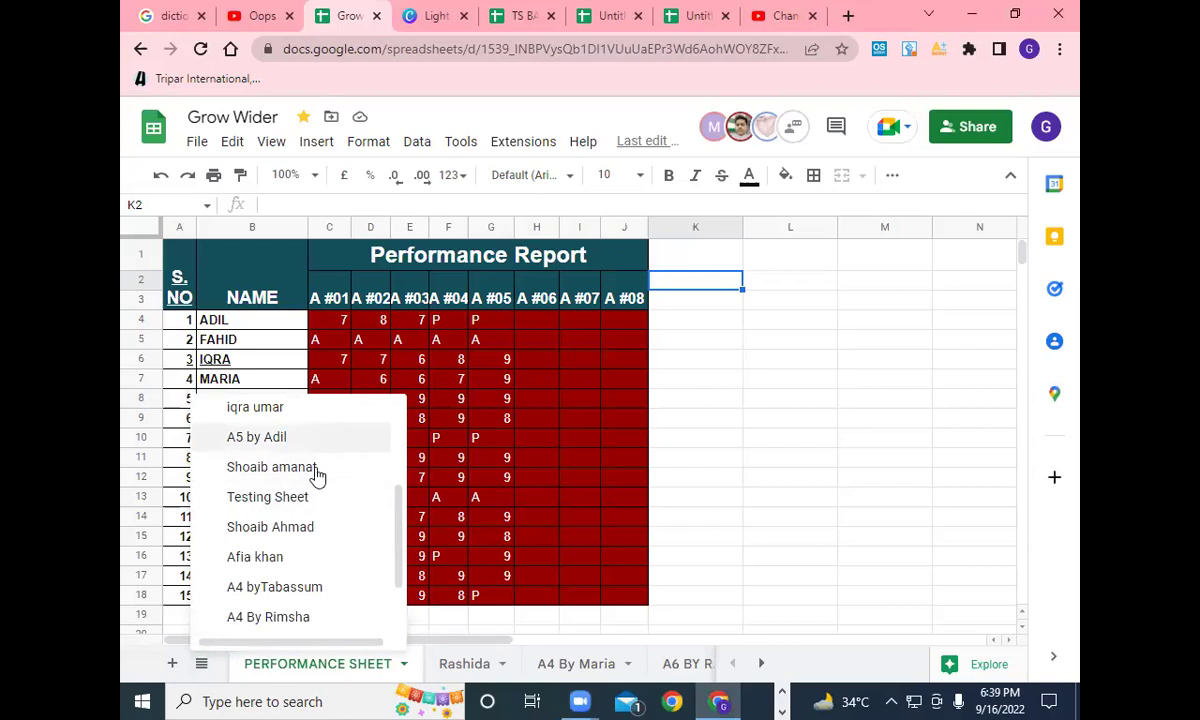
Open the student's A5 assignment sheet and examine the assignment links and the product table starting at row 25.
{"action": "left_click", "coordinate": [317, 439]}
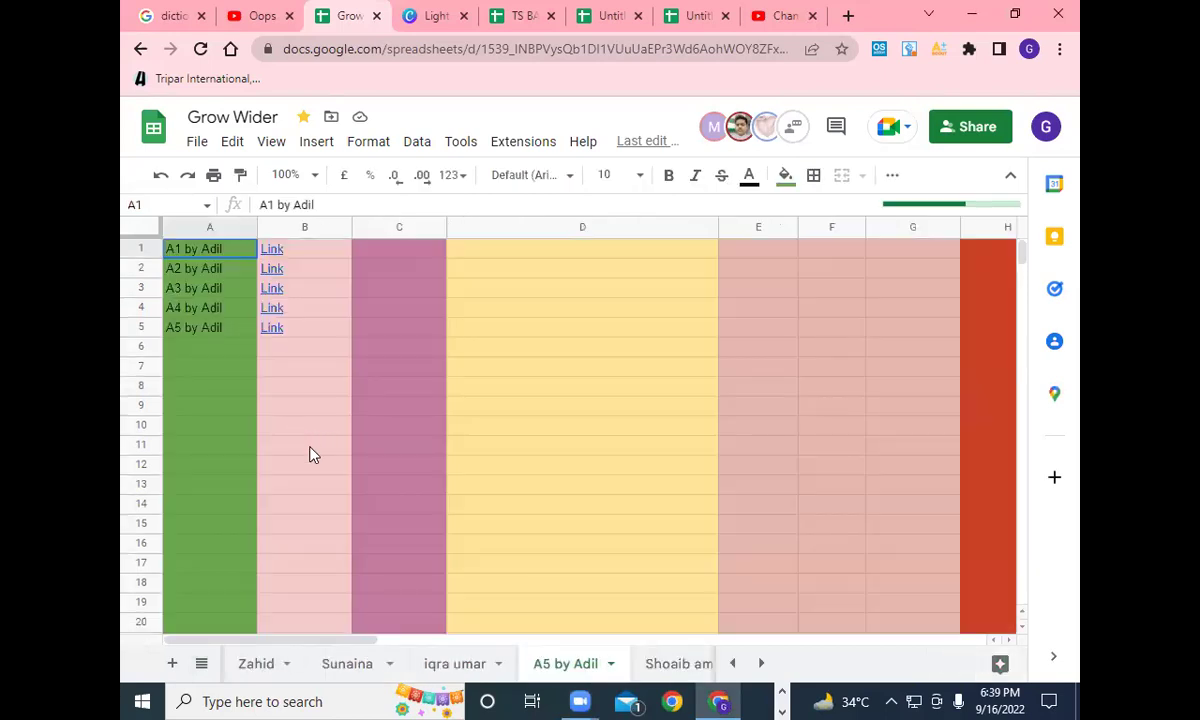
{"action": "scroll", "coordinate": [429, 528], "scroll_direction": "down", "scroll_amount": 3}
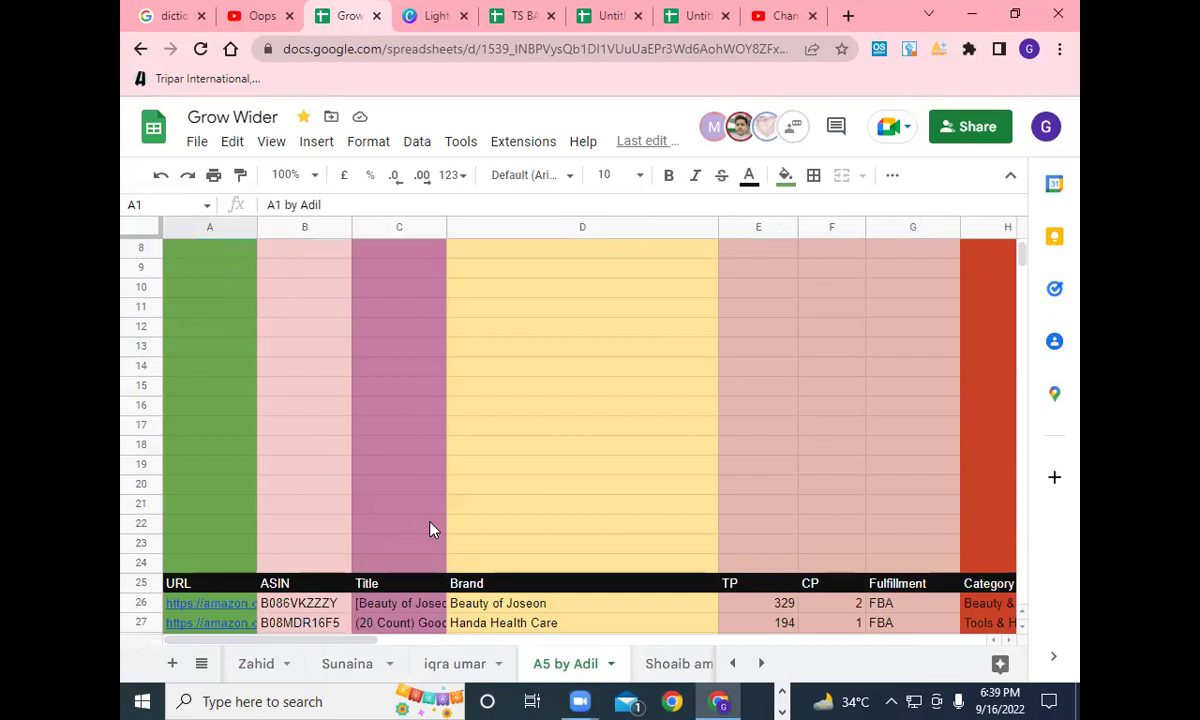
{"action": "scroll", "coordinate": [432, 530], "scroll_direction": "down", "scroll_amount": 3}
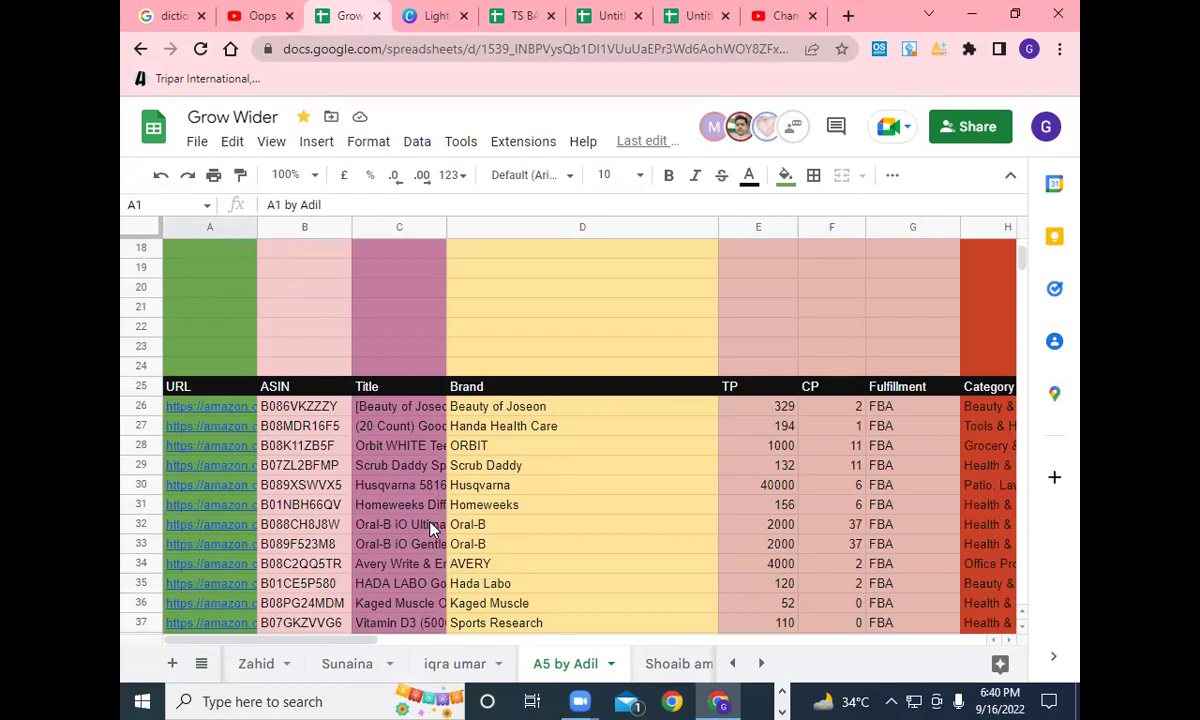
{"action": "scroll", "coordinate": [418, 543], "scroll_direction": "up", "scroll_amount": 2}
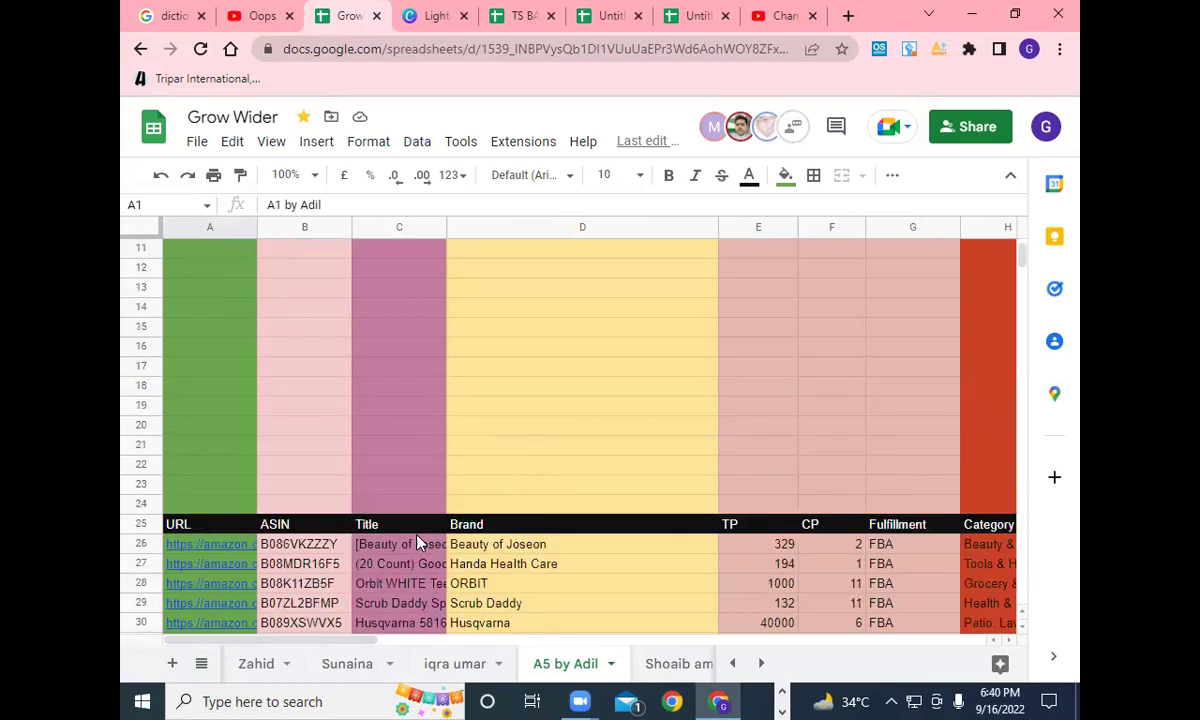
{"action": "scroll", "coordinate": [418, 543], "scroll_direction": "up", "scroll_amount": 4}
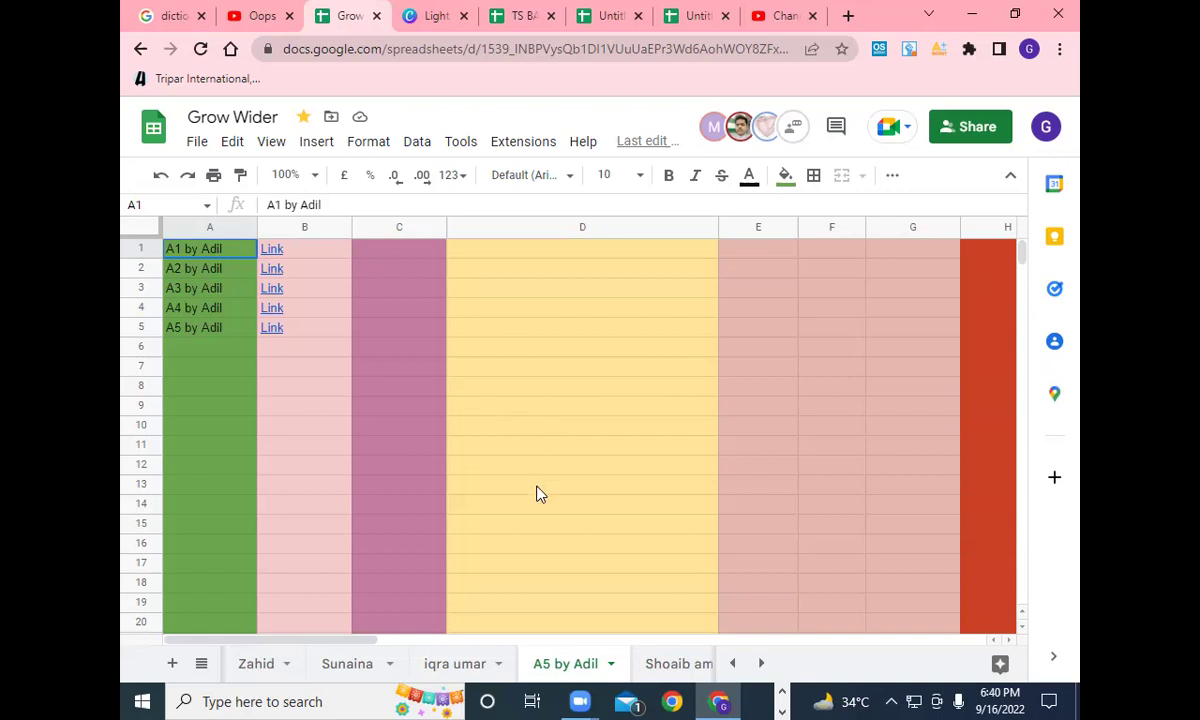
{"action": "scroll", "coordinate": [535, 530], "scroll_direction": "down", "scroll_amount": 1}
{"action": "scroll", "coordinate": [535, 548], "scroll_direction": "up", "scroll_amount": 1}
{"action": "scroll", "coordinate": [535, 548], "scroll_direction": "down", "scroll_amount": 5}
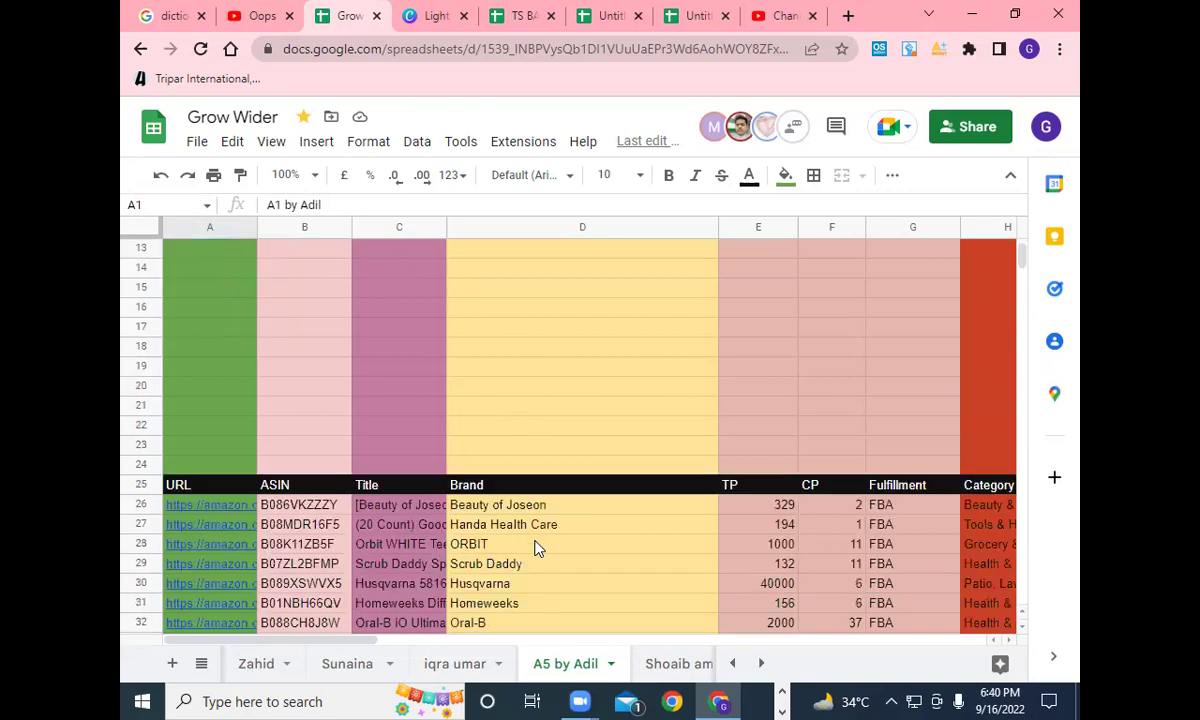
{"action": "scroll", "coordinate": [535, 548], "scroll_direction": "up", "scroll_amount": 1}
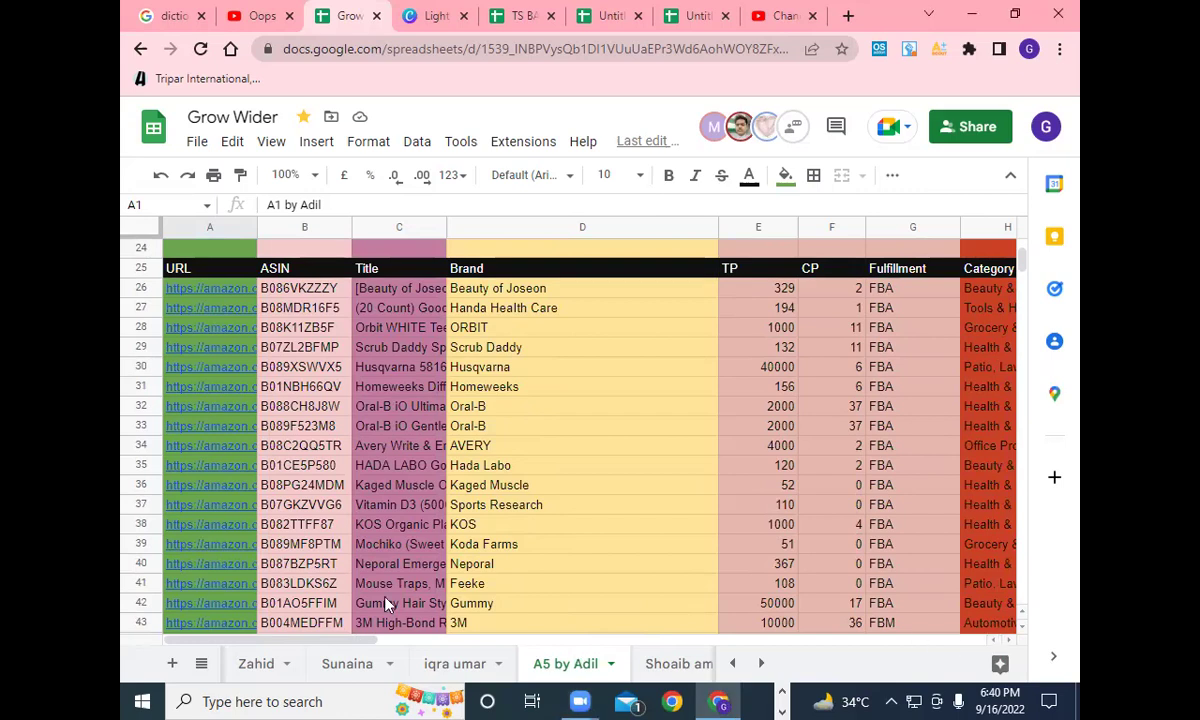
Examine the product rows across the Brand, TP, CP, Fulfillment, Category, BSR and Subcategory columns.
{"action": "scroll", "coordinate": [388, 604], "scroll_direction": "right", "scroll_amount": 2}
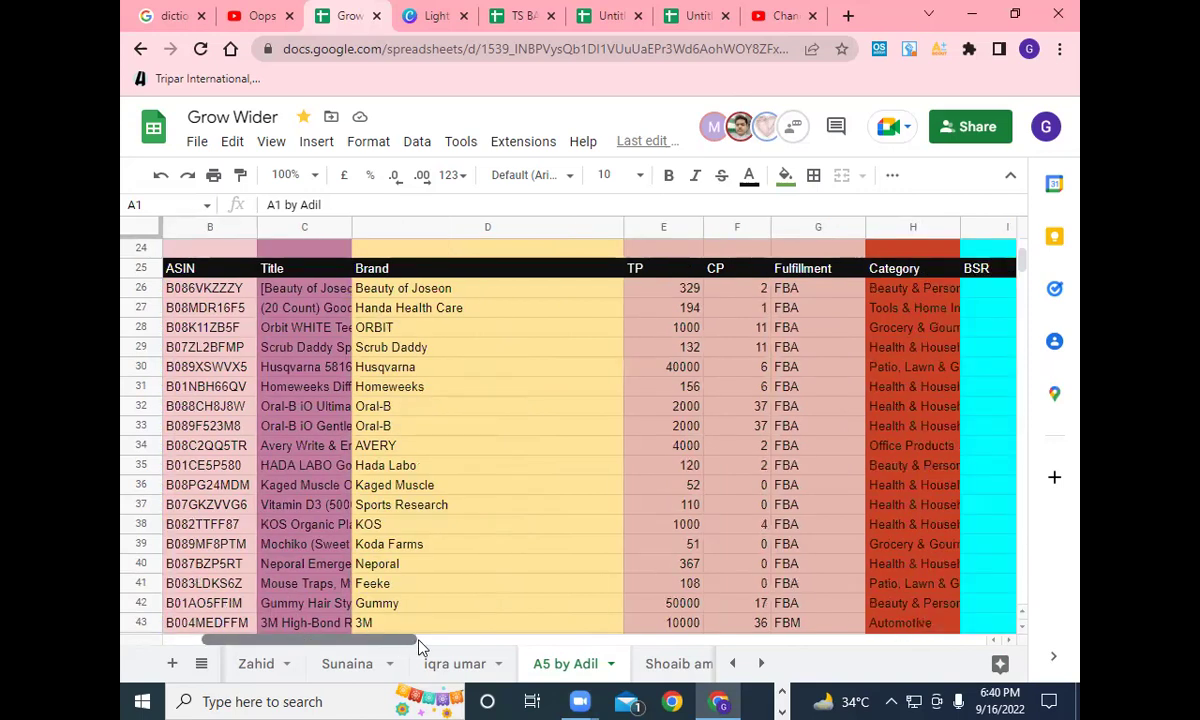
{"action": "scroll", "coordinate": [436, 651], "scroll_direction": "right", "scroll_amount": 1}
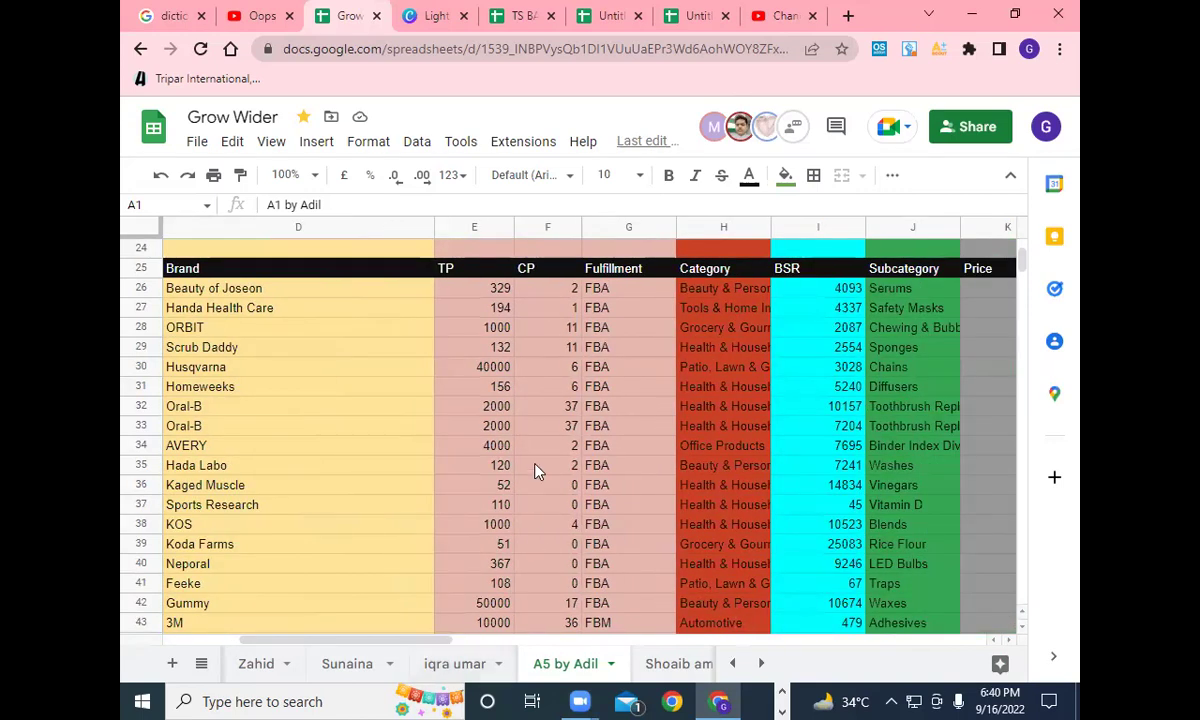
{"action": "scroll", "coordinate": [520, 467], "scroll_direction": "down", "scroll_amount": 9}
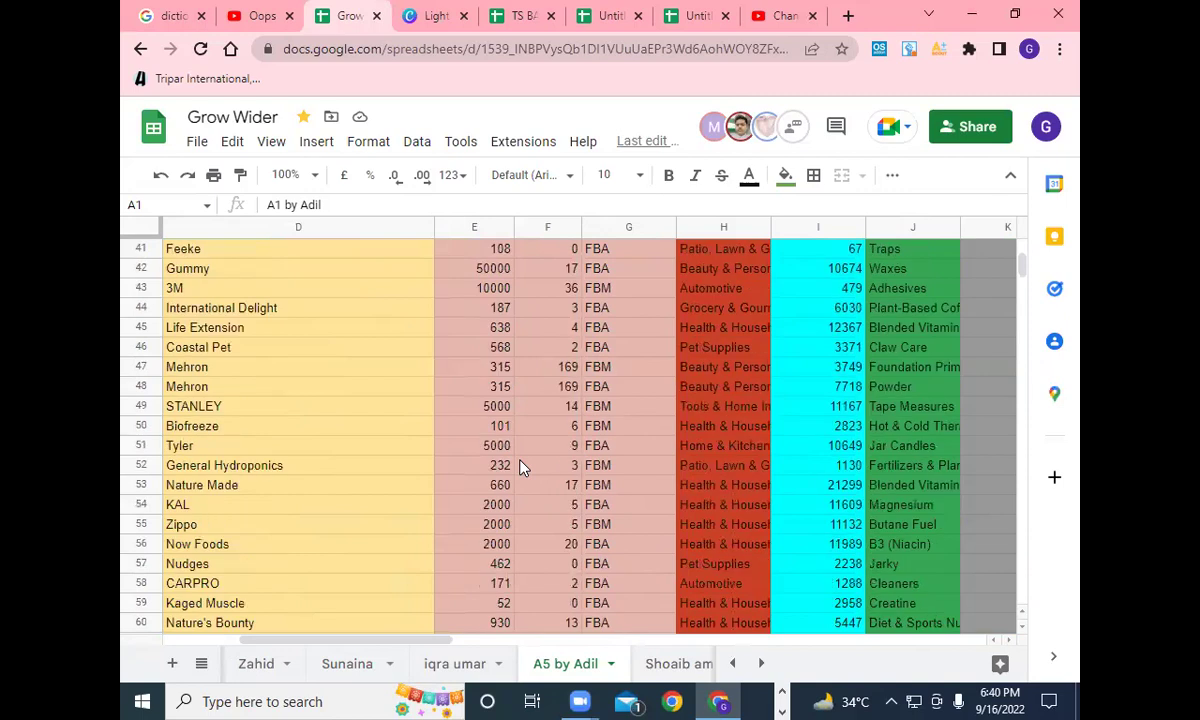
{"action": "scroll", "coordinate": [520, 467], "scroll_direction": "down", "scroll_amount": 13}
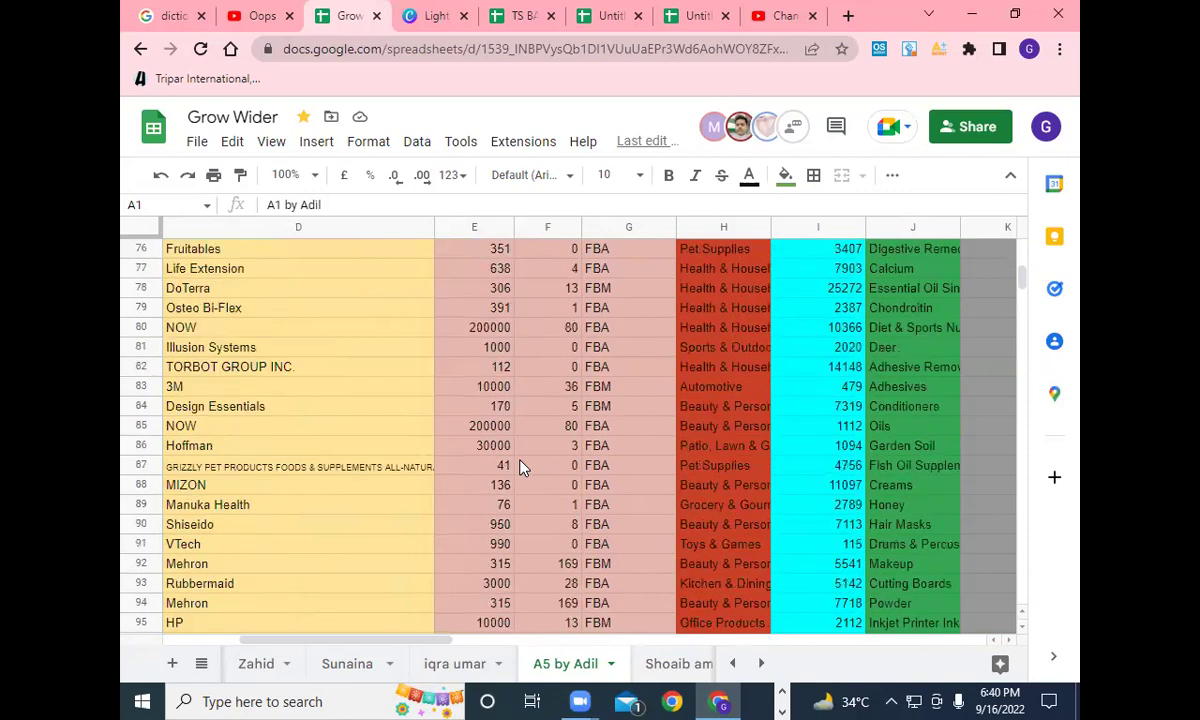
{"action": "scroll", "coordinate": [520, 467], "scroll_direction": "down", "scroll_amount": 12}
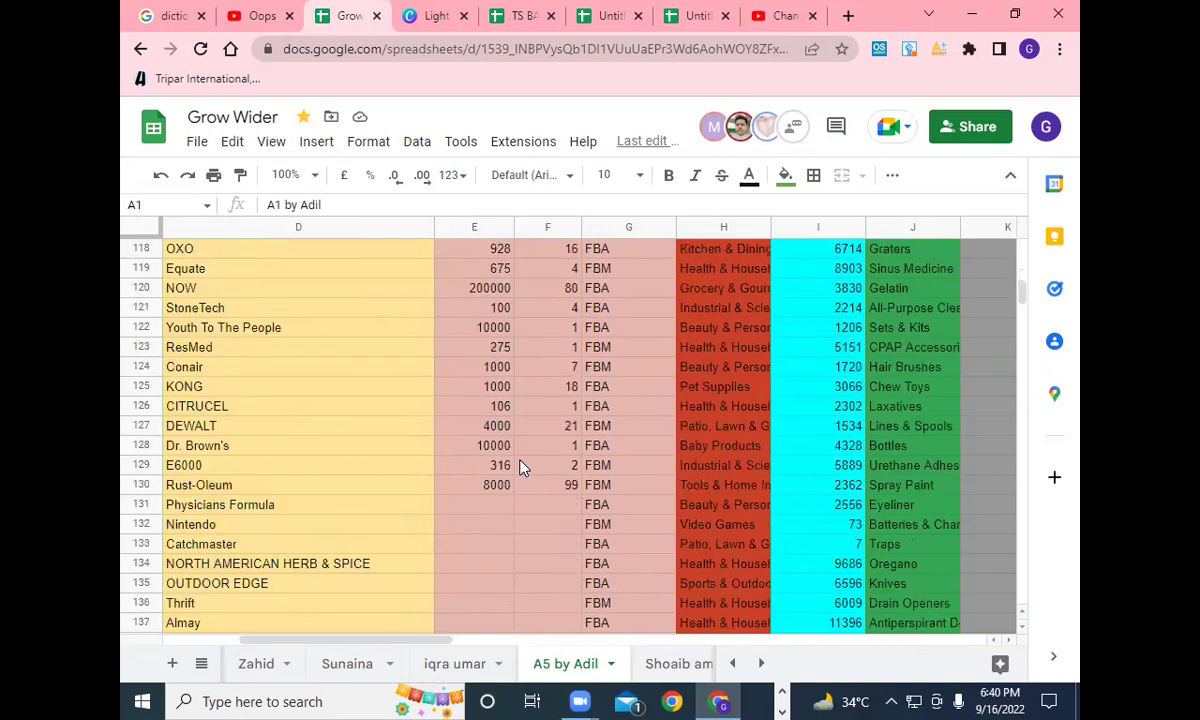
{"action": "scroll", "coordinate": [520, 467], "scroll_direction": "up", "scroll_amount": 3}
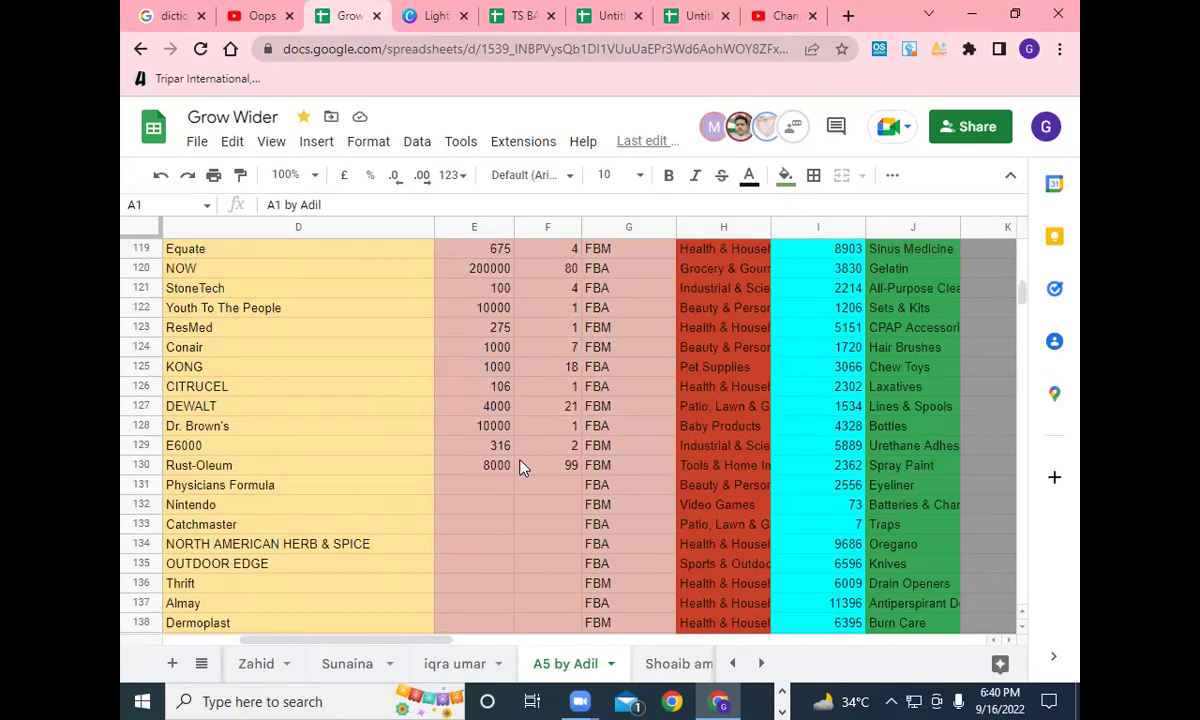
{"action": "scroll", "coordinate": [520, 467], "scroll_direction": "up", "scroll_amount": 8}
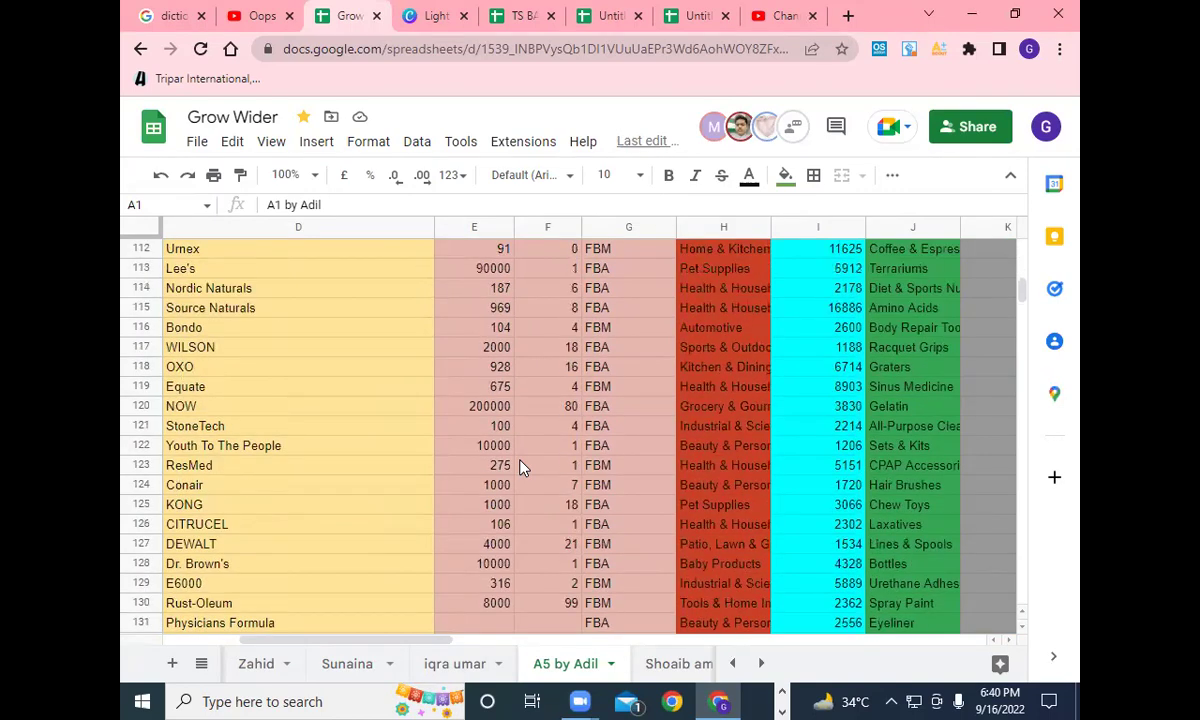
{"action": "scroll", "coordinate": [520, 467], "scroll_direction": "up", "scroll_amount": 14}
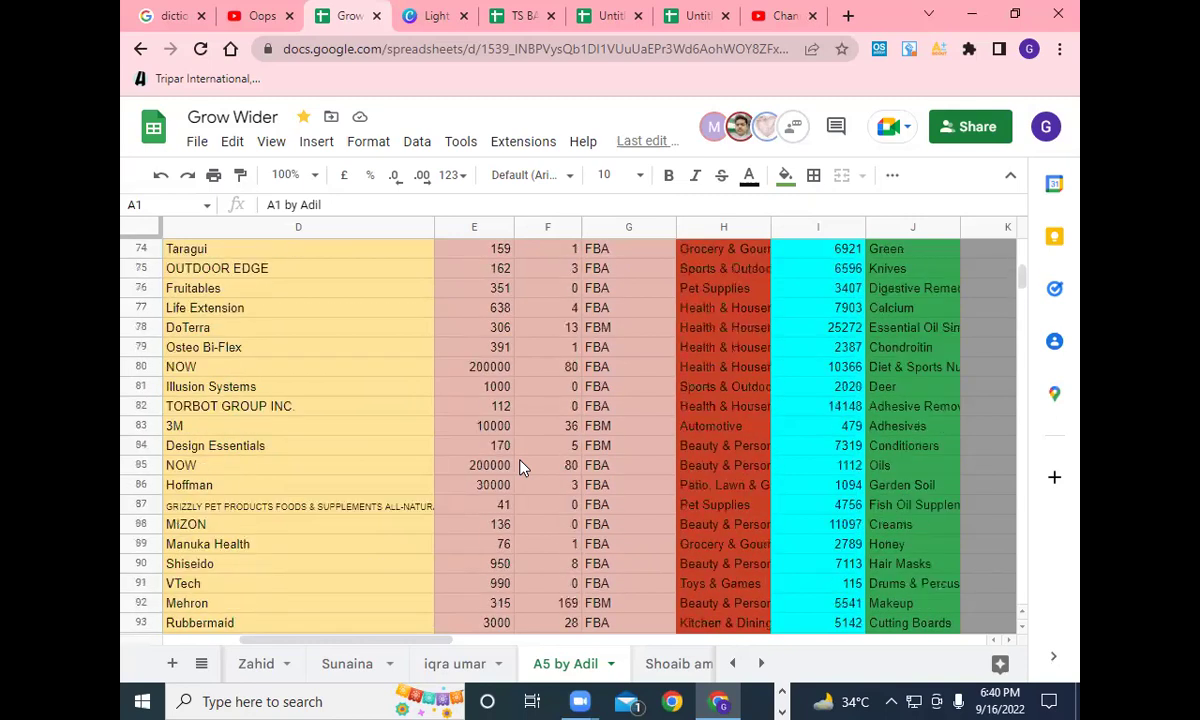
{"action": "scroll", "coordinate": [520, 467], "scroll_direction": "up", "scroll_amount": 9}
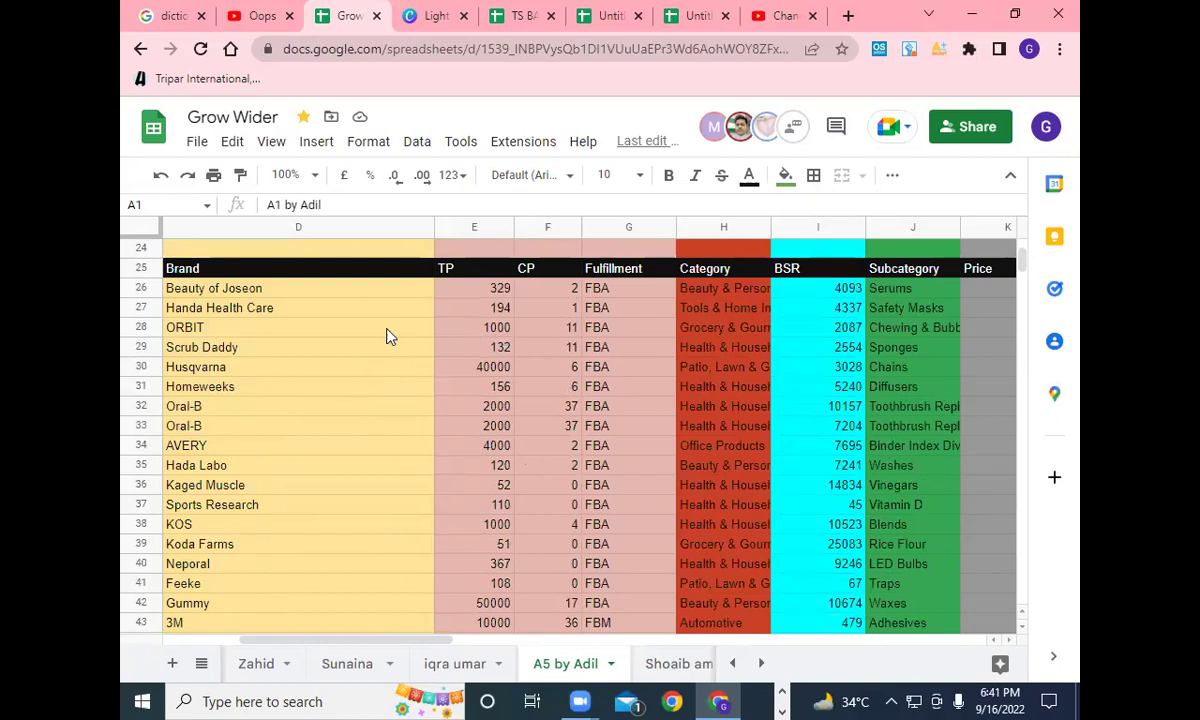
Copy the brand ORBIT from cell D28 and search for it on Amazon in a new browser tab.
{"action": "left_click", "coordinate": [354, 333]}
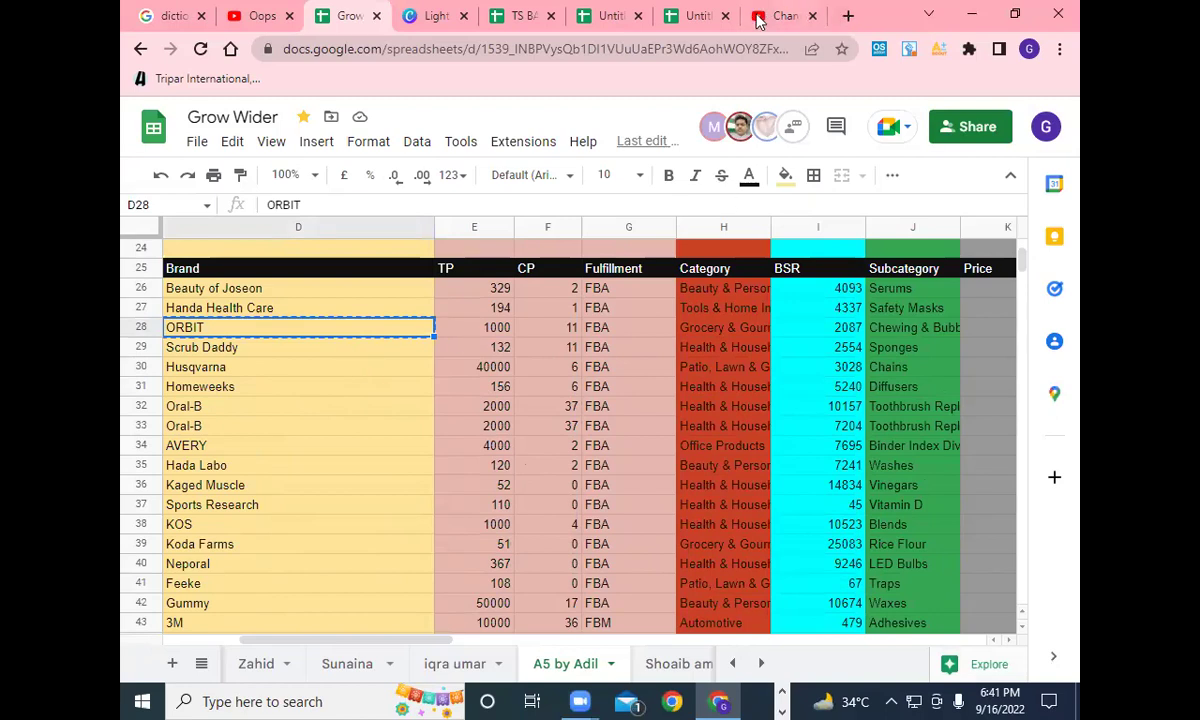
{"action": "left_click", "coordinate": [847, 15]}
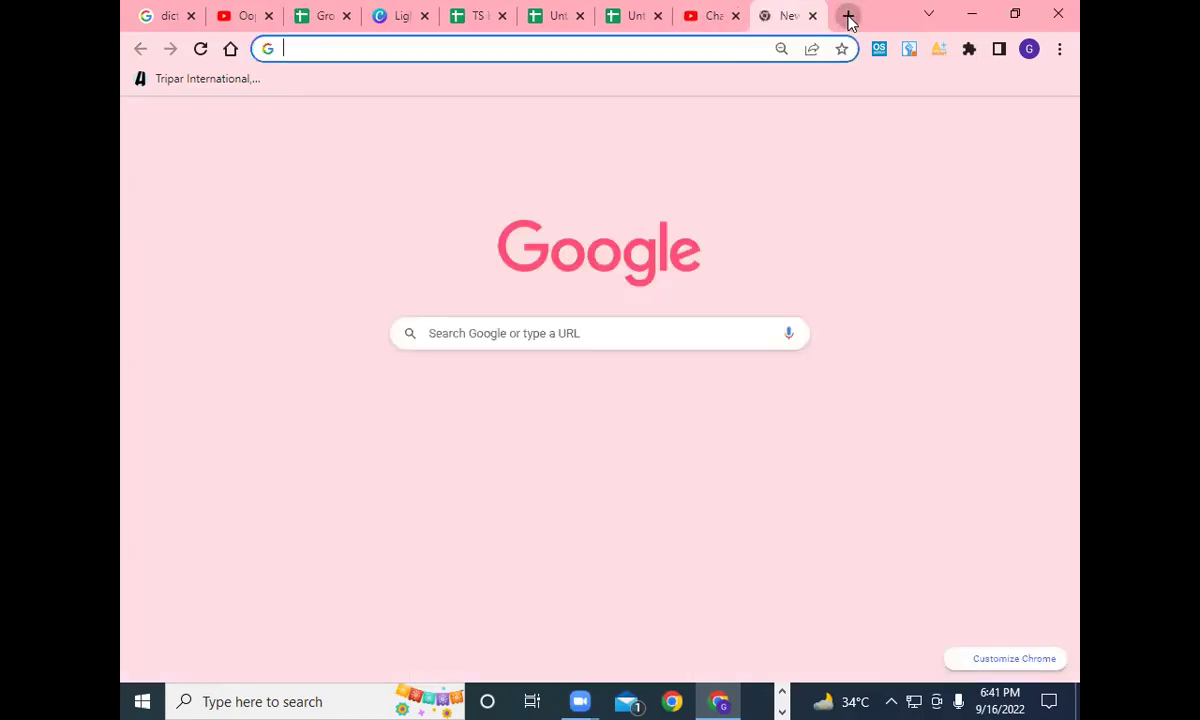
{"action": "left_click", "coordinate": [477, 392]}
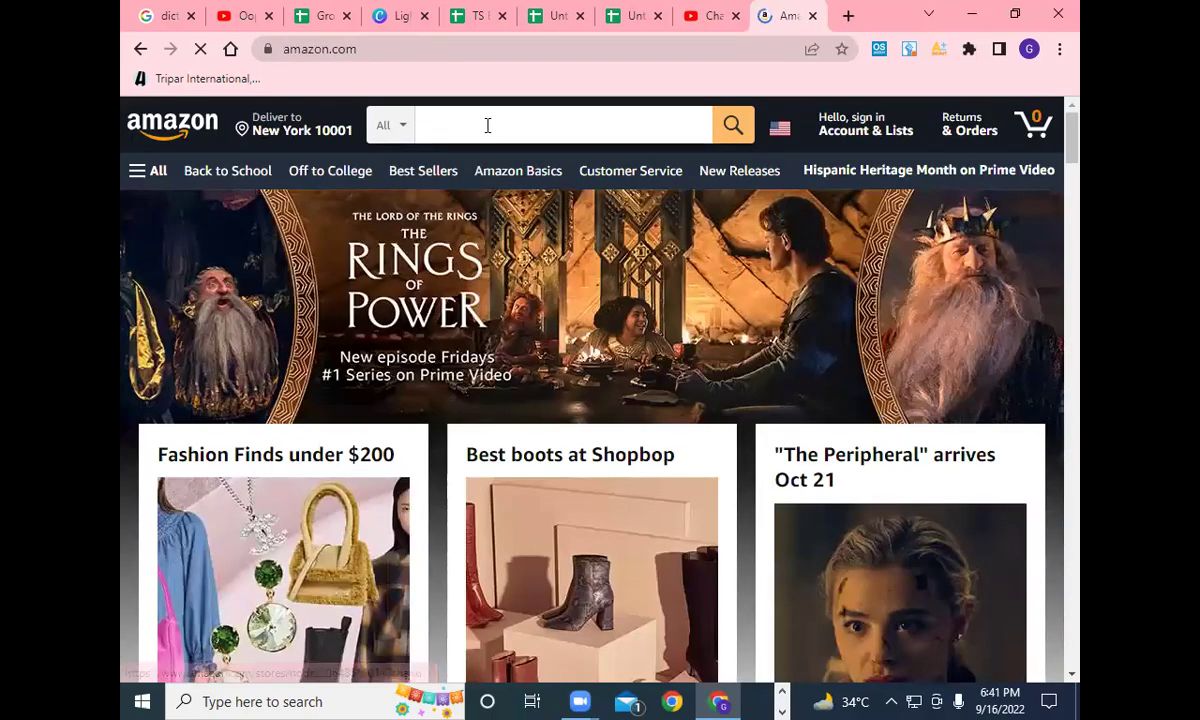
{"action": "left_click", "coordinate": [487, 128]}
{"action": "right_click", "coordinate": [487, 128]}
{"action": "left_click", "coordinate": [530, 274]}
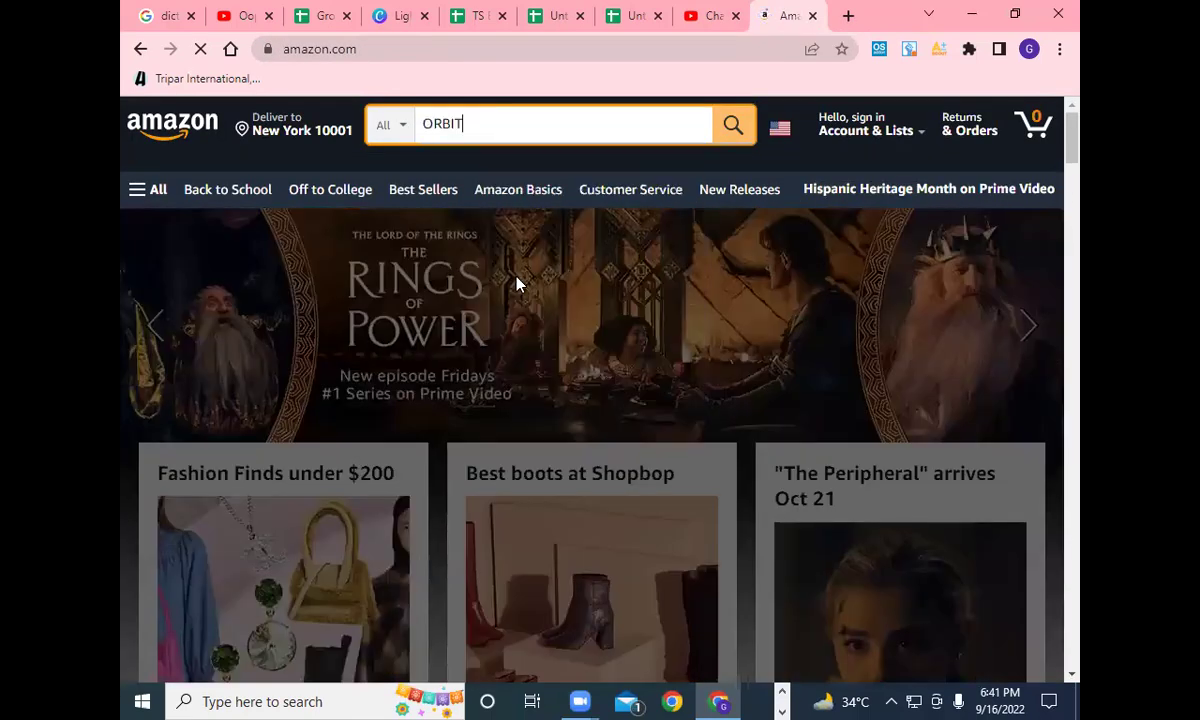
{"action": "left_click", "coordinate": [731, 128]}
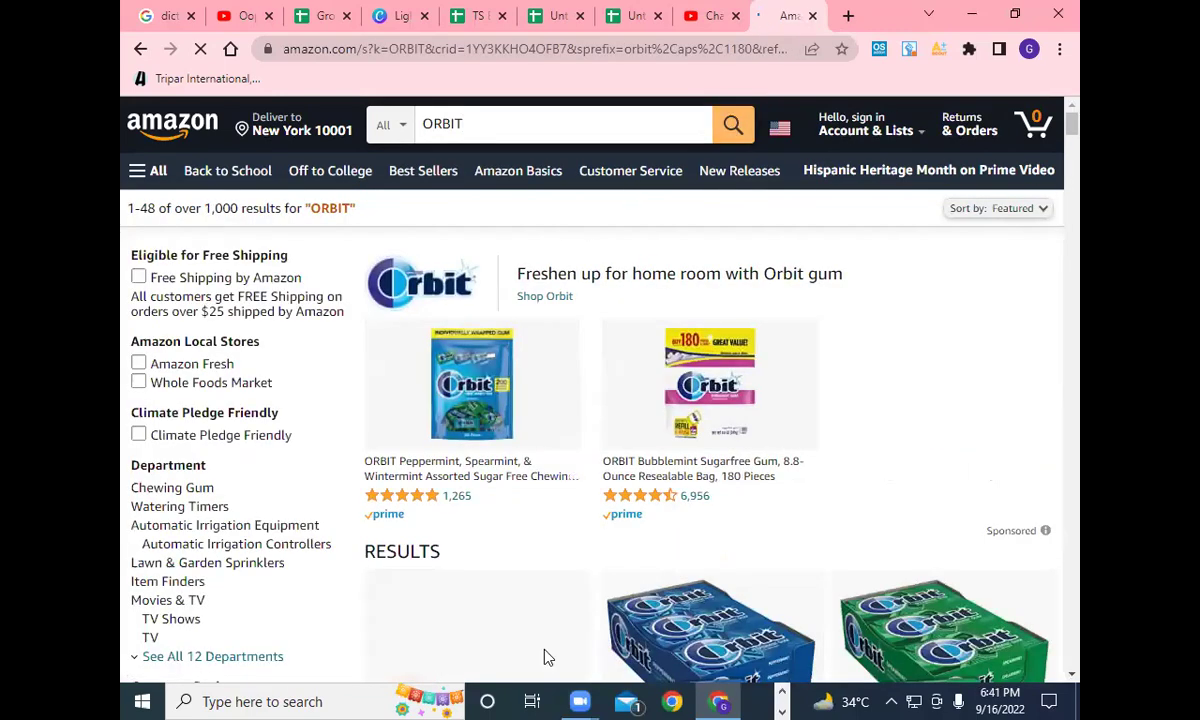
Copy the brand Coastal Pet from cell D46 of the Grow Wider sheet and search for it on Amazon.
{"action": "left_click", "coordinate": [355, 17]}
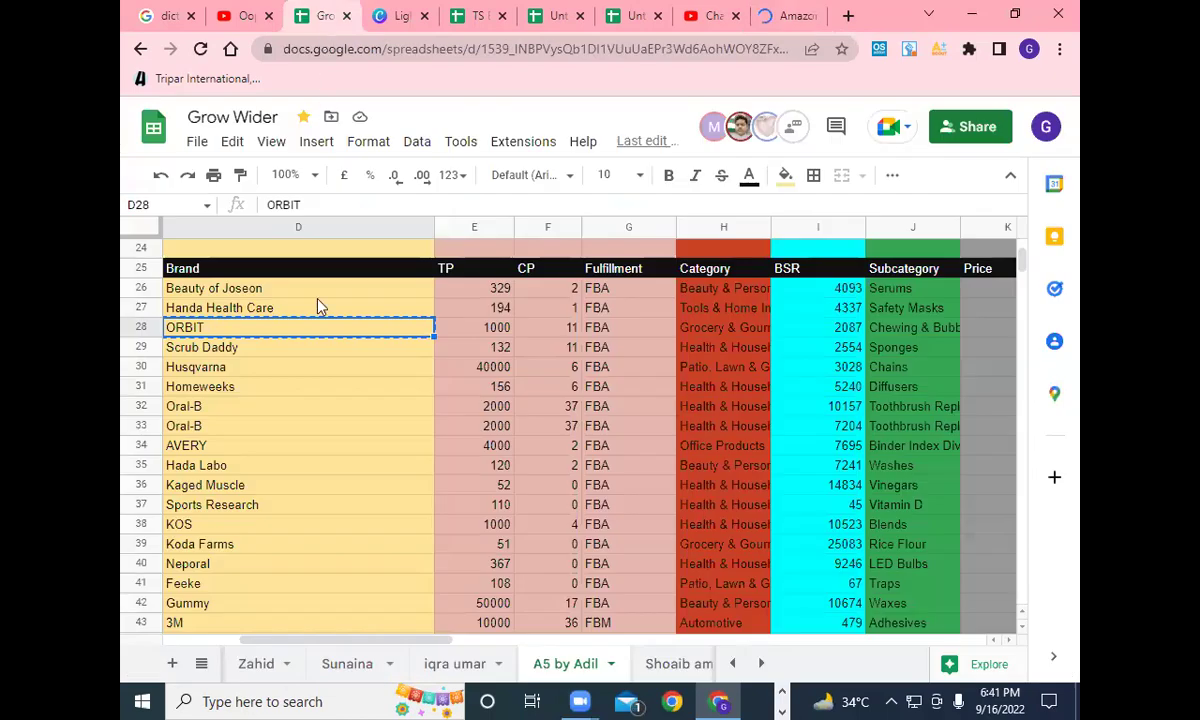
{"action": "scroll", "coordinate": [295, 525], "scroll_direction": "down", "scroll_amount": 3}
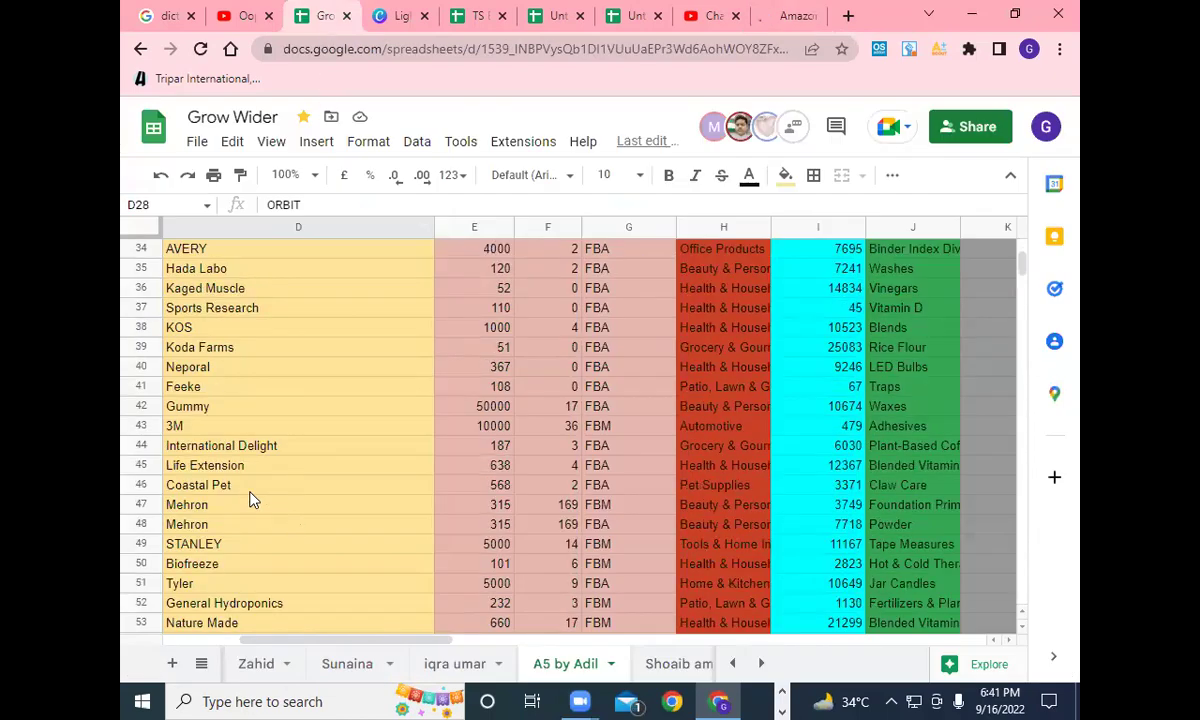
{"action": "left_click", "coordinate": [252, 492]}
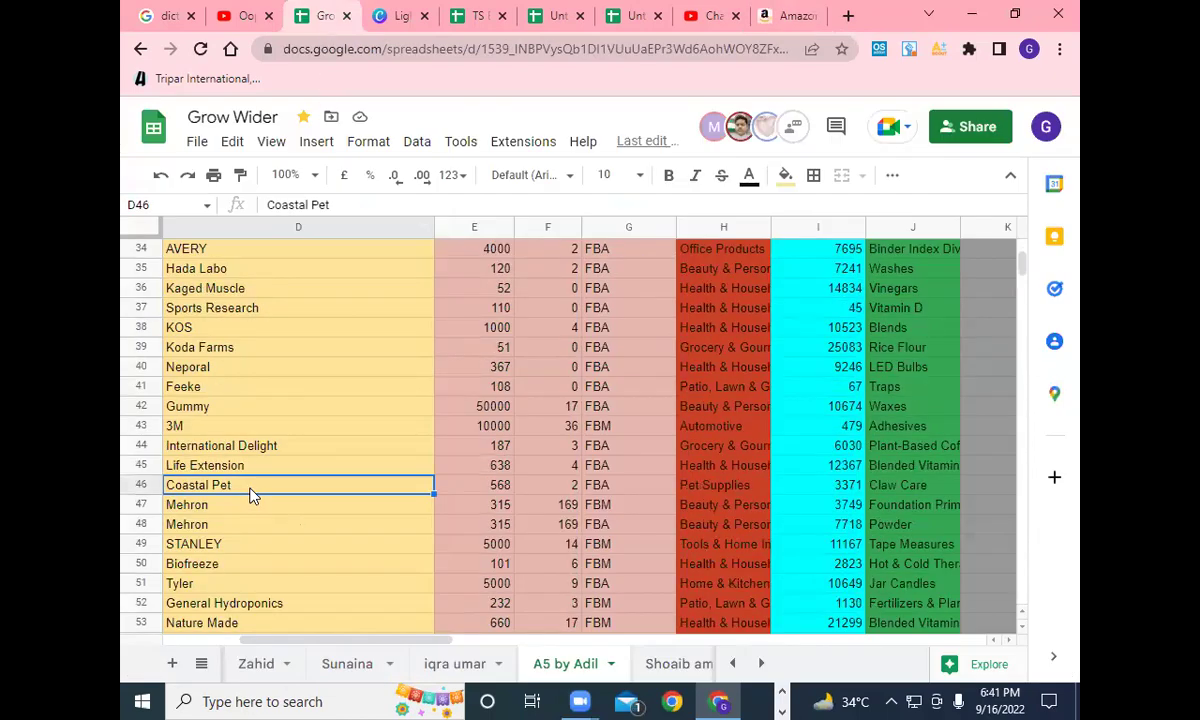
{"action": "left_click", "coordinate": [772, 16]}
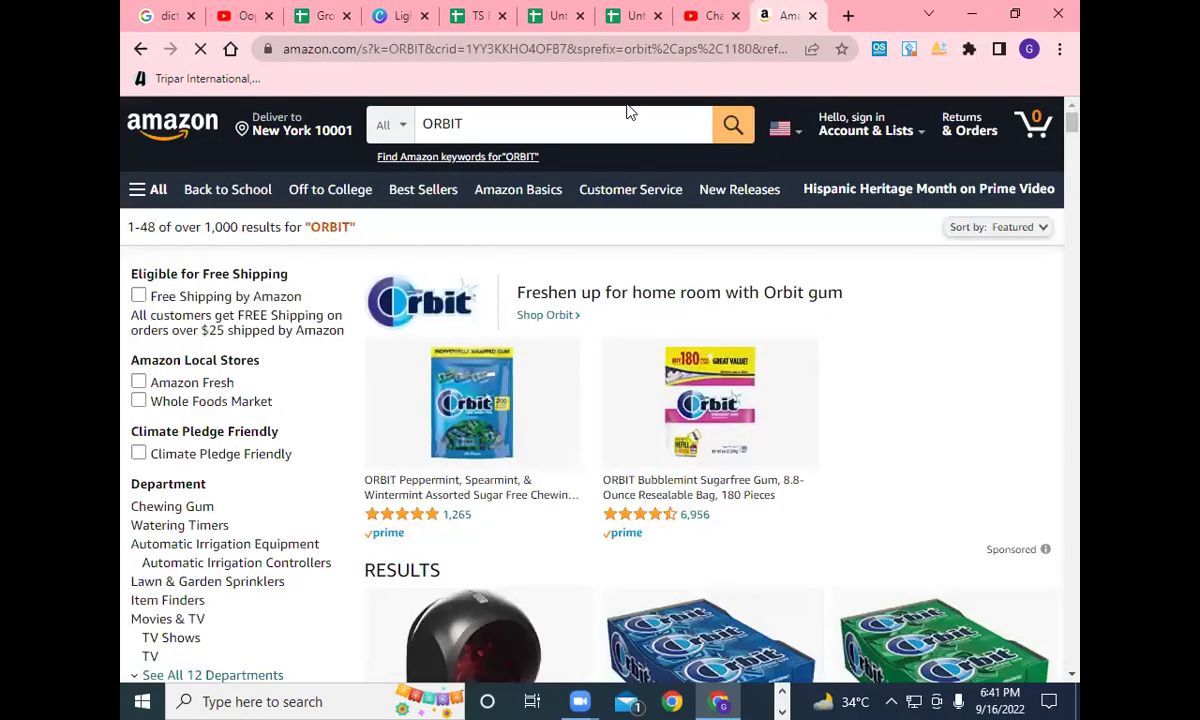
{"action": "left_click", "coordinate": [440, 122]}
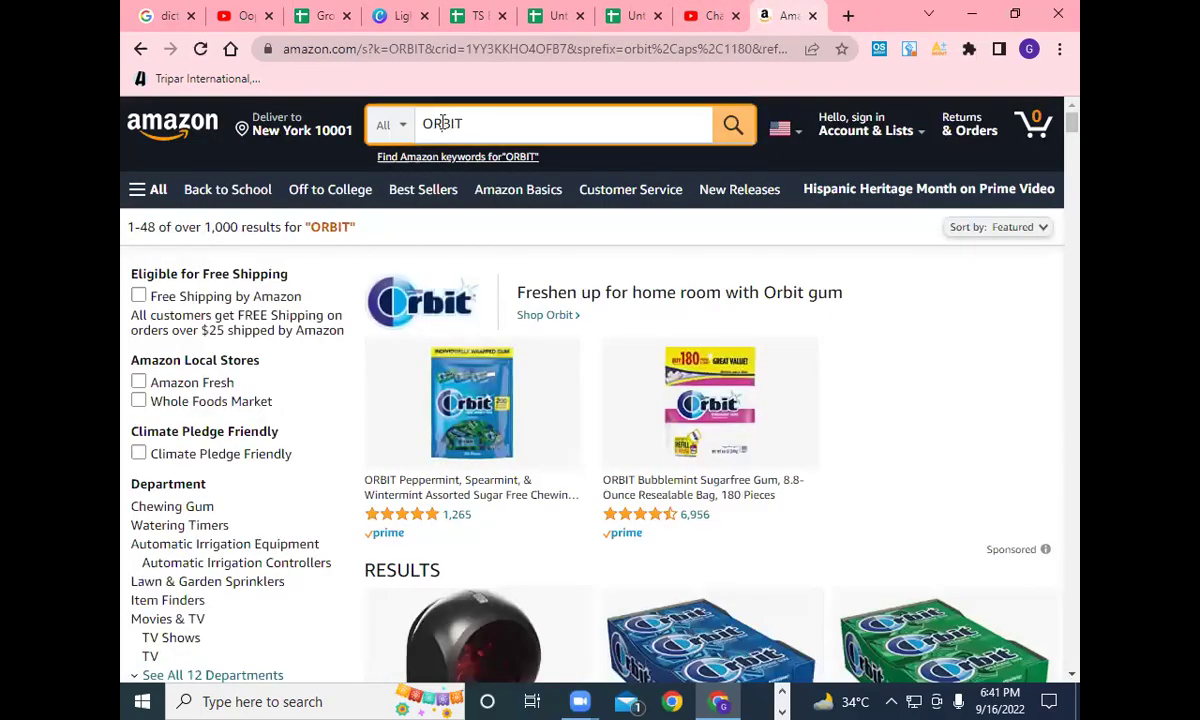
{"action": "right_click", "coordinate": [442, 122]}
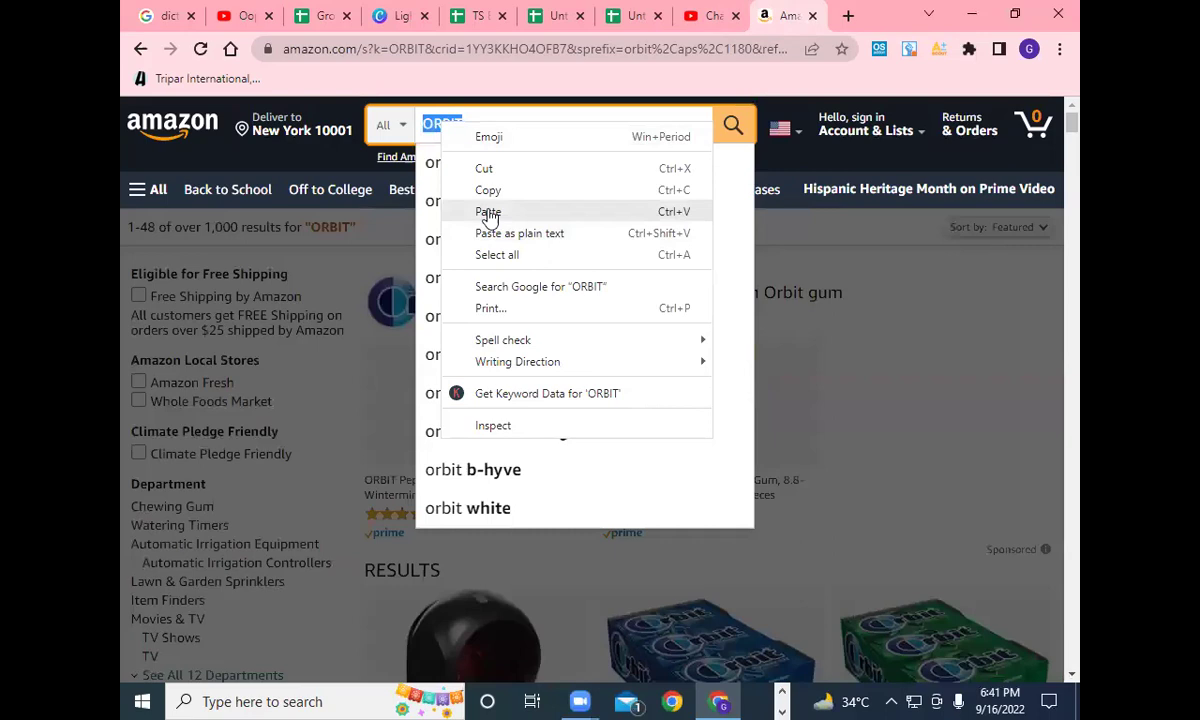
{"action": "left_click", "coordinate": [484, 214]}
{"action": "left_click", "coordinate": [731, 128]}
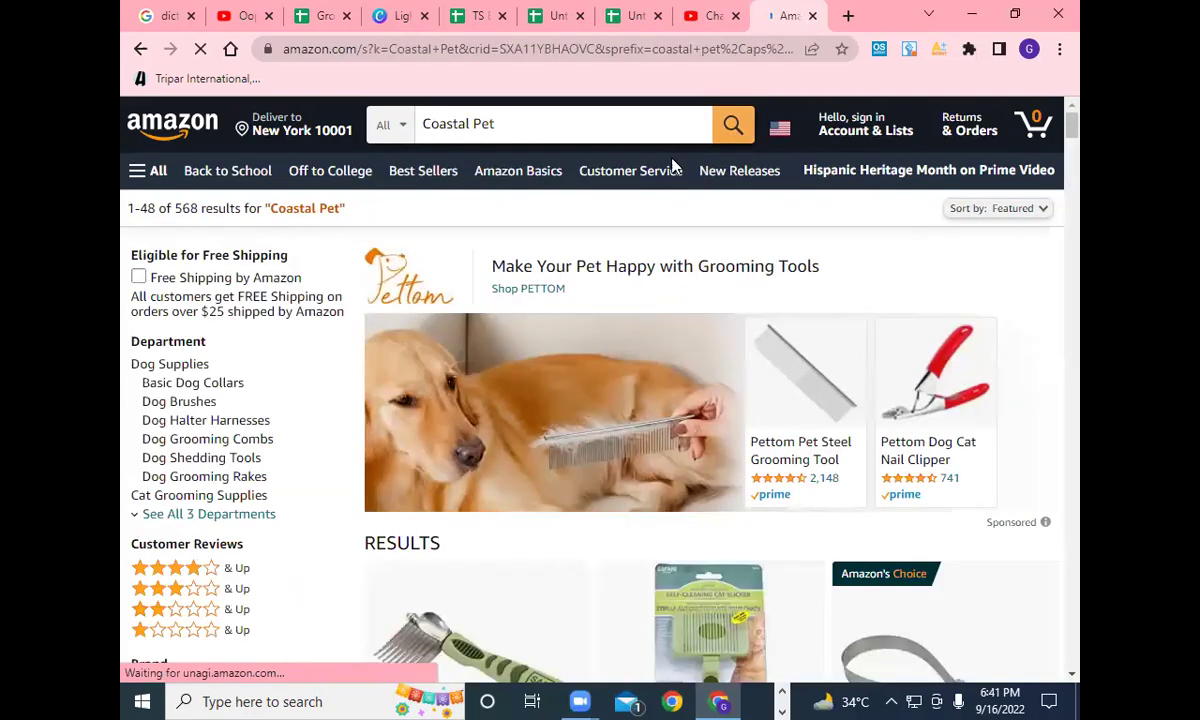
Return to the Grow Wider sheet and open the Canva link for the A5 assignment in cell B5.
{"action": "left_click", "coordinate": [322, 17]}
{"action": "scroll", "coordinate": [381, 477], "scroll_direction": "down", "scroll_amount": 5}
{"action": "scroll", "coordinate": [382, 481], "scroll_direction": "up", "scroll_amount": 3}
{"action": "scroll", "coordinate": [381, 478], "scroll_direction": "up", "scroll_amount": 10}
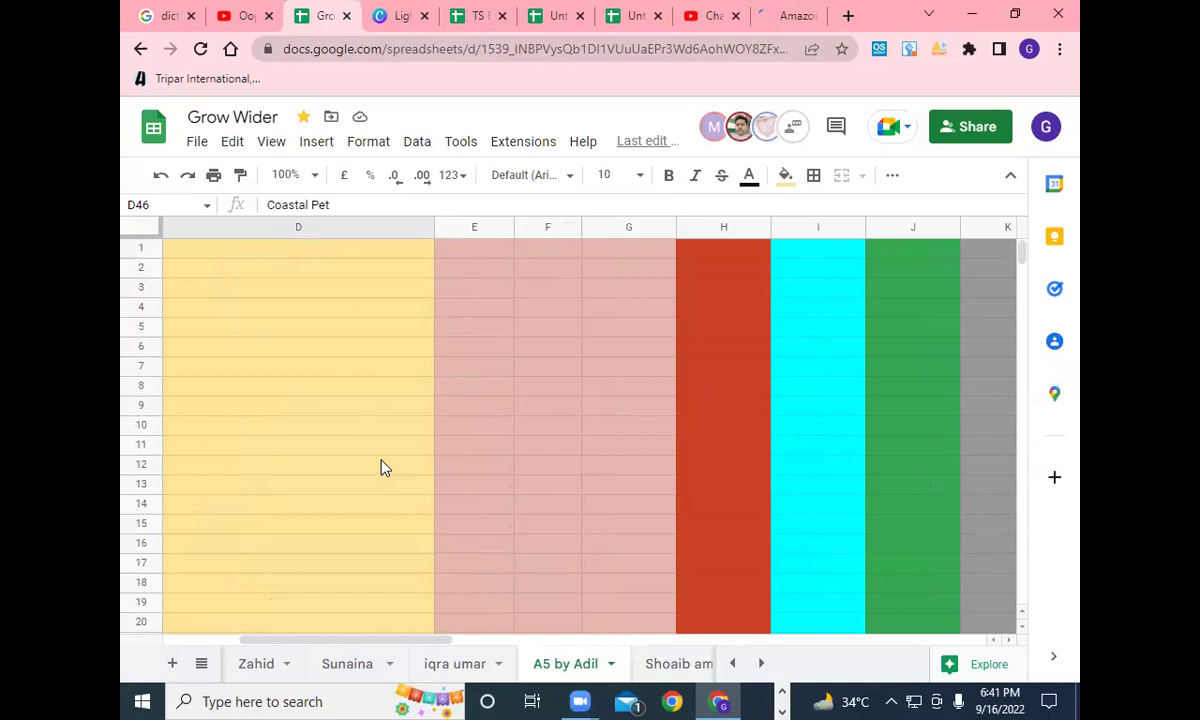
{"action": "left_click_drag", "start_coordinate": [378, 642], "coordinate": [257, 657]}
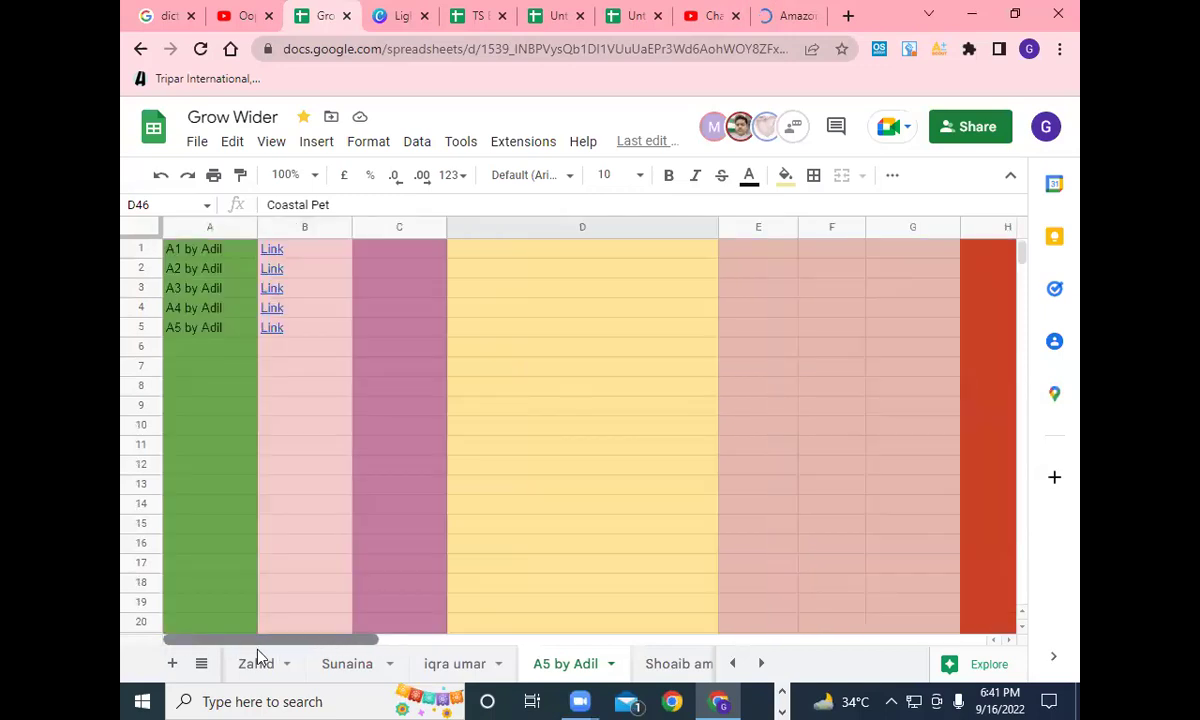
{"action": "mouse_move", "coordinate": [272, 333]}
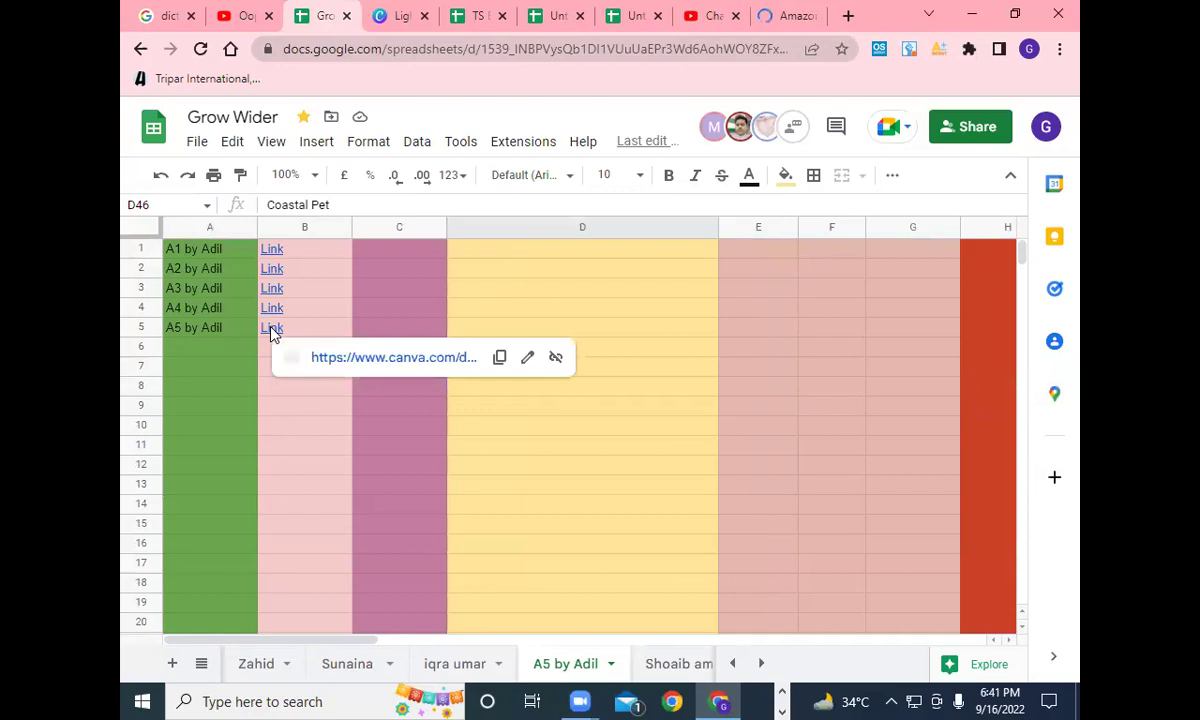
{"action": "left_click", "coordinate": [341, 357]}
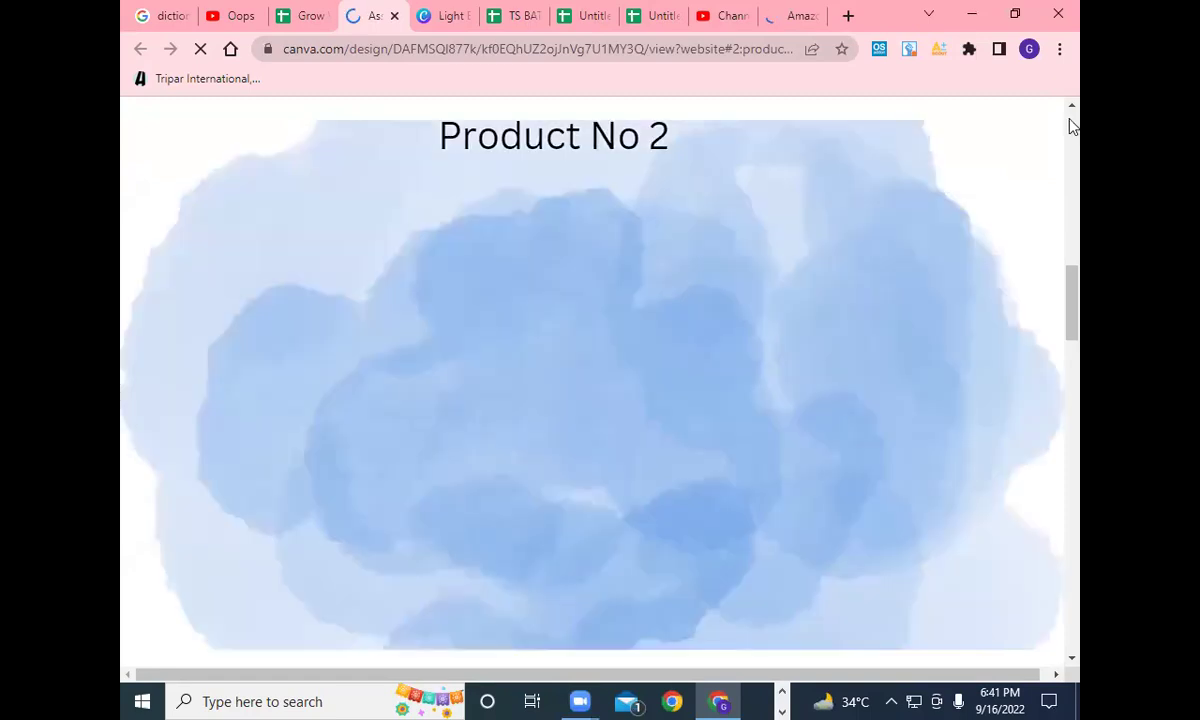
Examine the Assignment No 5 presentation from its cover through the listings and seller stock counts of Products 1 to 5.
{"action": "left_click", "coordinate": [1071, 123]}
{"action": "left_click", "coordinate": [1071, 123]}
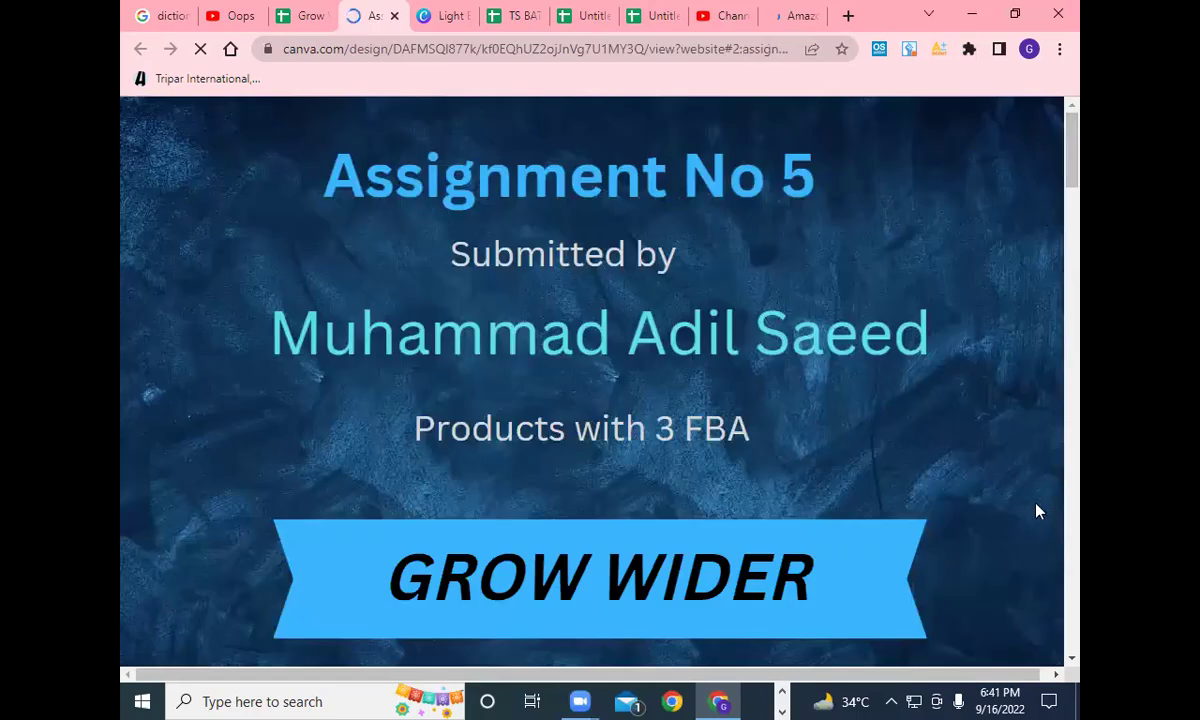
{"action": "scroll", "coordinate": [1047, 657], "scroll_direction": "down", "scroll_amount": 3}
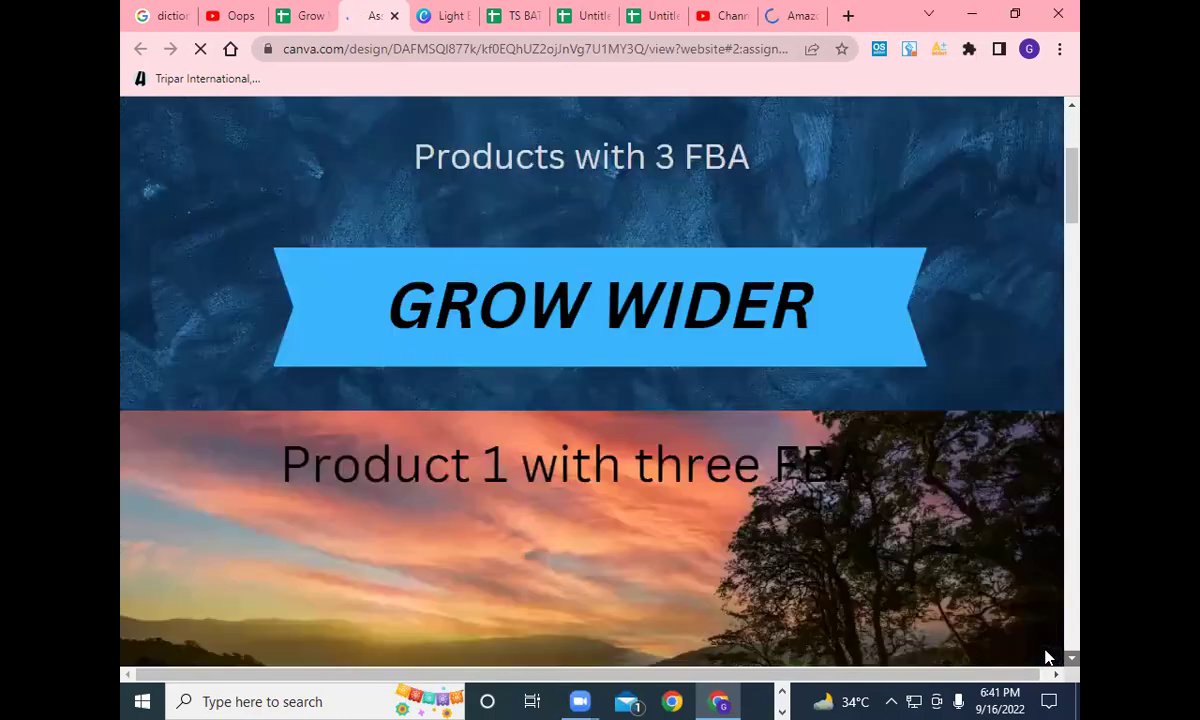
{"action": "scroll", "coordinate": [1047, 657], "scroll_direction": "down", "scroll_amount": 5}
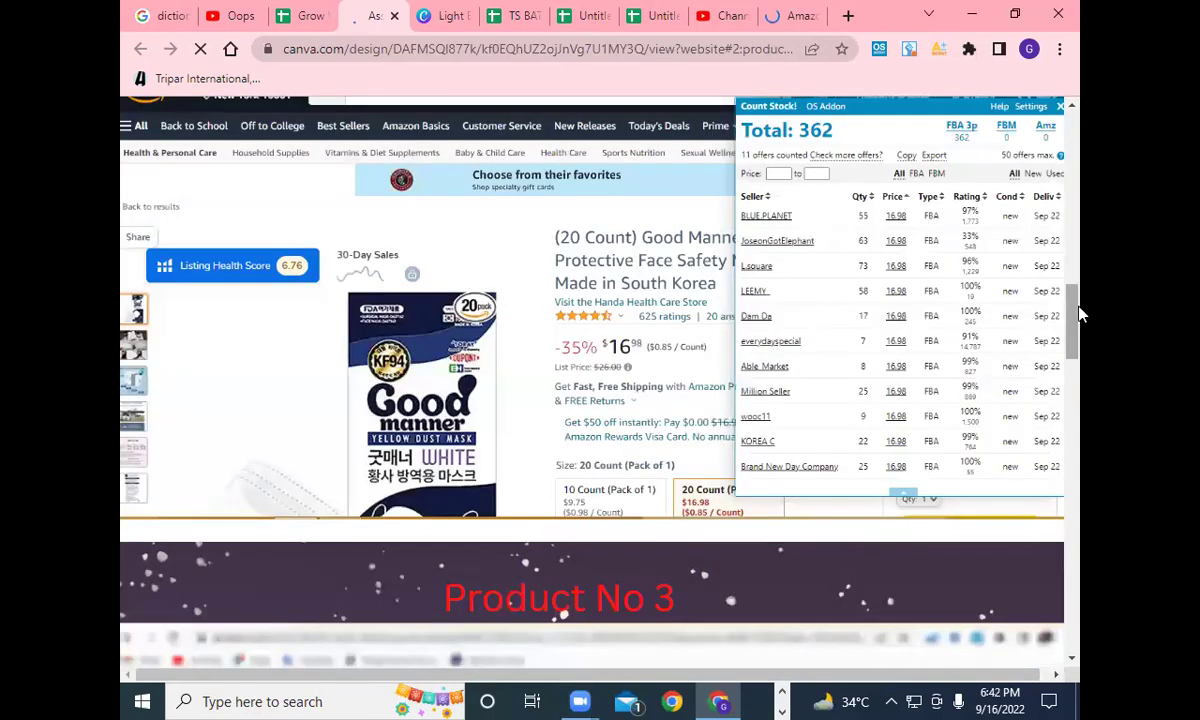
{"action": "left_click_drag", "start_coordinate": [1073, 327], "coordinate": [1075, 317]}
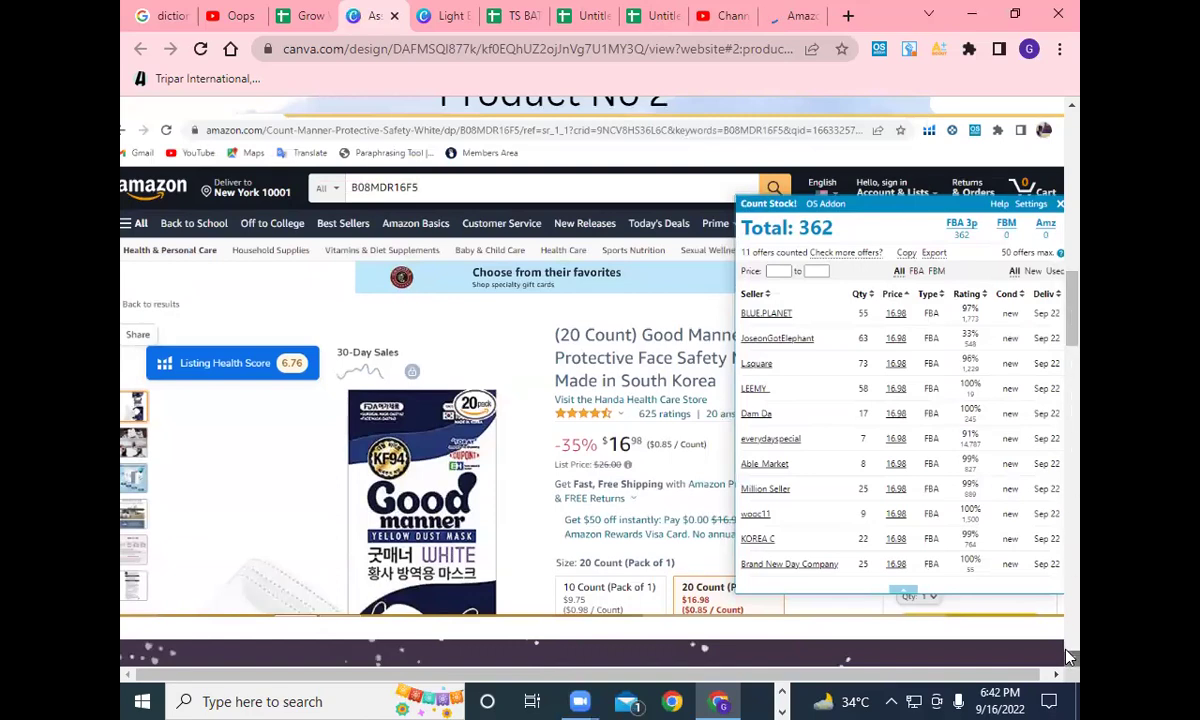
{"action": "scroll", "coordinate": [1068, 656], "scroll_direction": "down", "scroll_amount": 10}
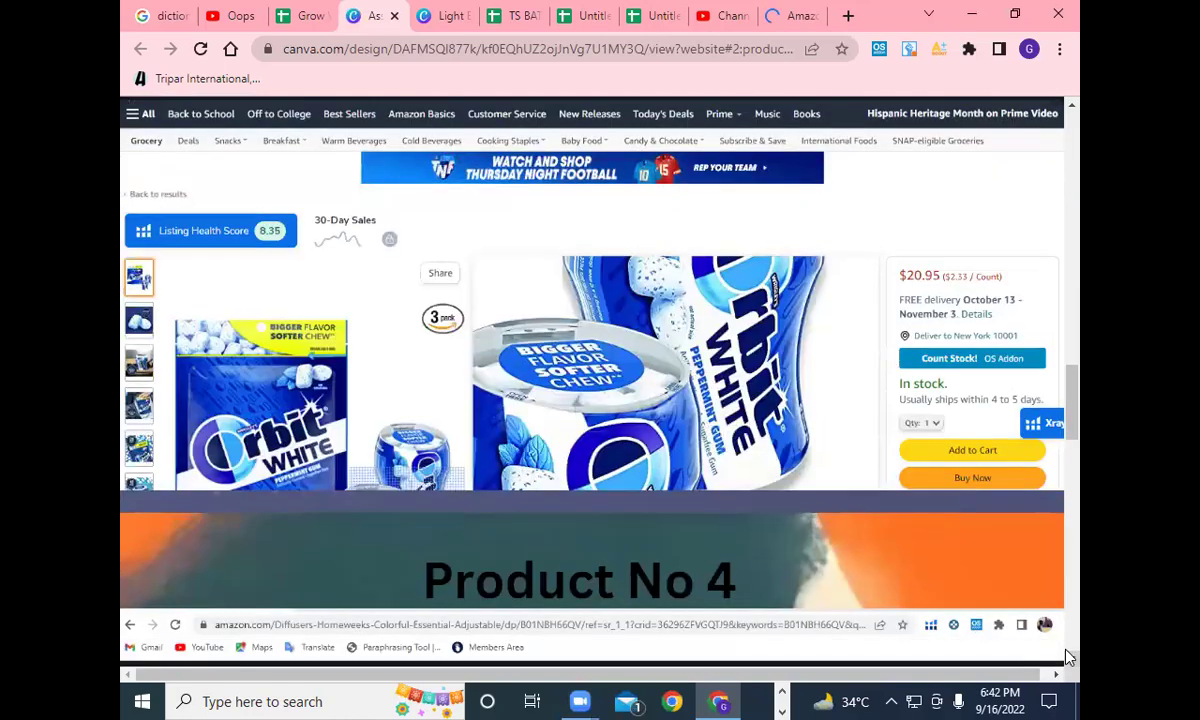
{"action": "scroll", "coordinate": [1068, 656], "scroll_direction": "down", "scroll_amount": 5}
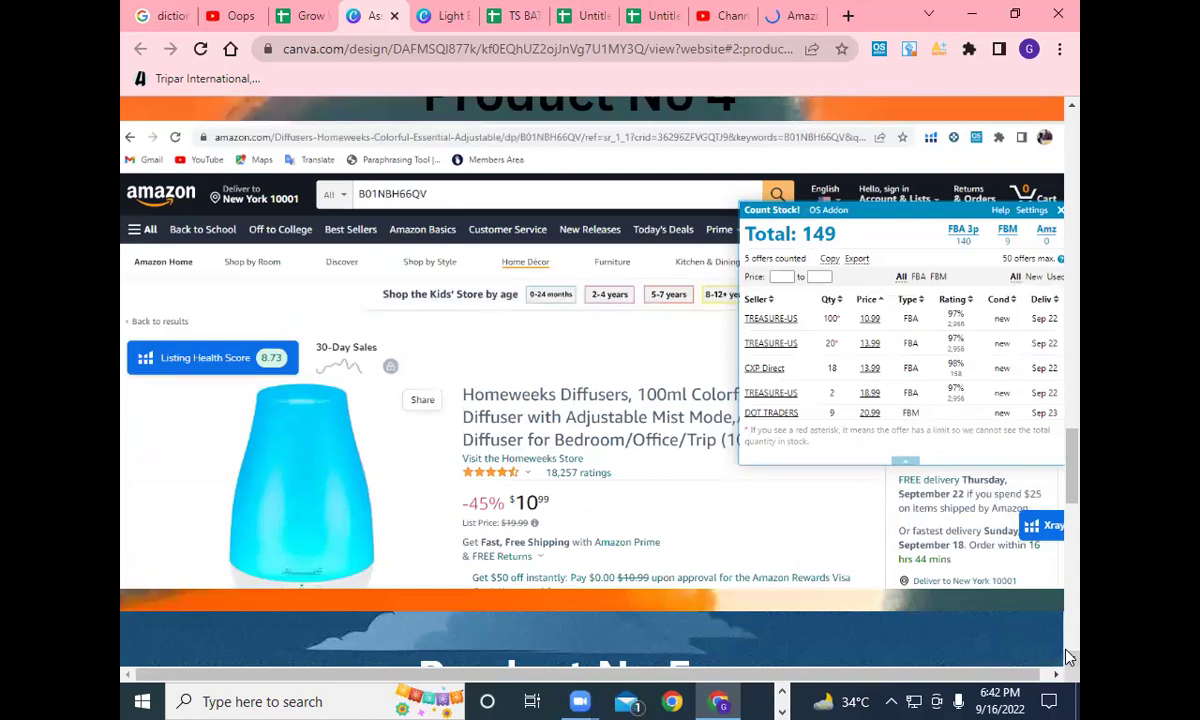
{"action": "scroll", "coordinate": [1068, 656], "scroll_direction": "down", "scroll_amount": 10}
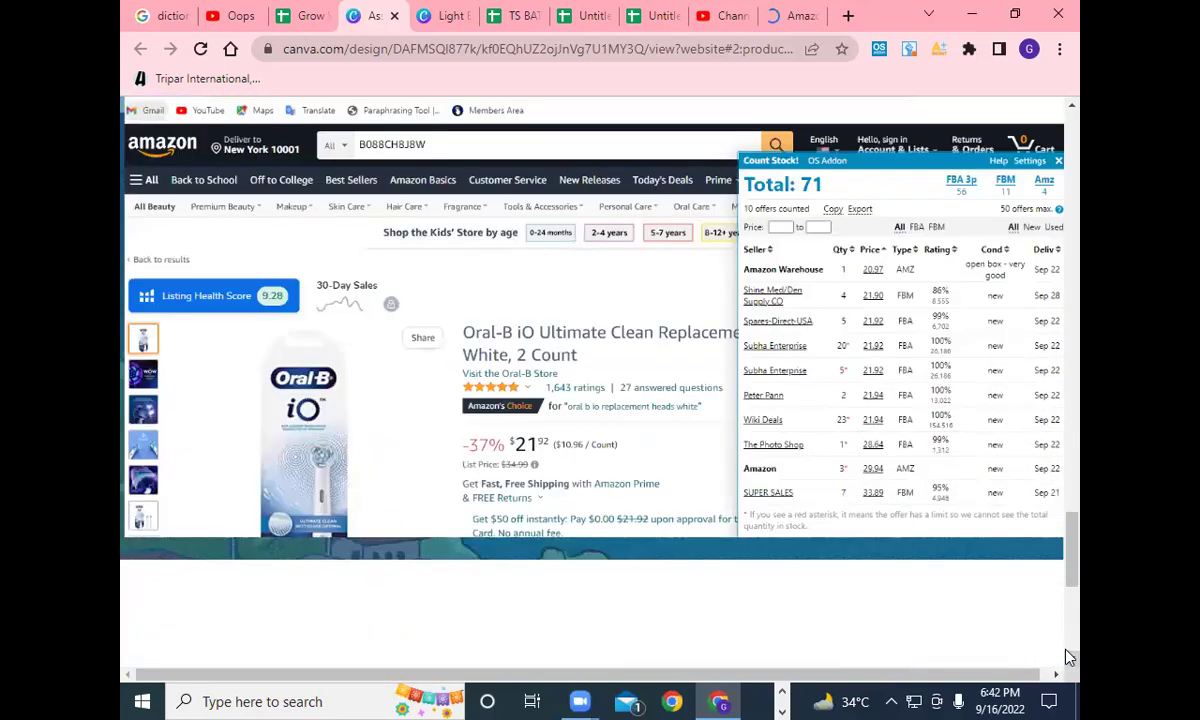
{"action": "scroll", "coordinate": [1068, 656], "scroll_direction": "down", "scroll_amount": 5}
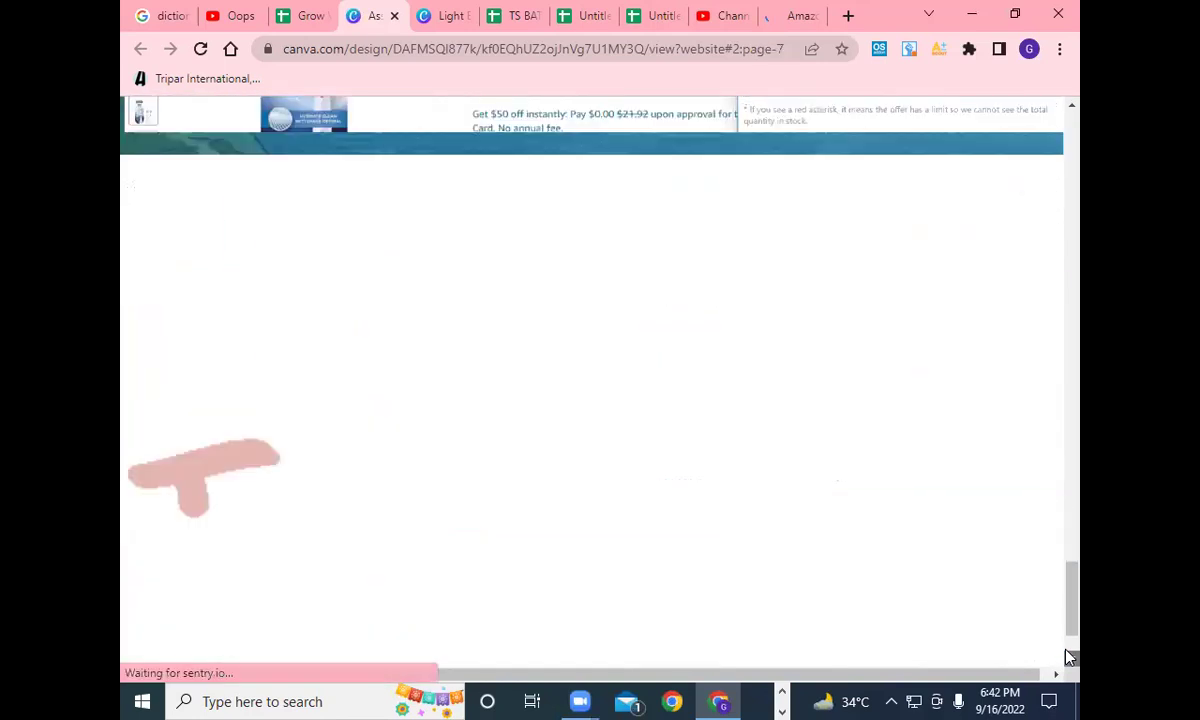
Recheck the Product No 3 Orbit slide and review the Assignment No 5 slides again from the cover to the closing page.
{"action": "left_click", "coordinate": [1071, 107]}
{"action": "scroll", "coordinate": [1071, 107], "scroll_direction": "up", "scroll_amount": 16}
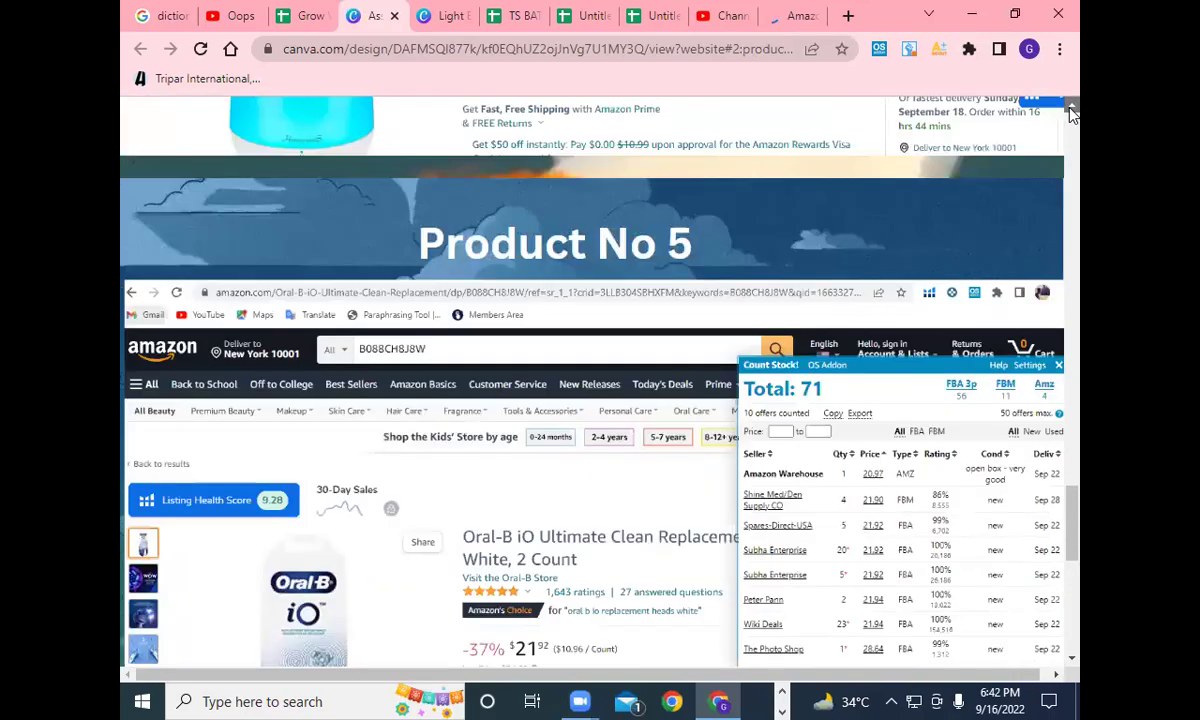
{"action": "scroll", "coordinate": [1071, 107], "scroll_direction": "up", "scroll_amount": 8}
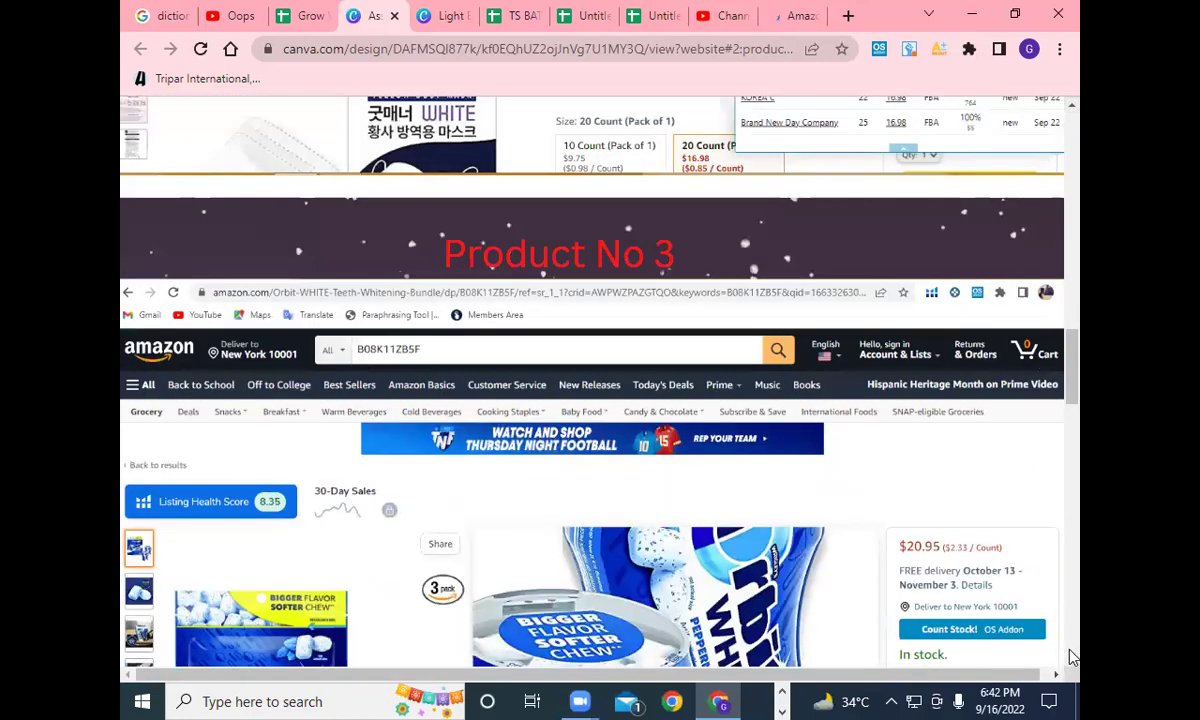
{"action": "scroll", "coordinate": [1071, 656], "scroll_direction": "down", "scroll_amount": 4}
{"action": "scroll", "coordinate": [1071, 656], "scroll_direction": "down", "scroll_amount": 4}
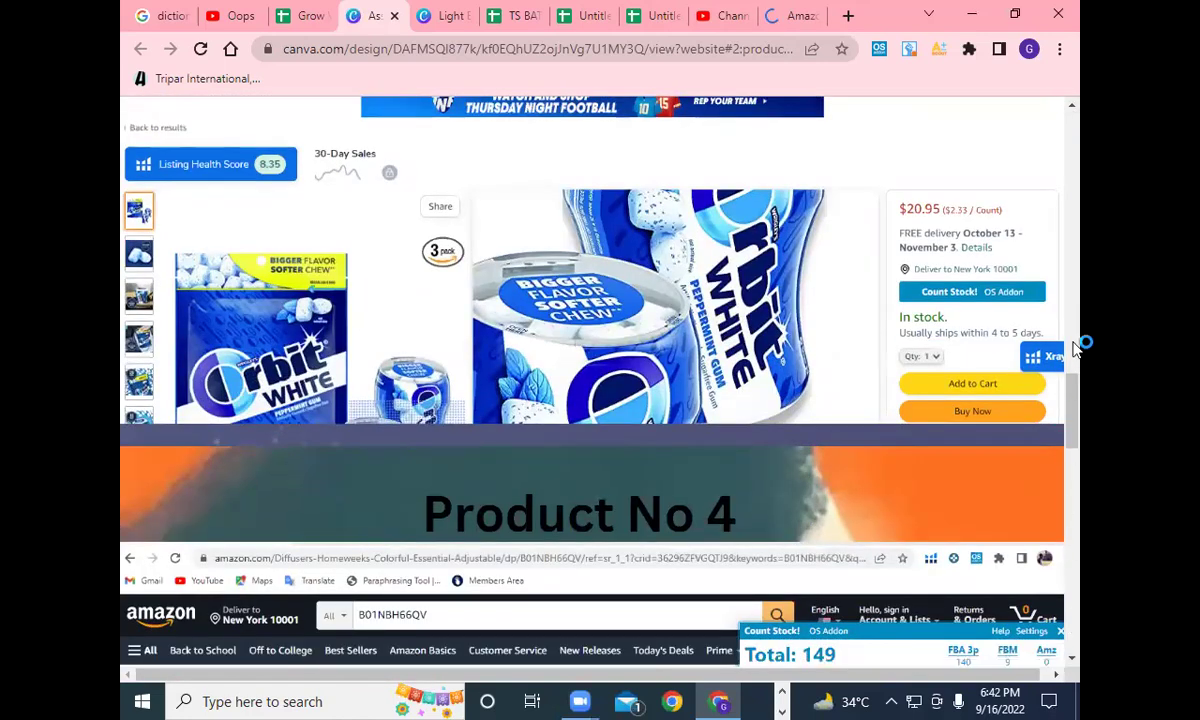
{"action": "scroll", "coordinate": [1071, 112], "scroll_direction": "up", "scroll_amount": 7}
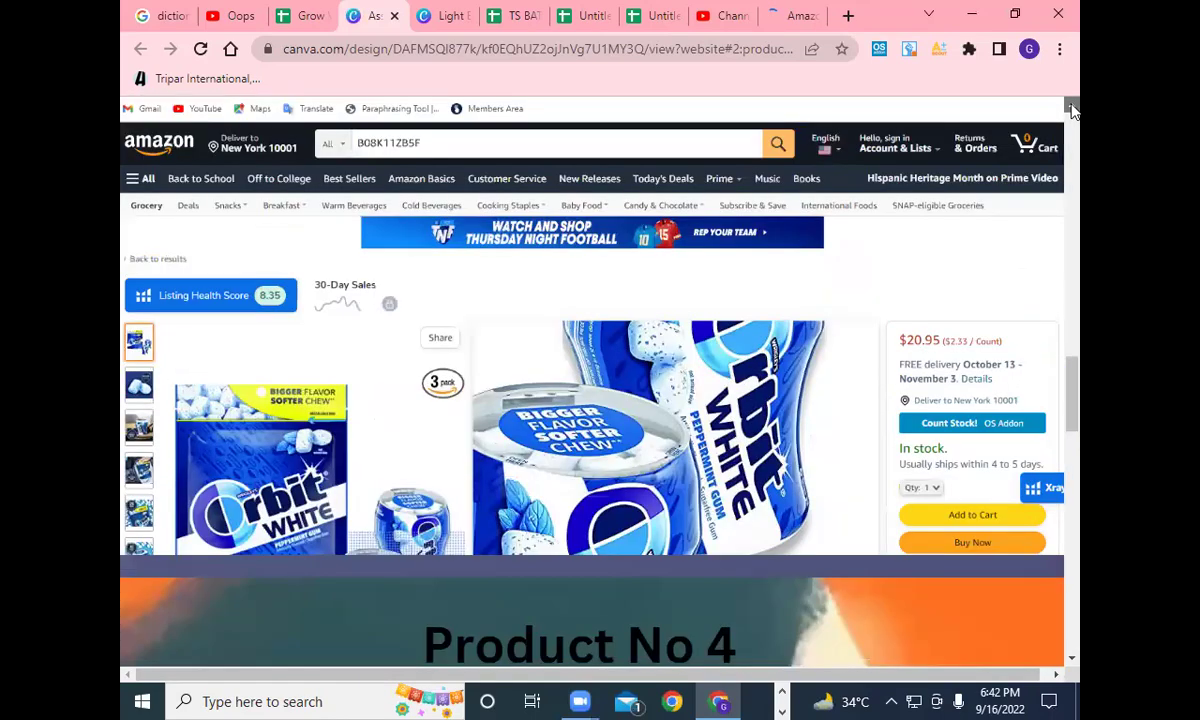
{"action": "scroll", "coordinate": [1071, 112], "scroll_direction": "up", "scroll_amount": 12}
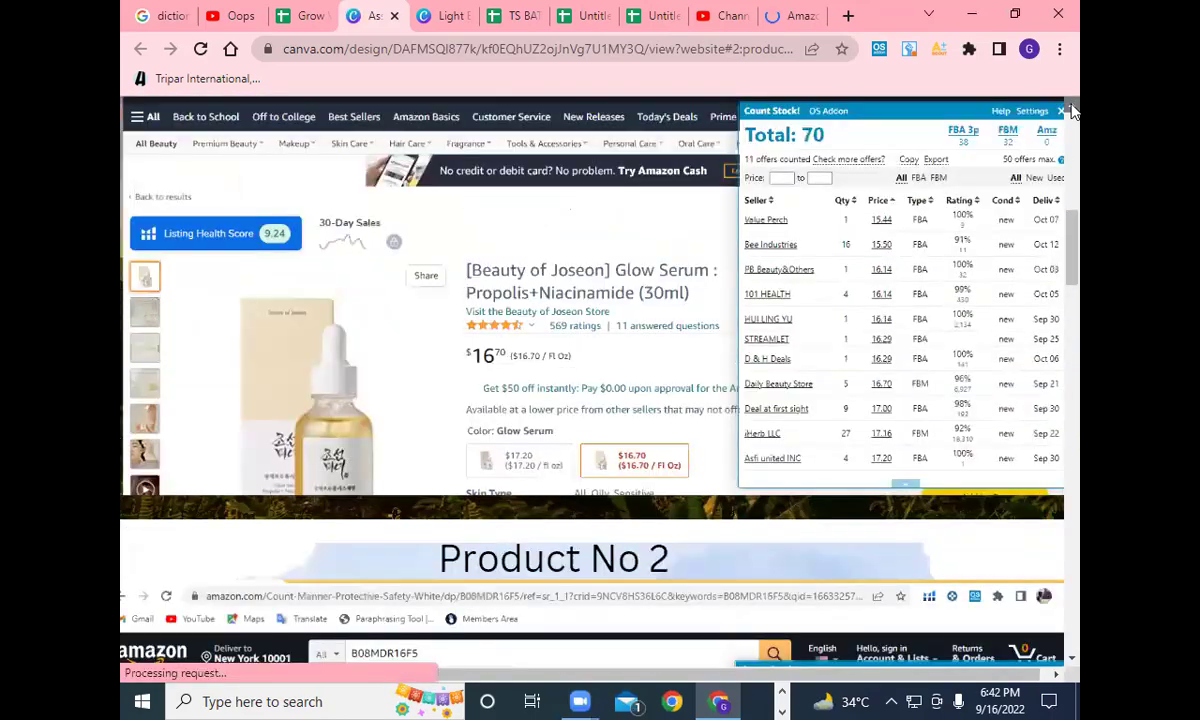
{"action": "scroll", "coordinate": [1071, 112], "scroll_direction": "up", "scroll_amount": 3}
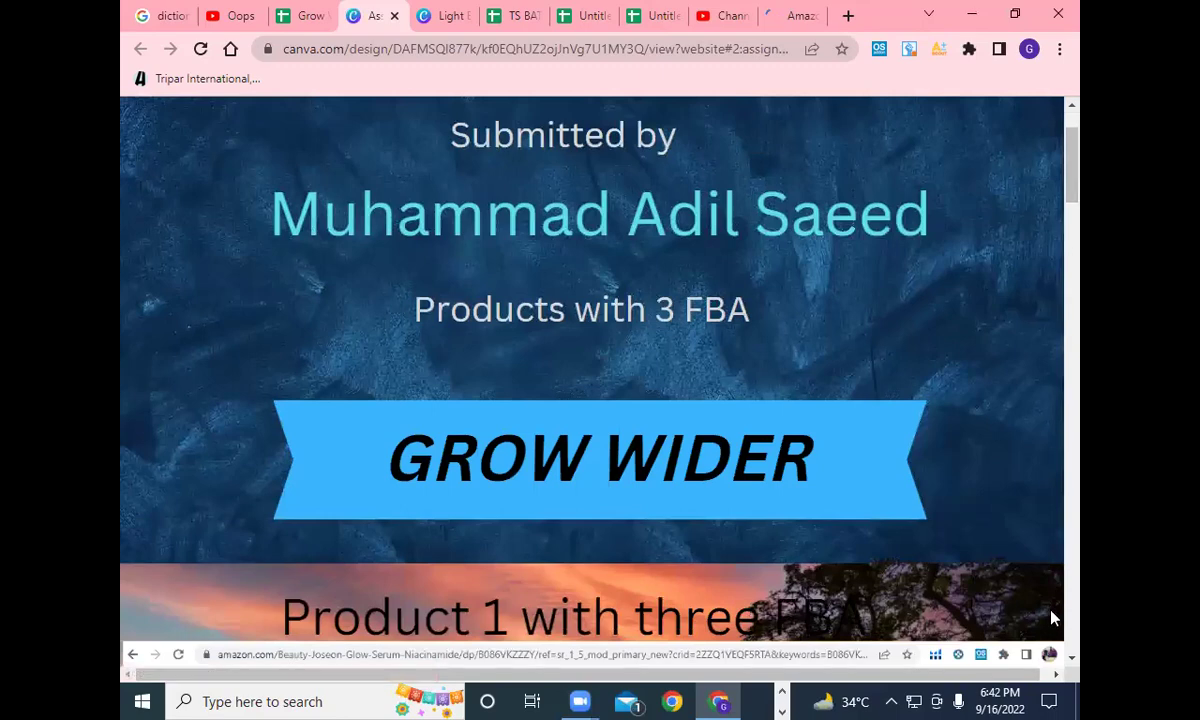
{"action": "scroll", "coordinate": [1052, 637], "scroll_direction": "down", "scroll_amount": 5}
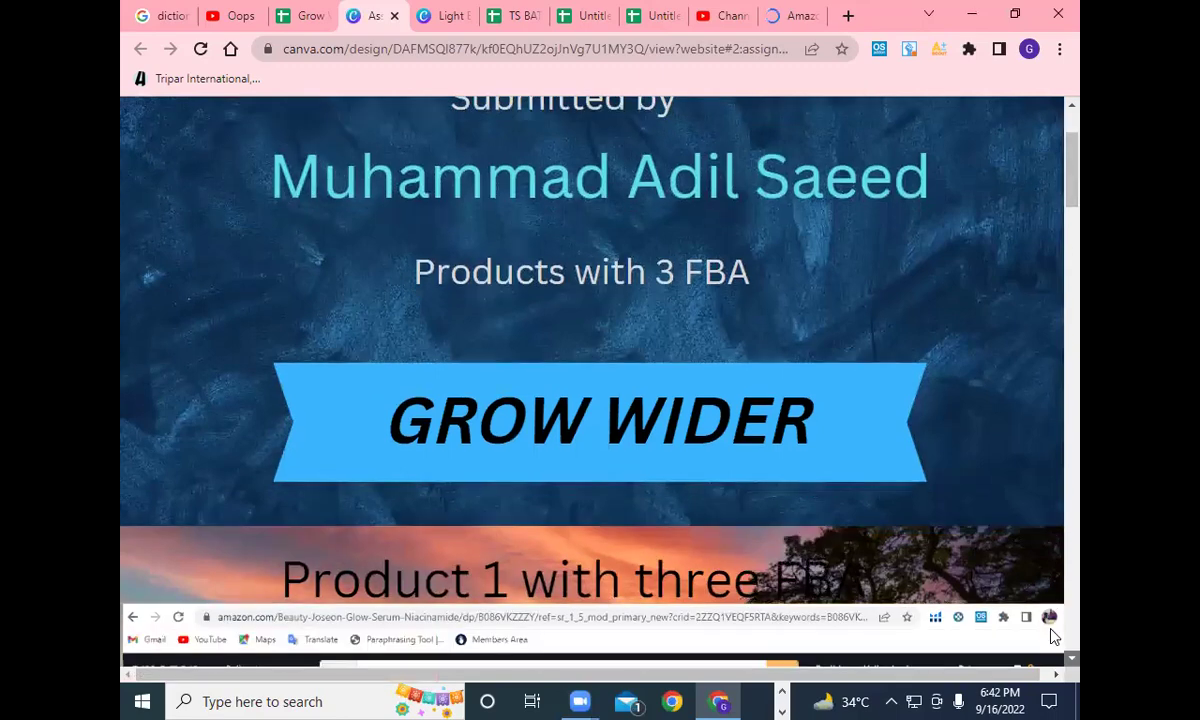
{"action": "scroll", "coordinate": [1052, 637], "scroll_direction": "down", "scroll_amount": 12}
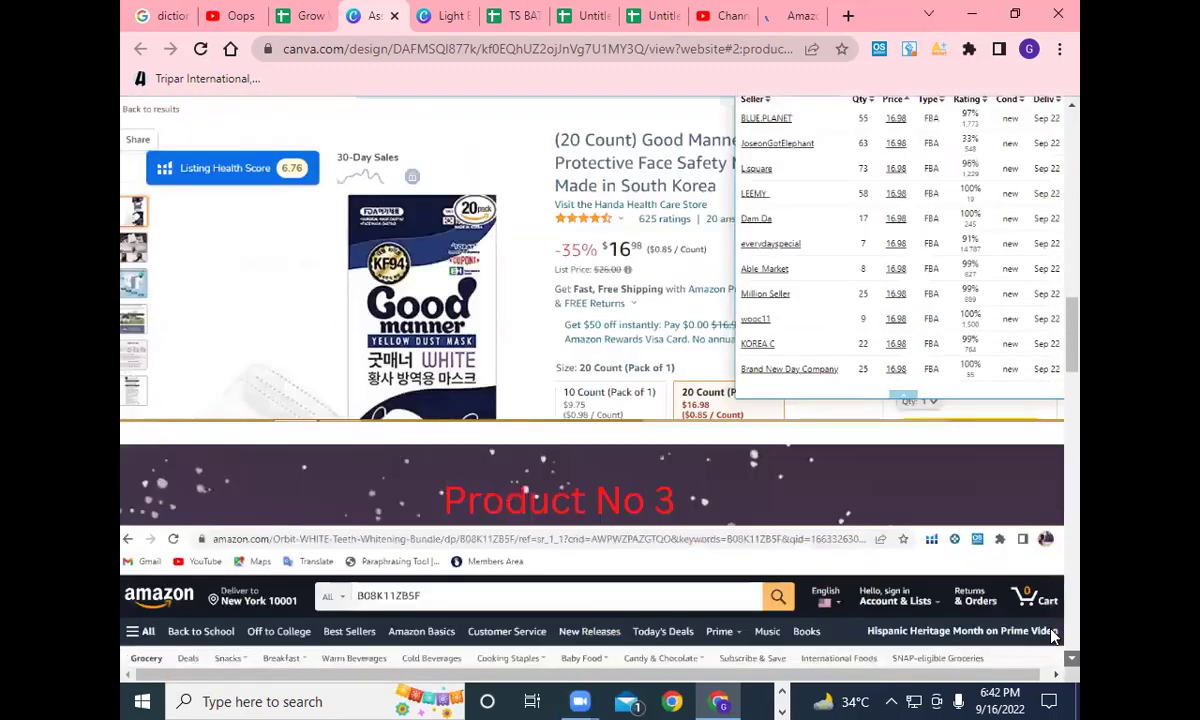
{"action": "scroll", "coordinate": [1052, 637], "scroll_direction": "down", "scroll_amount": 12}
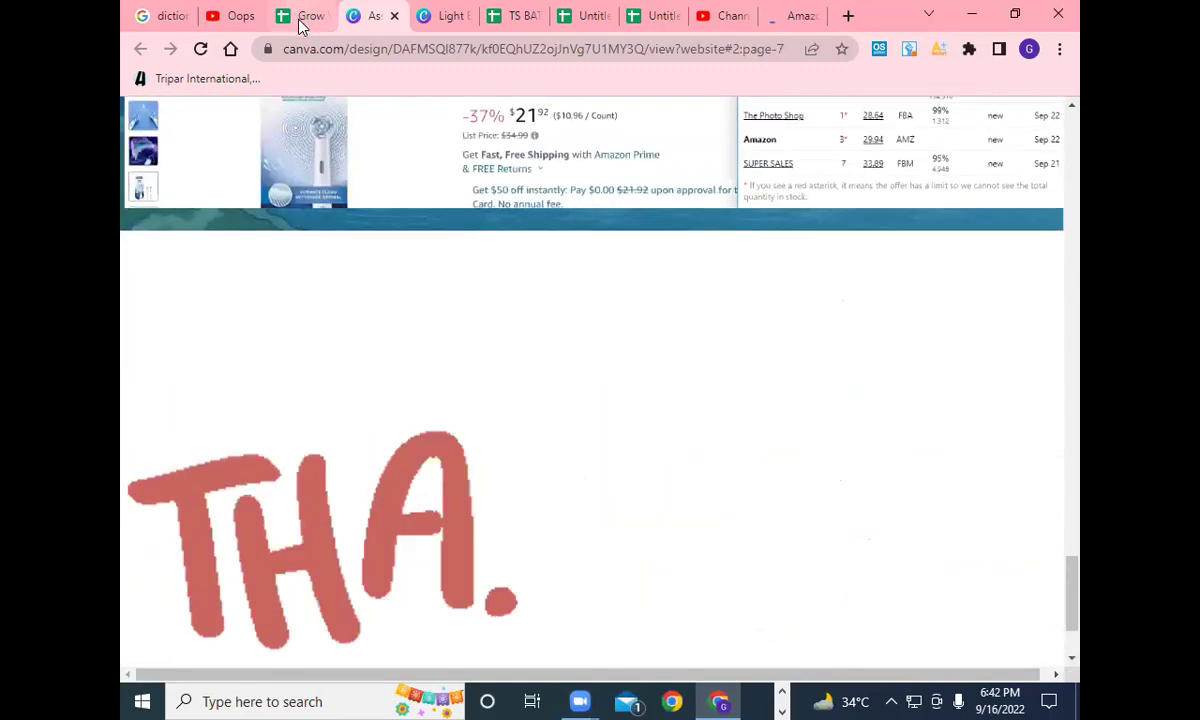
Go to the PERFORMANCE SHEET of the Grow Wider spreadsheet and clear the A #04 mark in cell F4.
{"action": "left_click", "coordinate": [279, 18]}
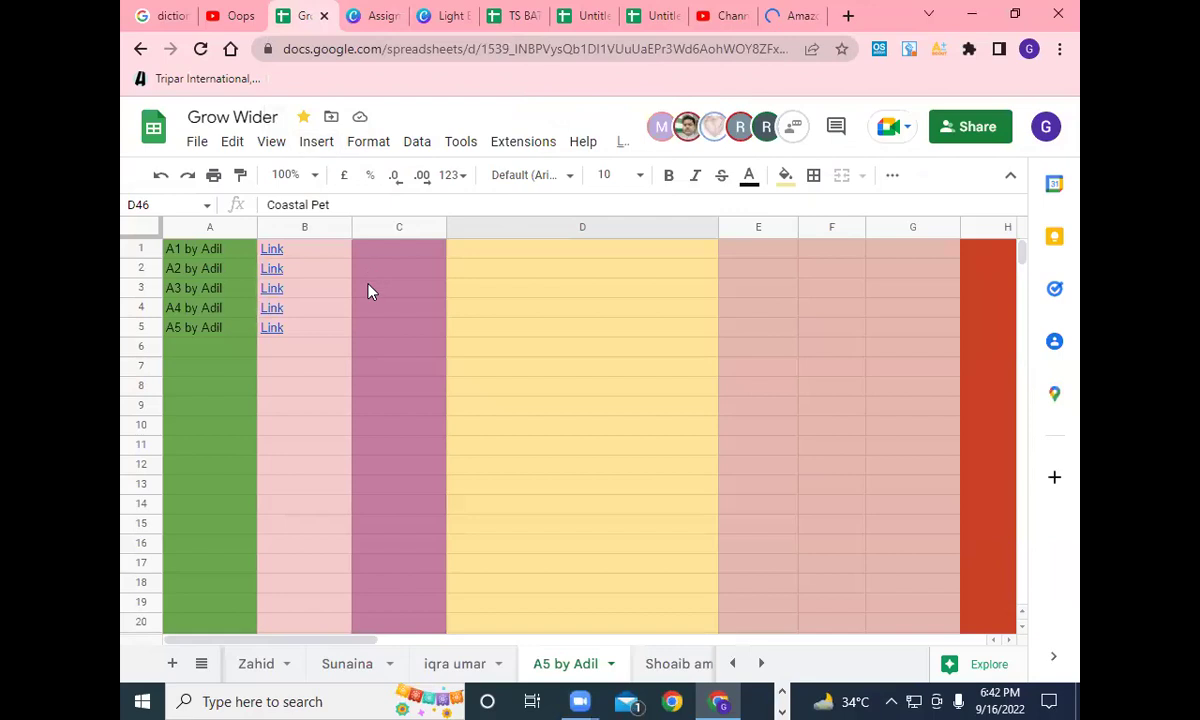
{"action": "left_click", "coordinate": [201, 663]}
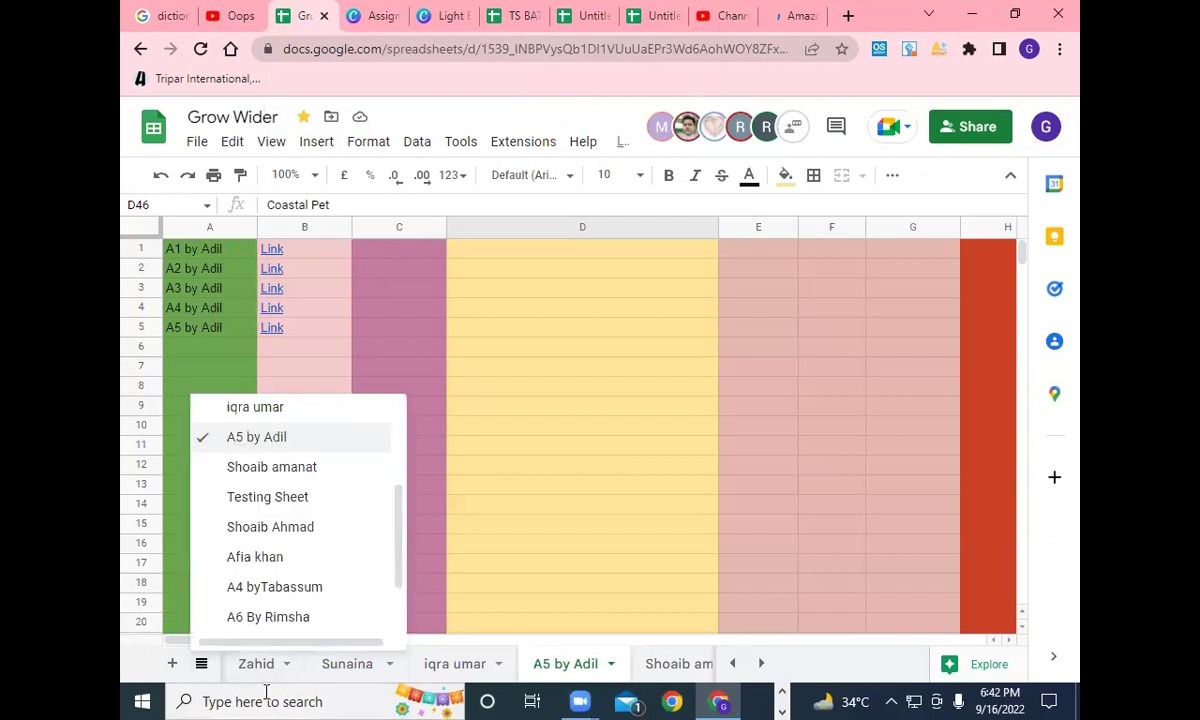
{"action": "scroll", "coordinate": [270, 495], "scroll_direction": "up", "scroll_amount": 1}
{"action": "scroll", "coordinate": [295, 450], "scroll_direction": "up", "scroll_amount": 3}
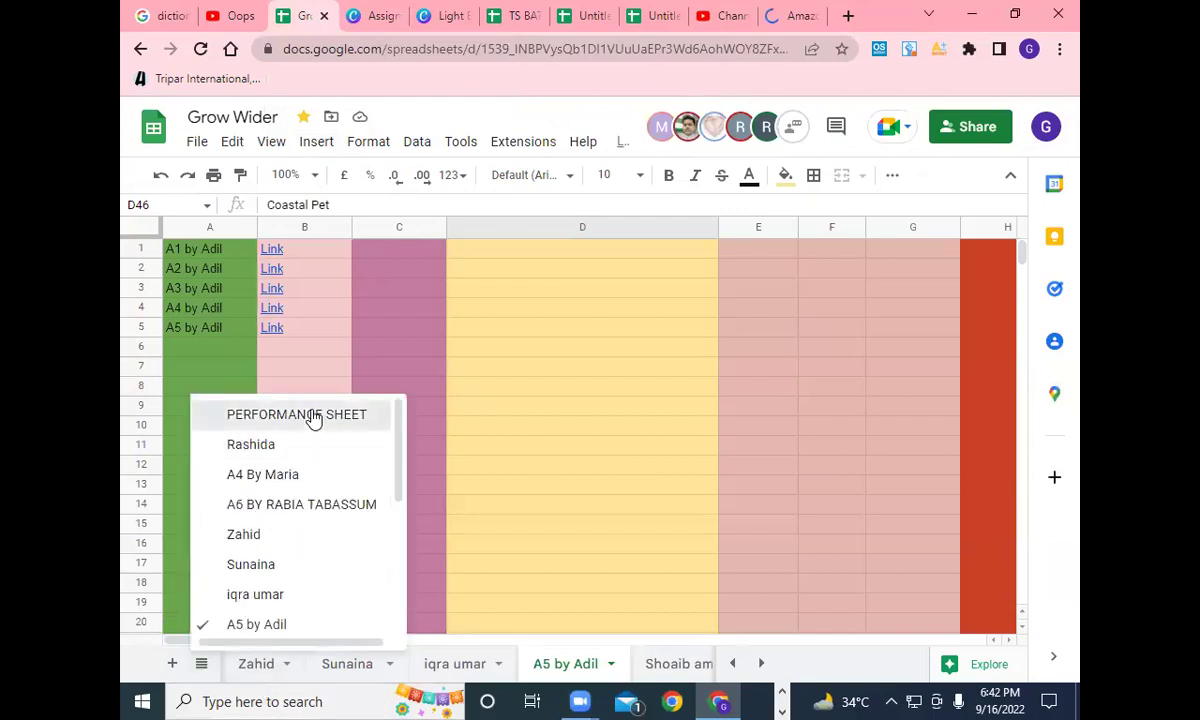
{"action": "left_click", "coordinate": [311, 416]}
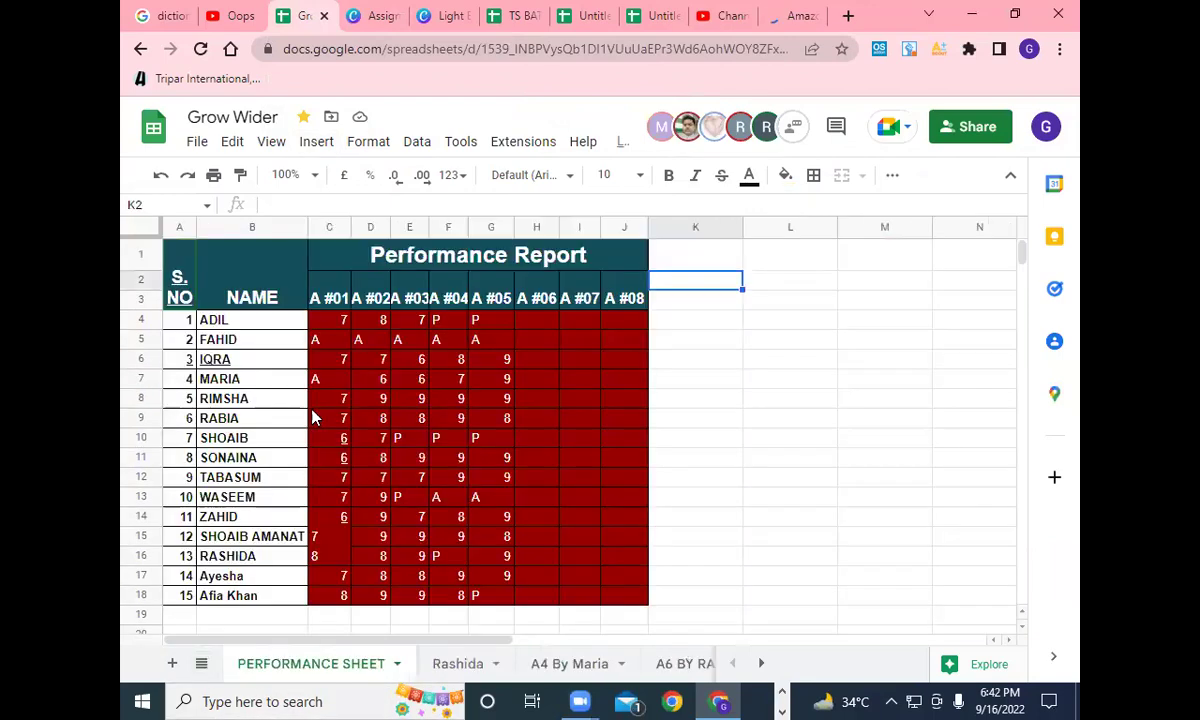
{"action": "left_click", "coordinate": [449, 326]}
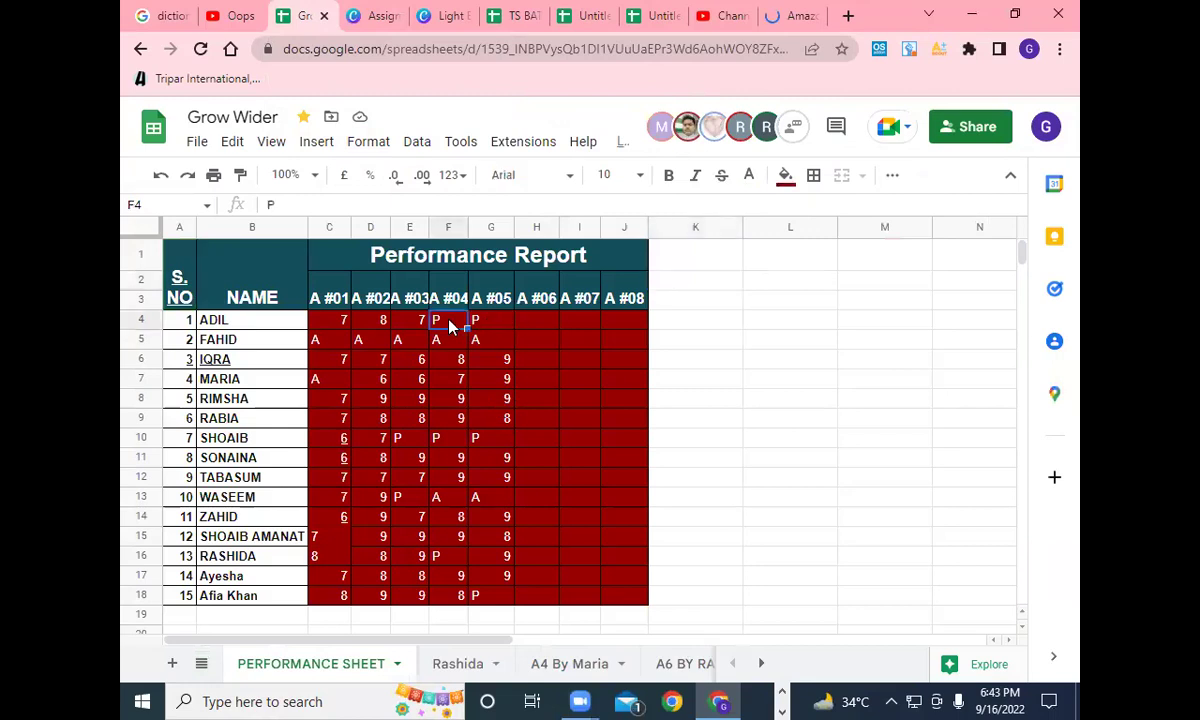
{"action": "key", "text": "Delete"}
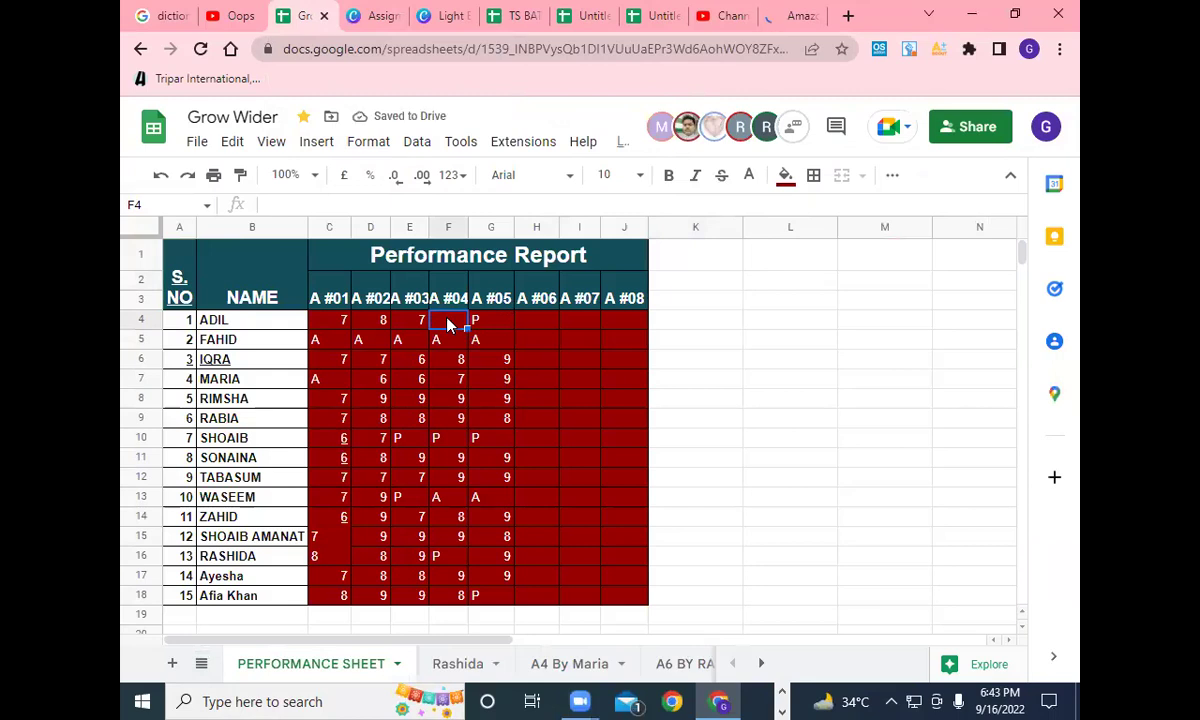
Enter a score of 8 for both A #05 in cell G4 and A #06 in cell H4.
{"action": "left_click", "coordinate": [484, 329]}
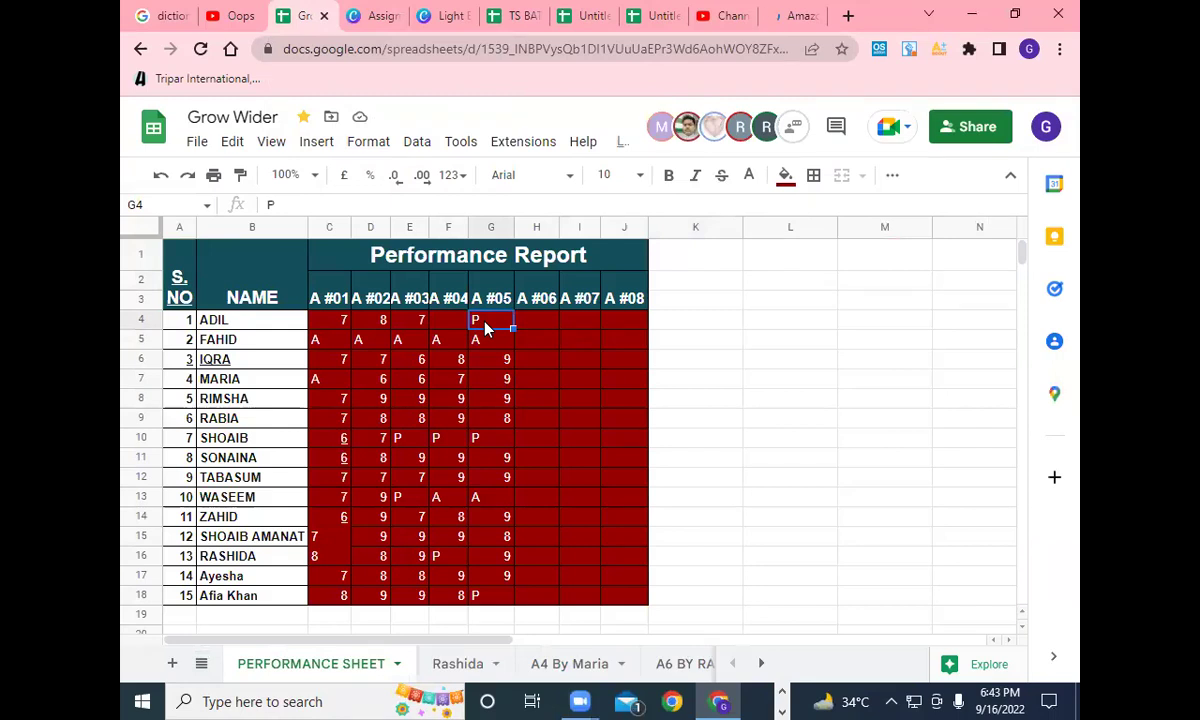
{"action": "type", "text": "8"}
{"action": "left_click", "coordinate": [532, 323]}
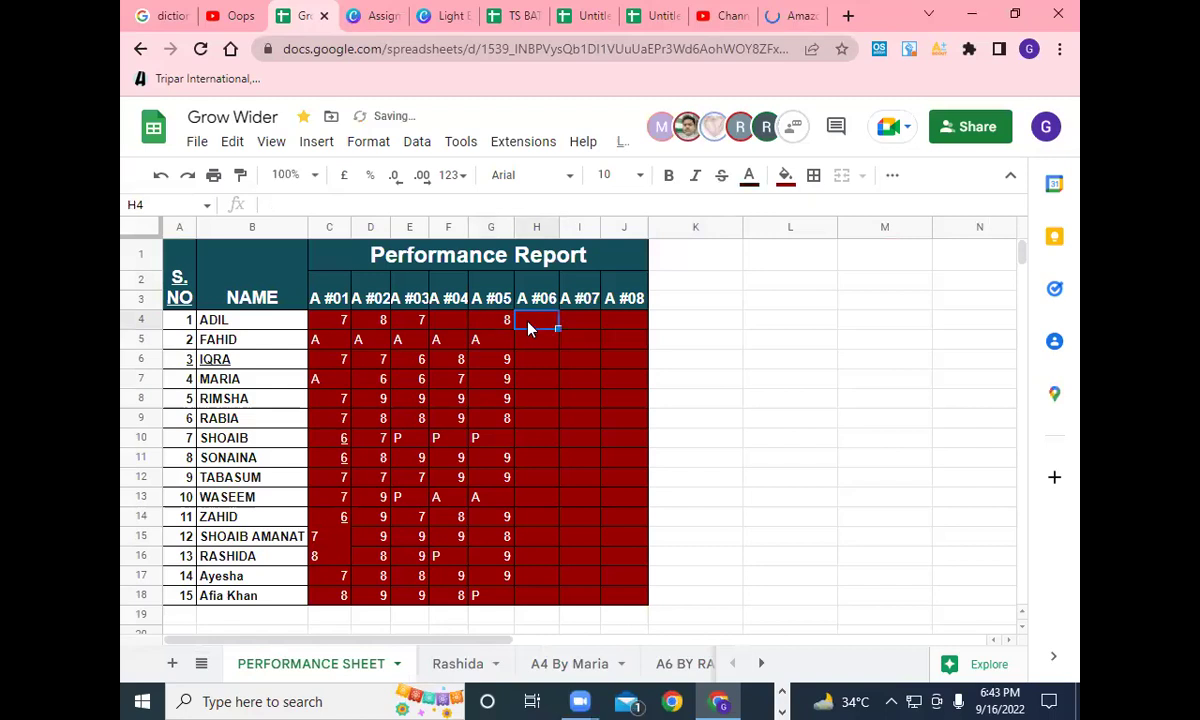
{"action": "type", "text": "8"}
Return to the student's A5 sheet and open the Canva link for the A4 assignment in cell B4.
{"action": "left_click", "coordinate": [201, 663]}
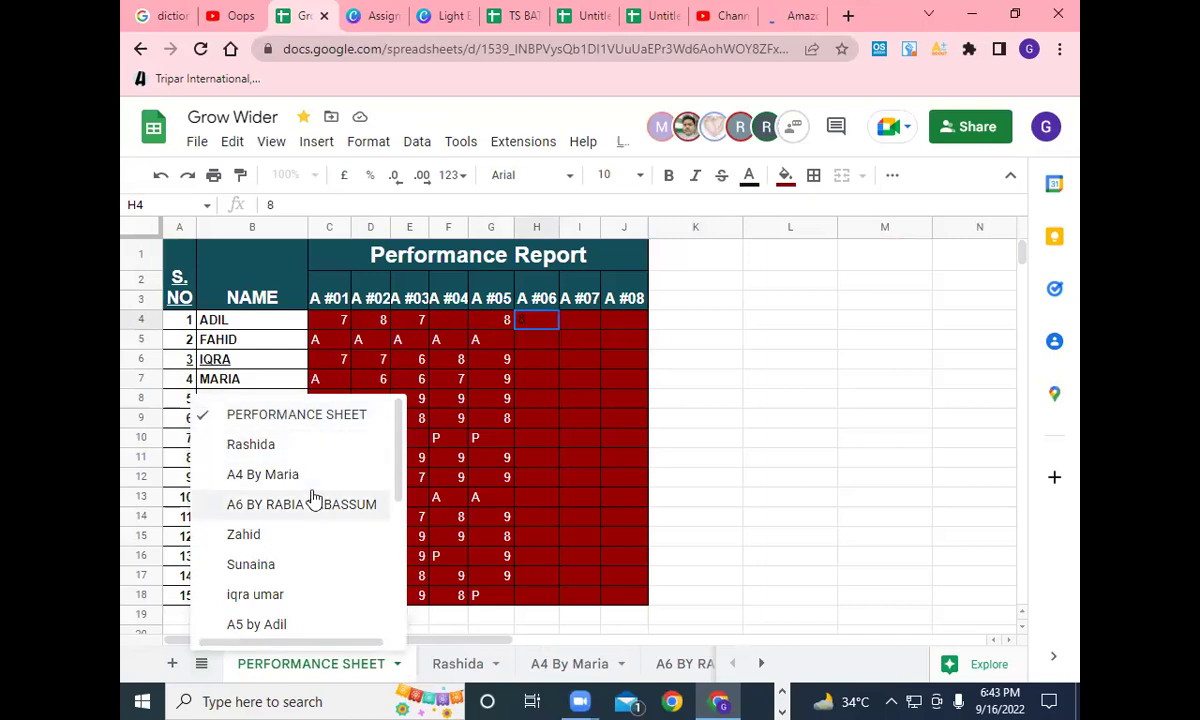
{"action": "scroll", "coordinate": [313, 543], "scroll_direction": "down", "scroll_amount": 2}
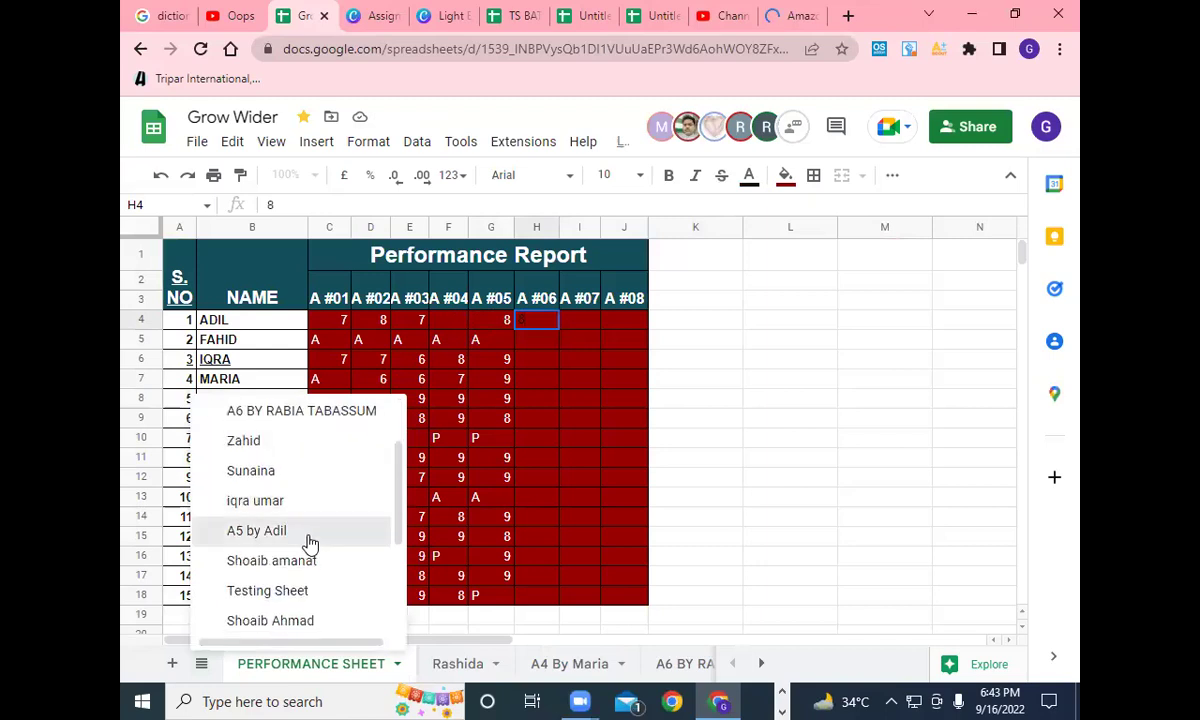
{"action": "left_click", "coordinate": [256, 531]}
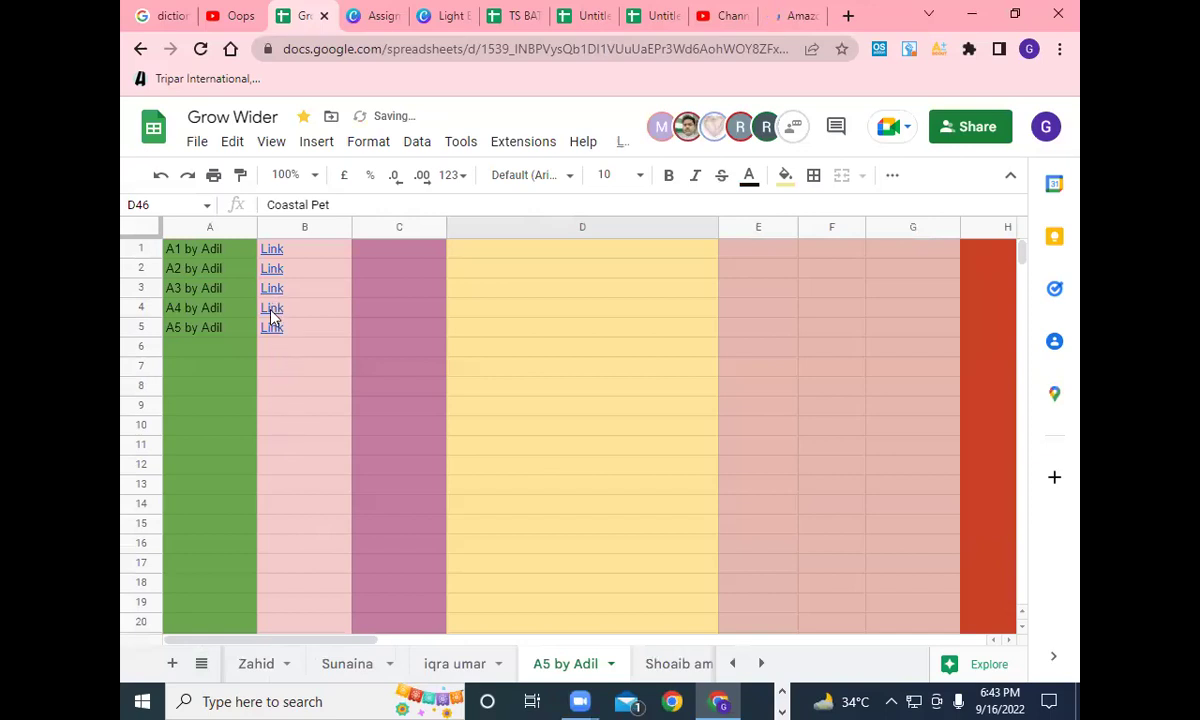
{"action": "mouse_move", "coordinate": [268, 318]}
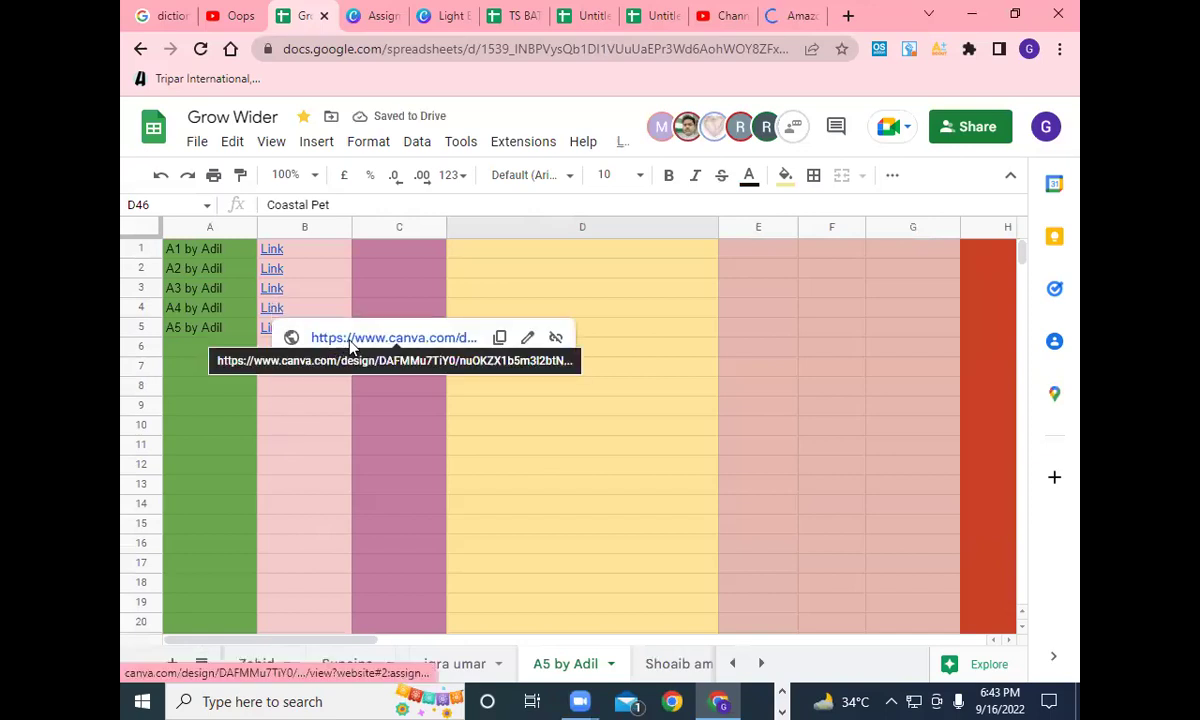
{"action": "left_click", "coordinate": [347, 340]}
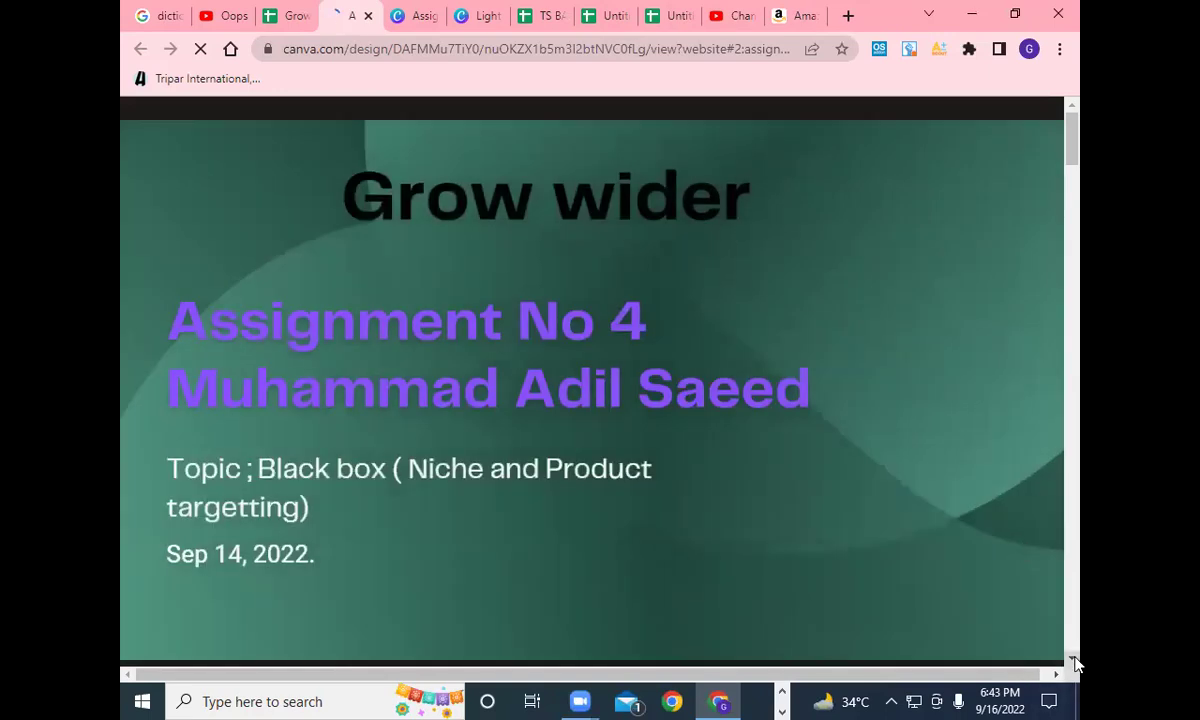
Review the Assignment No 4 presentation from its cover through the Black Box niche filter screenshots and the niche results.
{"action": "scroll", "coordinate": [1073, 662], "scroll_direction": "down", "scroll_amount": 3}
{"action": "scroll", "coordinate": [1073, 662], "scroll_direction": "down", "scroll_amount": 5}
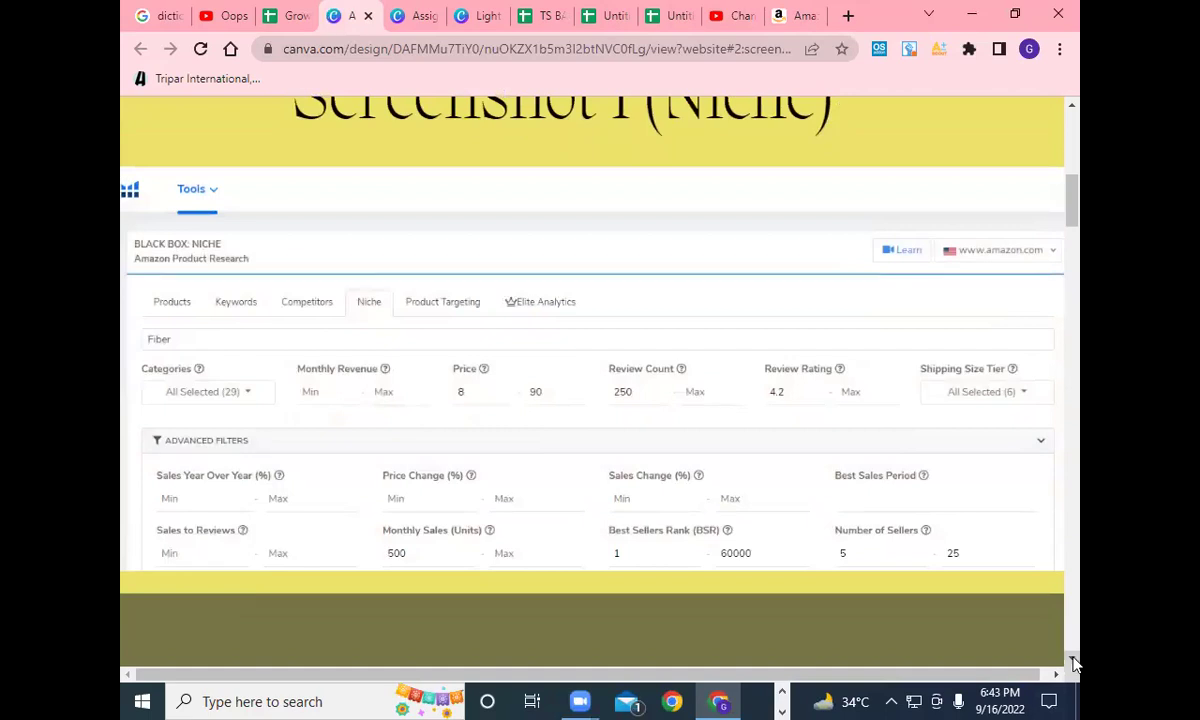
{"action": "scroll", "coordinate": [1073, 662], "scroll_direction": "down", "scroll_amount": 5}
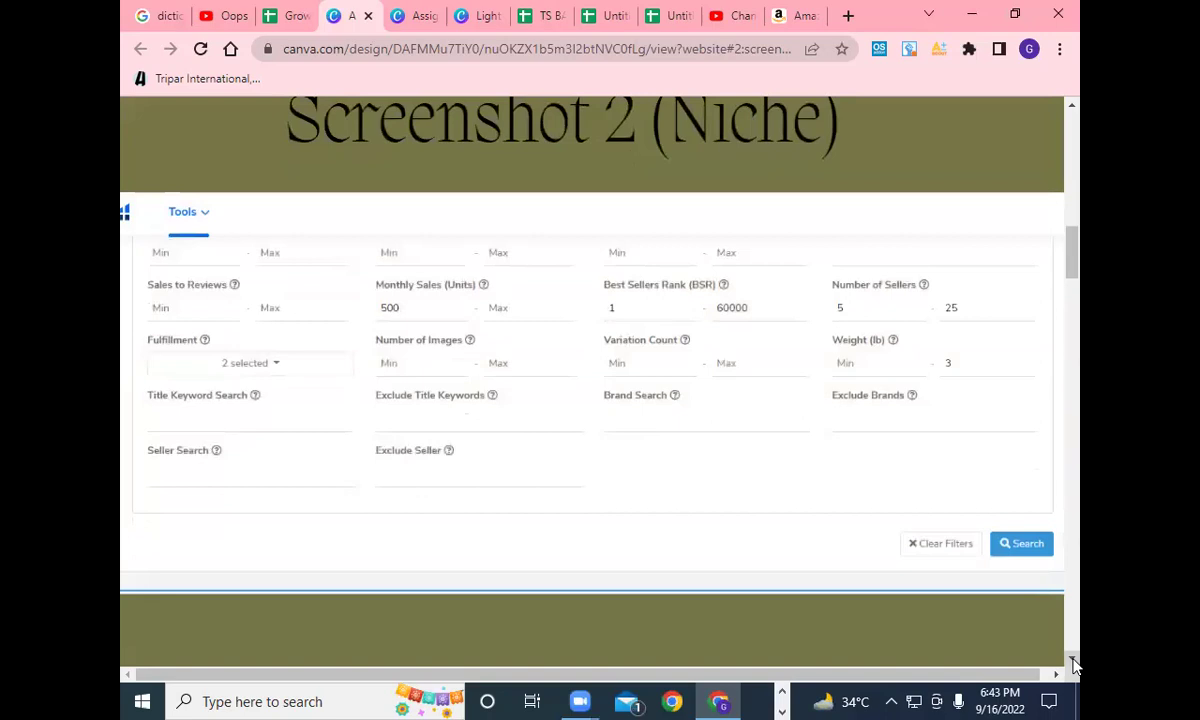
{"action": "scroll", "coordinate": [1073, 662], "scroll_direction": "down", "scroll_amount": 5}
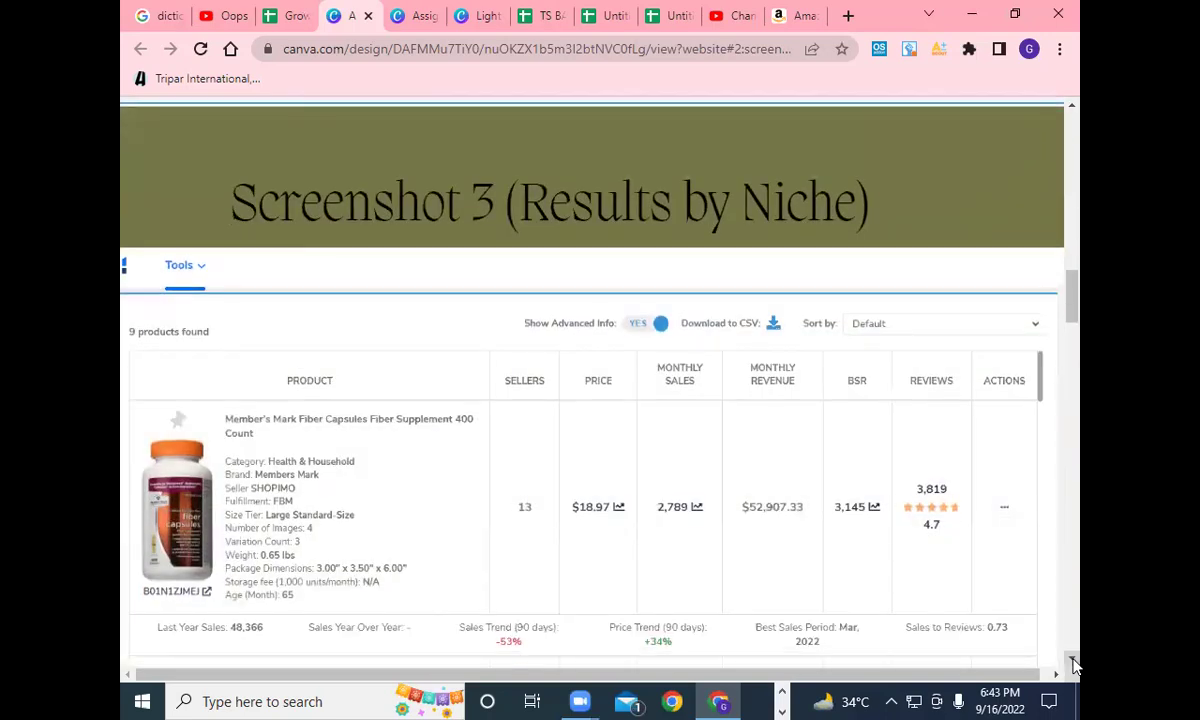
{"action": "scroll", "coordinate": [1073, 662], "scroll_direction": "down", "scroll_amount": 2}
Examine the Product Targetting screenshots, their results and the Magnet keyword slides through to the closing Thankyou page.
{"action": "scroll", "coordinate": [1073, 662], "scroll_direction": "down", "scroll_amount": 5}
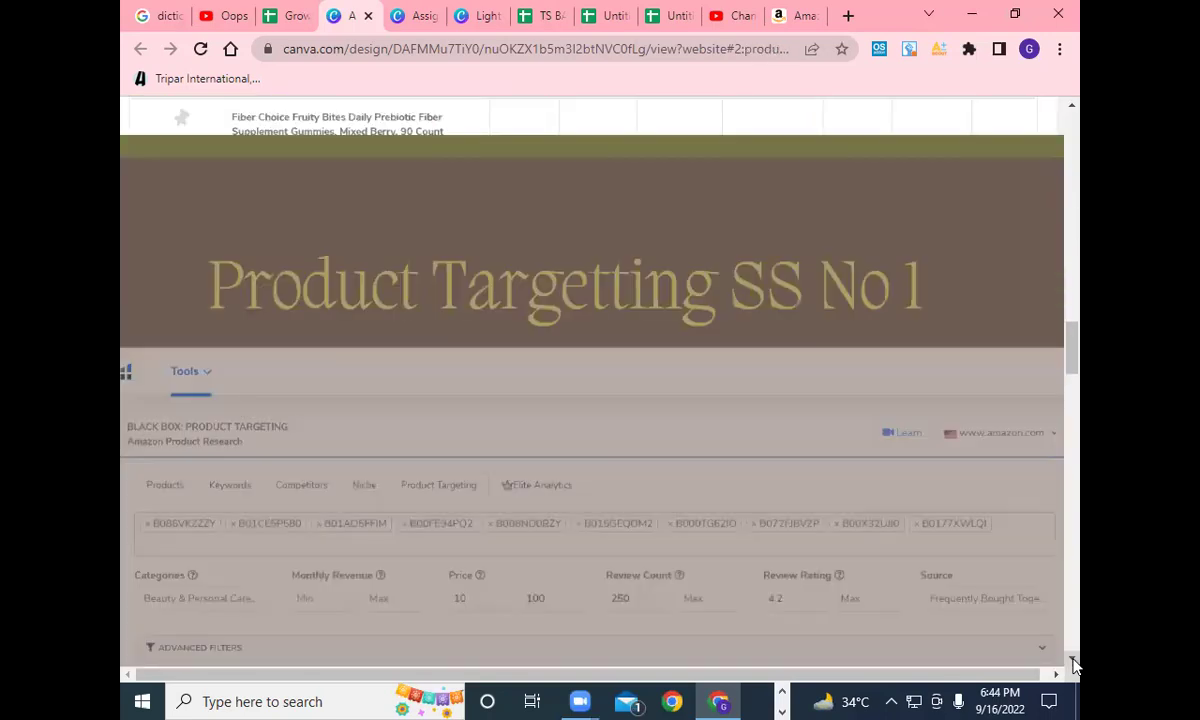
{"action": "scroll", "coordinate": [1073, 662], "scroll_direction": "down", "scroll_amount": 3}
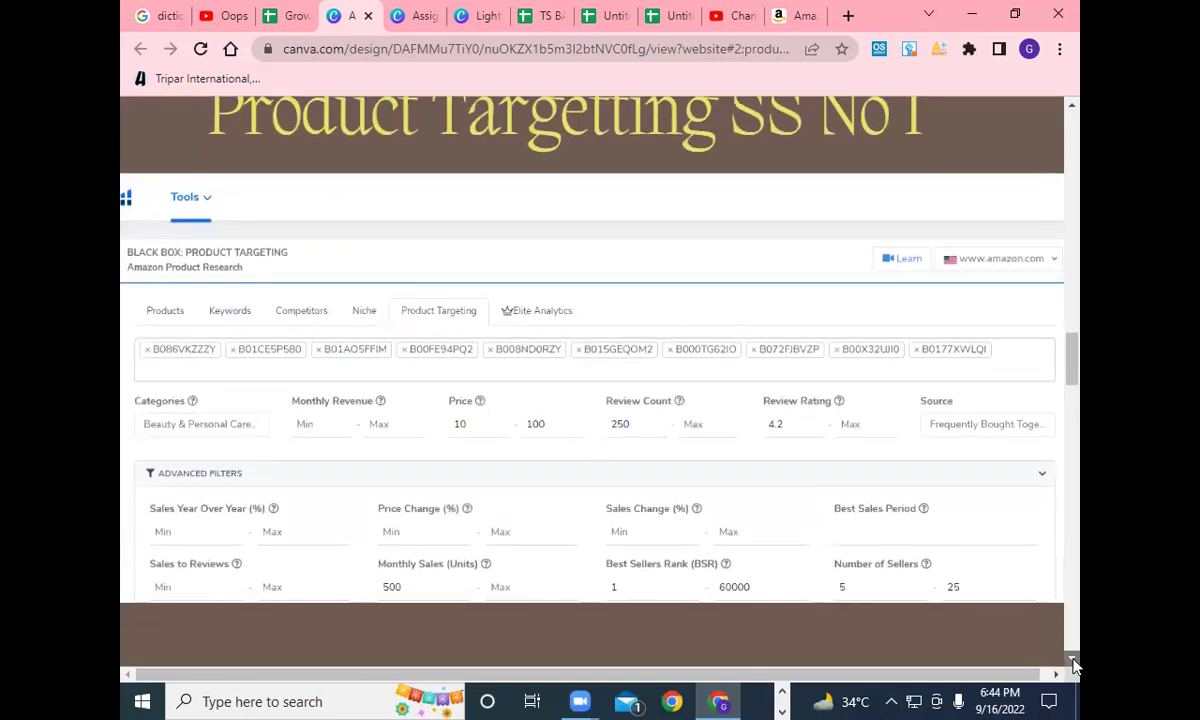
{"action": "scroll", "coordinate": [1073, 665], "scroll_direction": "down", "scroll_amount": 1}
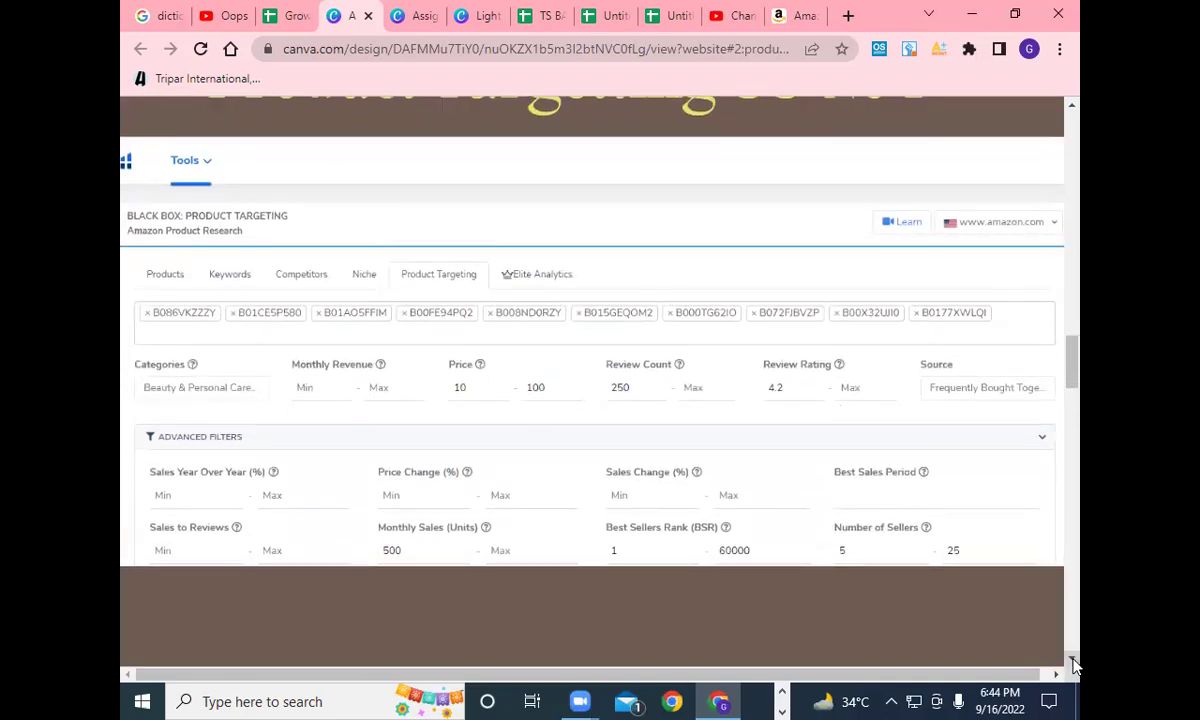
{"action": "scroll", "coordinate": [1073, 662], "scroll_direction": "down", "scroll_amount": 6}
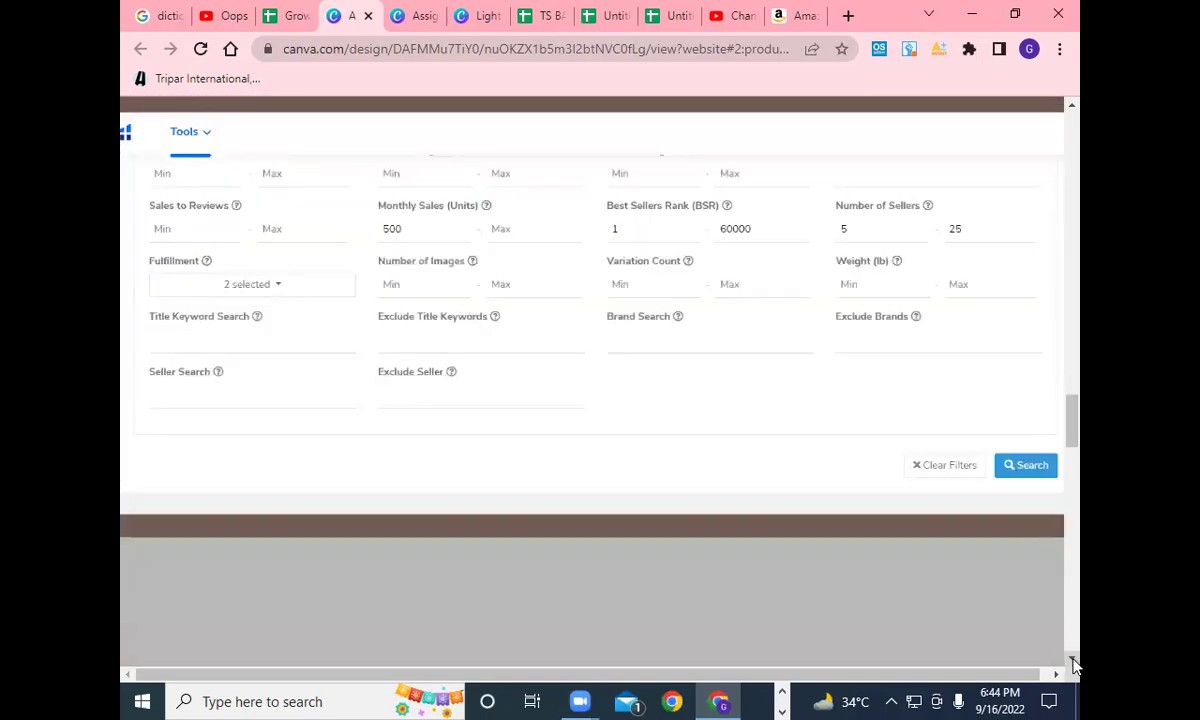
{"action": "scroll", "coordinate": [1073, 665], "scroll_direction": "down", "scroll_amount": 10}
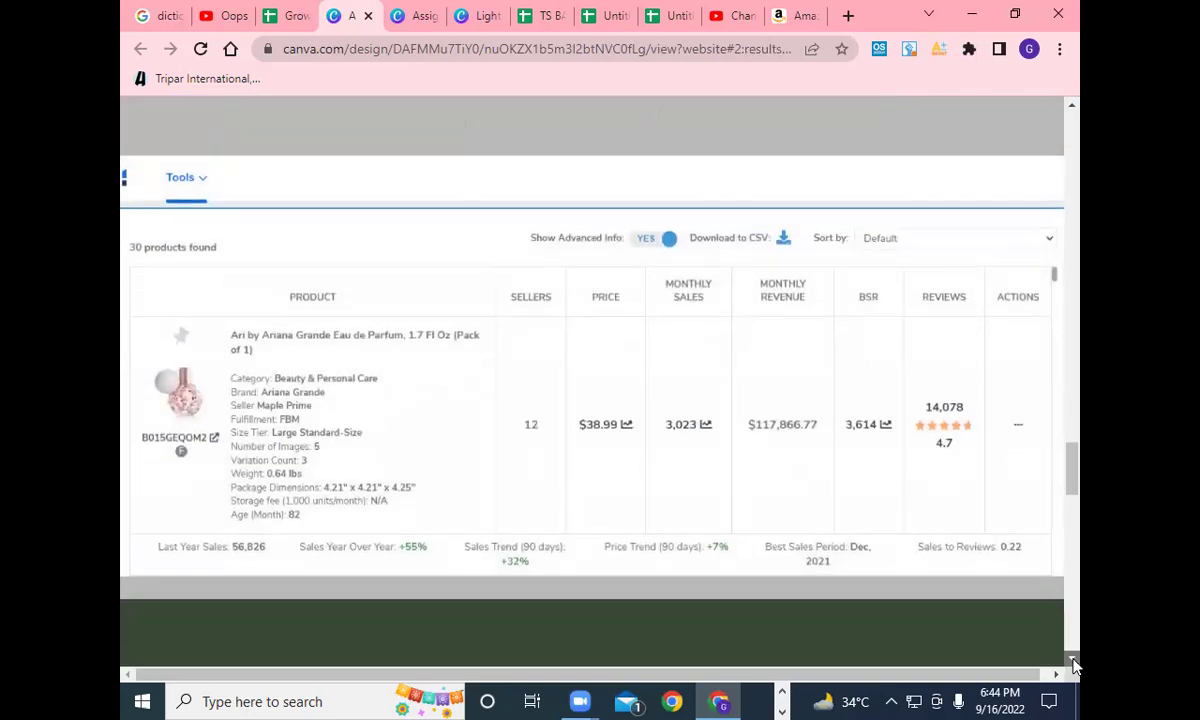
{"action": "scroll", "coordinate": [1073, 667], "scroll_direction": "down", "scroll_amount": 10}
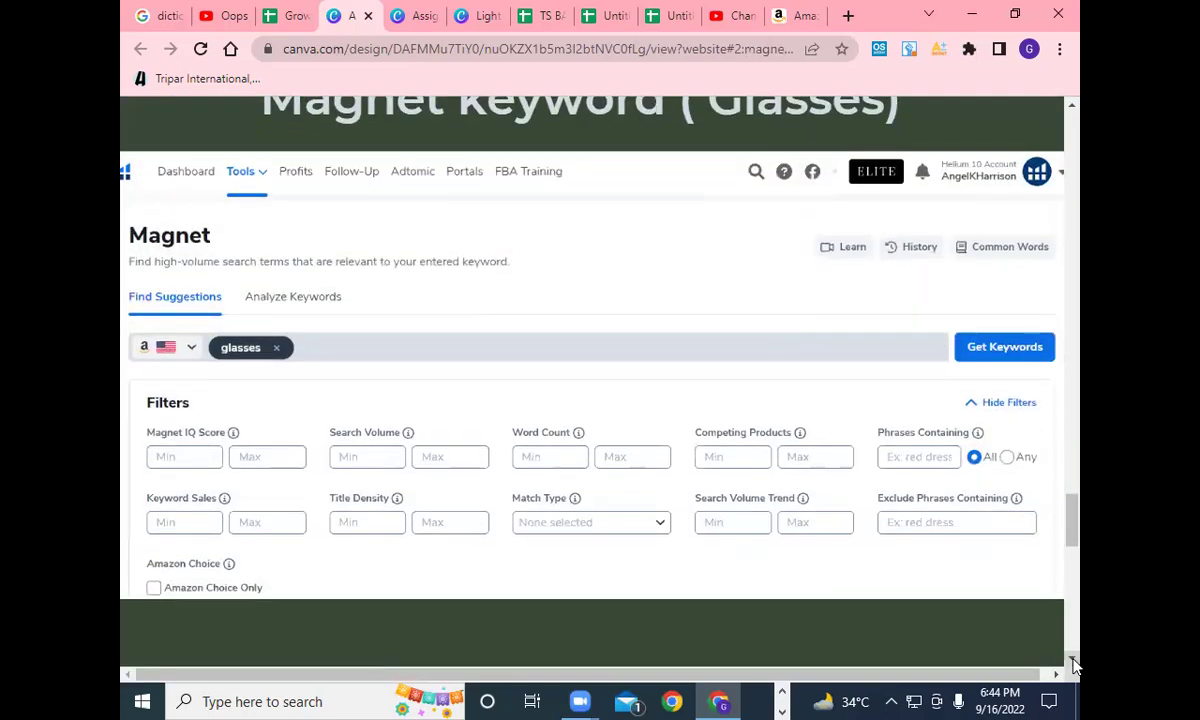
{"action": "scroll", "coordinate": [1073, 665], "scroll_direction": "down", "scroll_amount": 10}
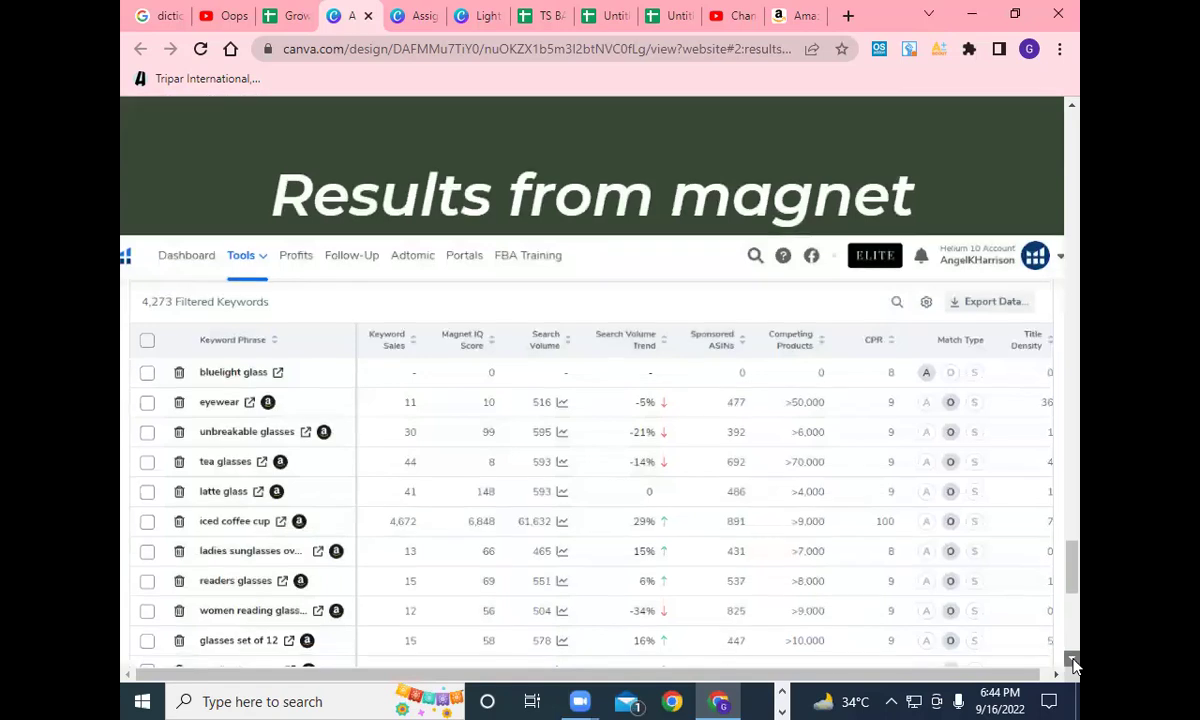
{"action": "scroll", "coordinate": [1073, 665], "scroll_direction": "down", "scroll_amount": 5}
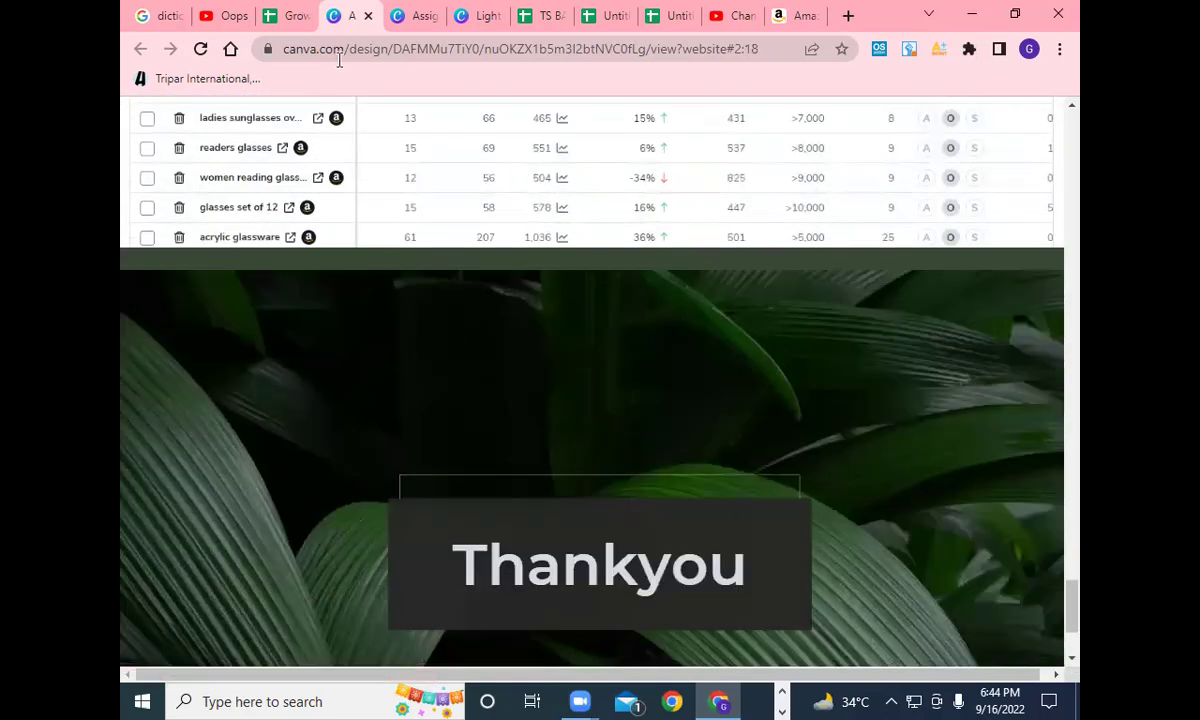
Return to the PERFORMANCE SHEET of the Grow Wider spreadsheet and enter a score of 8 for A #04 in cell F4.
{"action": "left_click", "coordinate": [289, 16]}
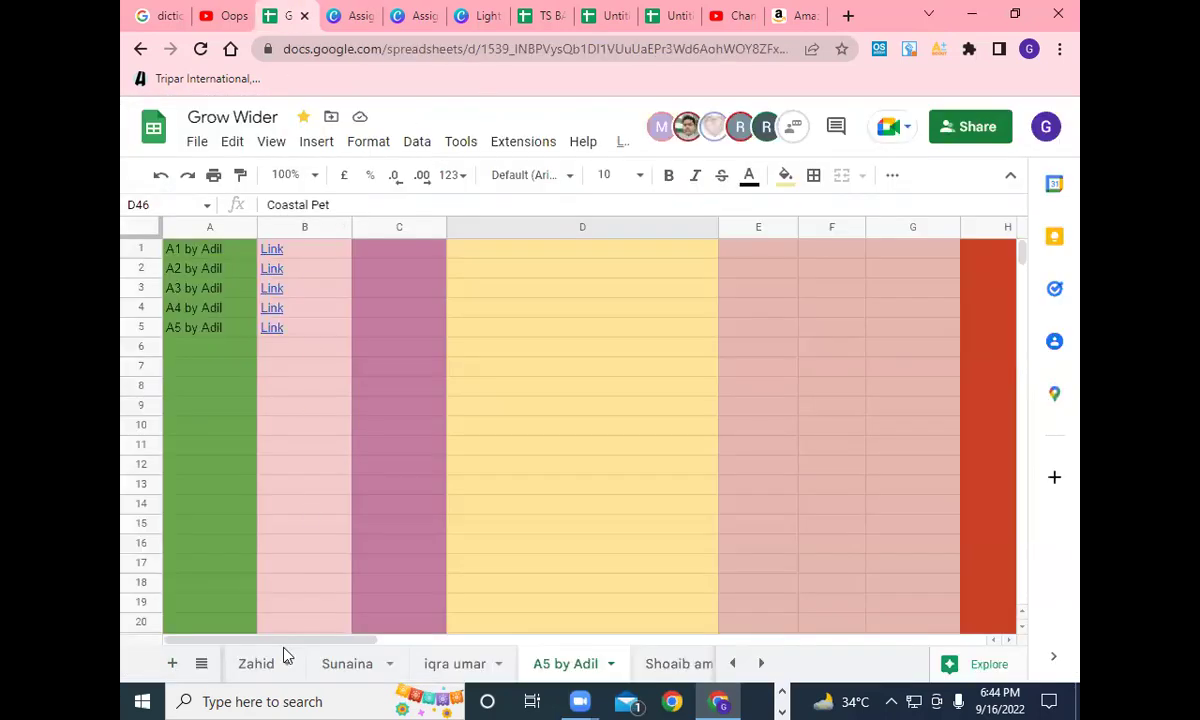
{"action": "left_click", "coordinate": [201, 663]}
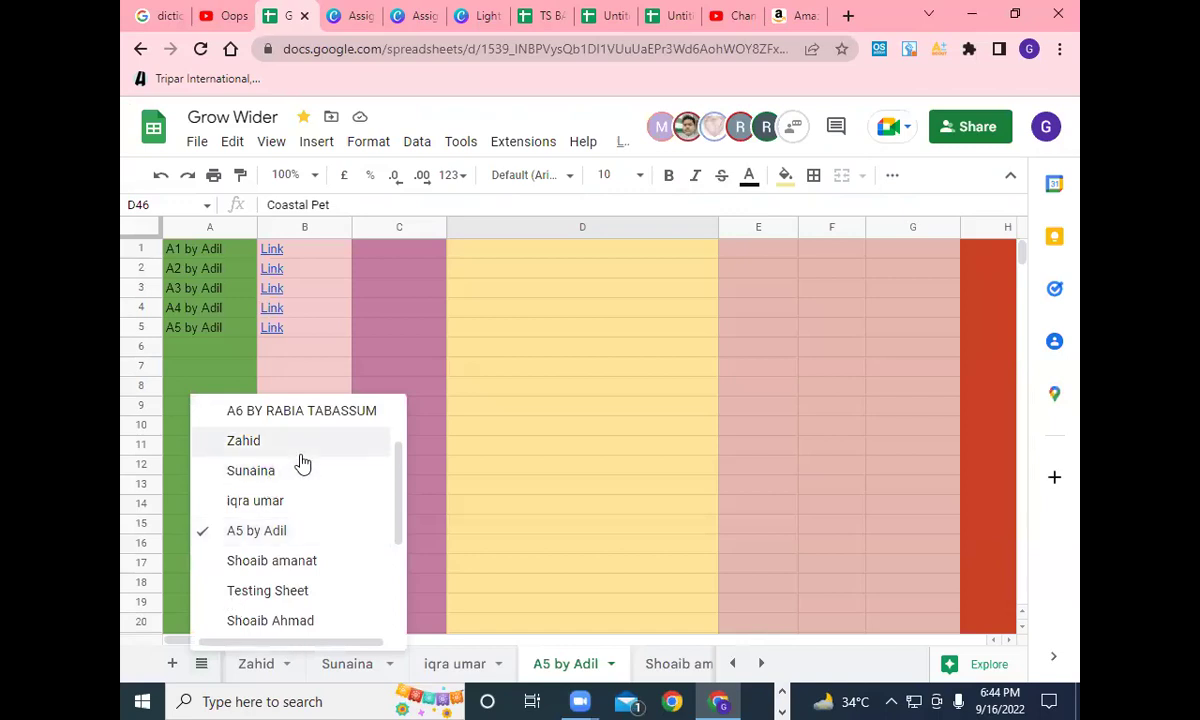
{"action": "scroll", "coordinate": [316, 547], "scroll_direction": "up", "scroll_amount": 2}
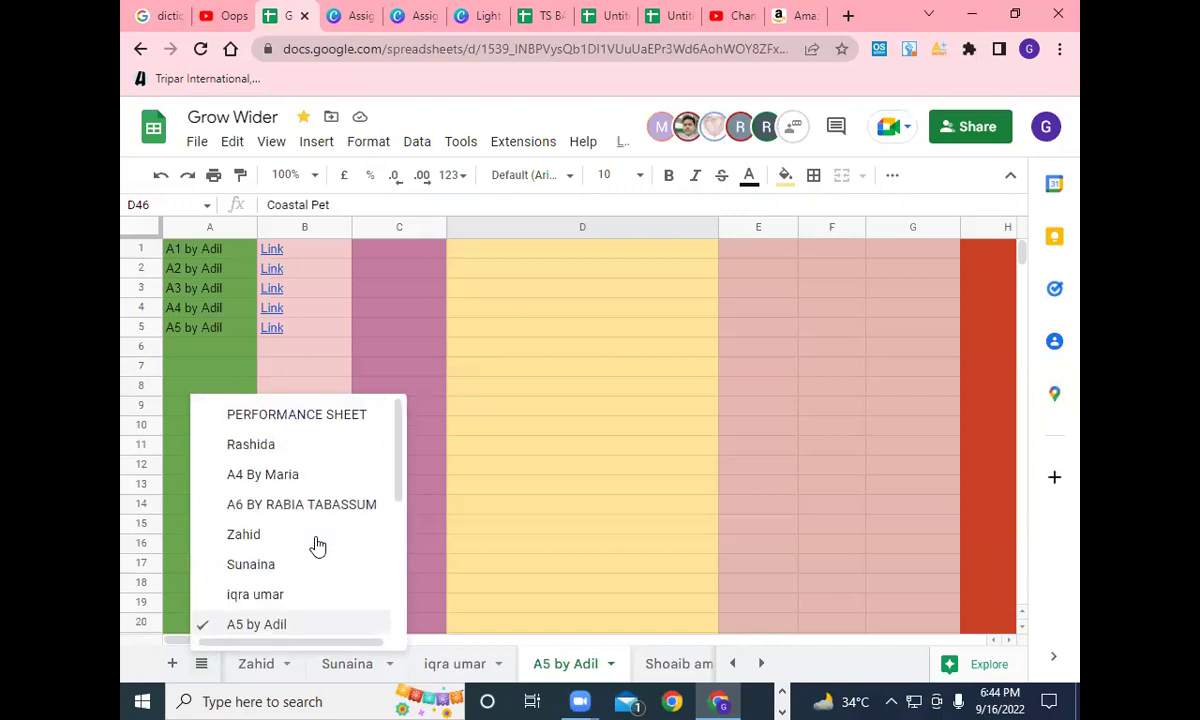
{"action": "left_click", "coordinate": [339, 414]}
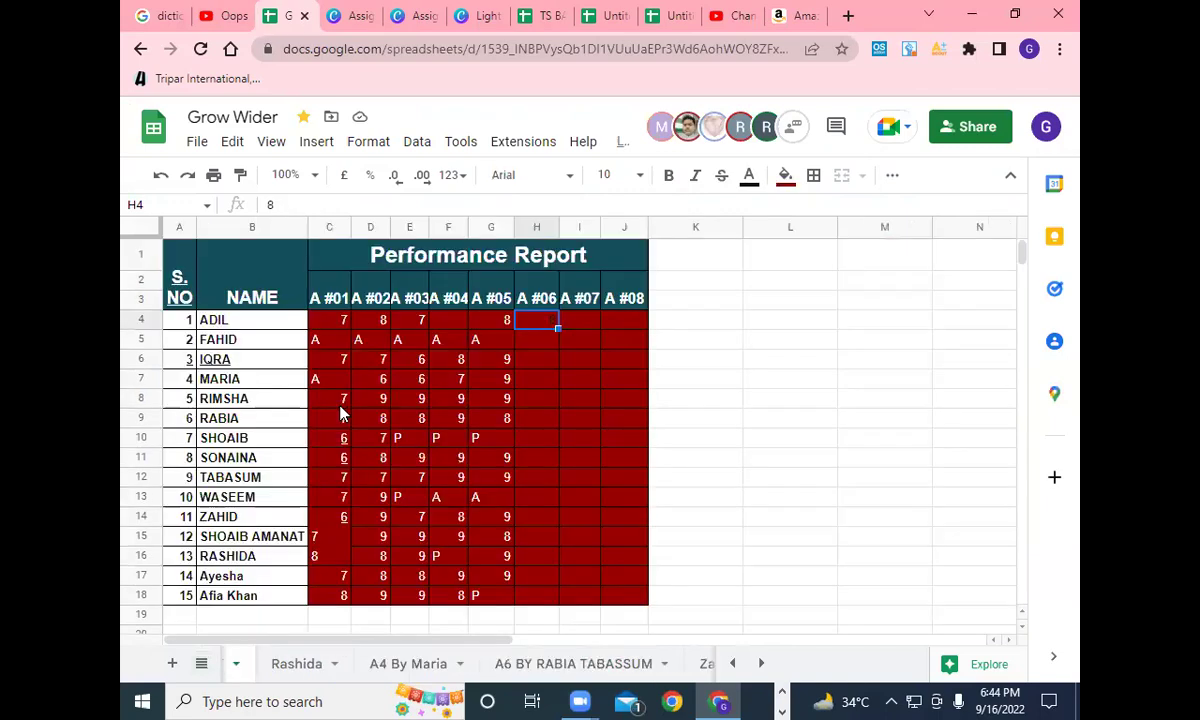
{"action": "left_click", "coordinate": [450, 321]}
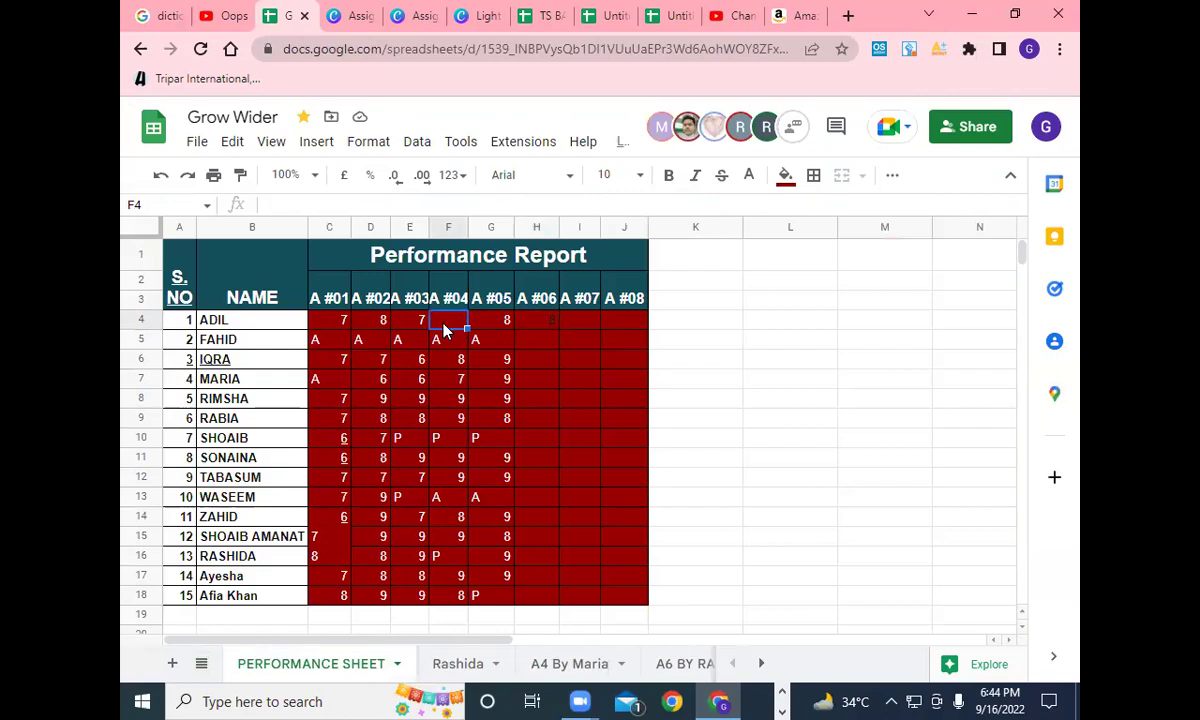
{"action": "type", "text": "8"}
{"action": "left_click", "coordinate": [546, 339]}
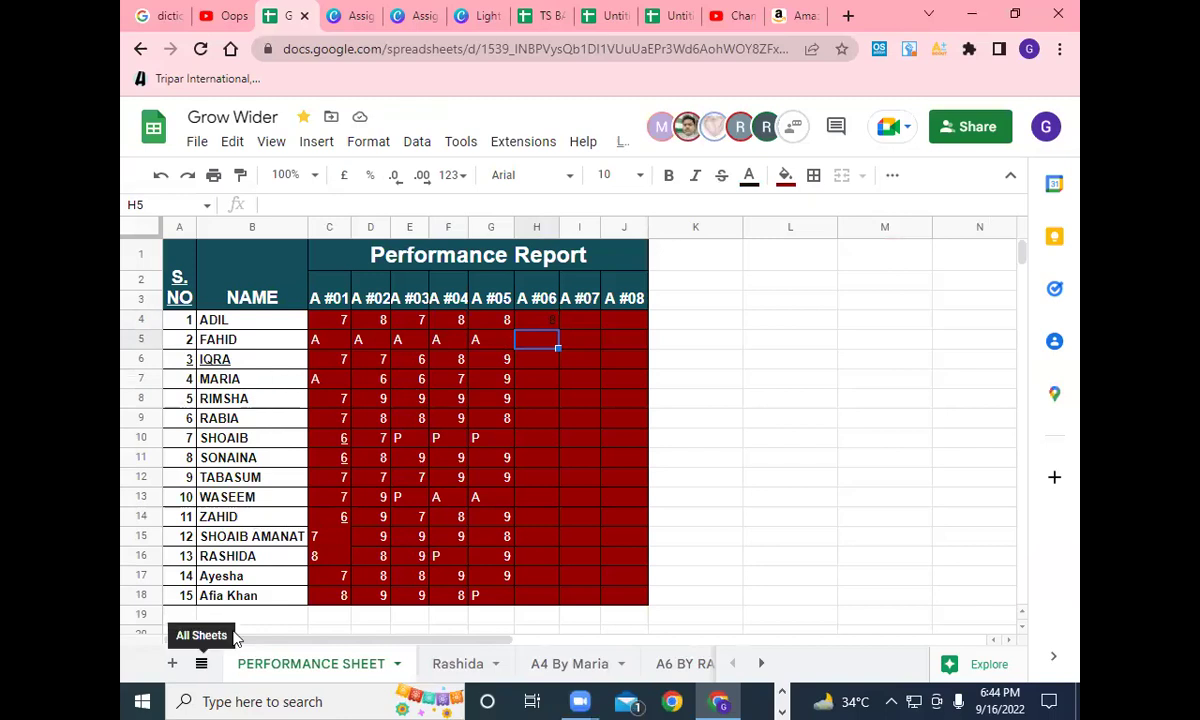
Go to the sheet of the student listed in row 6 and open the Canva link for the A4 assignment in cell B4.
{"action": "left_click", "coordinate": [202, 663]}
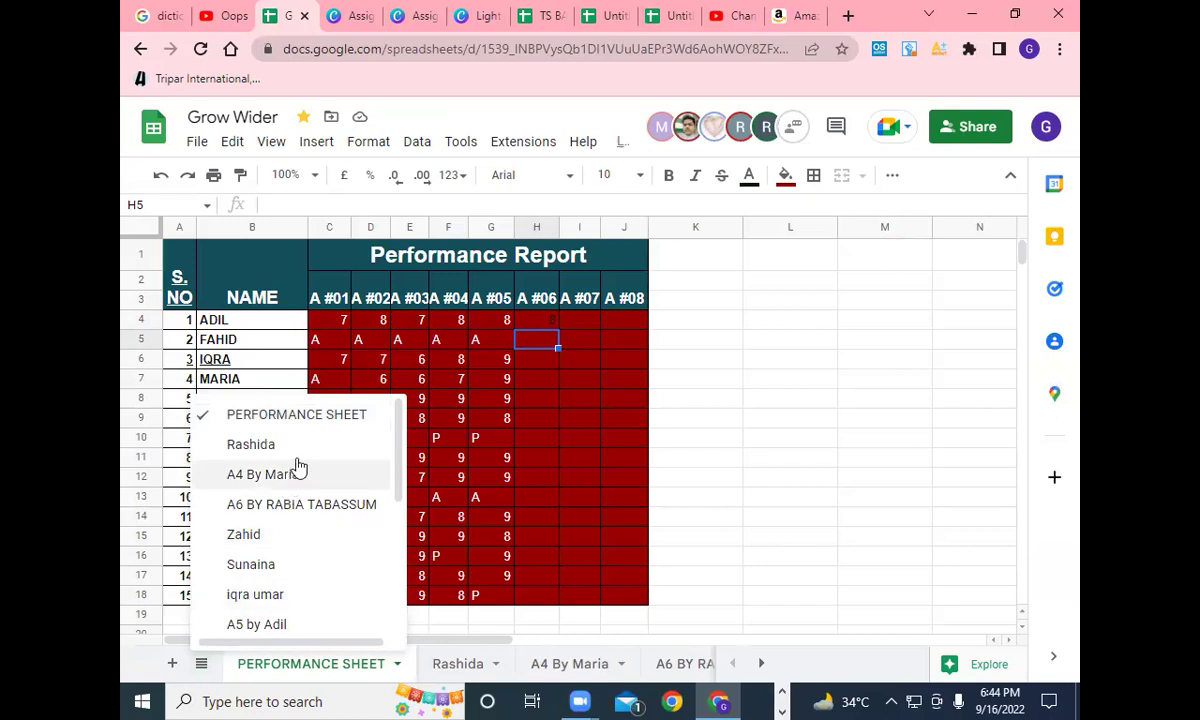
{"action": "scroll", "coordinate": [303, 550], "scroll_direction": "down", "scroll_amount": 3}
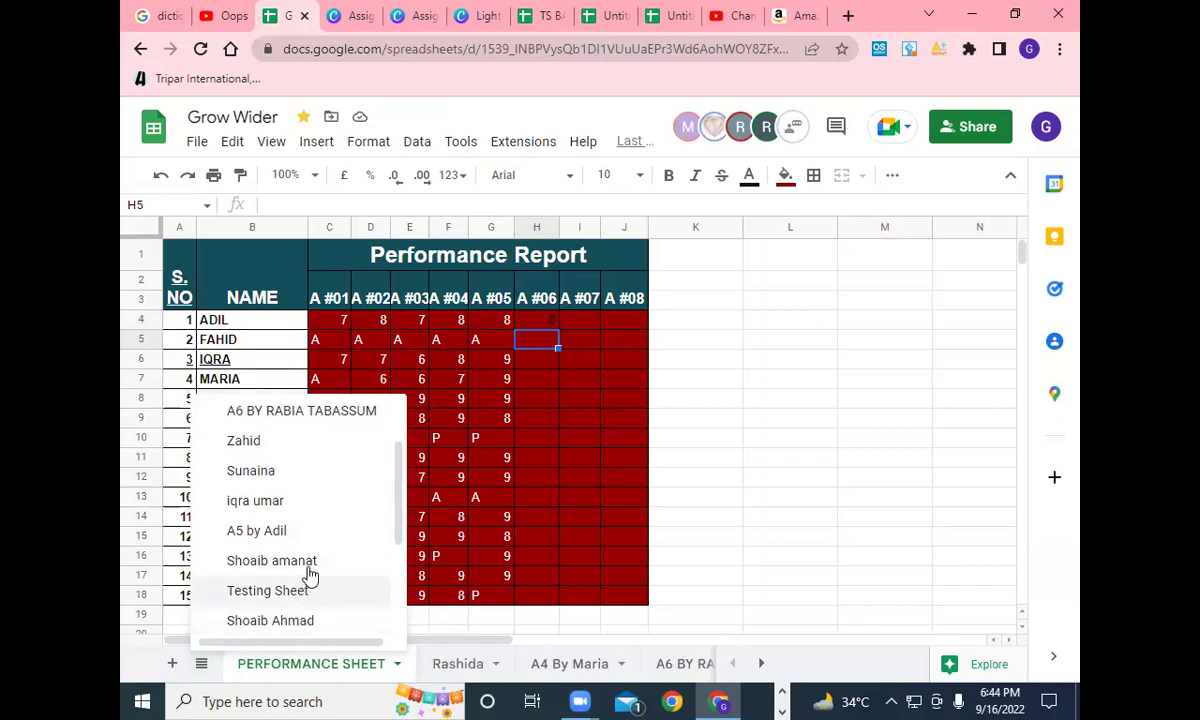
{"action": "scroll", "coordinate": [310, 567], "scroll_direction": "down", "scroll_amount": 5}
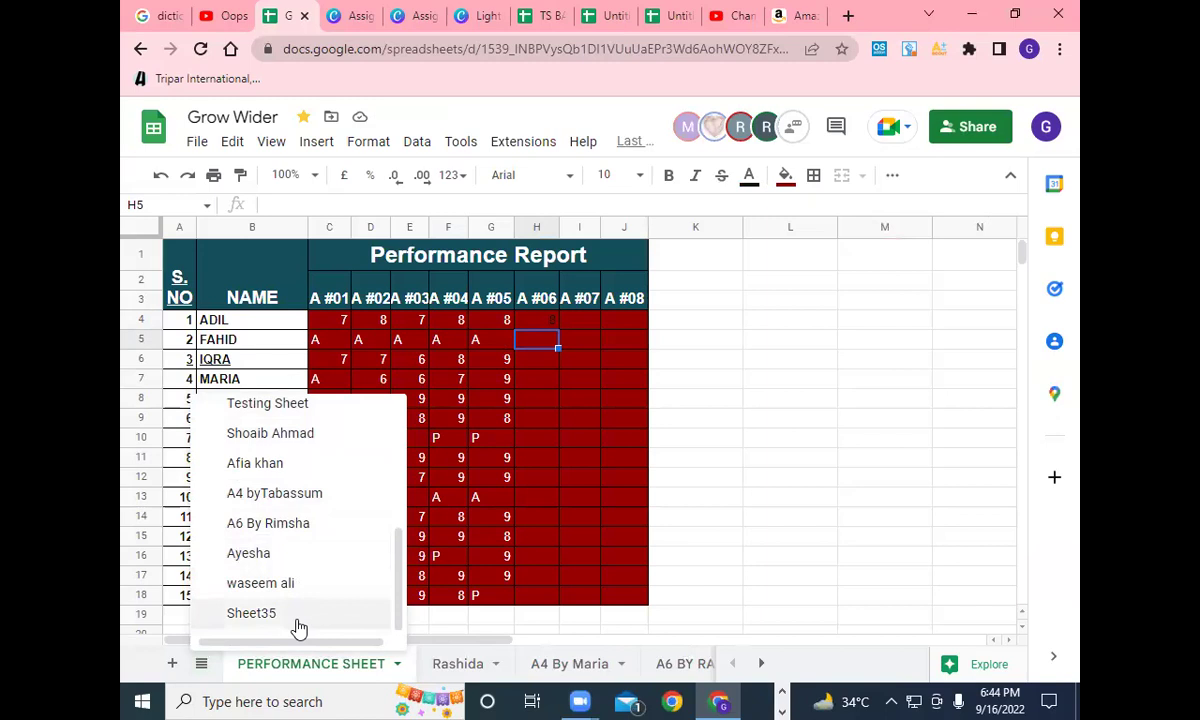
{"action": "scroll", "coordinate": [303, 573], "scroll_direction": "up", "scroll_amount": 4}
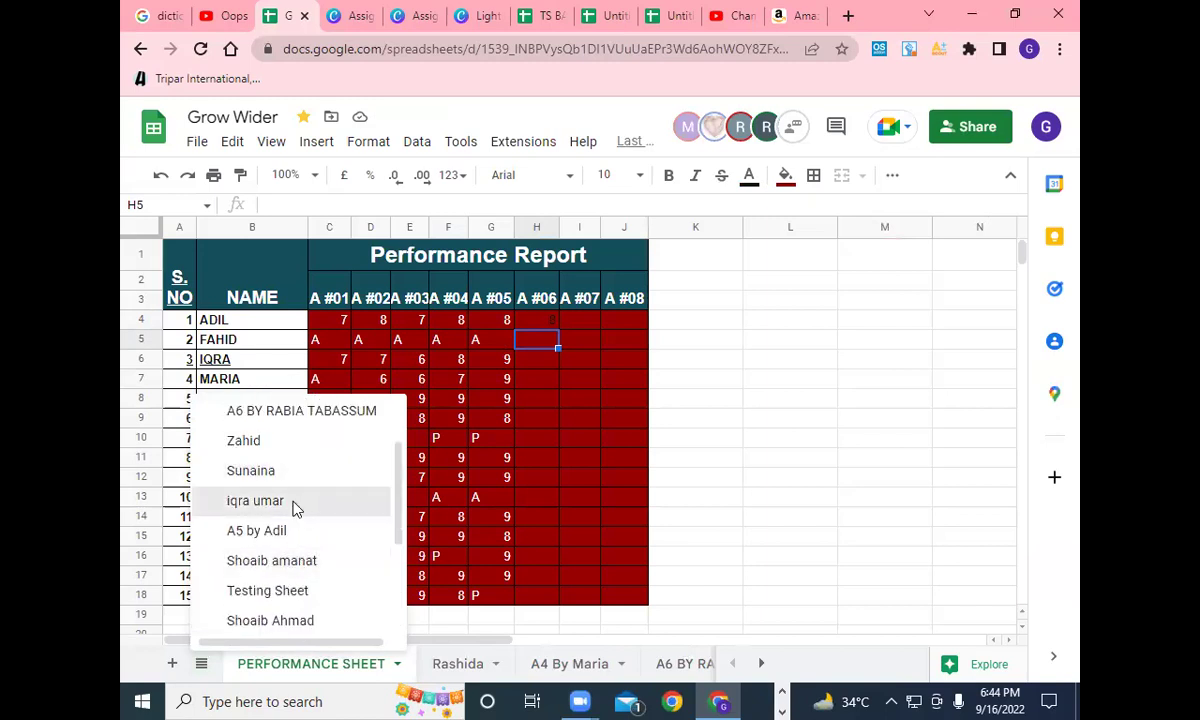
{"action": "left_click", "coordinate": [296, 509]}
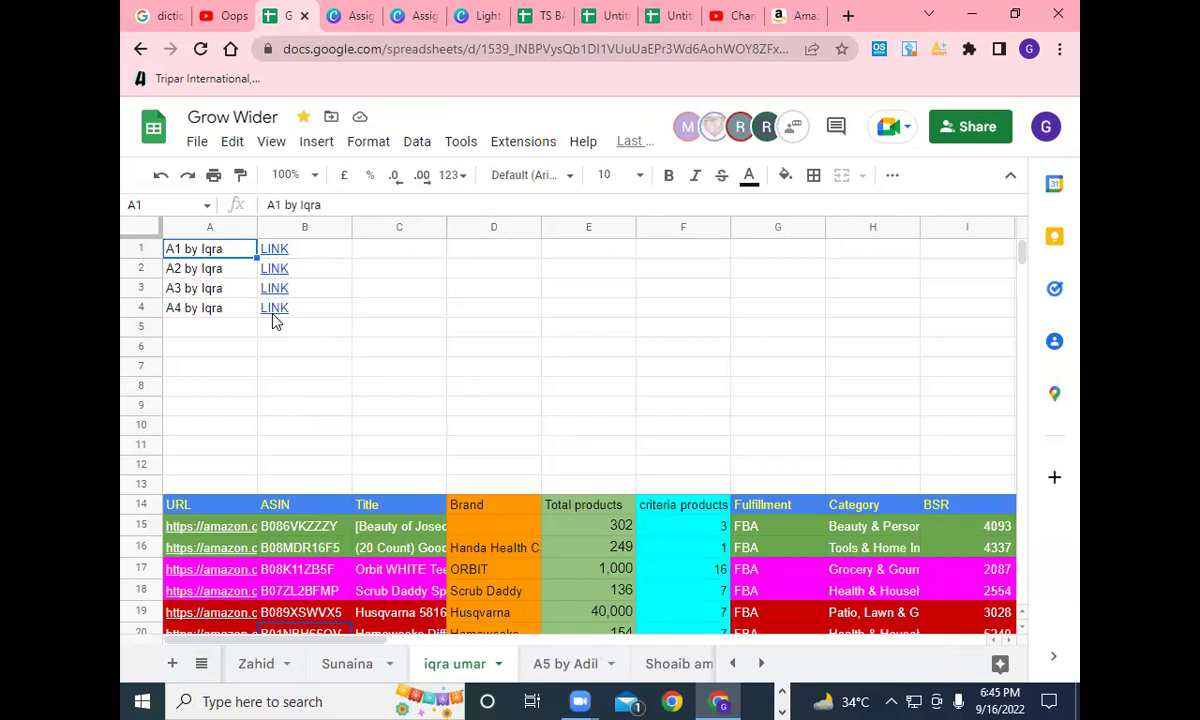
{"action": "mouse_move", "coordinate": [278, 313]}
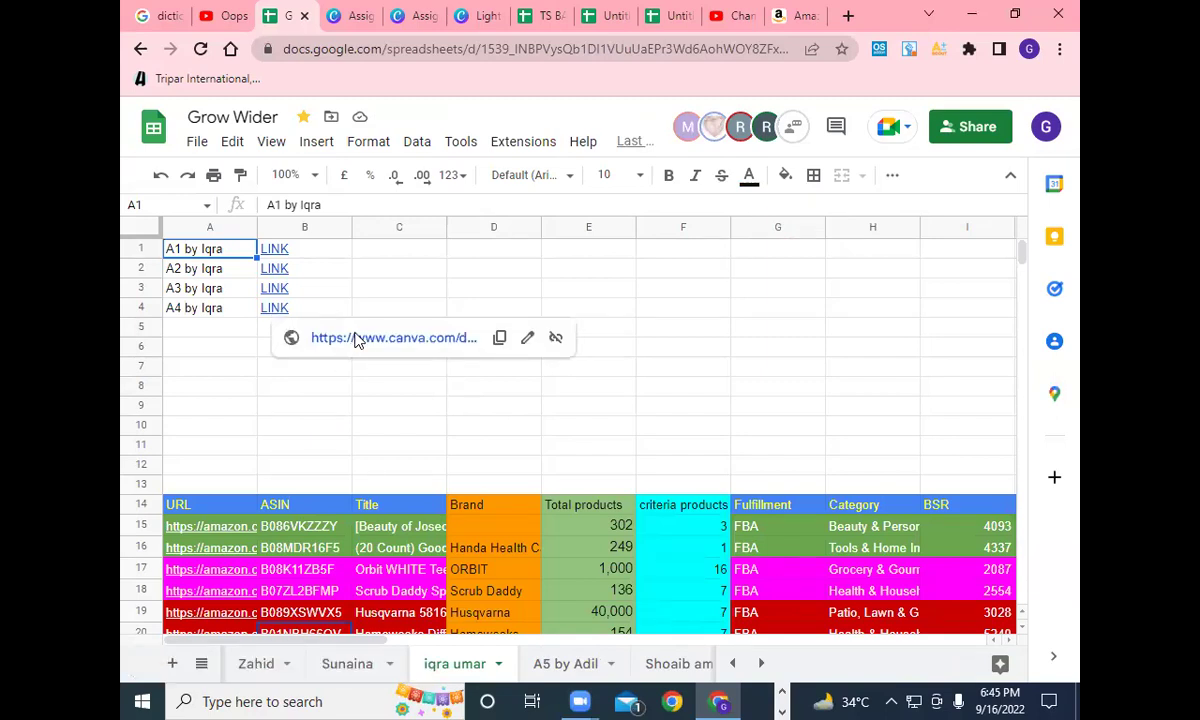
{"action": "left_click", "coordinate": [352, 341]}
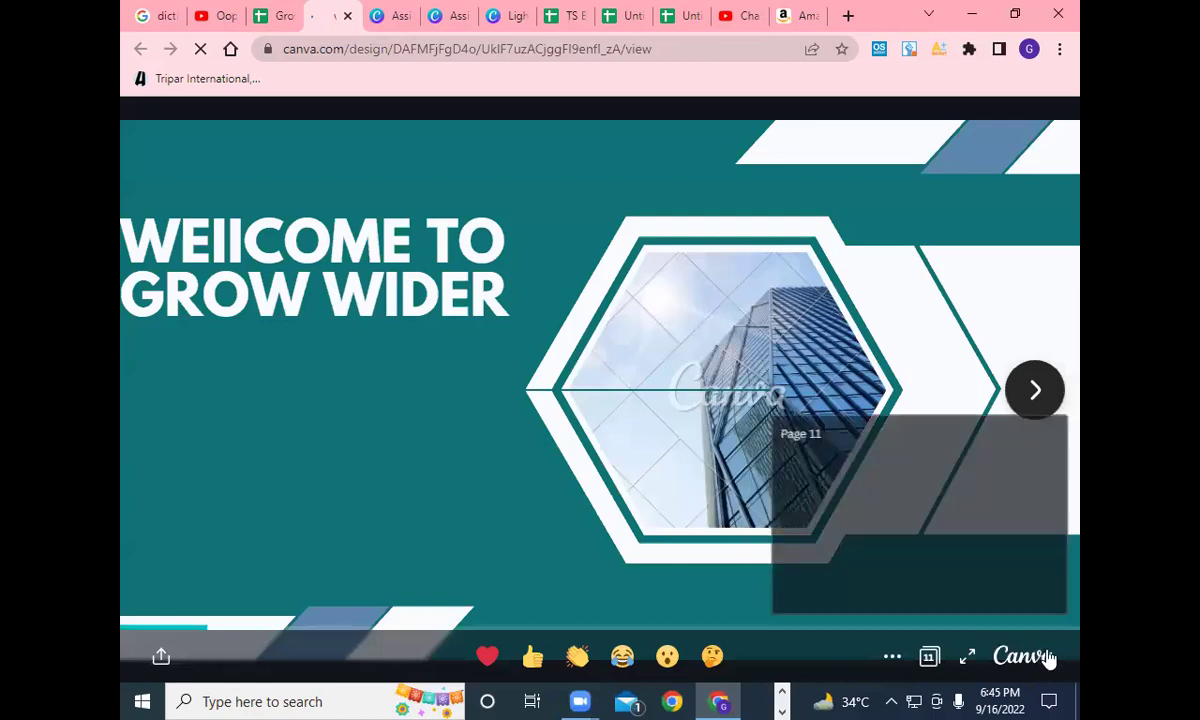
View the opening slides of the A4 presentation up to Screenshot 1 and go back to the Presention 4 title slide.
{"action": "left_click", "coordinate": [1037, 392]}
{"action": "left_click", "coordinate": [1036, 396]}
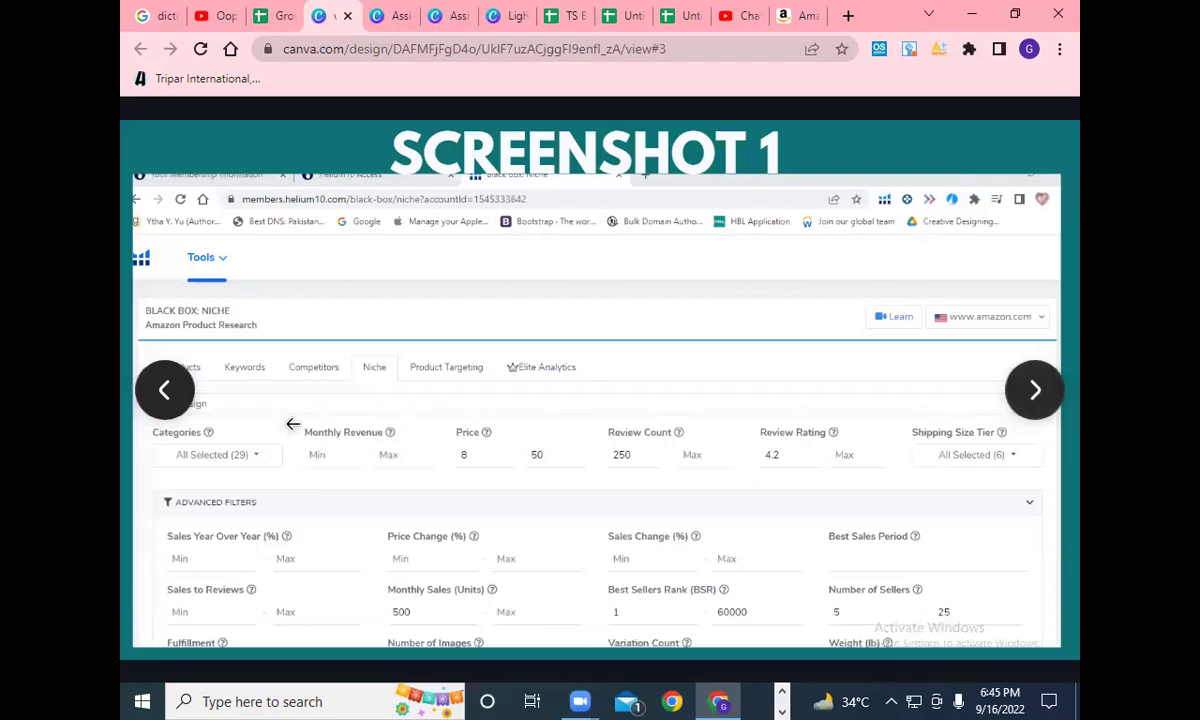
{"action": "left_click", "coordinate": [172, 396]}
{"action": "left_click", "coordinate": [166, 393]}
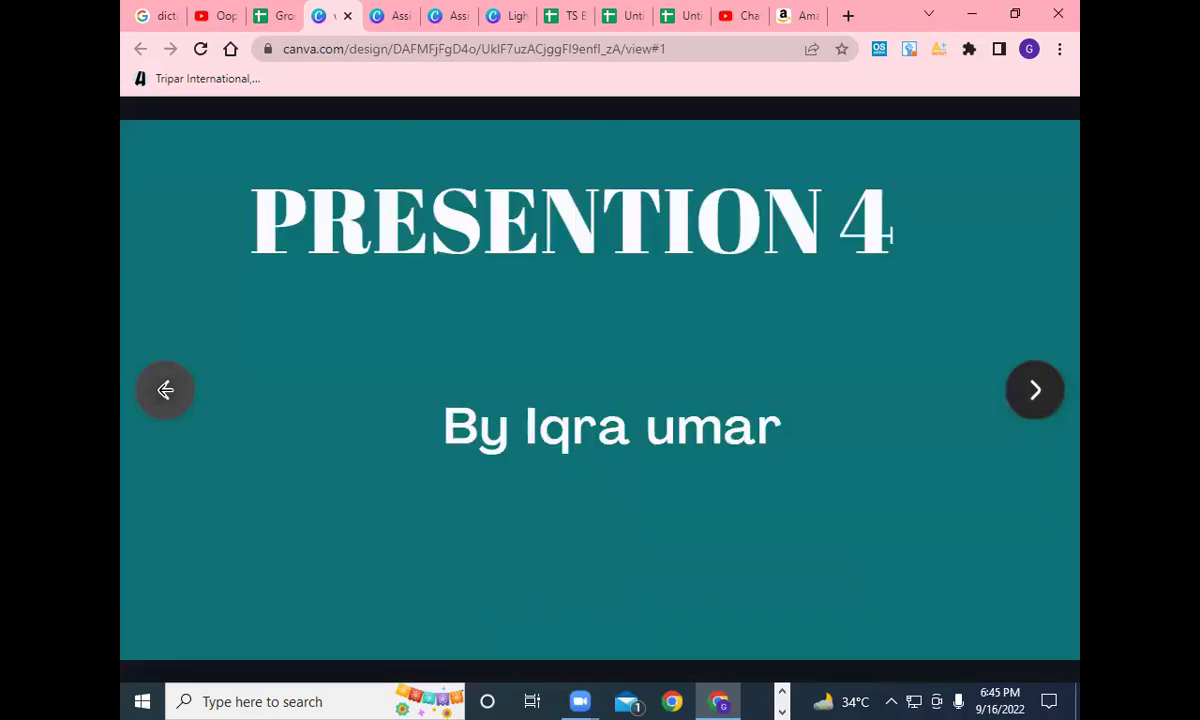
Return to the PERFORMANCE SHEET of the Grow Wider spreadsheet to check the marks already recorded.
{"action": "left_click", "coordinate": [276, 15]}
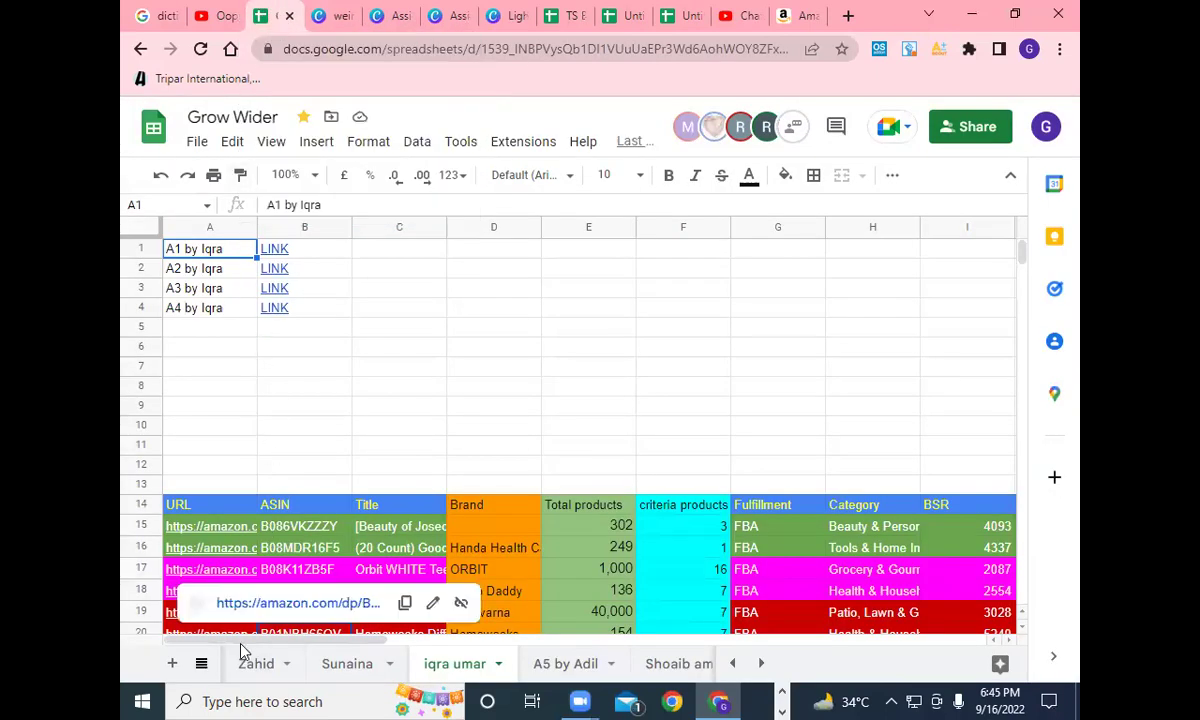
{"action": "left_click", "coordinate": [201, 663]}
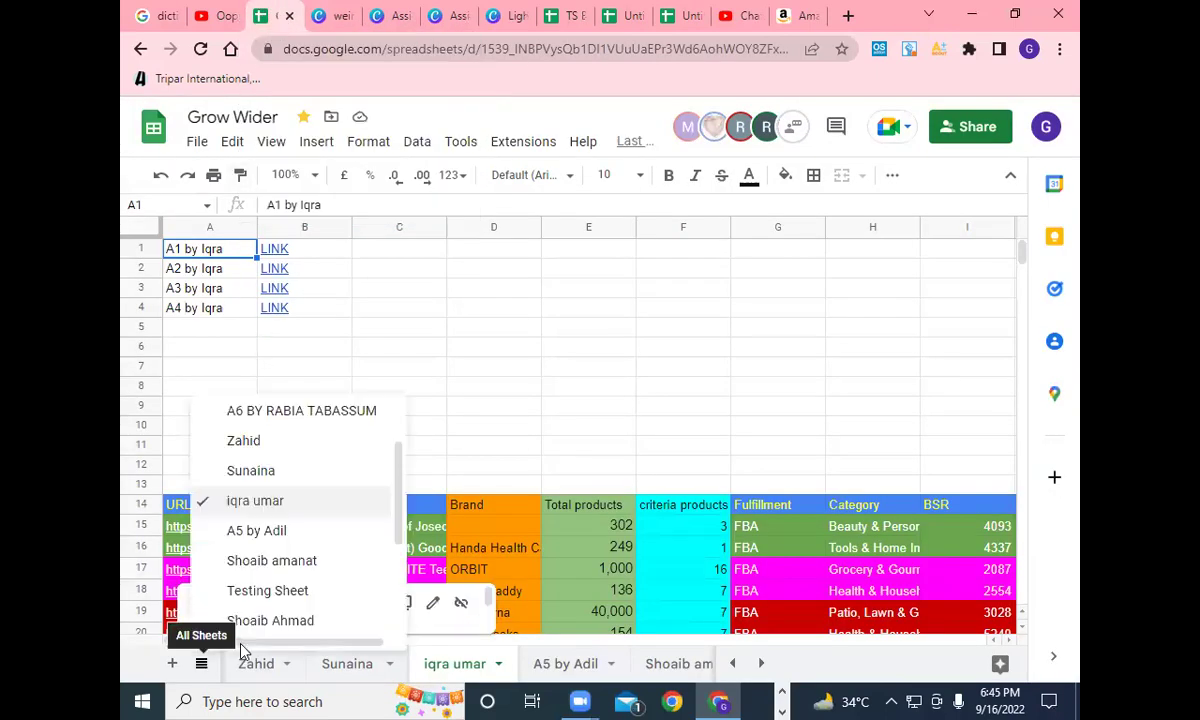
{"action": "scroll", "coordinate": [313, 423], "scroll_direction": "up", "scroll_amount": 2}
{"action": "left_click", "coordinate": [316, 418]}
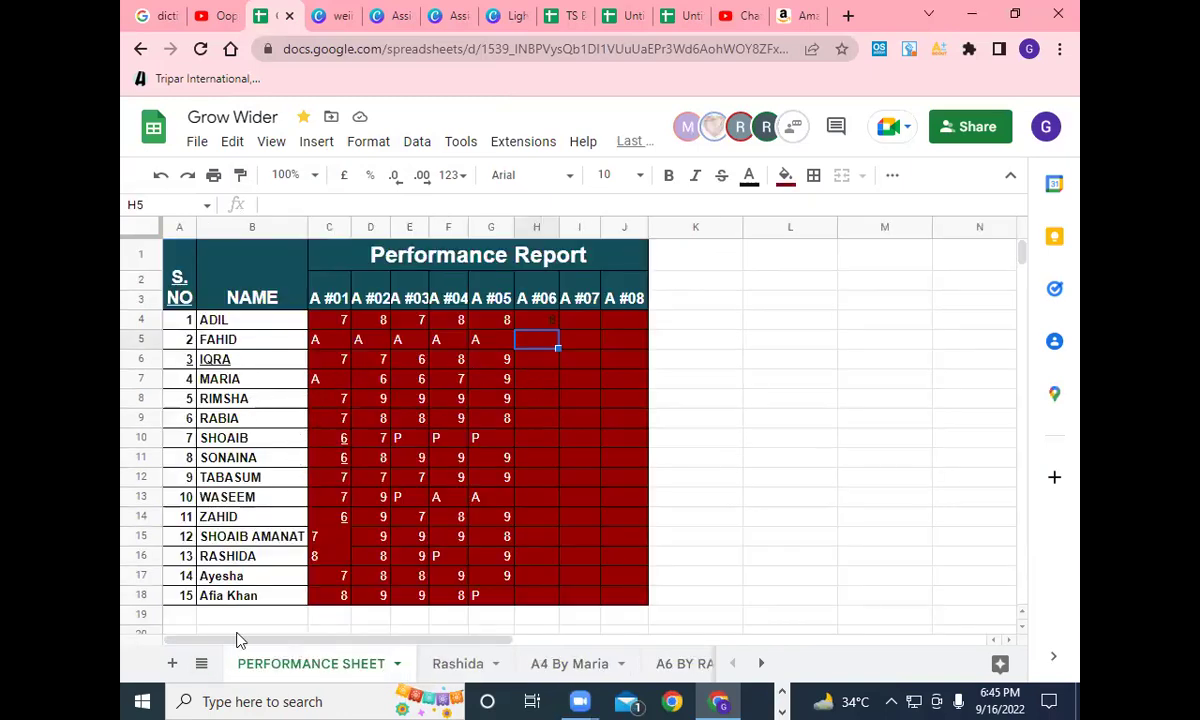
Look through the list of student sheets and open the A4 sheet of the student in row 7.
{"action": "left_click", "coordinate": [201, 663]}
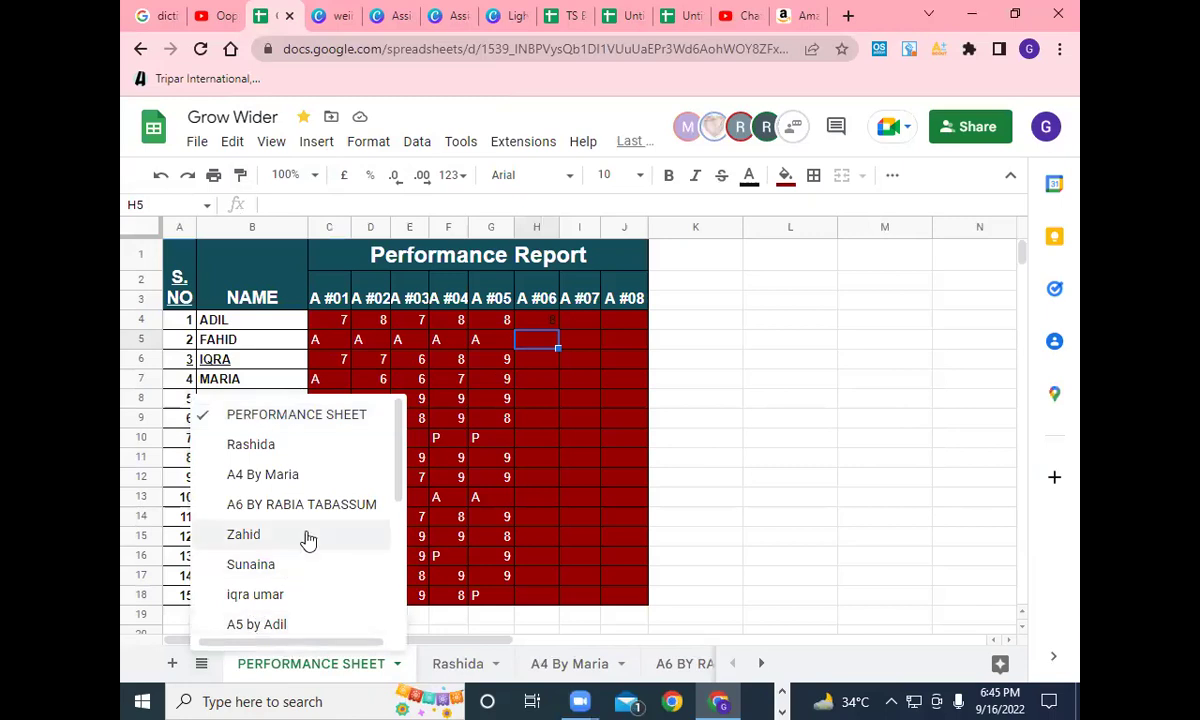
{"action": "scroll", "coordinate": [308, 540], "scroll_direction": "down", "scroll_amount": 2}
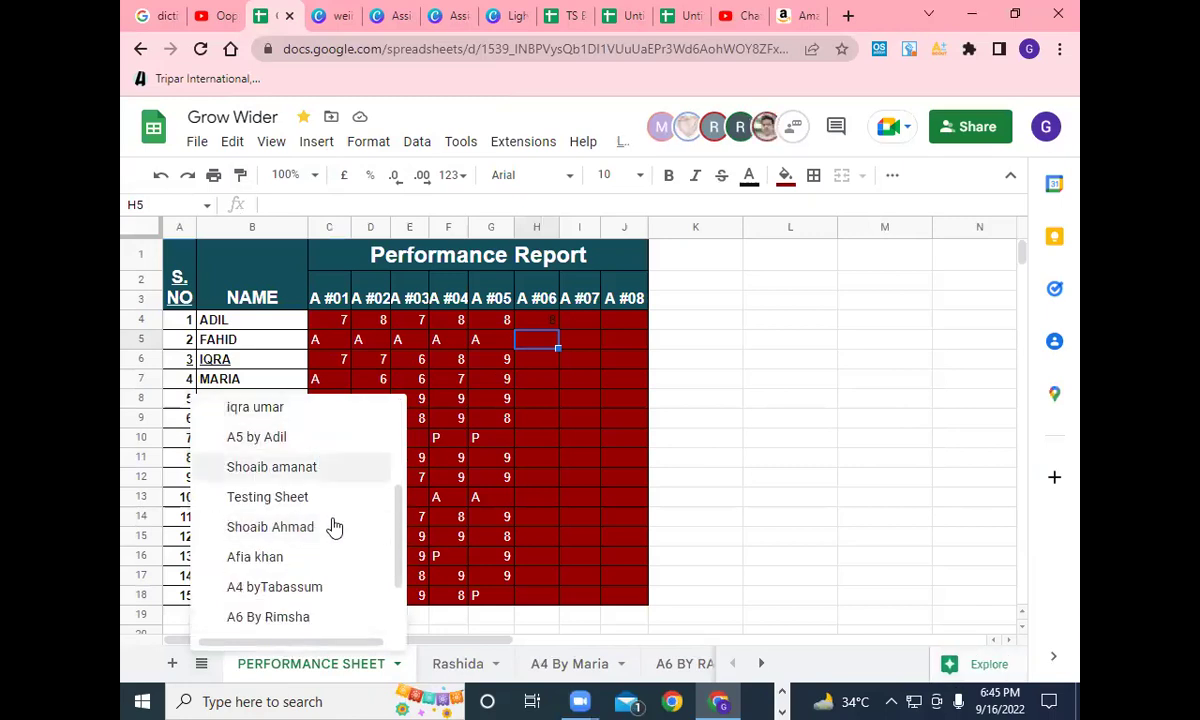
{"action": "scroll", "coordinate": [312, 622], "scroll_direction": "down", "scroll_amount": 2}
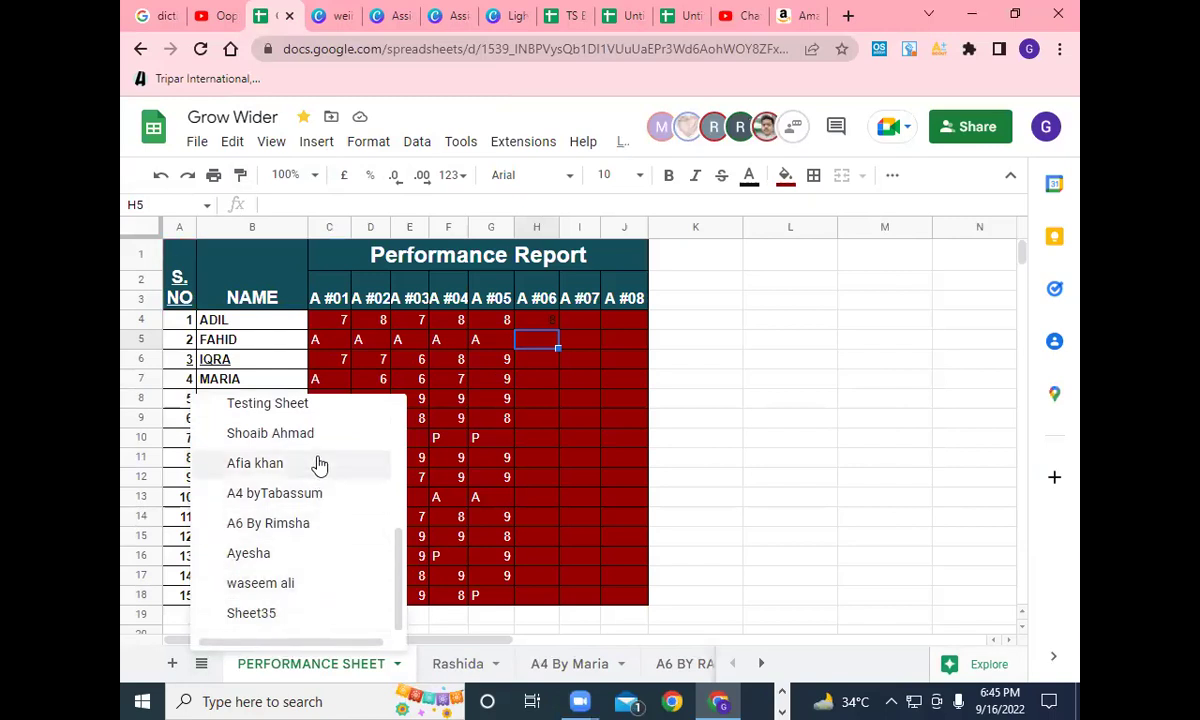
{"action": "scroll", "coordinate": [318, 465], "scroll_direction": "up", "scroll_amount": 2}
{"action": "scroll", "coordinate": [317, 465], "scroll_direction": "up", "scroll_amount": 1}
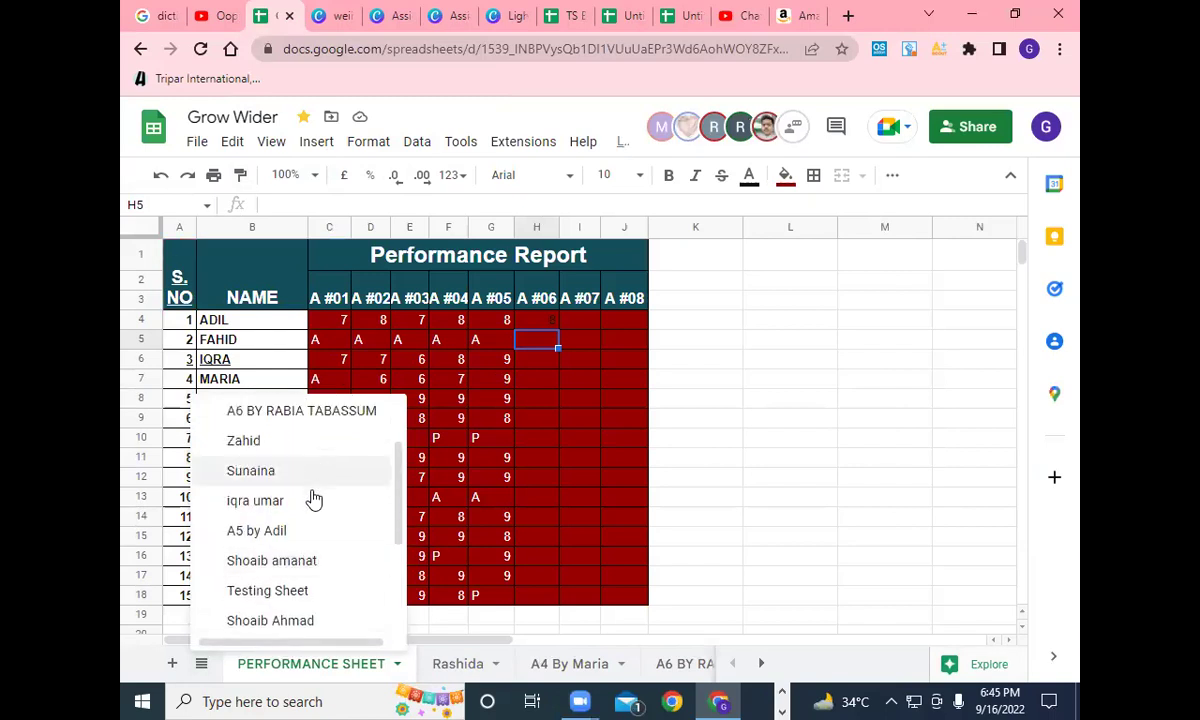
{"action": "scroll", "coordinate": [313, 502], "scroll_direction": "up", "scroll_amount": 1}
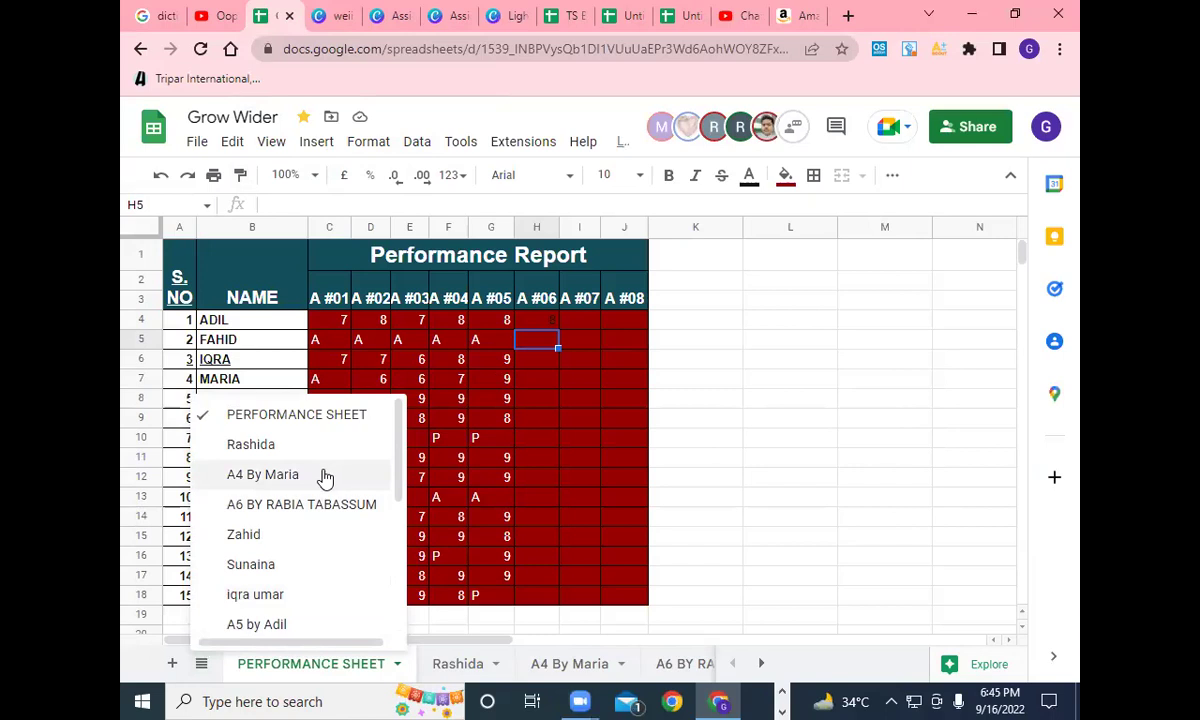
{"action": "left_click", "coordinate": [322, 474]}
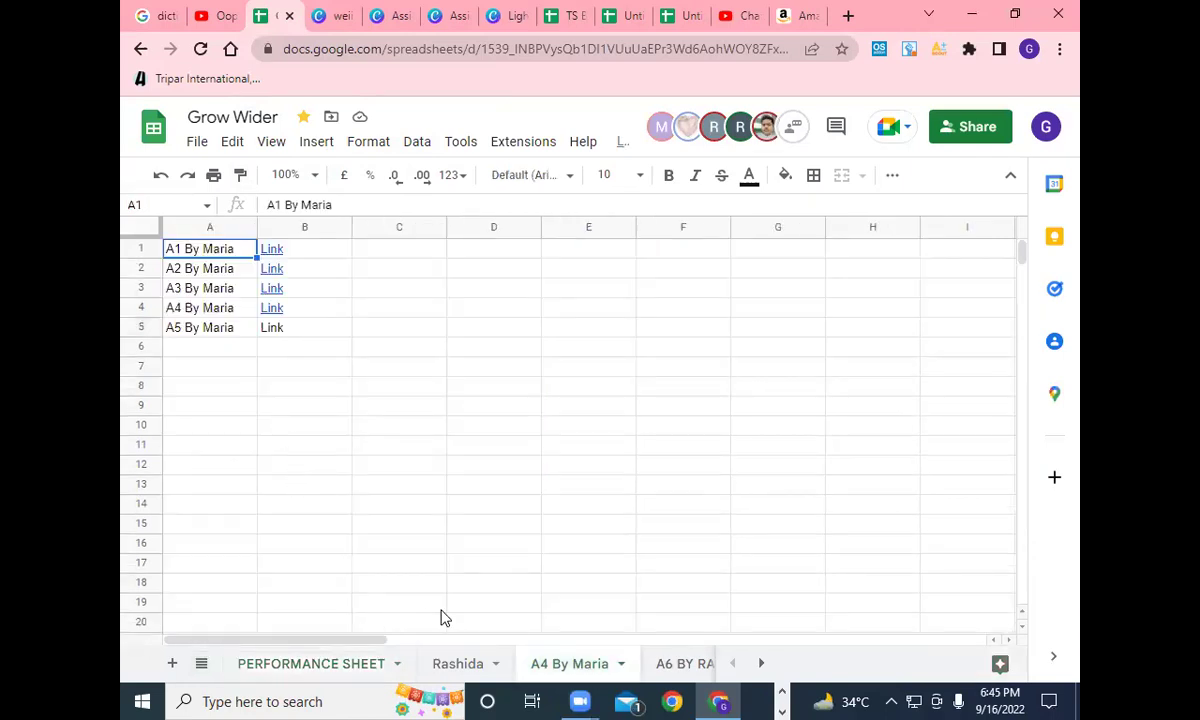
Check the open A4 sheet down to its product table and enter P under A #06 in H6 and H7 of the PERFORMANCE SHEET.
{"action": "scroll", "coordinate": [445, 618], "scroll_direction": "down", "scroll_amount": 5}
{"action": "scroll", "coordinate": [452, 614], "scroll_direction": "down", "scroll_amount": 2}
{"action": "scroll", "coordinate": [455, 614], "scroll_direction": "up", "scroll_amount": 3}
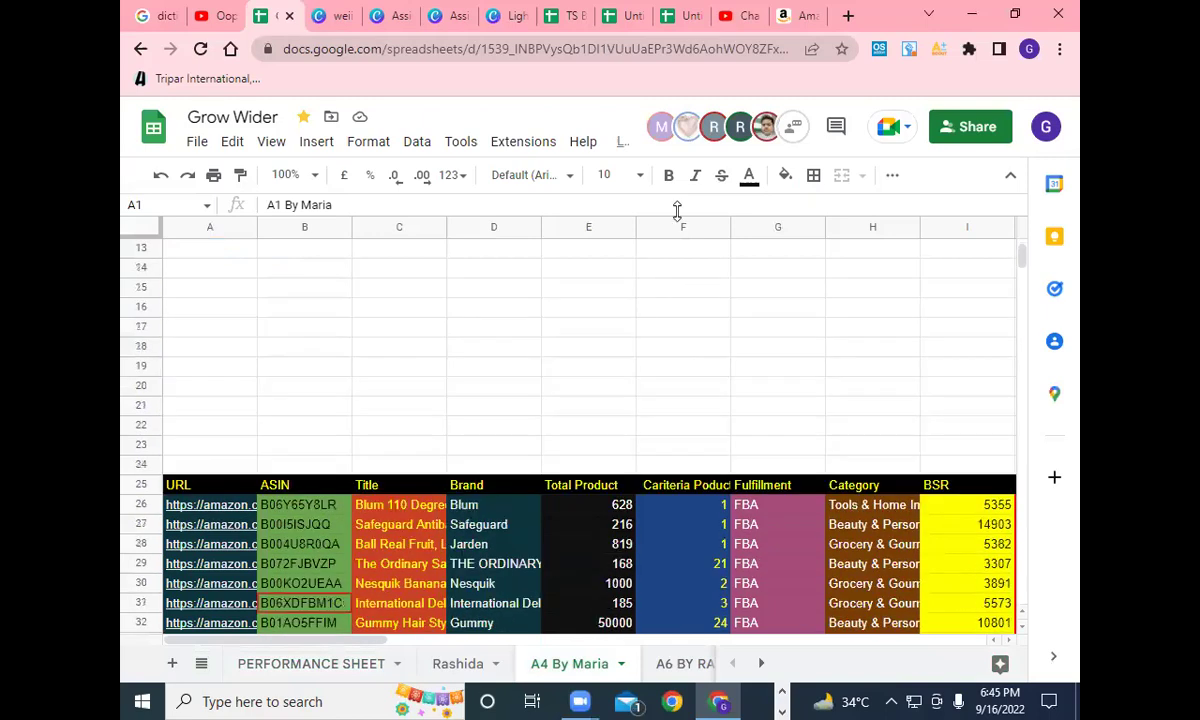
{"action": "scroll", "coordinate": [474, 335], "scroll_direction": "up", "scroll_amount": 4}
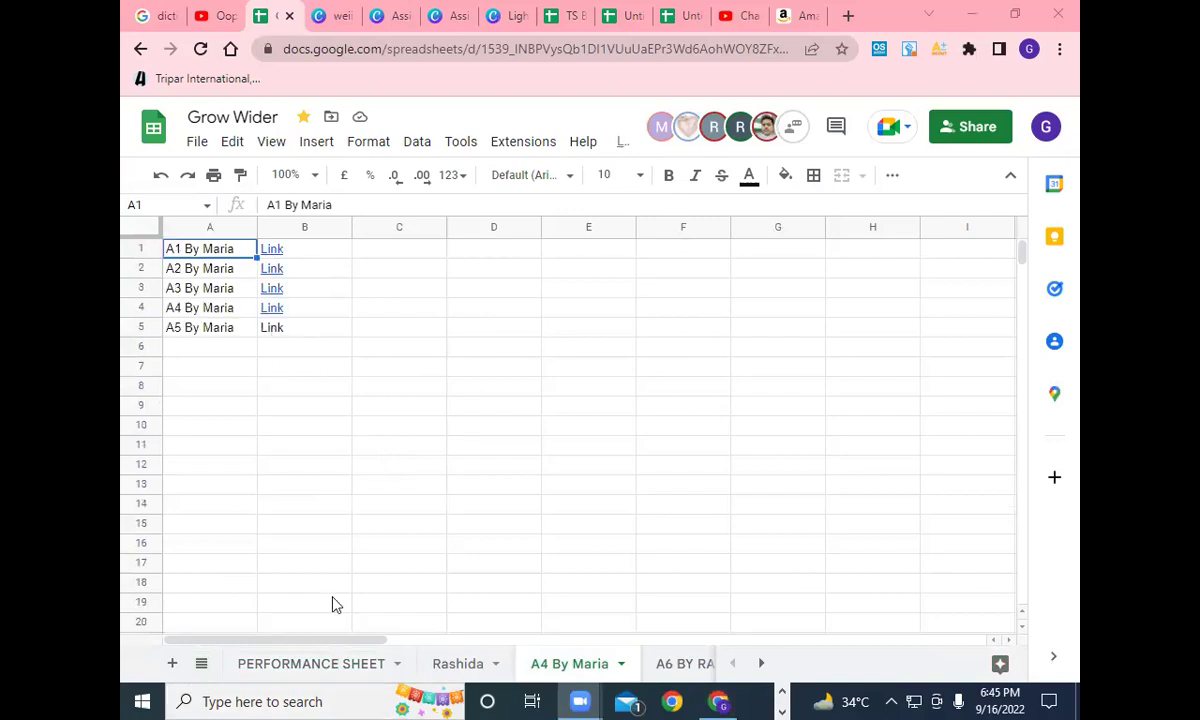
{"action": "key", "text": "alt+shift+k"}
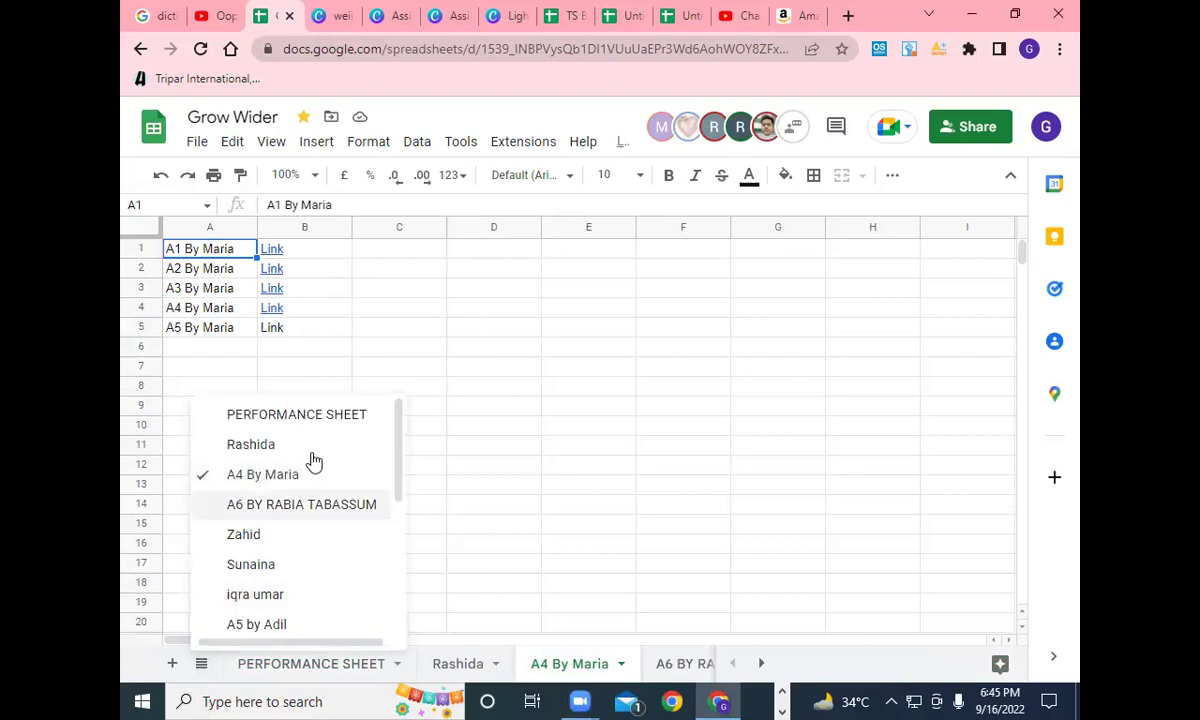
{"action": "left_click", "coordinate": [328, 420]}
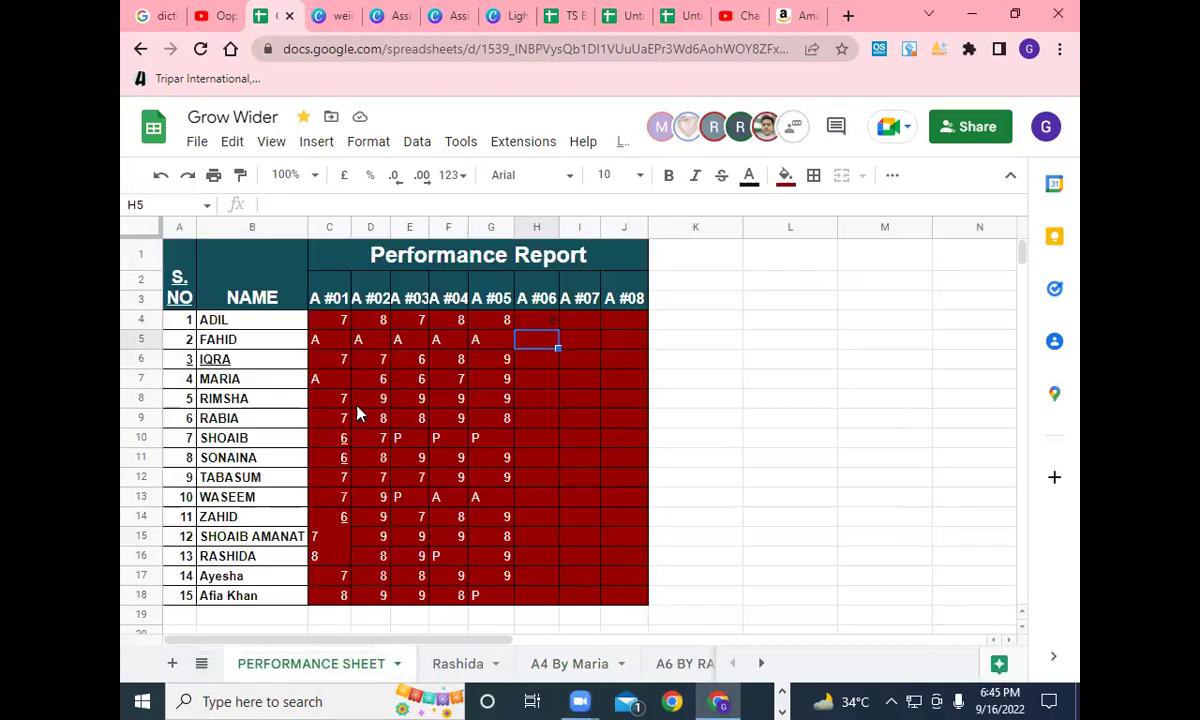
{"action": "left_click", "coordinate": [541, 365]}
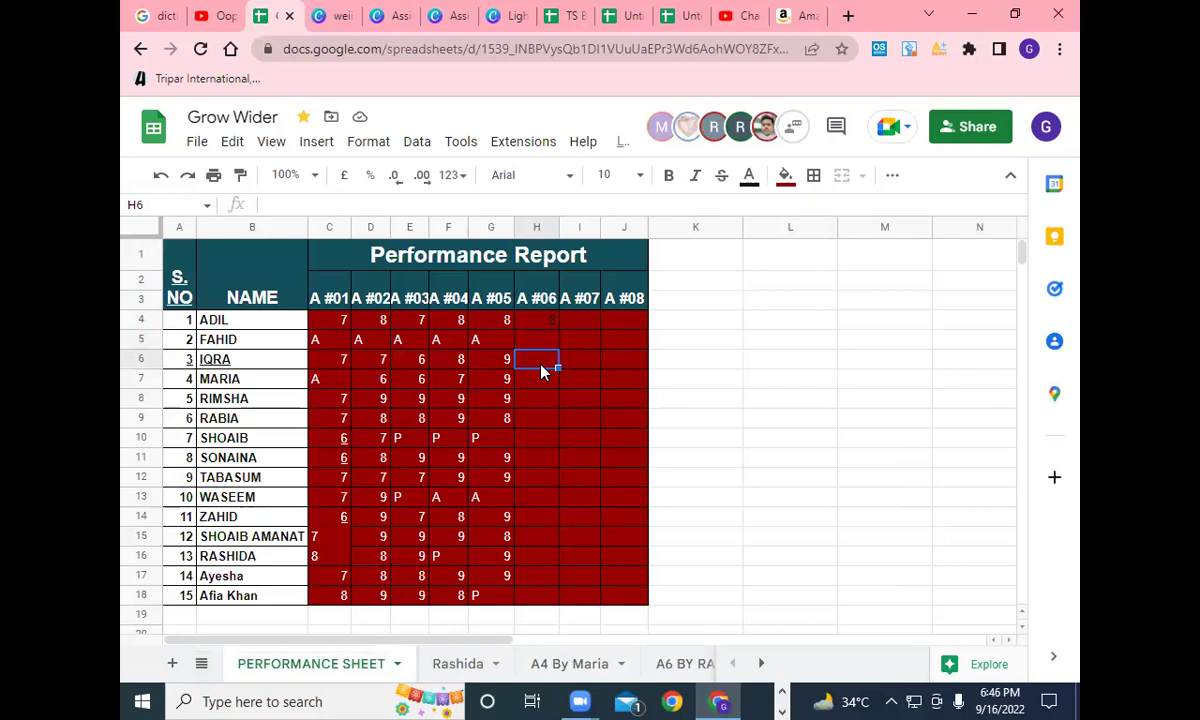
{"action": "key", "text": "Return"}
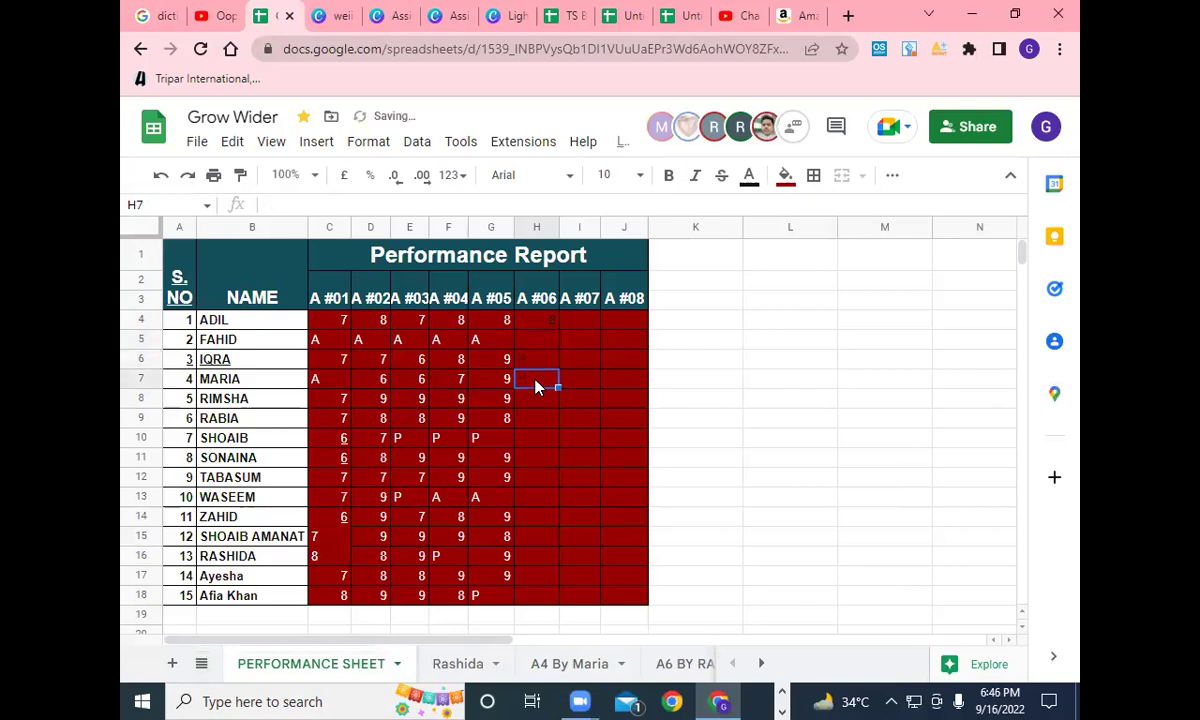
{"action": "type", "text": "P"}
{"action": "key", "text": "Return"}
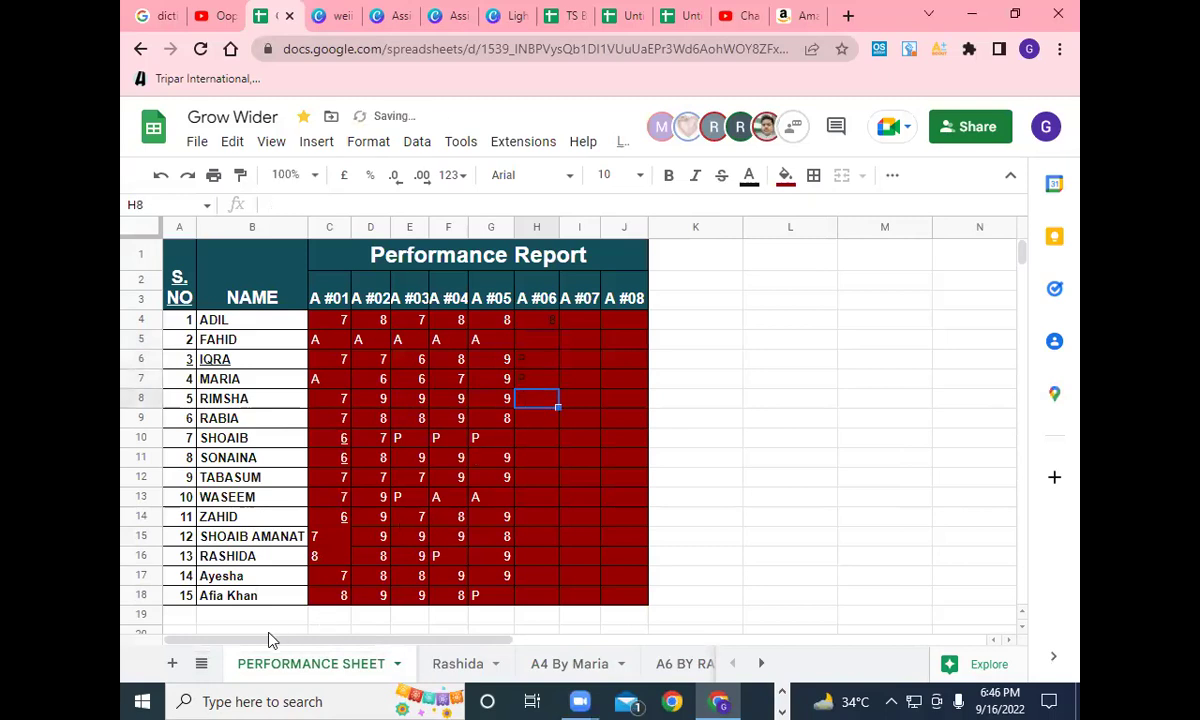
Go to the A6 sheet of the student listed in row 8 and open the Canva link for the A6 assignment in cell B9.
{"action": "left_click", "coordinate": [203, 660]}
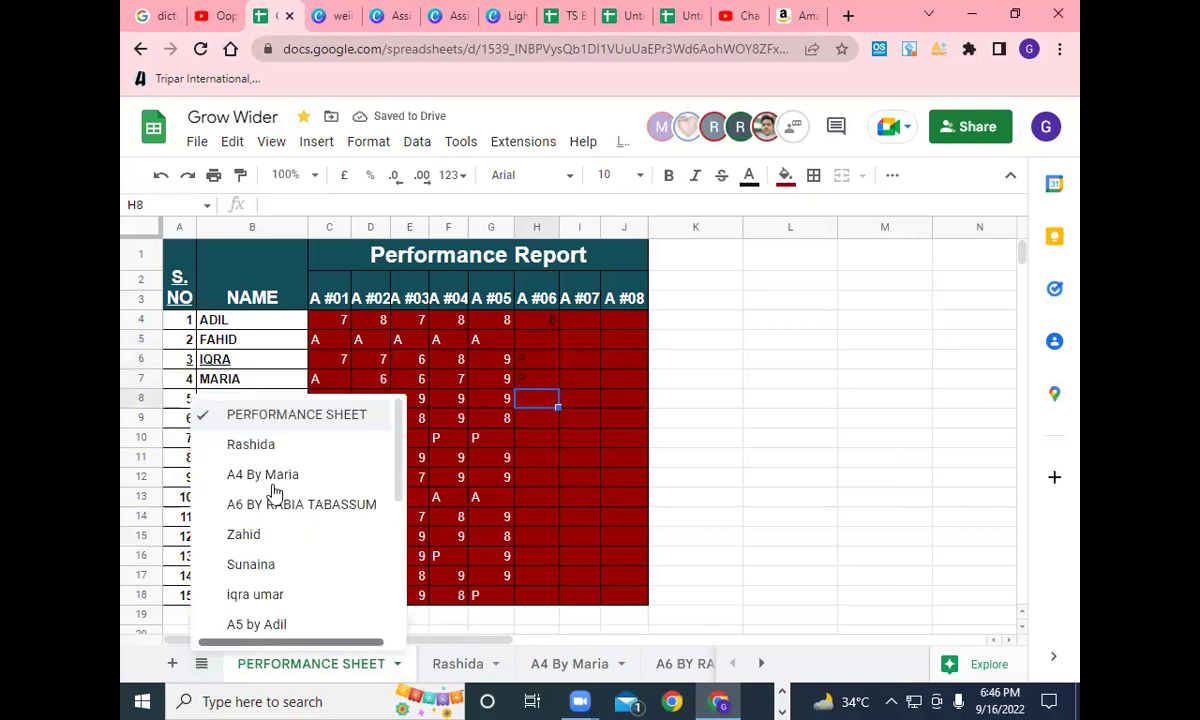
{"action": "scroll", "coordinate": [306, 570], "scroll_direction": "down", "scroll_amount": 2}
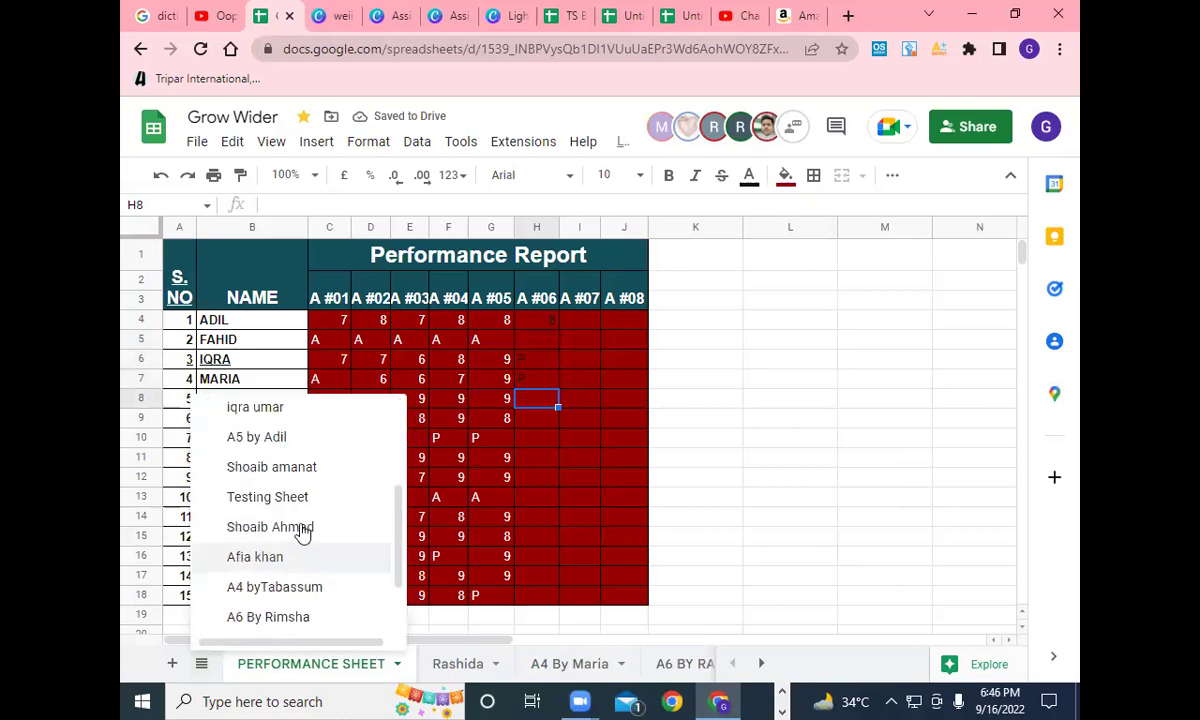
{"action": "scroll", "coordinate": [328, 588], "scroll_direction": "down", "scroll_amount": 2}
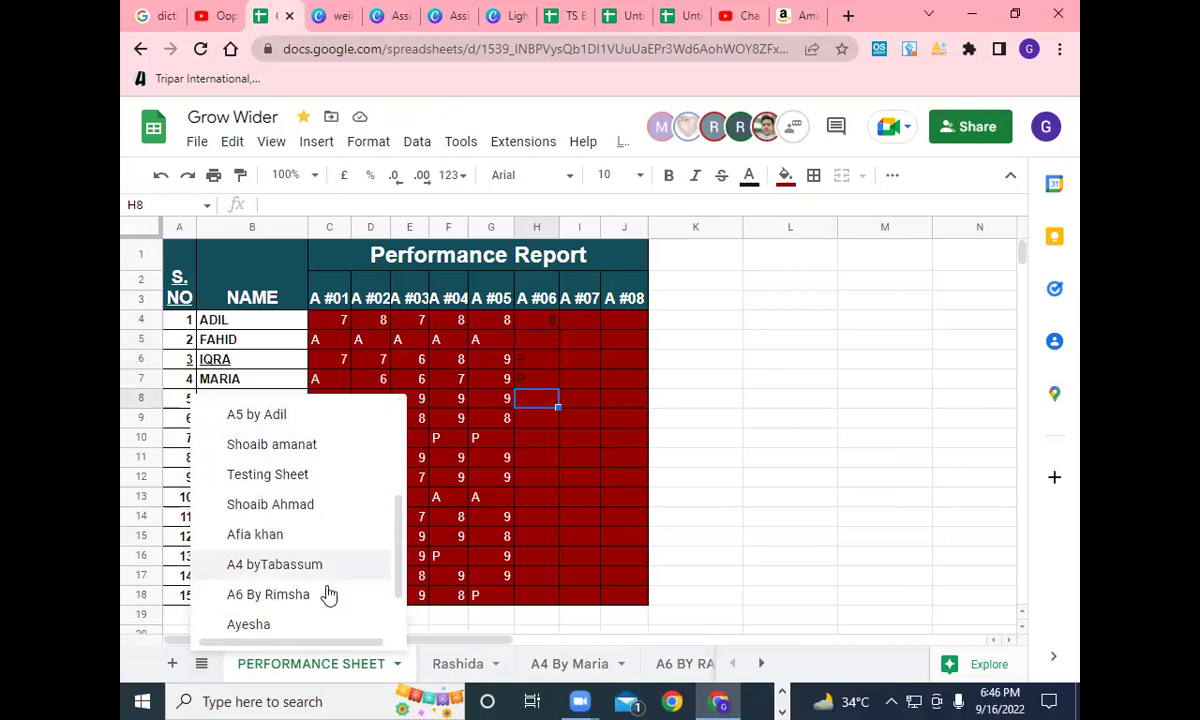
{"action": "left_click", "coordinate": [318, 526]}
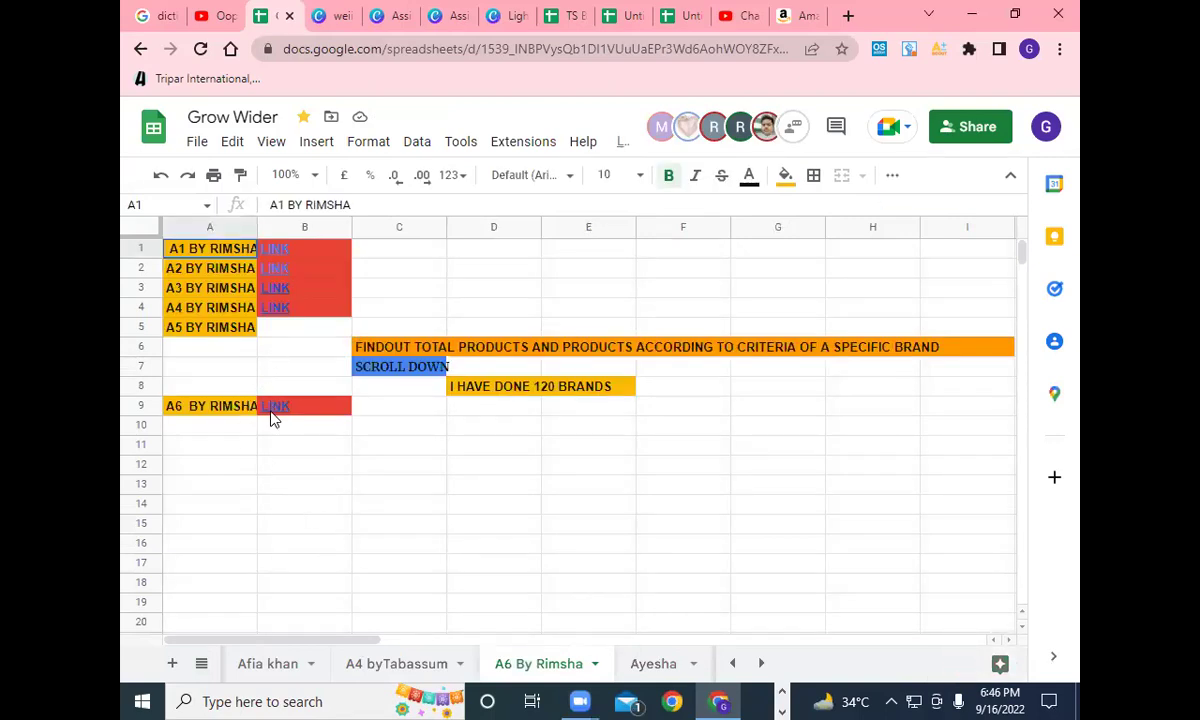
{"action": "mouse_move", "coordinate": [278, 413]}
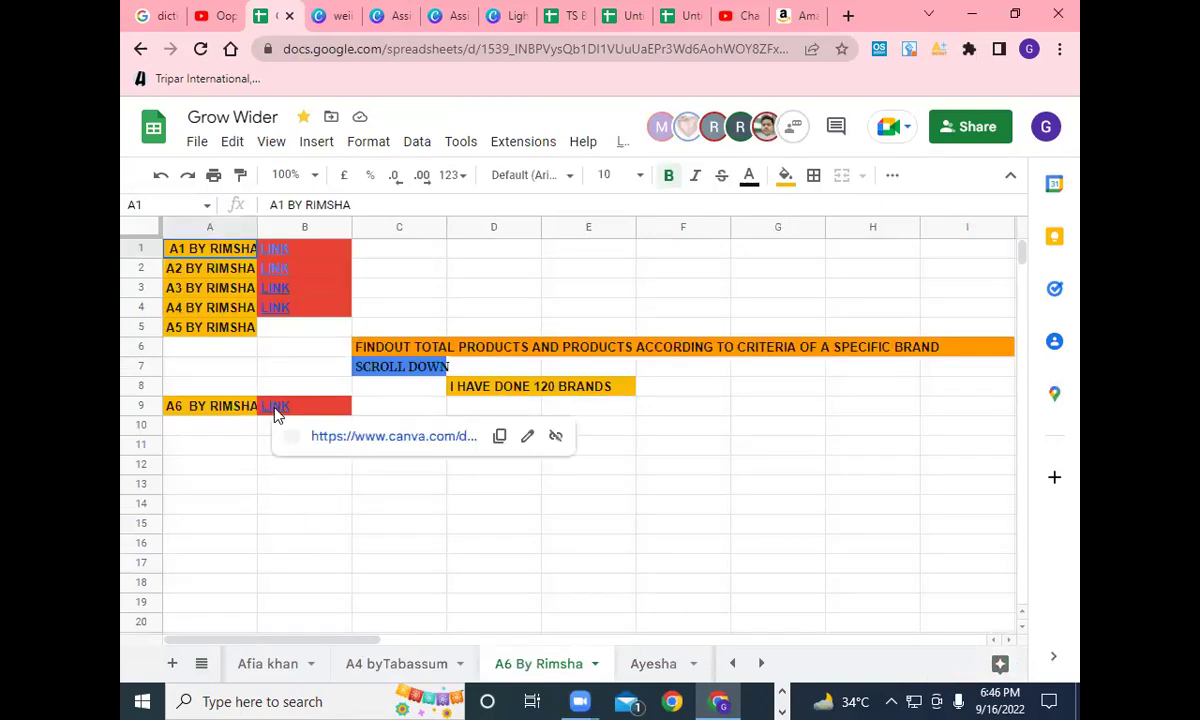
{"action": "left_click", "coordinate": [341, 440]}
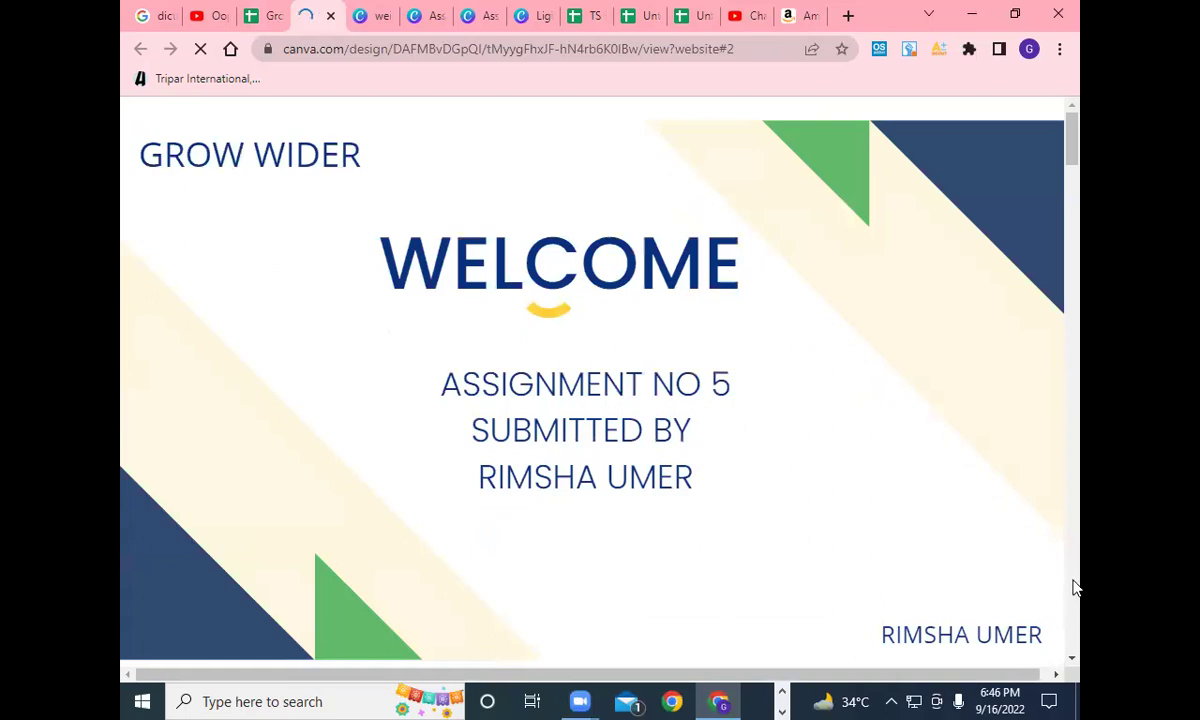
Review the Assignment No 5 presentation from the welcome slide through Products 1 to 8 to the Thank You slide.
{"action": "scroll", "coordinate": [1063, 657], "scroll_direction": "down", "scroll_amount": 5}
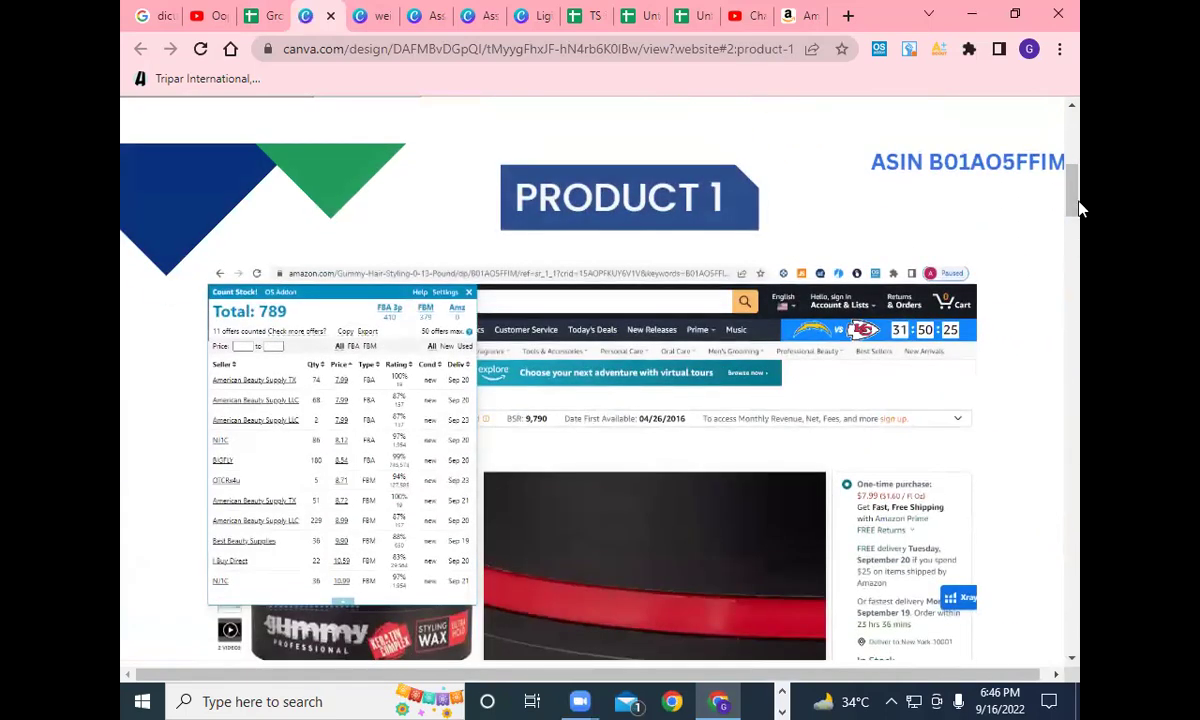
{"action": "left_click_drag", "start_coordinate": [1078, 155], "coordinate": [1073, 220]}
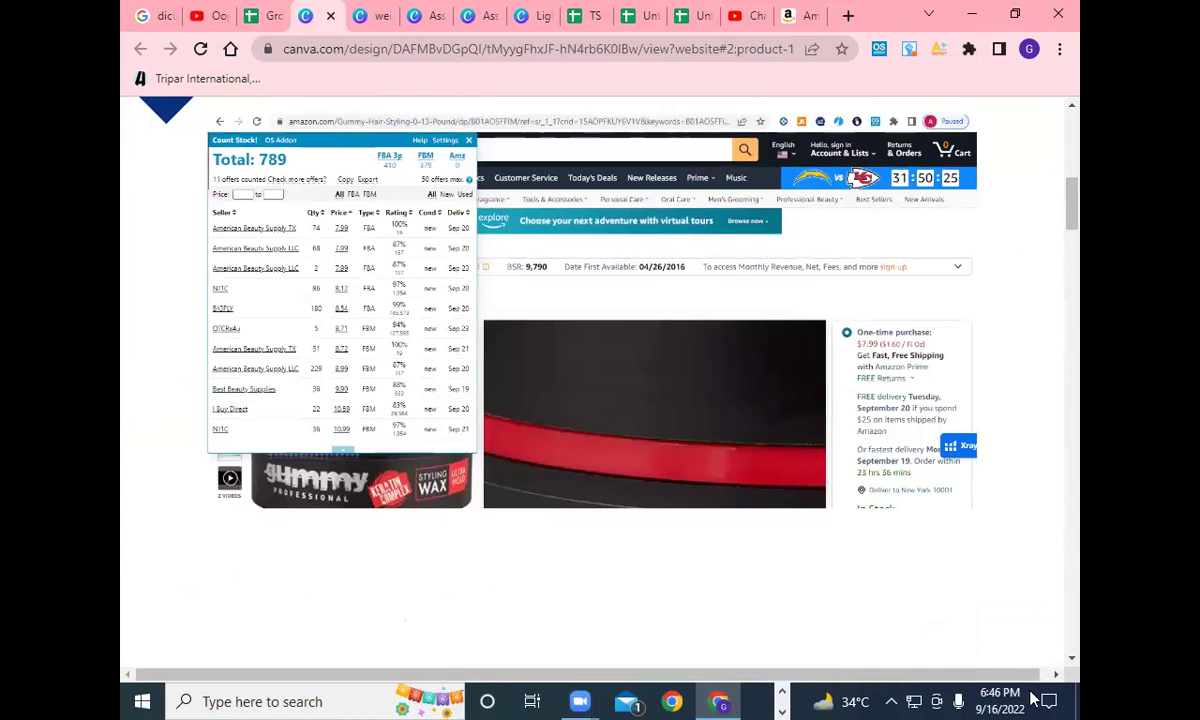
{"action": "scroll", "coordinate": [1040, 675], "scroll_direction": "down", "scroll_amount": 5}
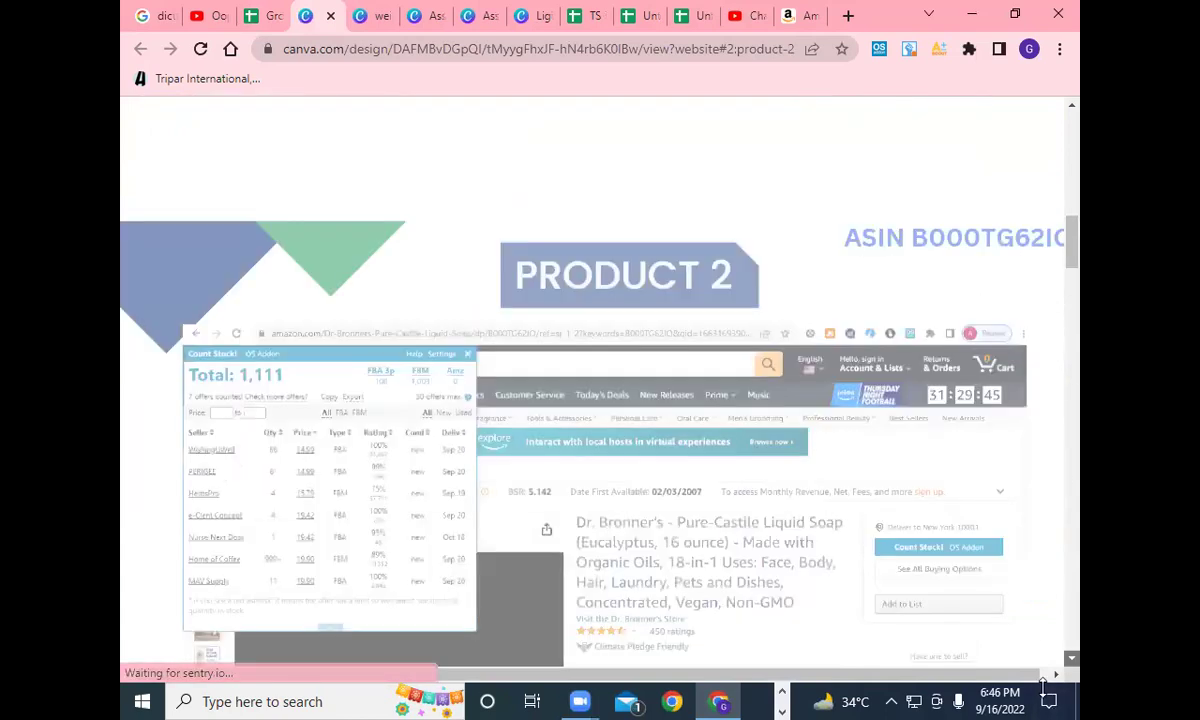
{"action": "scroll", "coordinate": [1040, 685], "scroll_direction": "down", "scroll_amount": 2}
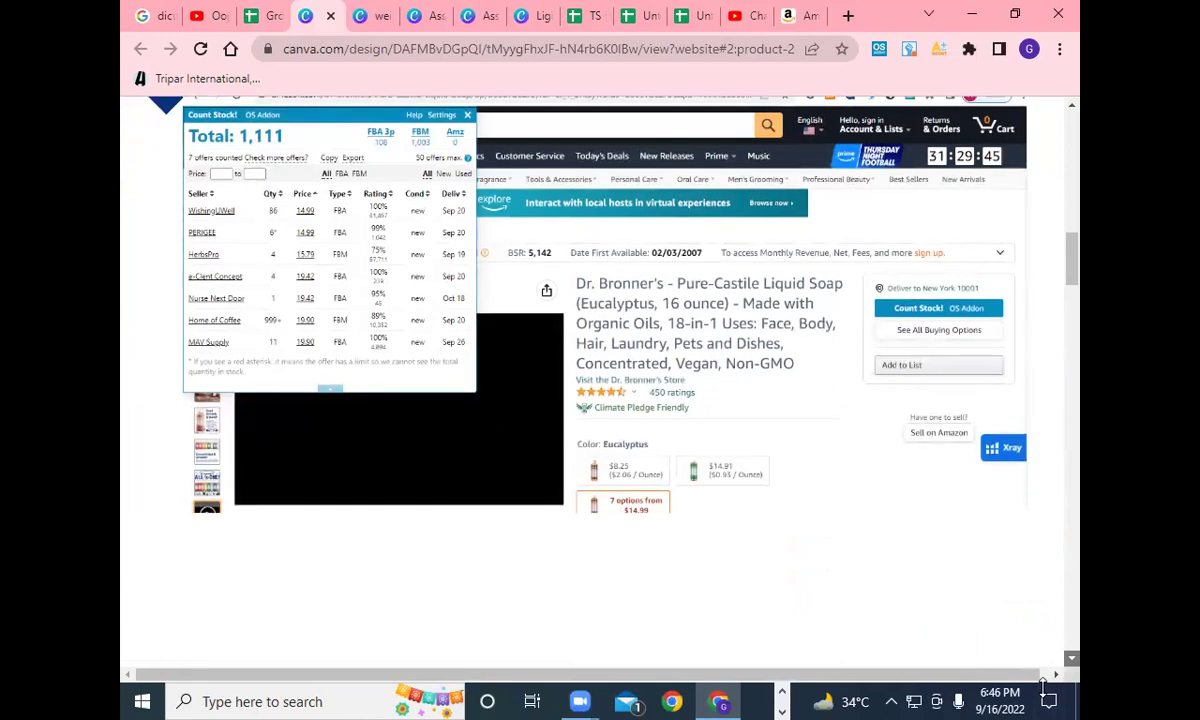
{"action": "scroll", "coordinate": [1043, 686], "scroll_direction": "down", "scroll_amount": 5}
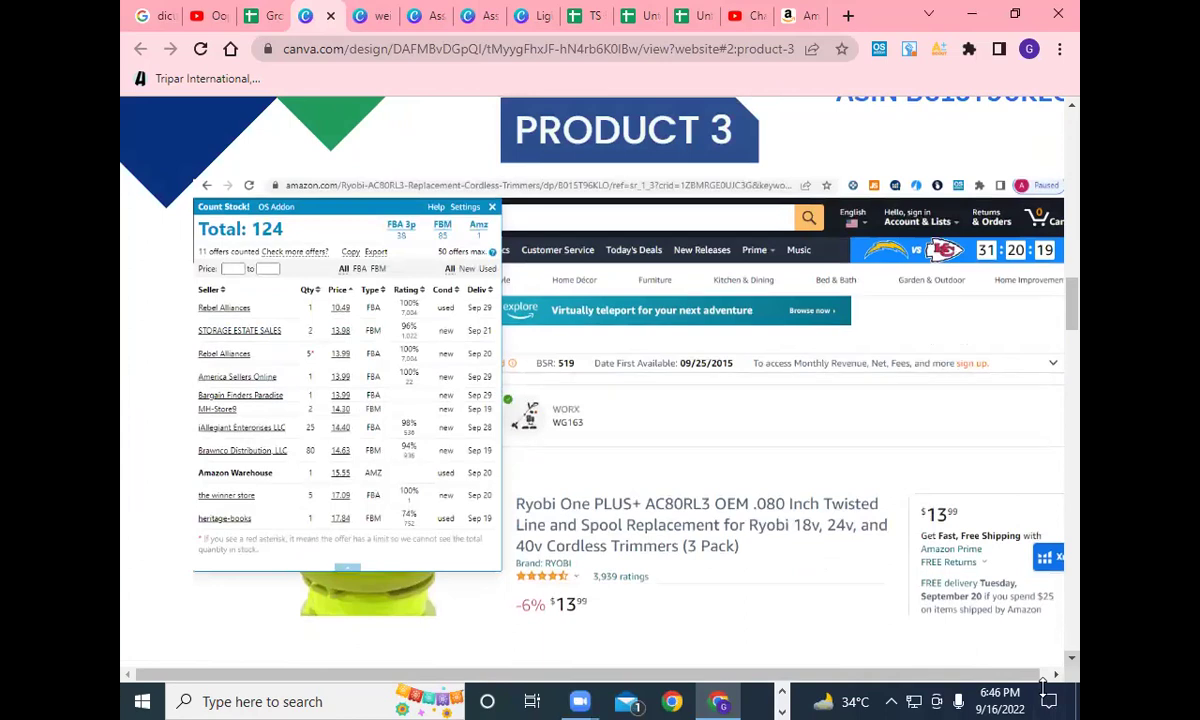
{"action": "scroll", "coordinate": [1043, 686], "scroll_direction": "down", "scroll_amount": 5}
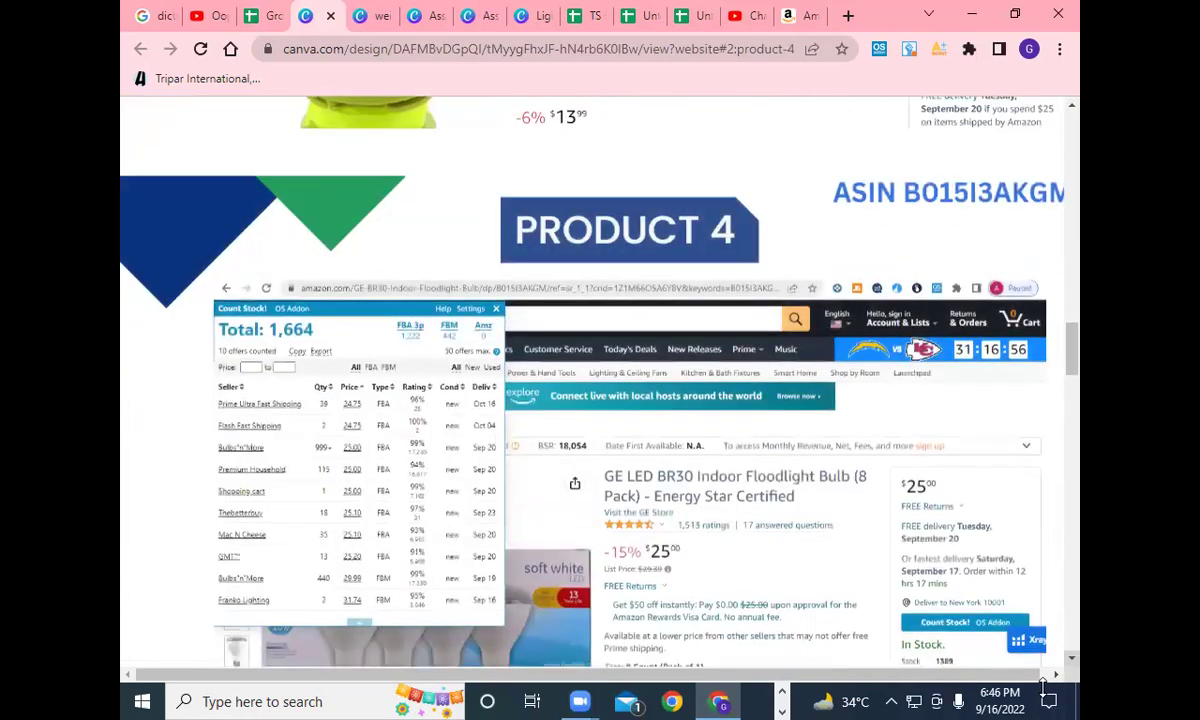
{"action": "scroll", "coordinate": [1043, 686], "scroll_direction": "down", "scroll_amount": 3}
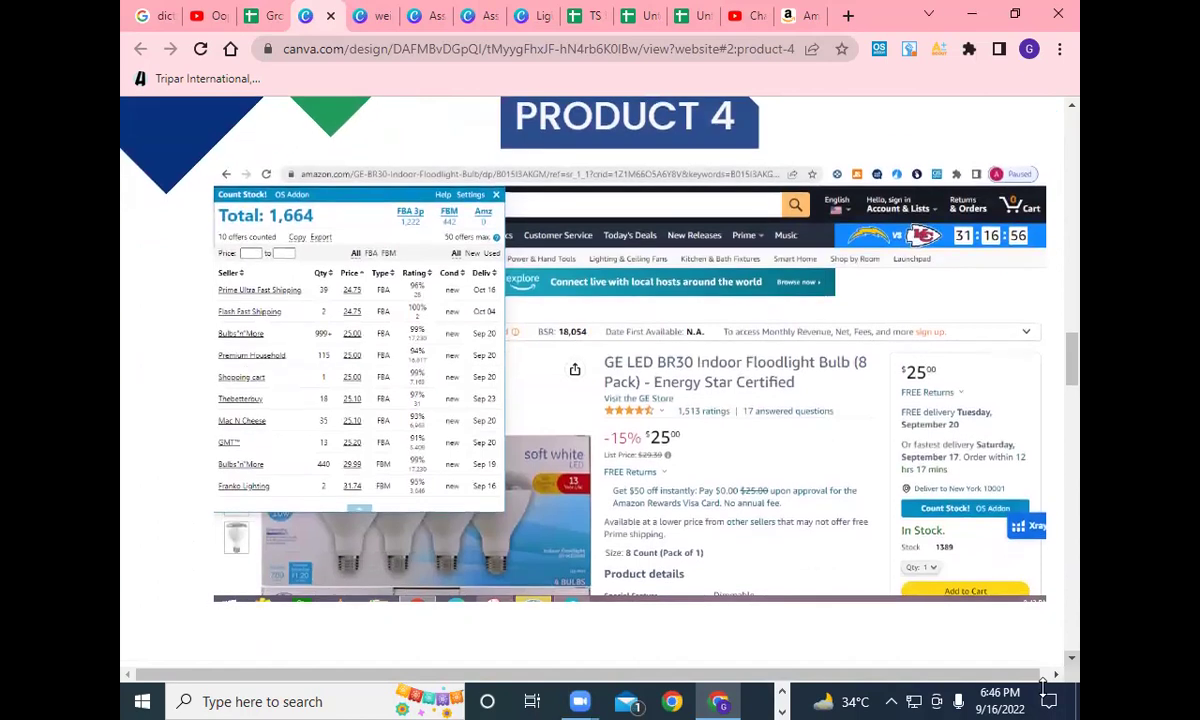
{"action": "scroll", "coordinate": [1043, 684], "scroll_direction": "down", "scroll_amount": 6}
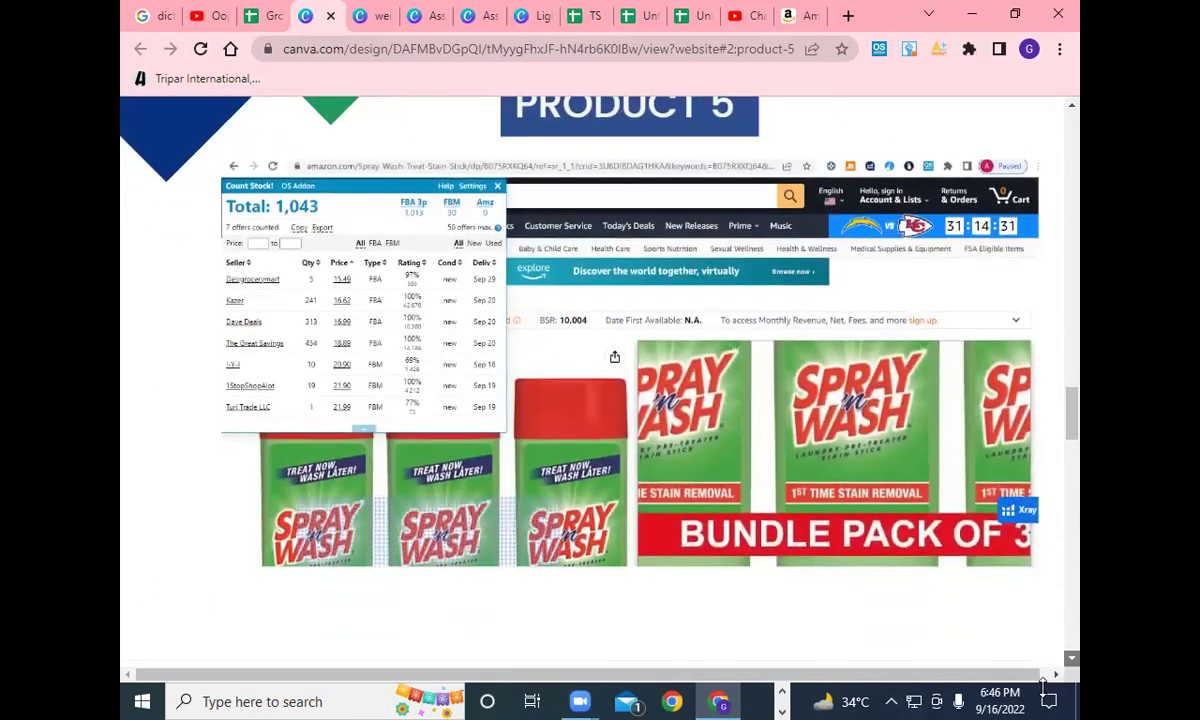
{"action": "scroll", "coordinate": [1043, 686], "scroll_direction": "down", "scroll_amount": 6}
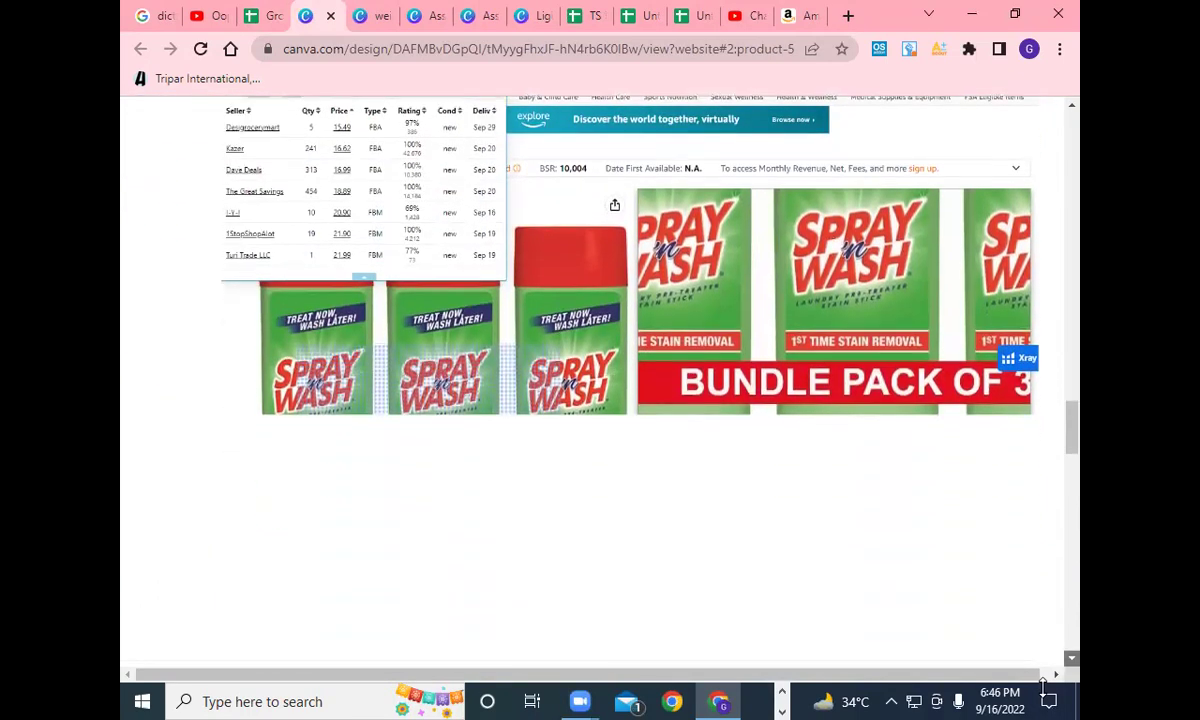
{"action": "scroll", "coordinate": [1043, 686], "scroll_direction": "down", "scroll_amount": 1}
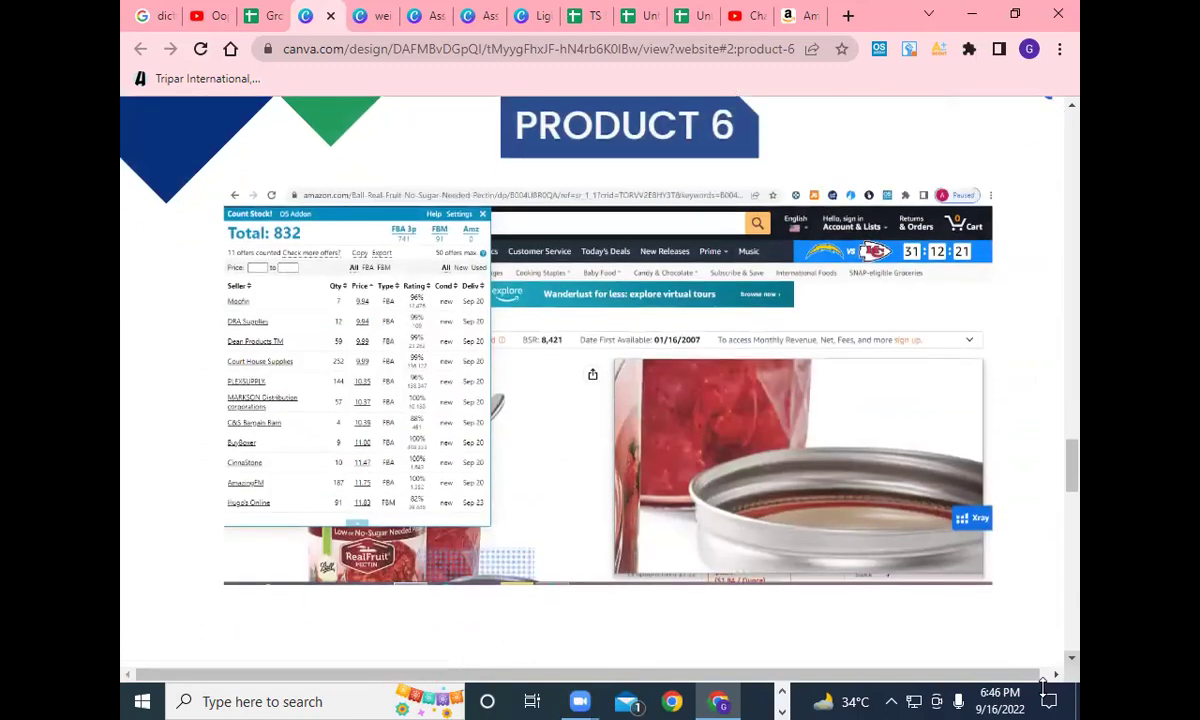
{"action": "scroll", "coordinate": [1043, 686], "scroll_direction": "down", "scroll_amount": 1}
{"action": "scroll", "coordinate": [1043, 686], "scroll_direction": "down", "scroll_amount": 5}
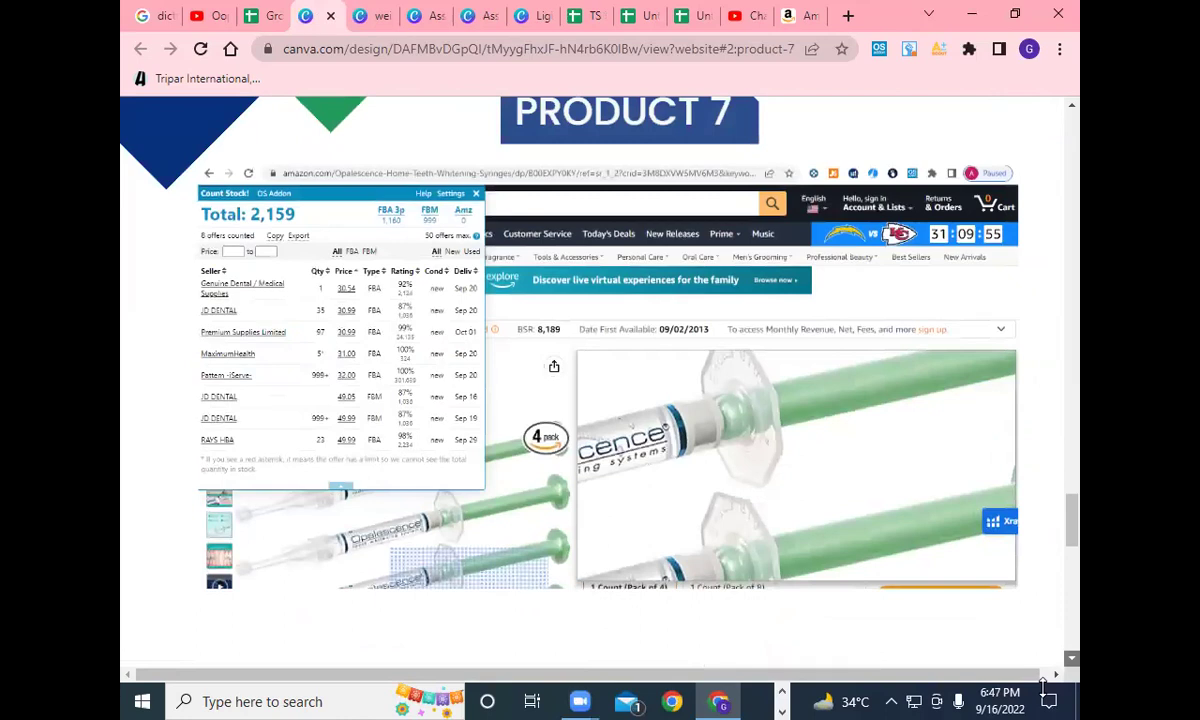
{"action": "scroll", "coordinate": [1043, 686], "scroll_direction": "down", "scroll_amount": 6}
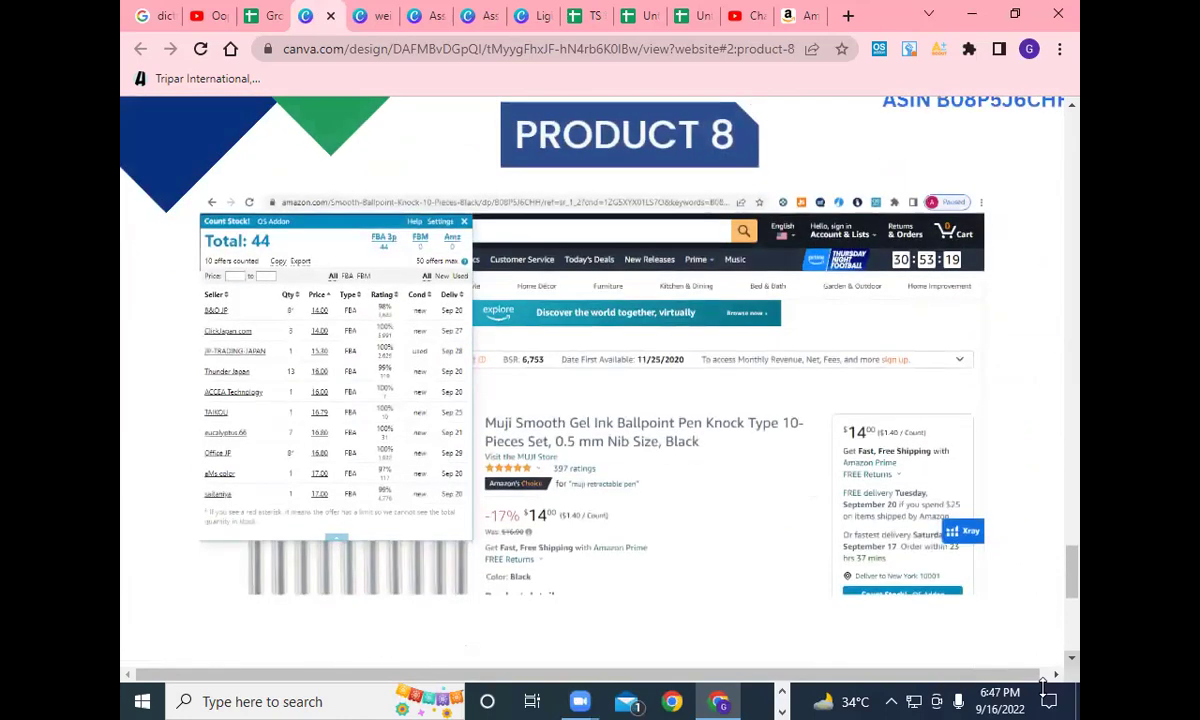
{"action": "scroll", "coordinate": [1043, 684], "scroll_direction": "down", "scroll_amount": 6}
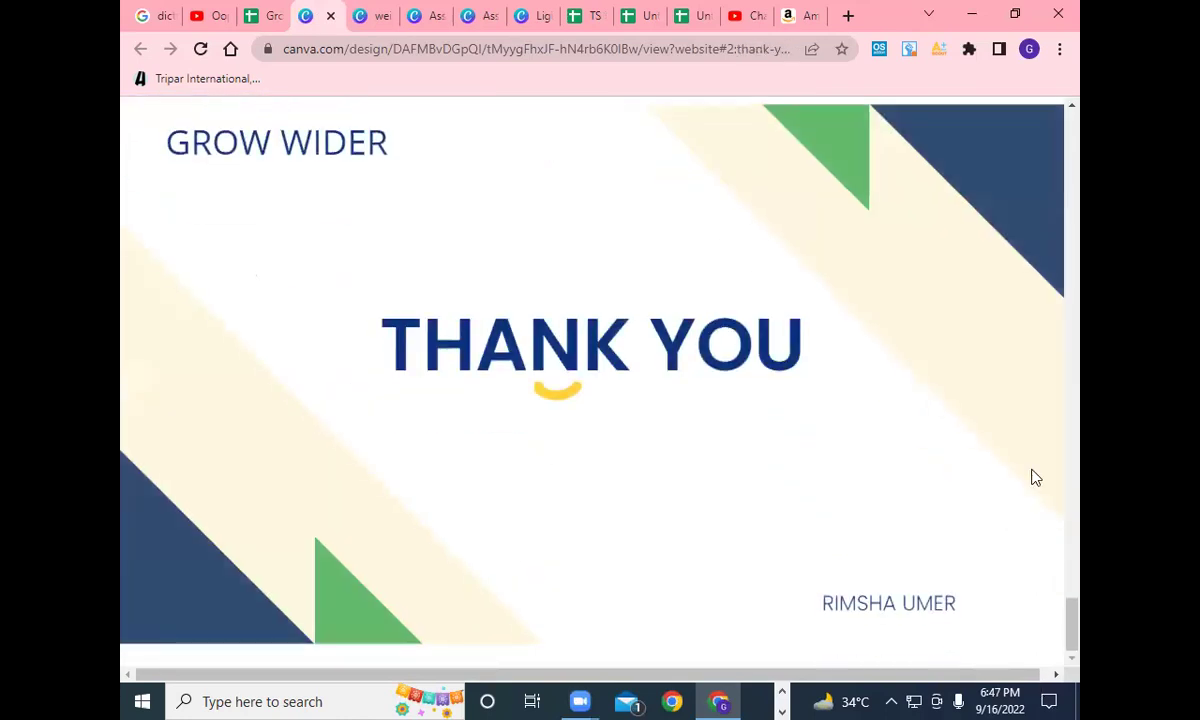
Return to the PERFORMANCE SHEET of the Grow Wider spreadsheet and enter 8 under A #06 for the student in row 8.
{"action": "left_click", "coordinate": [266, 18]}
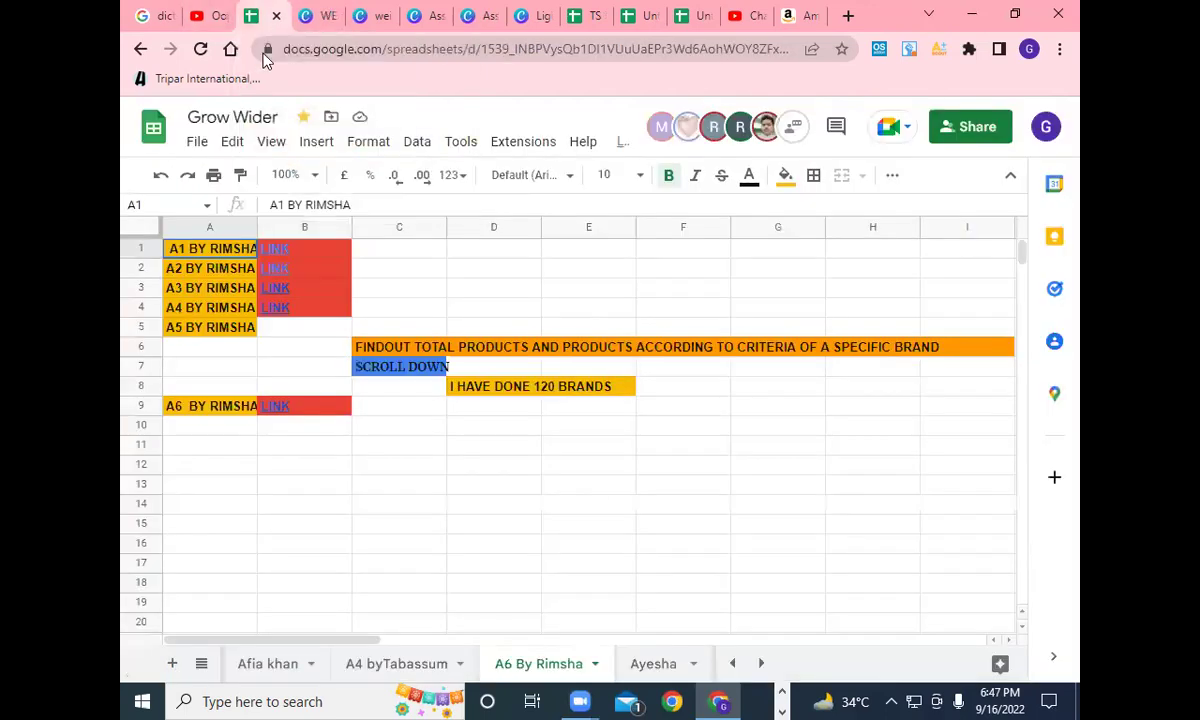
{"action": "left_click", "coordinate": [201, 663]}
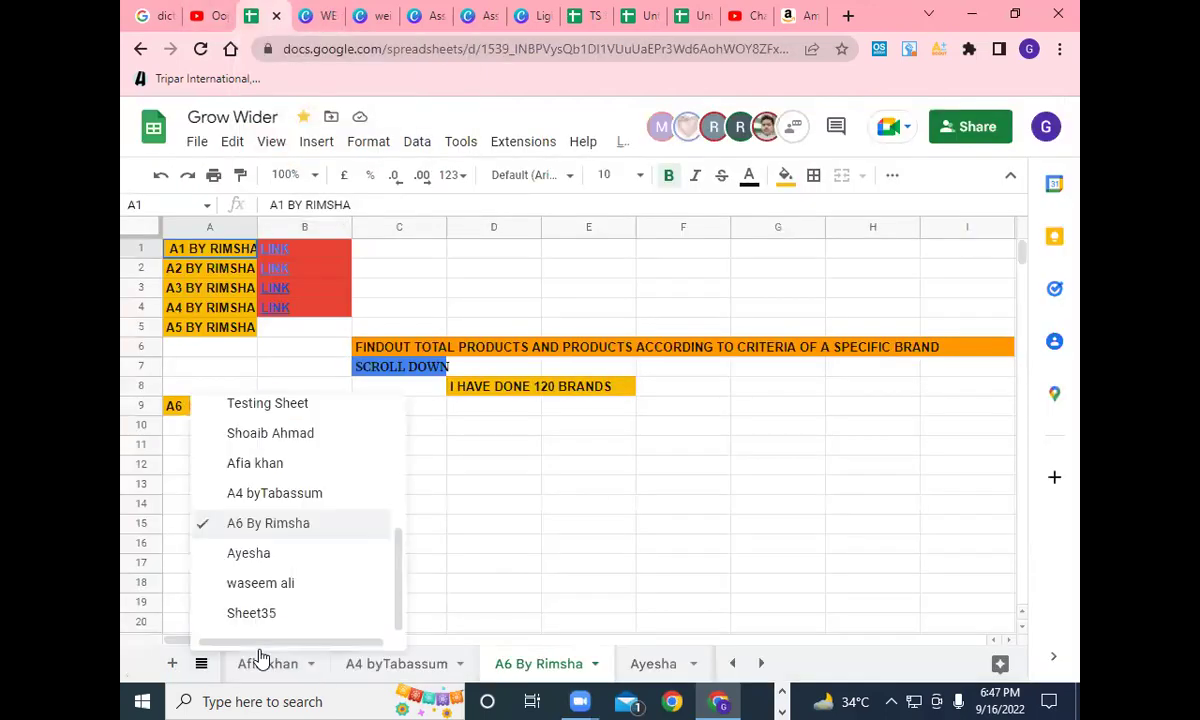
{"action": "scroll", "coordinate": [289, 487], "scroll_direction": "up", "scroll_amount": 5}
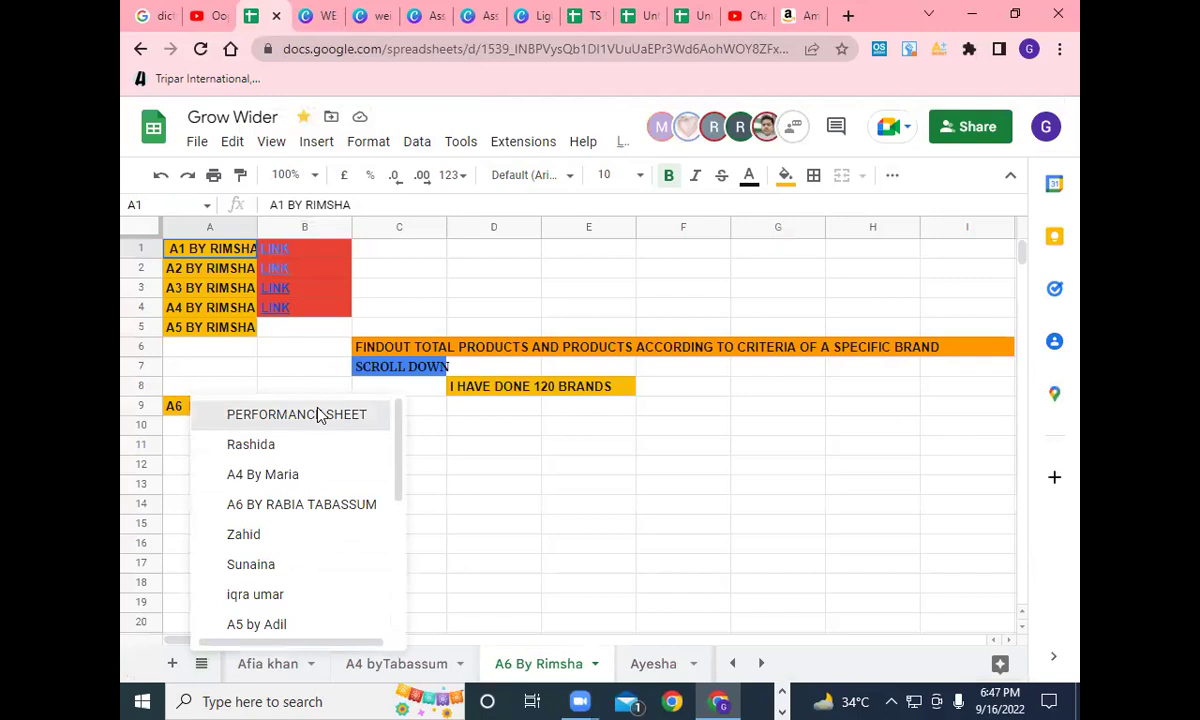
{"action": "left_click", "coordinate": [316, 415]}
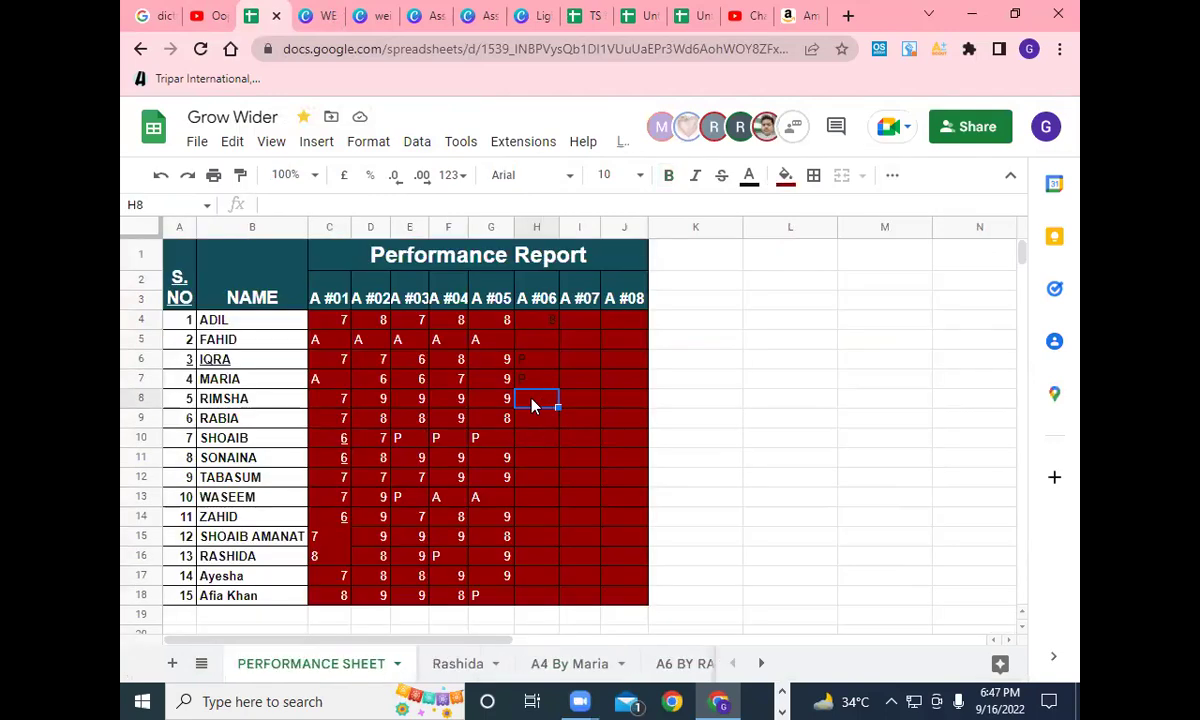
{"action": "double_click", "coordinate": [515, 405]}
{"action": "key", "text": "Return"}
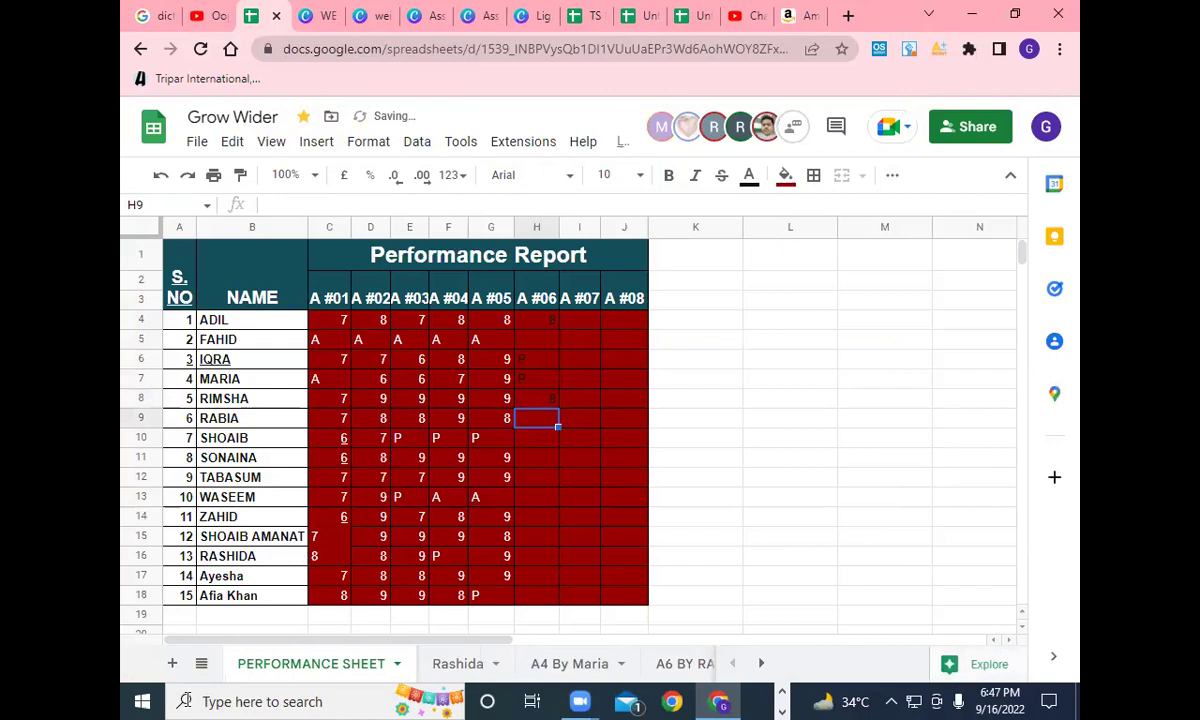
Go to the A6 sheet of the student listed in row 9 and open the A6 assignment link in cell C14.
{"action": "left_click", "coordinate": [200, 663]}
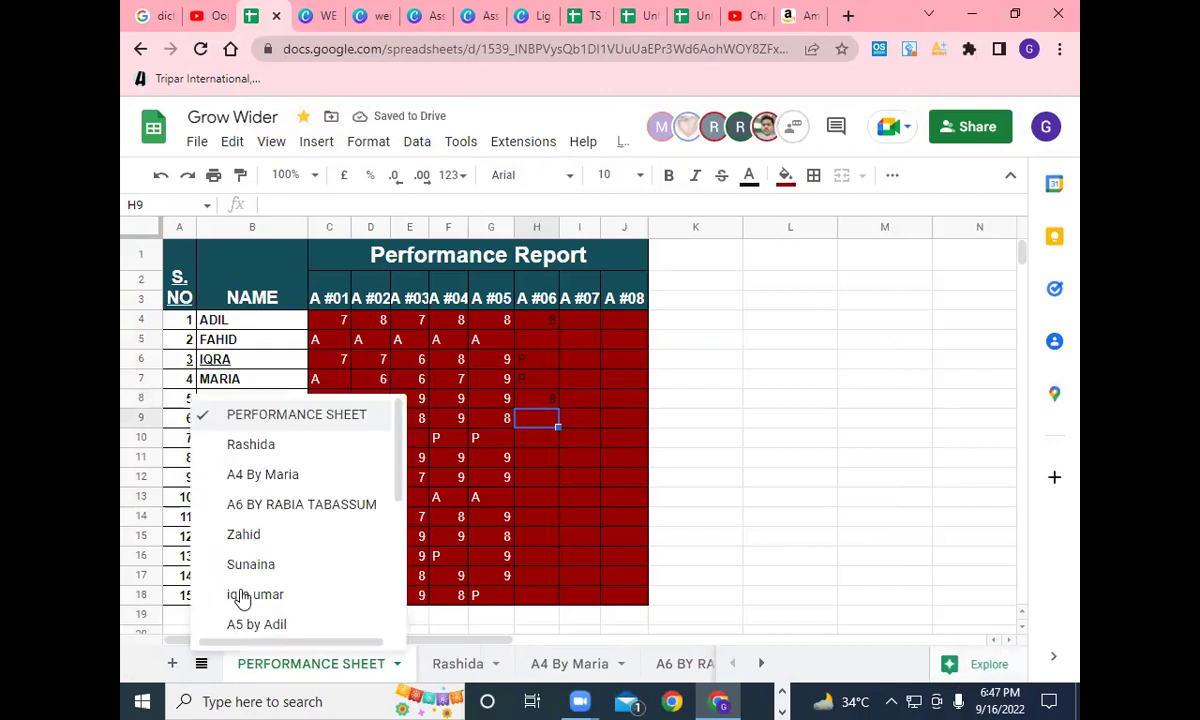
{"action": "scroll", "coordinate": [327, 585], "scroll_direction": "down", "scroll_amount": 3}
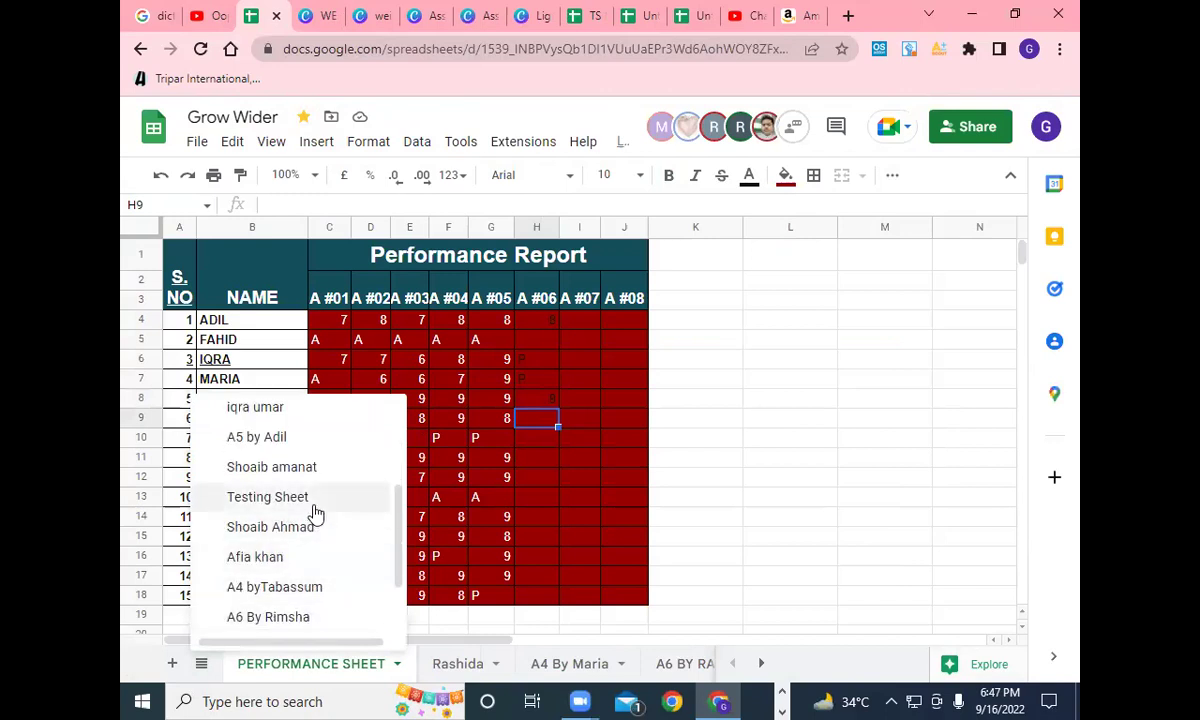
{"action": "scroll", "coordinate": [330, 568], "scroll_direction": "down", "scroll_amount": 2}
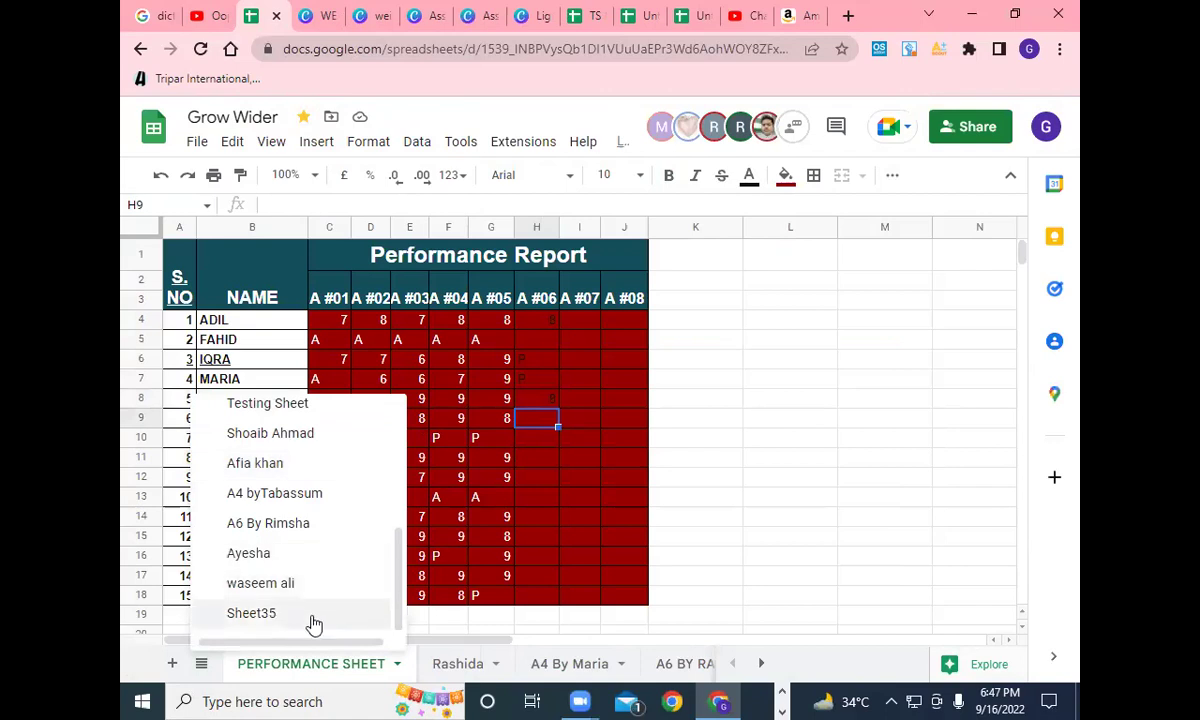
{"action": "scroll", "coordinate": [319, 543], "scroll_direction": "up", "scroll_amount": 1}
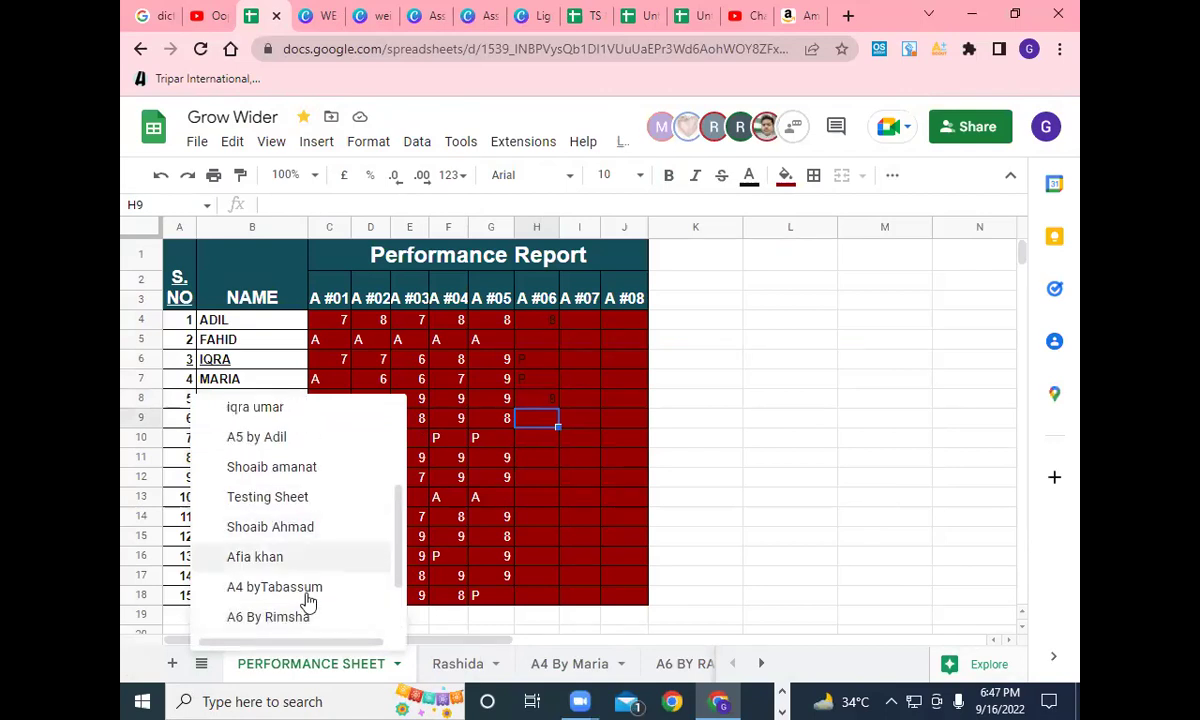
{"action": "scroll", "coordinate": [317, 514], "scroll_direction": "up", "scroll_amount": 1}
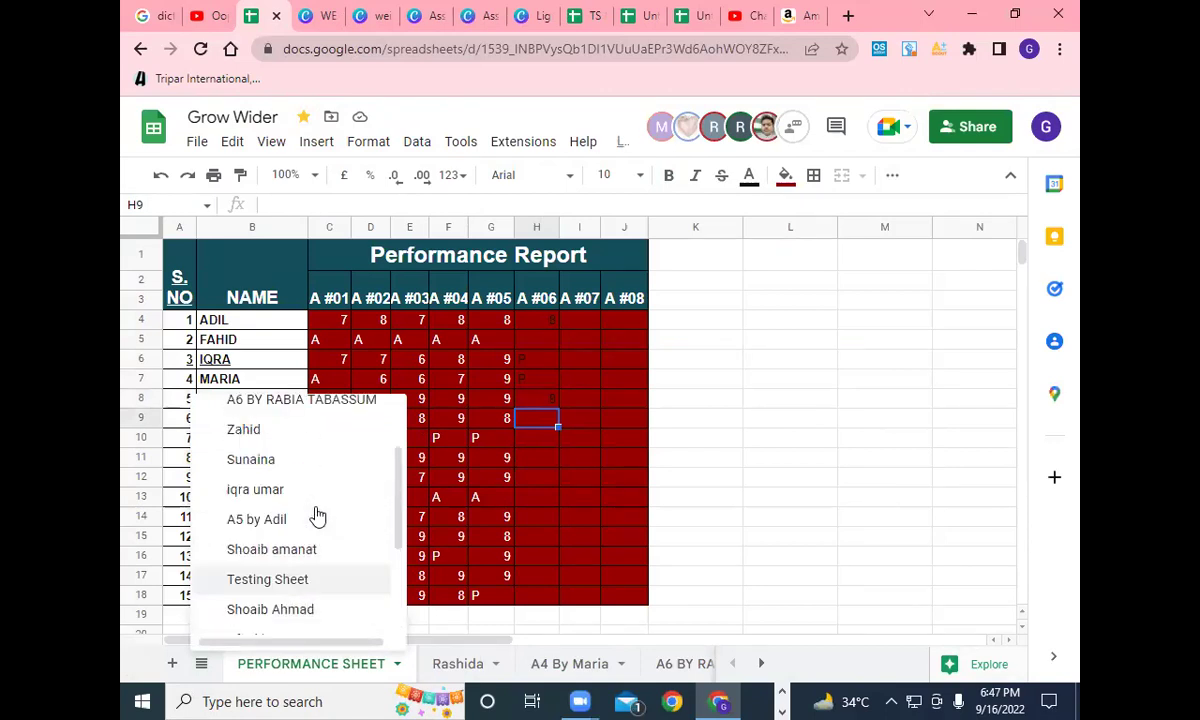
{"action": "scroll", "coordinate": [317, 514], "scroll_direction": "up", "scroll_amount": 2}
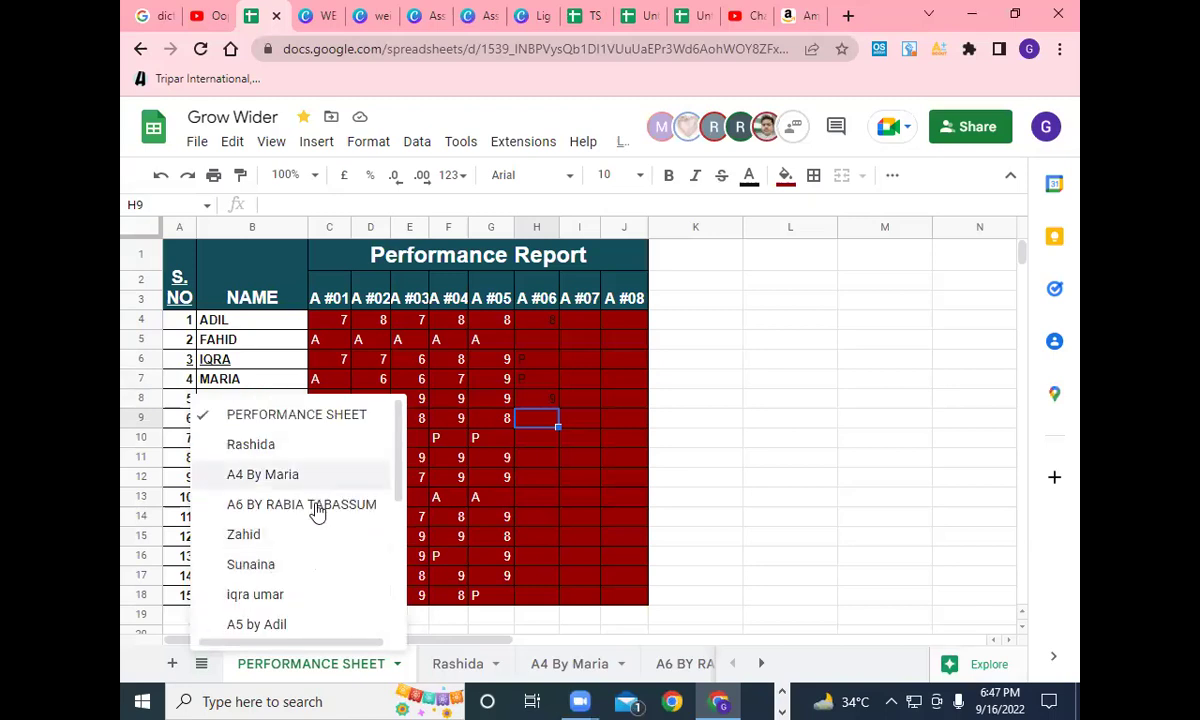
{"action": "left_click", "coordinate": [317, 507]}
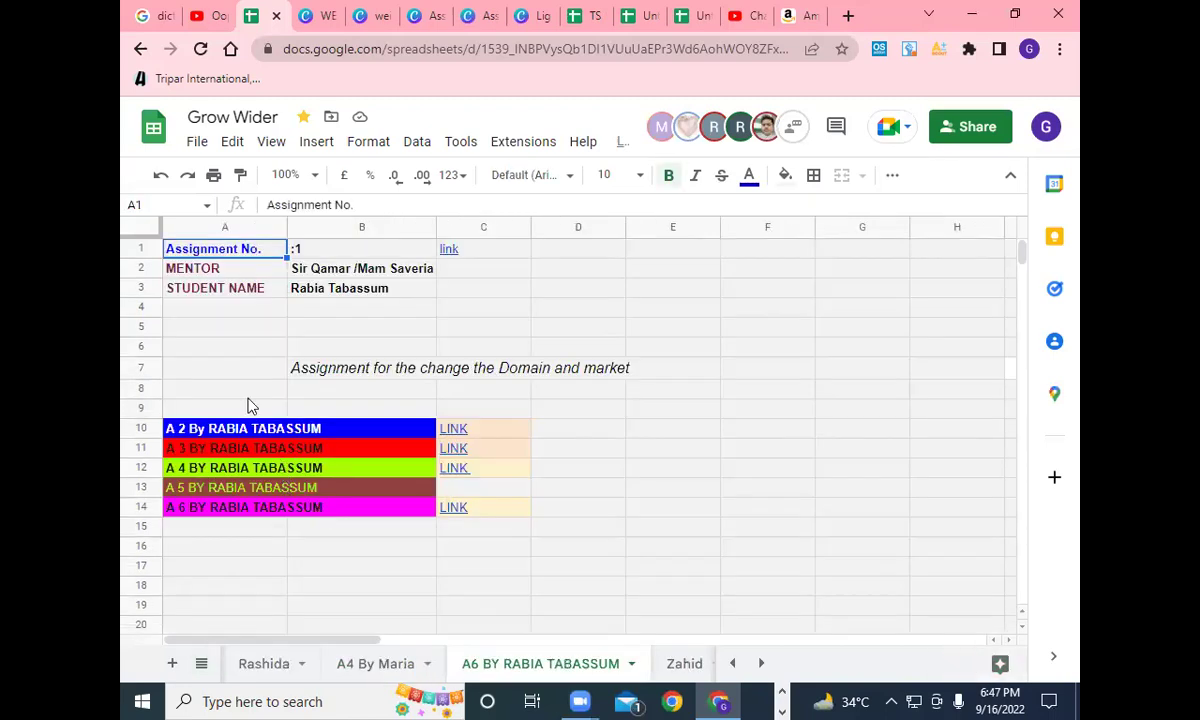
{"action": "left_click", "coordinate": [460, 512]}
{"action": "left_click", "coordinate": [531, 546]}
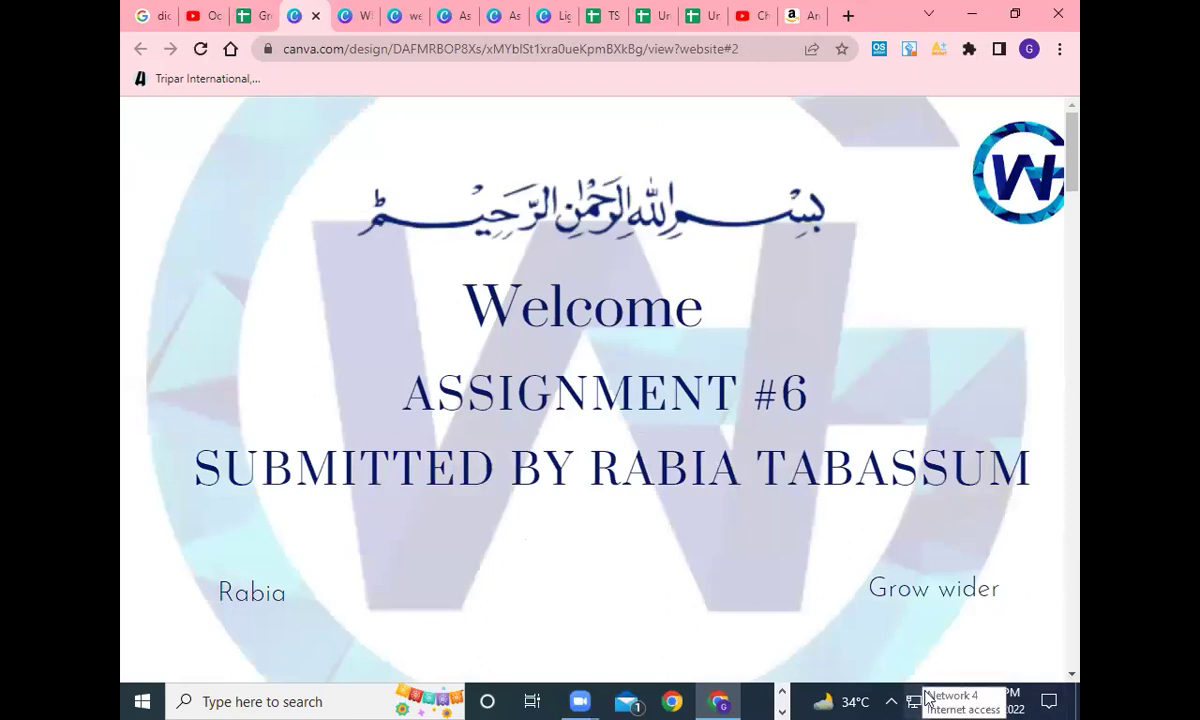
Review the Assignment #6 presentation from the welcome slide through the product screenshots to the Thank You slide and back up.
{"action": "left_click_drag", "start_coordinate": [1072, 678], "coordinate": [1072, 678]}
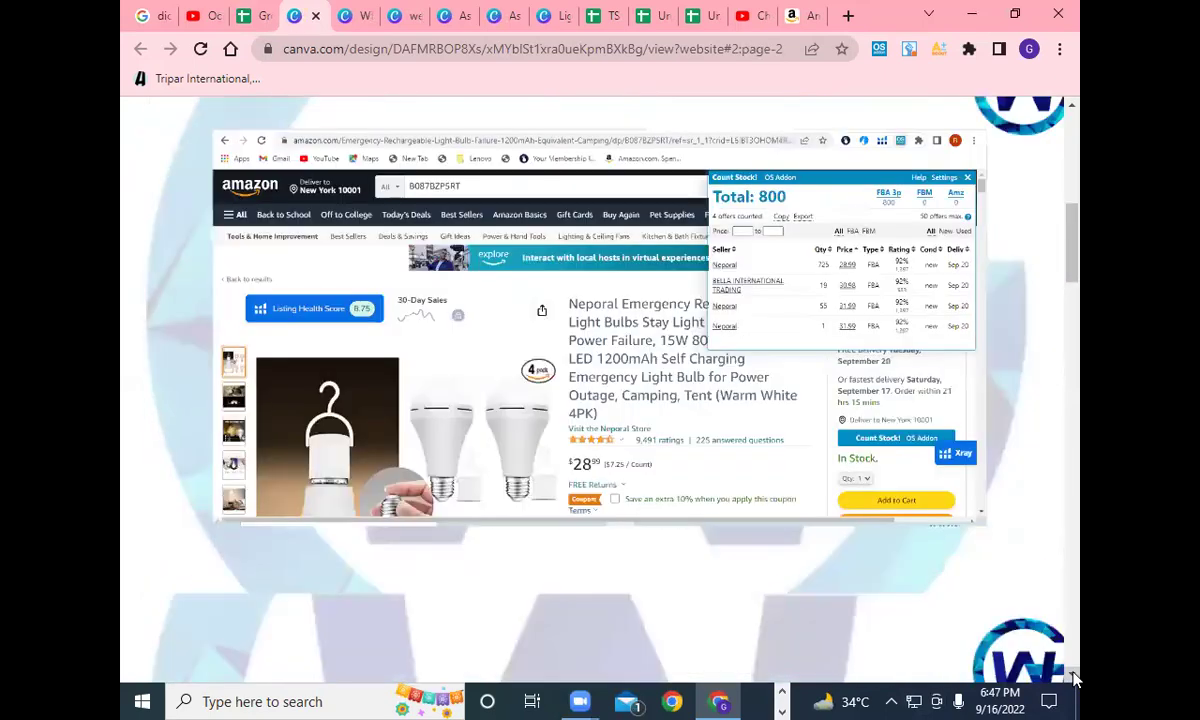
{"action": "left_click_drag", "start_coordinate": [1072, 678], "coordinate": [1072, 678]}
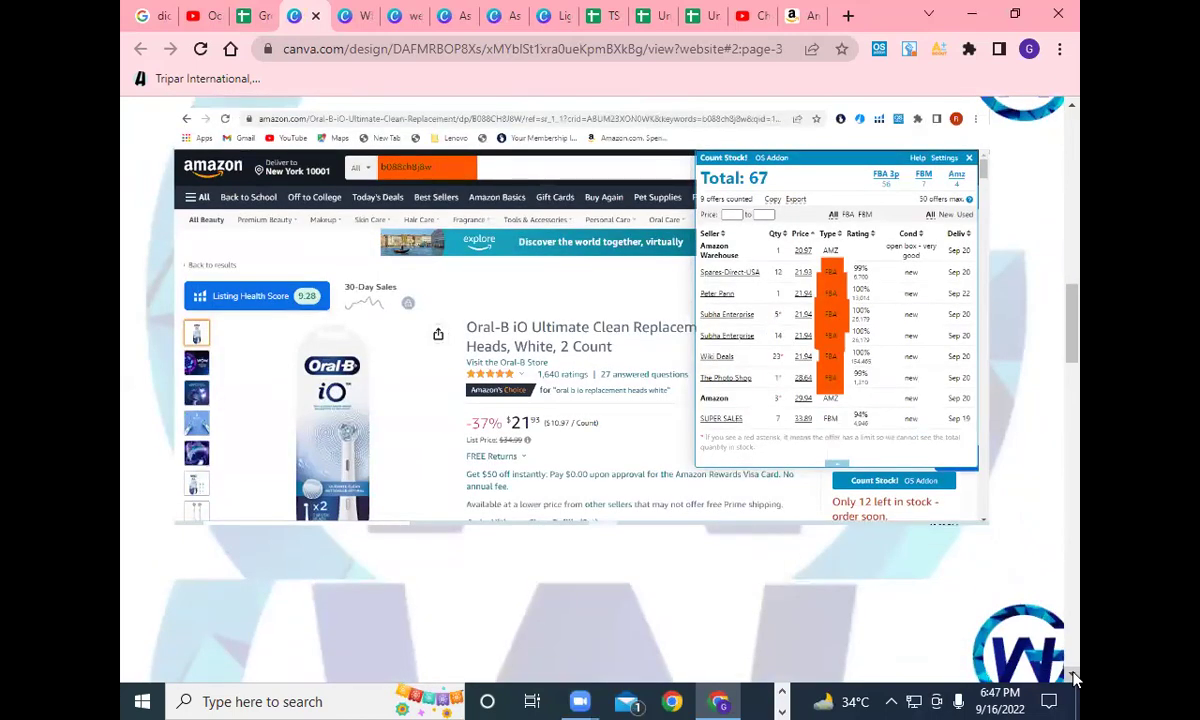
{"action": "left_click_drag", "start_coordinate": [1072, 678], "coordinate": [1072, 678]}
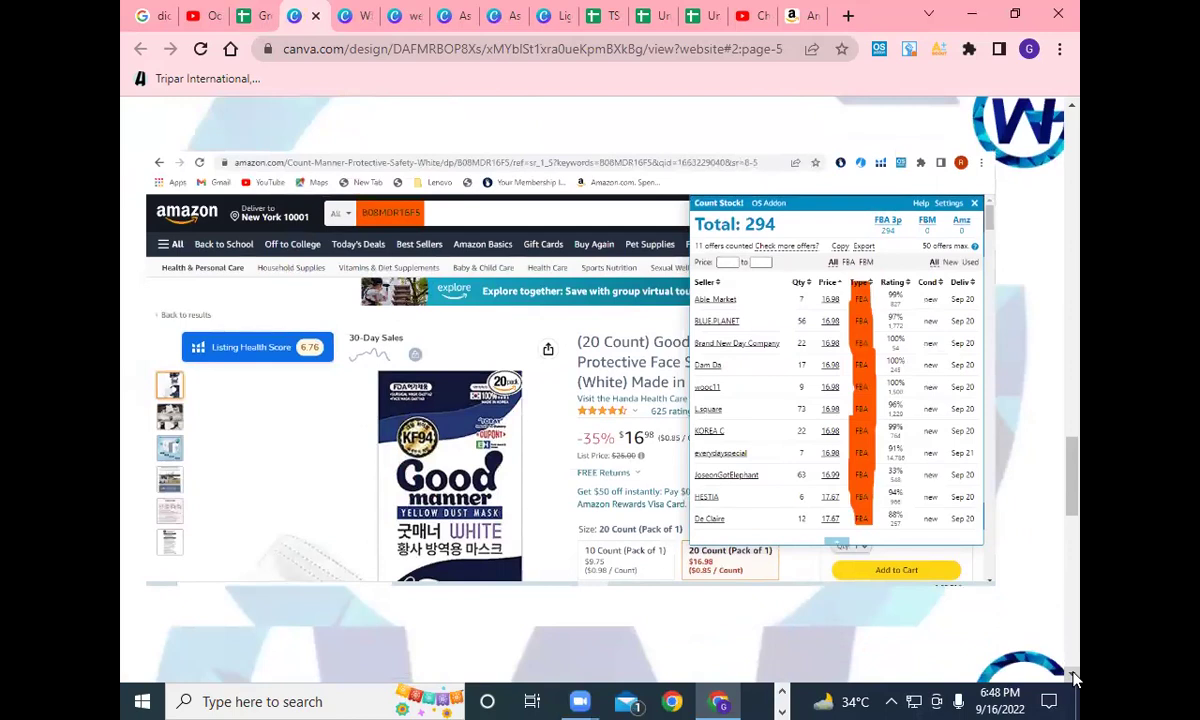
{"action": "left_click_drag", "start_coordinate": [1072, 678], "coordinate": [1072, 678]}
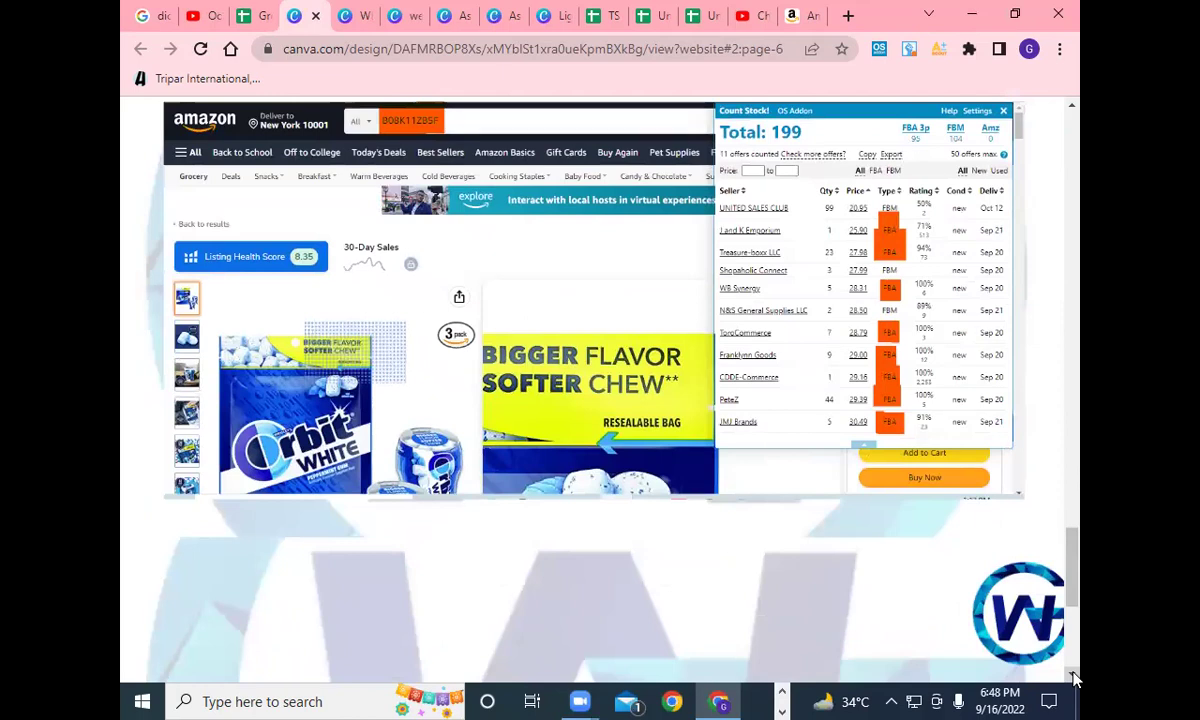
{"action": "left_click_drag", "start_coordinate": [1072, 678], "coordinate": [1072, 678]}
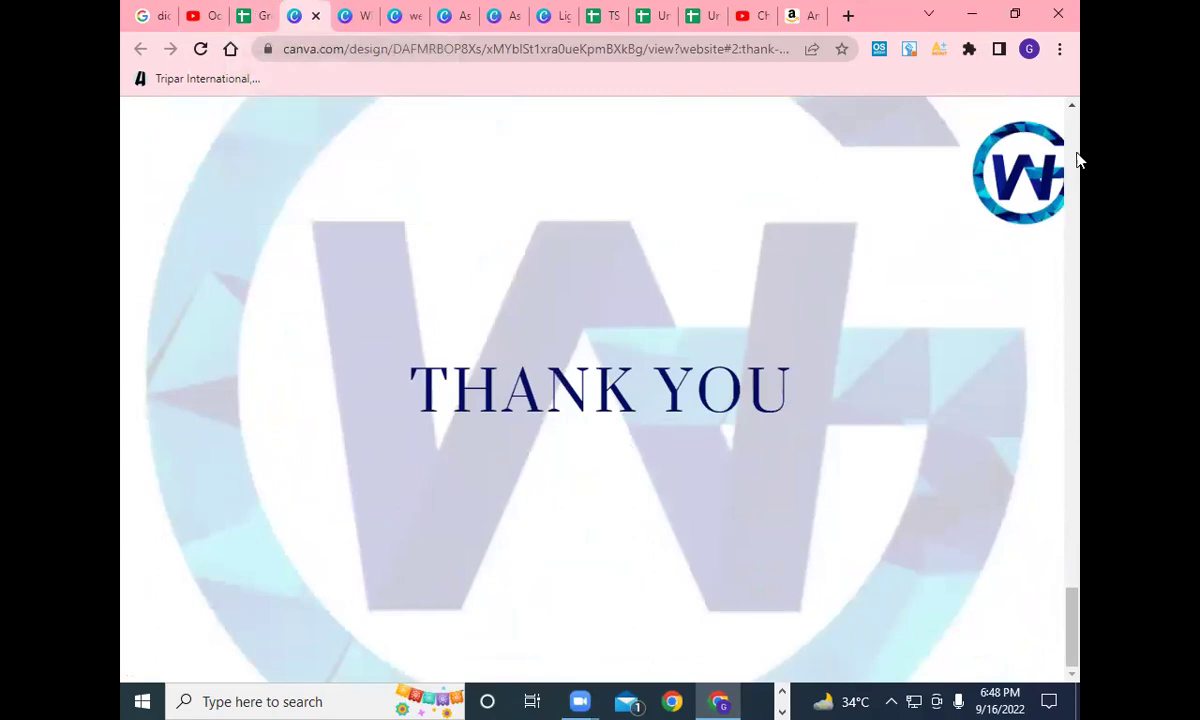
{"action": "left_click_drag", "start_coordinate": [1072, 107], "coordinate": [1072, 107]}
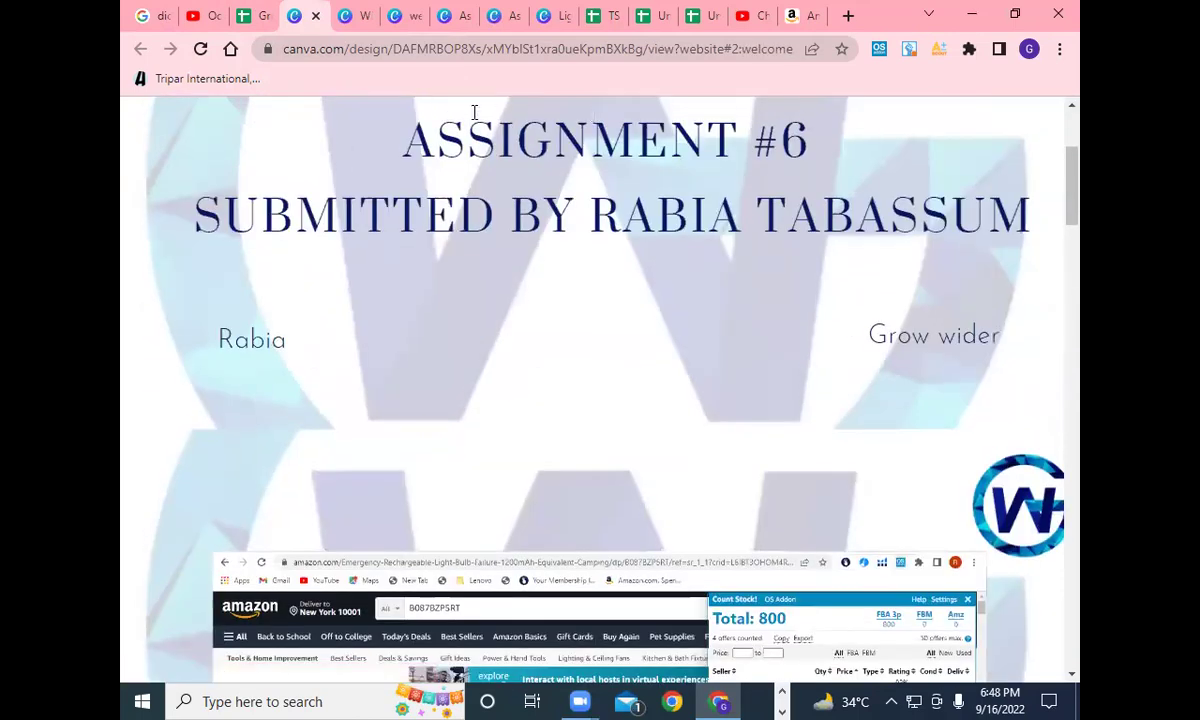
Return to the PERFORMANCE SHEET of the Grow Wider spreadsheet and enter 8 under A #06 for the student in row 9.
{"action": "left_click", "coordinate": [256, 16]}
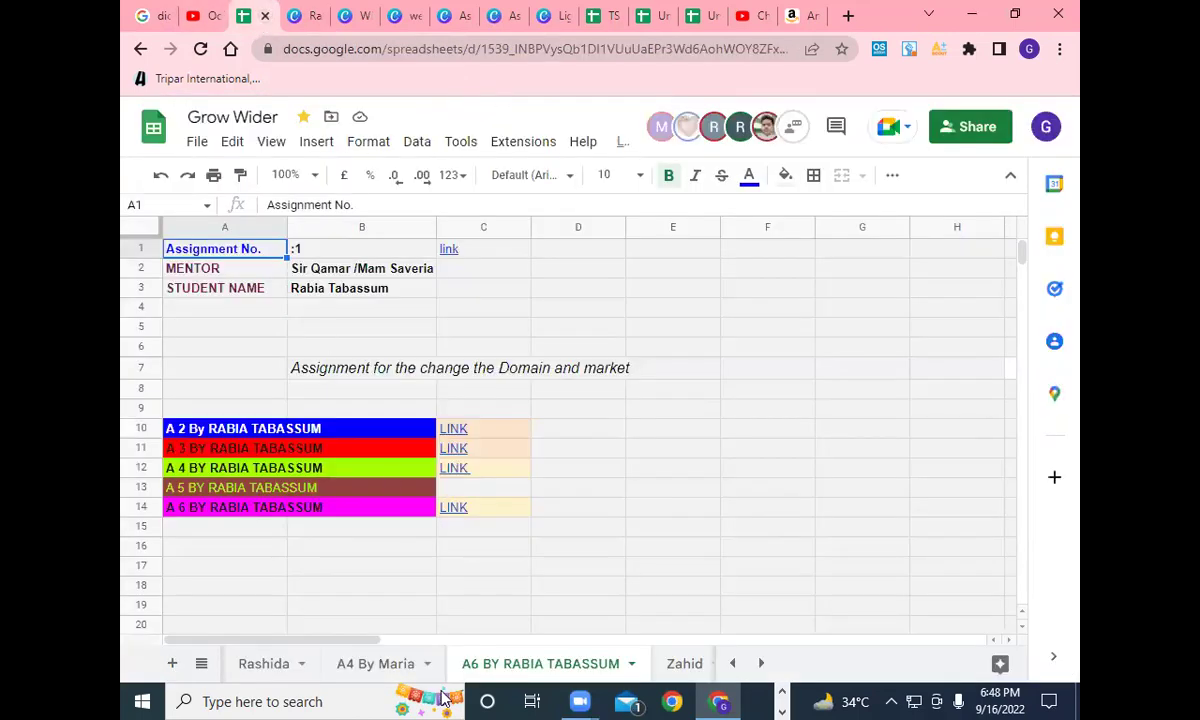
{"action": "left_click", "coordinate": [201, 663]}
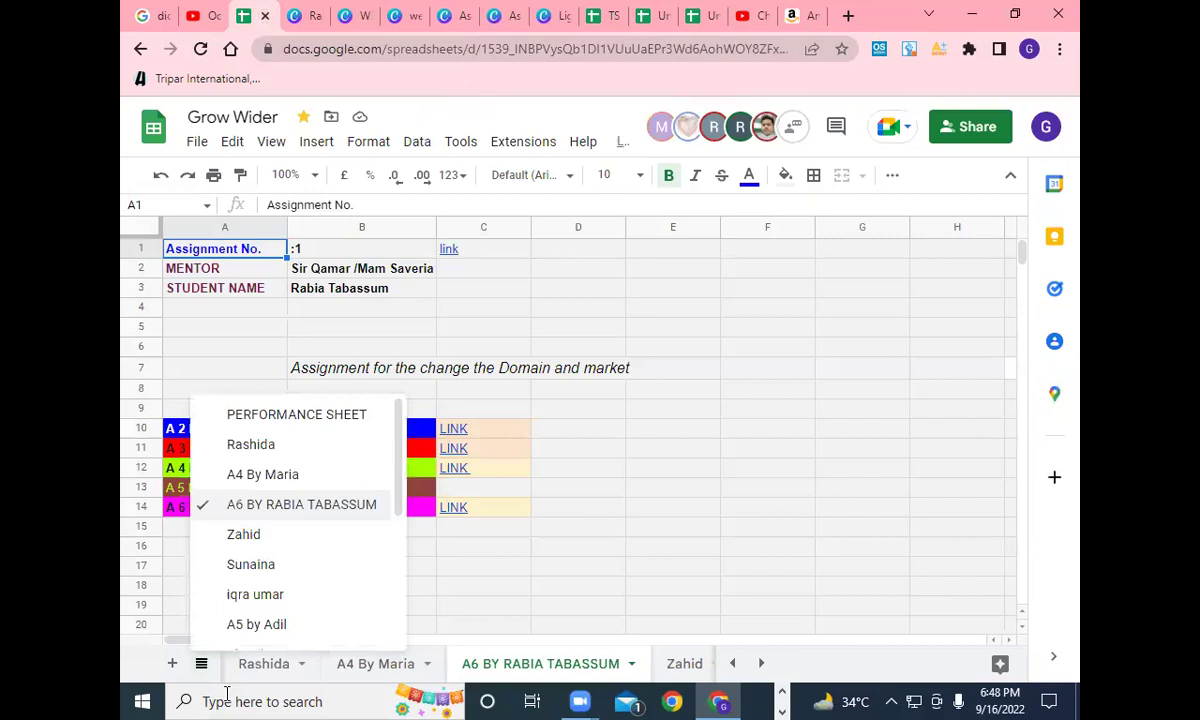
{"action": "left_click", "coordinate": [324, 424]}
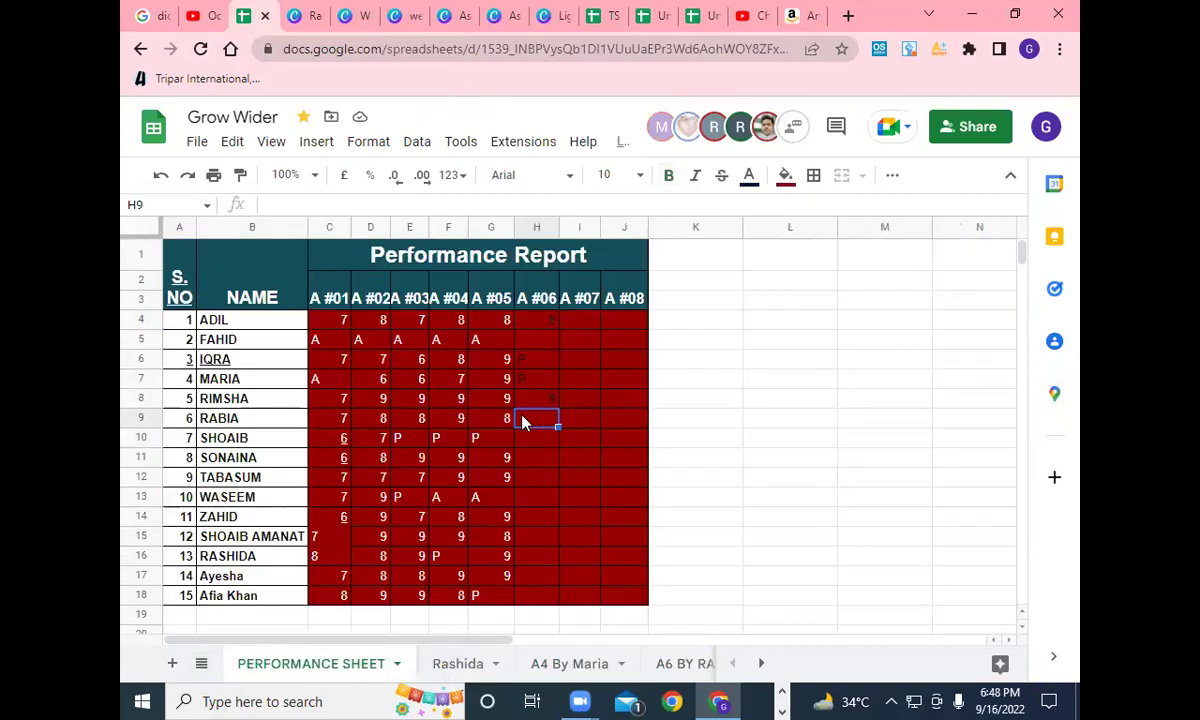
{"action": "type", "text": "5"}
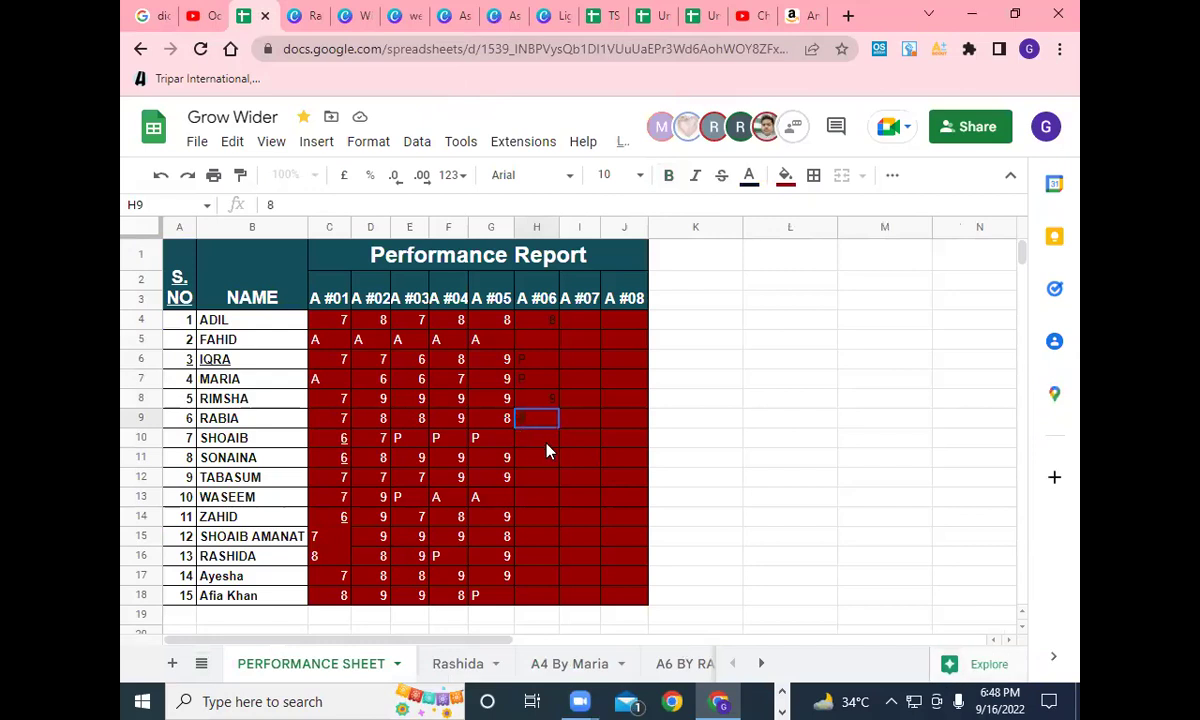
{"action": "left_click", "coordinate": [547, 441]}
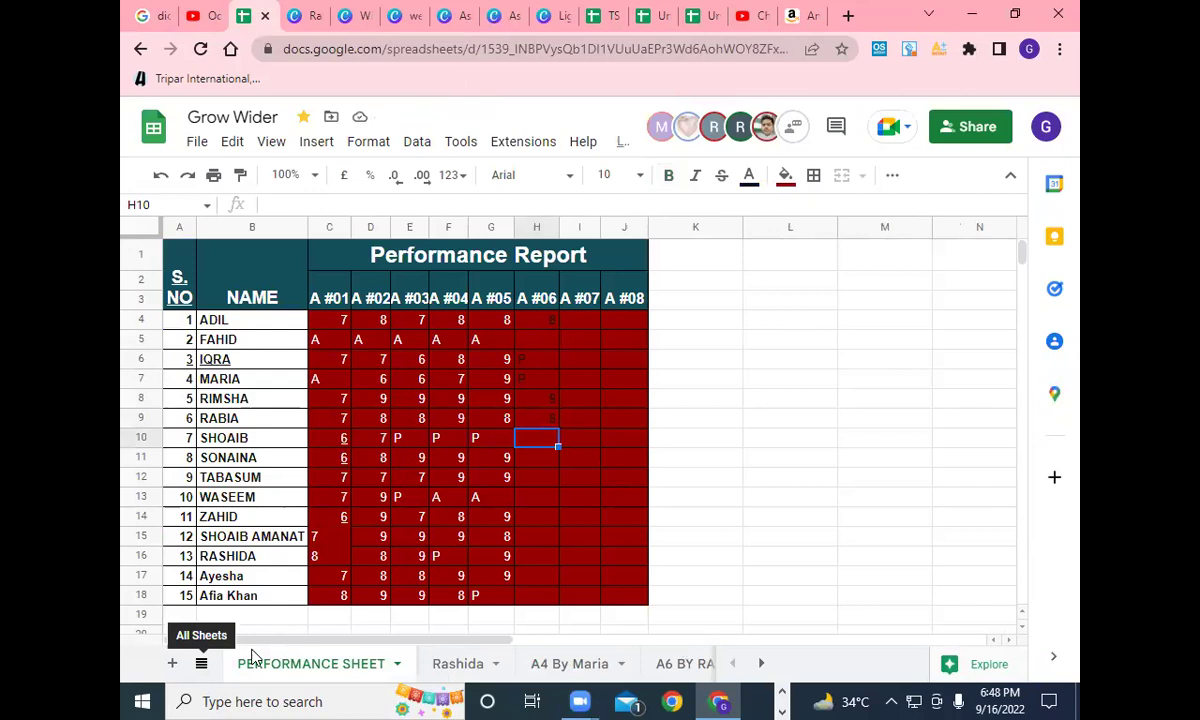
Go to the sheet of the student listed in row 10 and open the A5 link in cell B5, keeping the Canva design in the browser.
{"action": "left_click", "coordinate": [201, 663]}
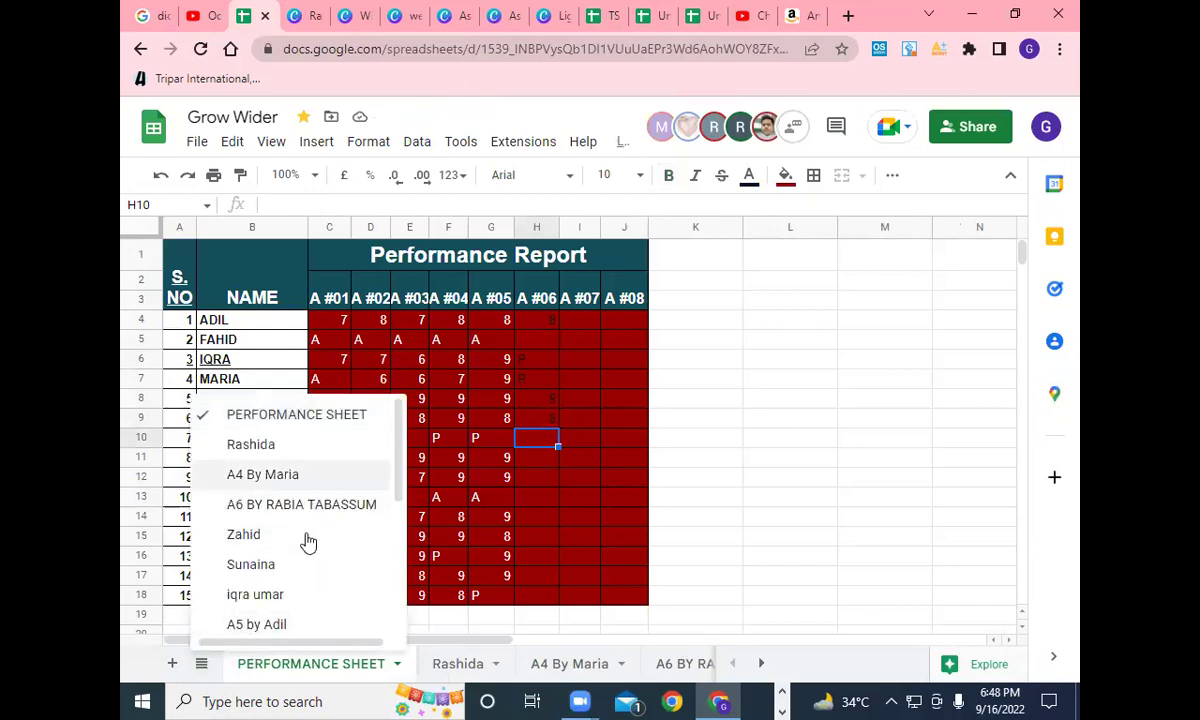
{"action": "scroll", "coordinate": [302, 581], "scroll_direction": "down", "scroll_amount": 1}
{"action": "scroll", "coordinate": [319, 525], "scroll_direction": "down", "scroll_amount": 1}
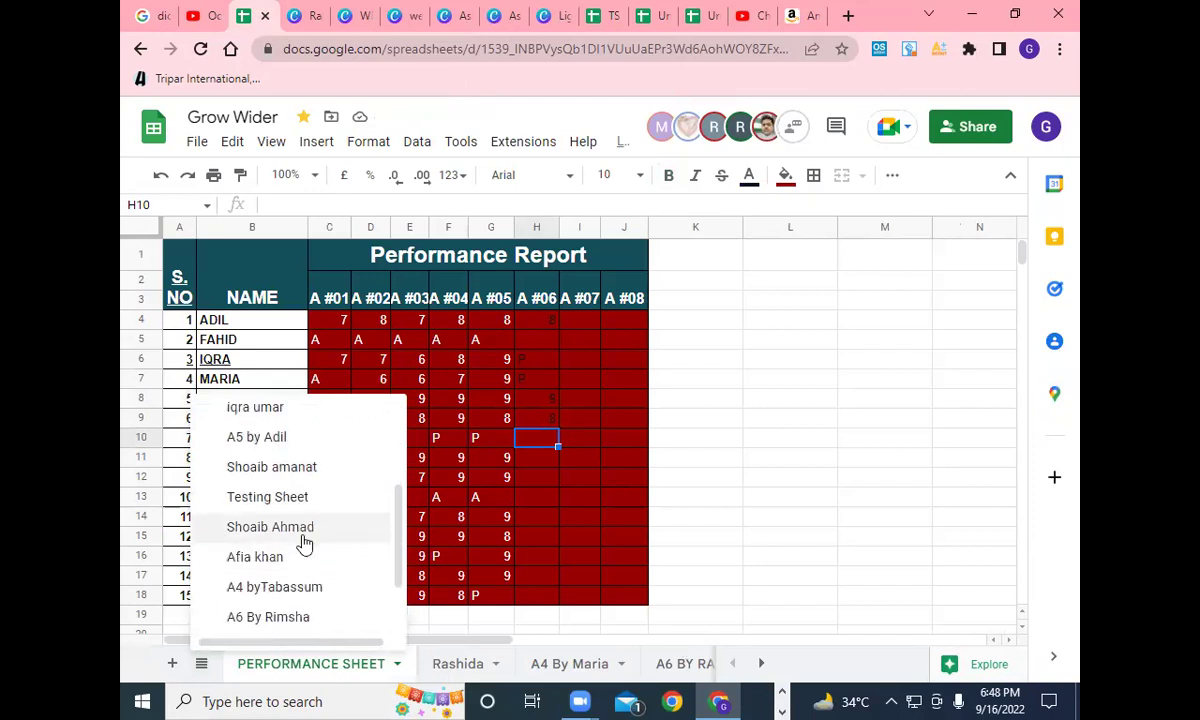
{"action": "left_click", "coordinate": [311, 539]}
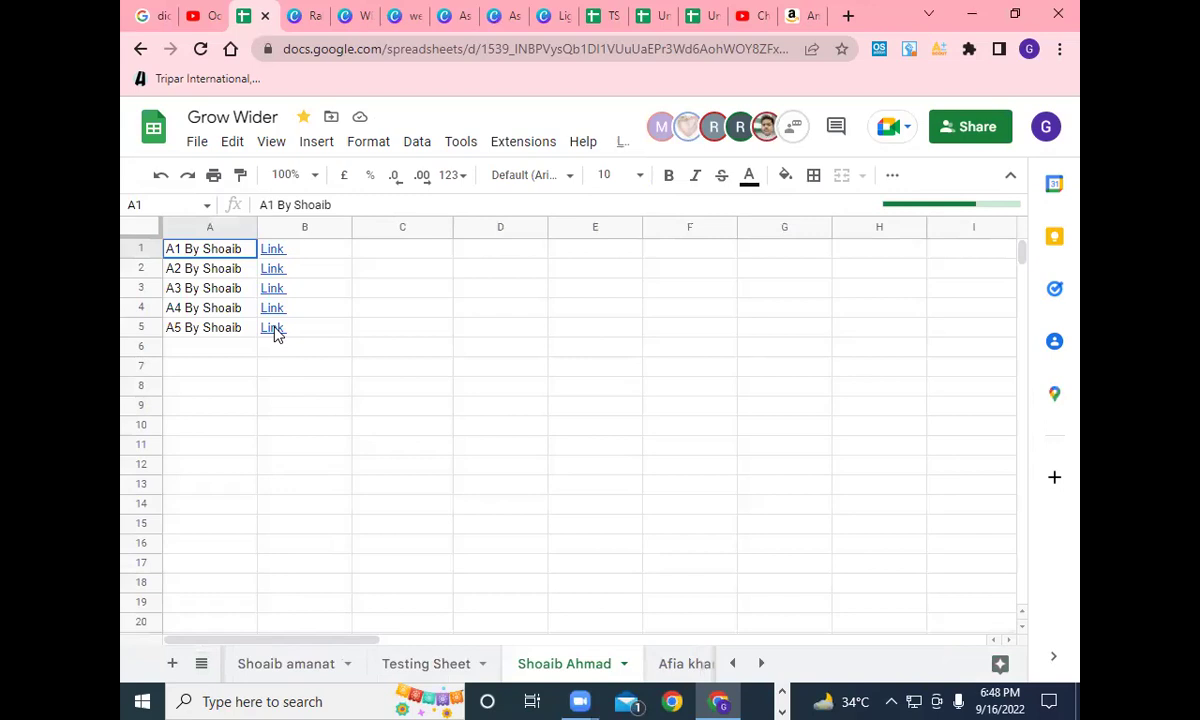
{"action": "mouse_move", "coordinate": [276, 333]}
{"action": "left_click", "coordinate": [364, 359]}
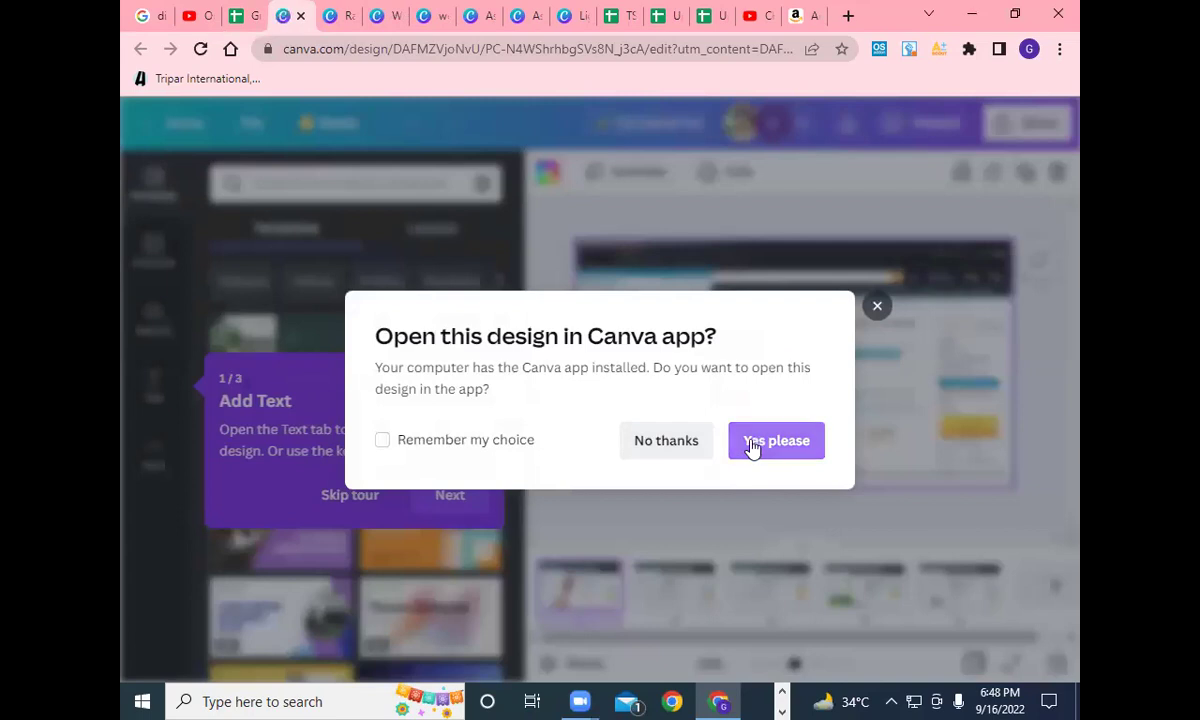
{"action": "left_click", "coordinate": [667, 446]}
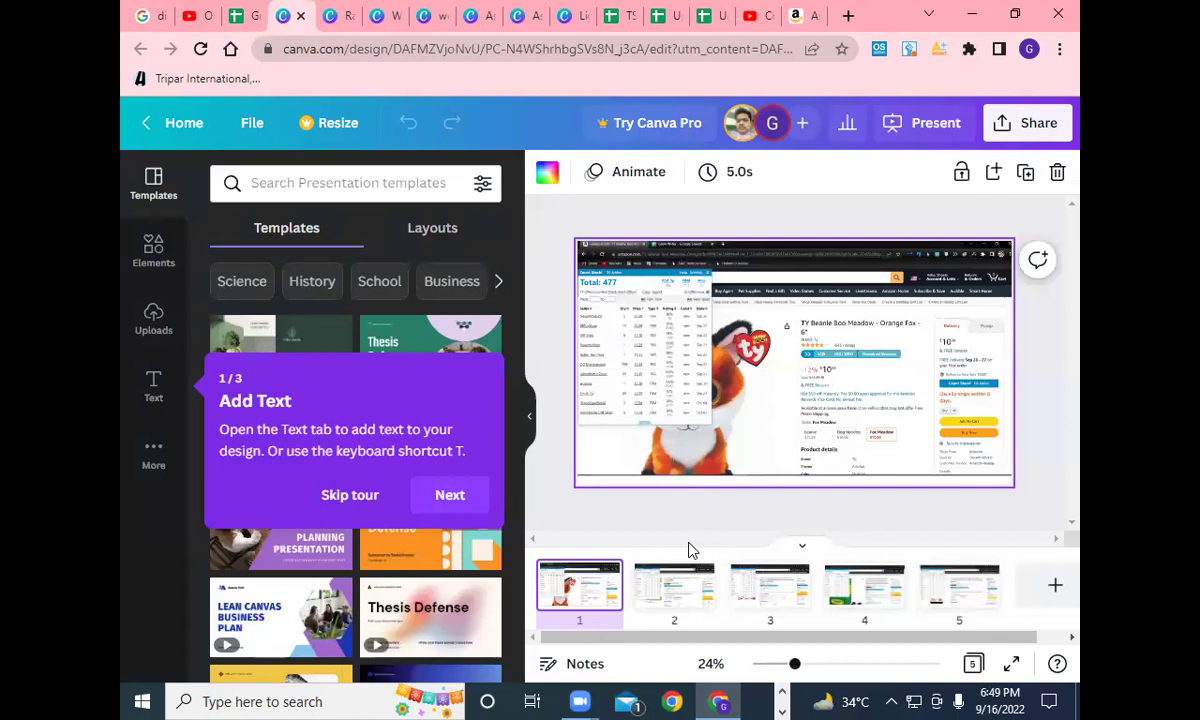
Go through slides 1 to 5 of the A5 design and check the Amazon product and stock count screenshot on each.
{"action": "left_click", "coordinate": [677, 600]}
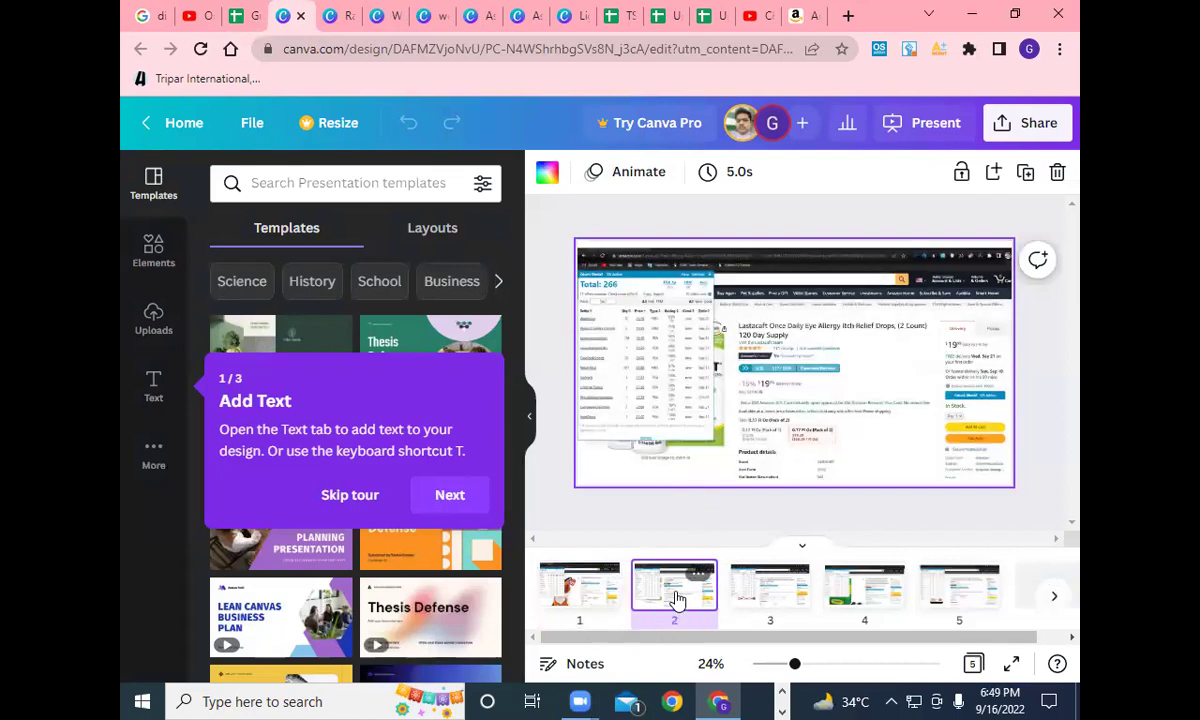
{"action": "double_click", "coordinate": [770, 432]}
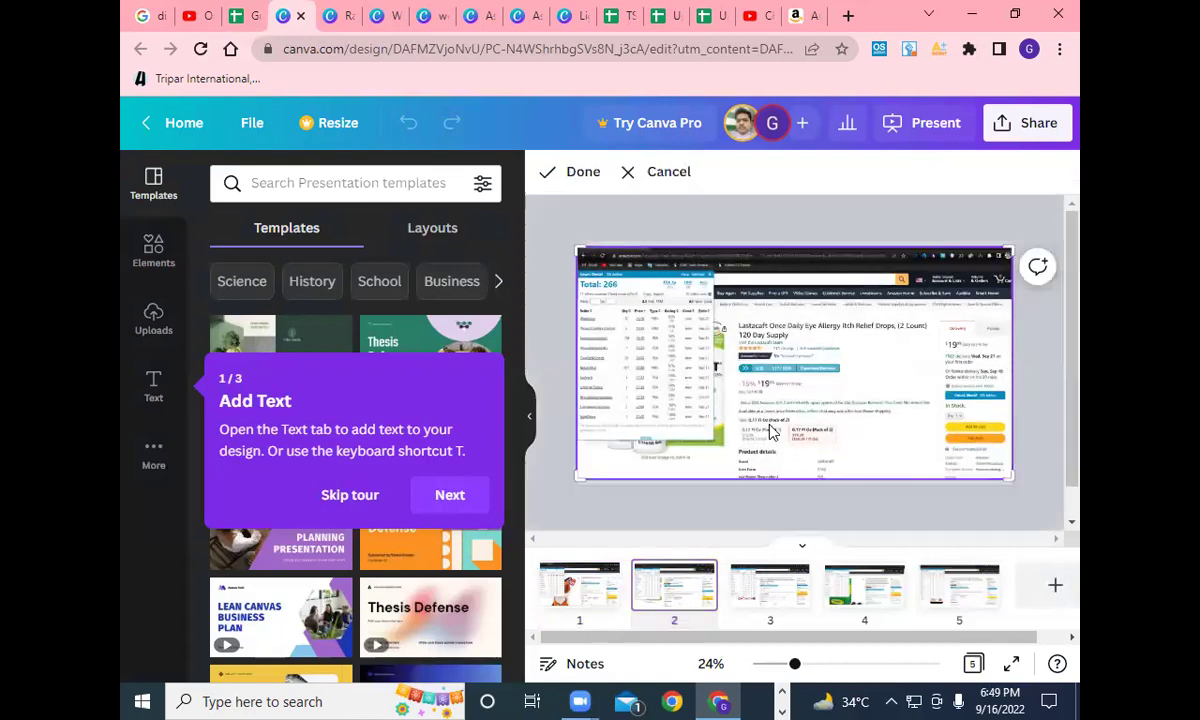
{"action": "left_click", "coordinate": [767, 600]}
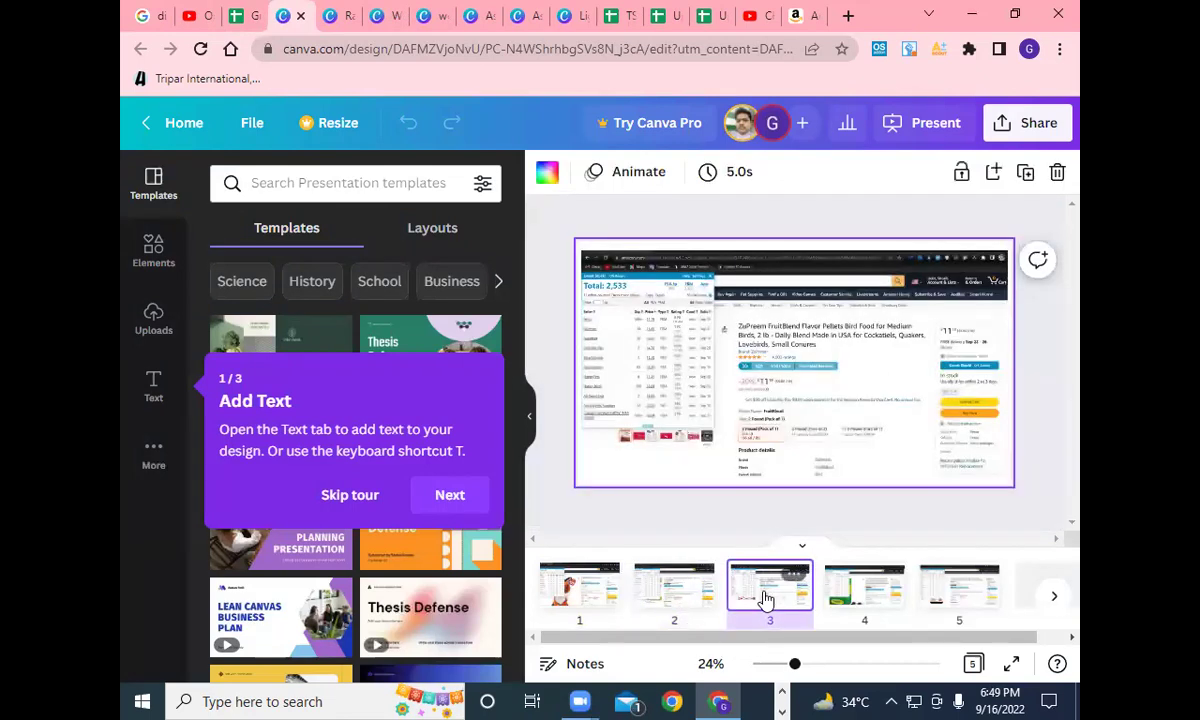
{"action": "left_click", "coordinate": [866, 600]}
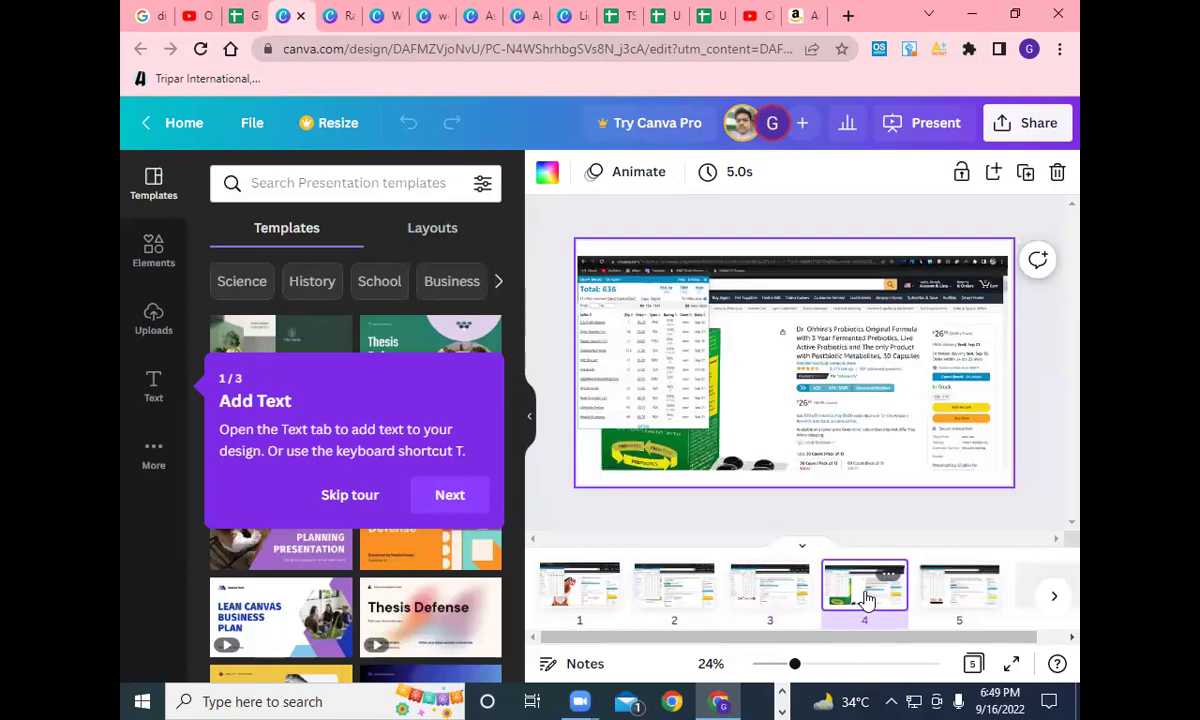
{"action": "left_click", "coordinate": [948, 594]}
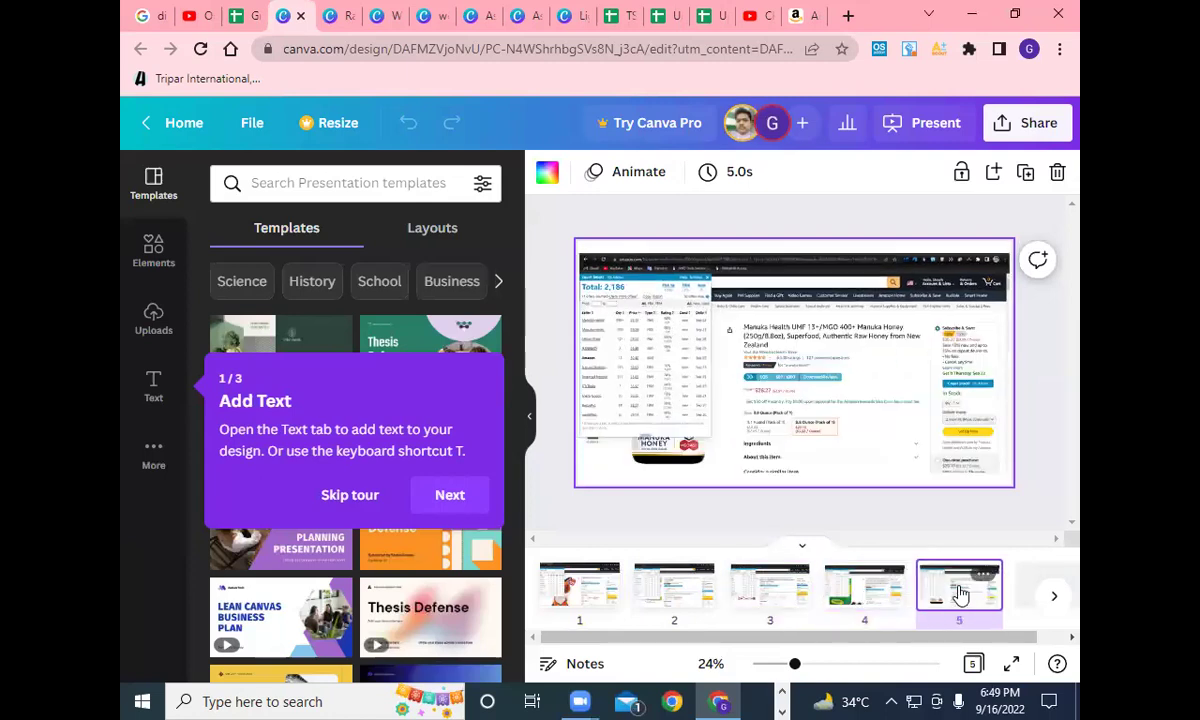
{"action": "left_click", "coordinate": [581, 600]}
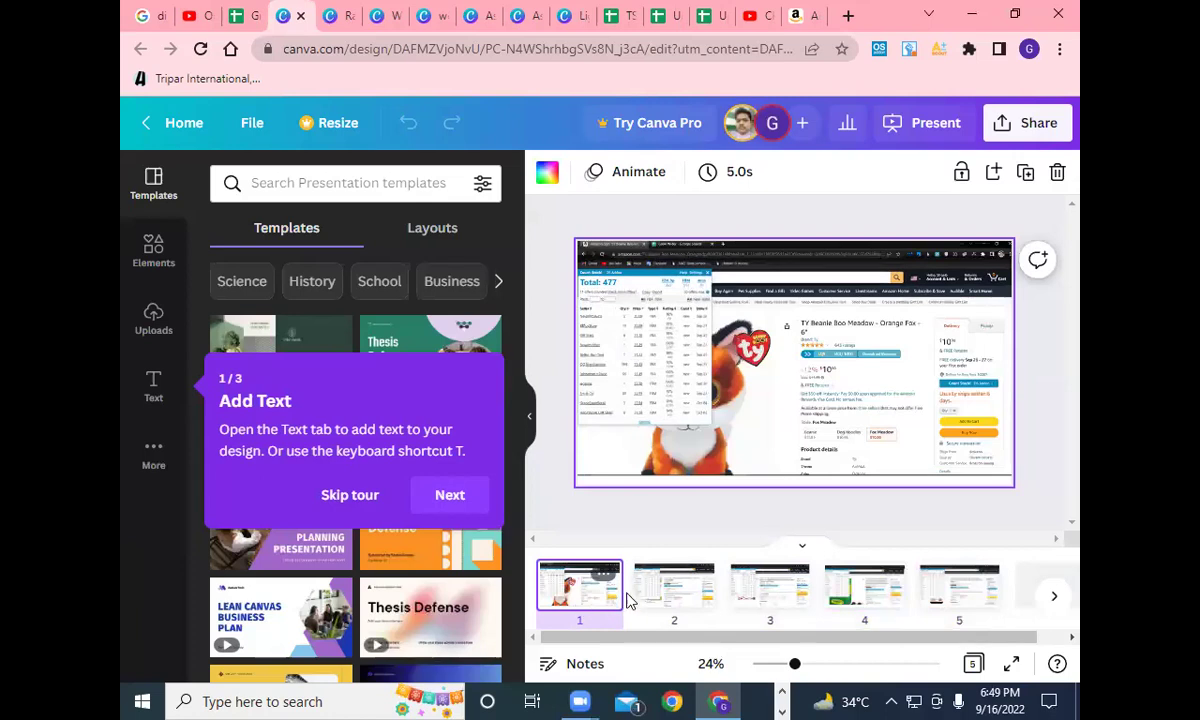
{"action": "left_click", "coordinate": [660, 598]}
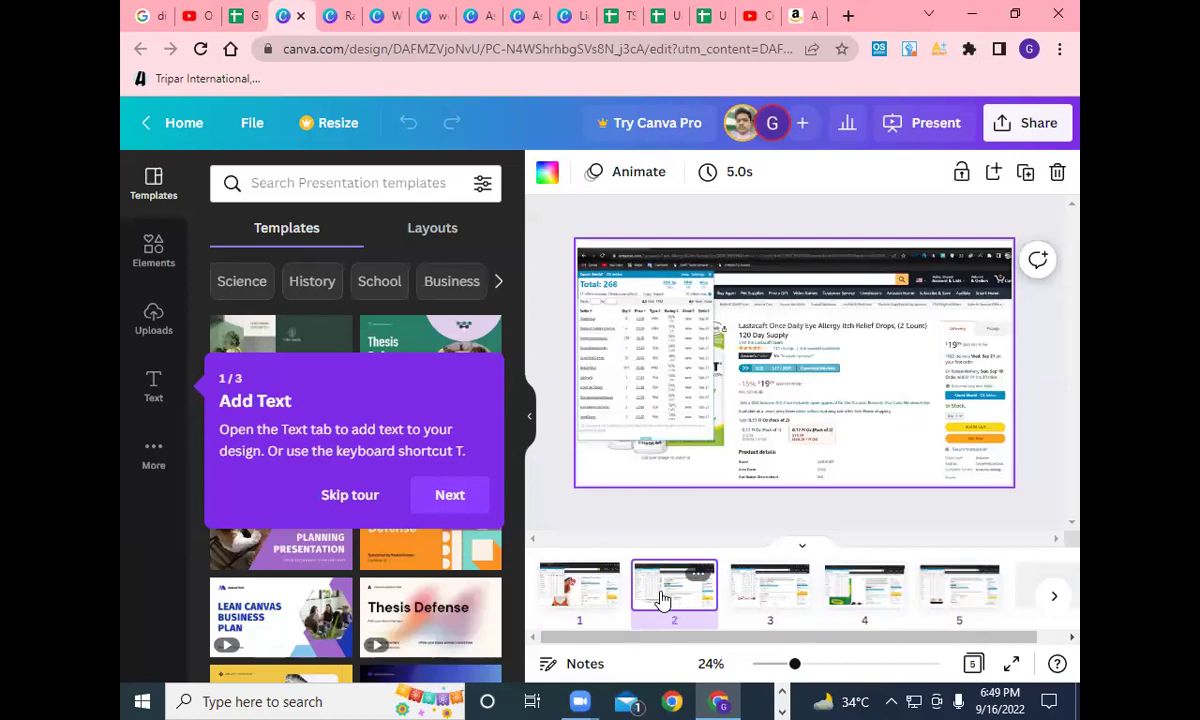
{"action": "left_click", "coordinate": [778, 590]}
{"action": "left_click", "coordinate": [850, 592]}
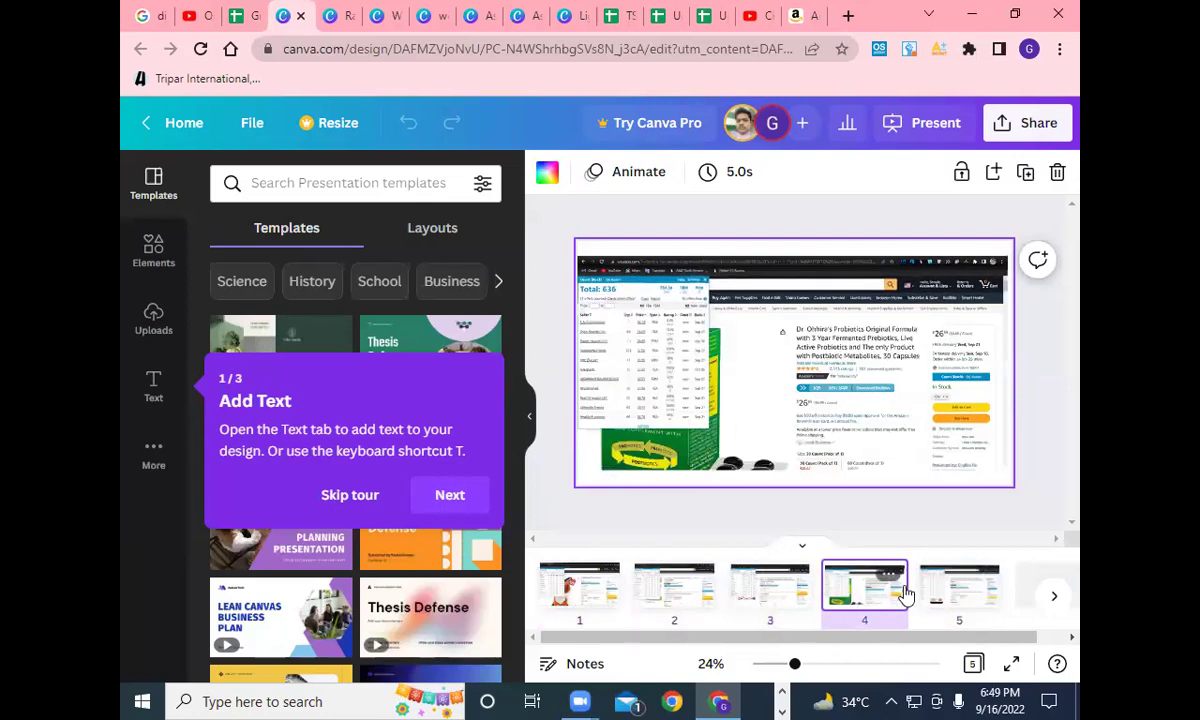
{"action": "left_click", "coordinate": [950, 593]}
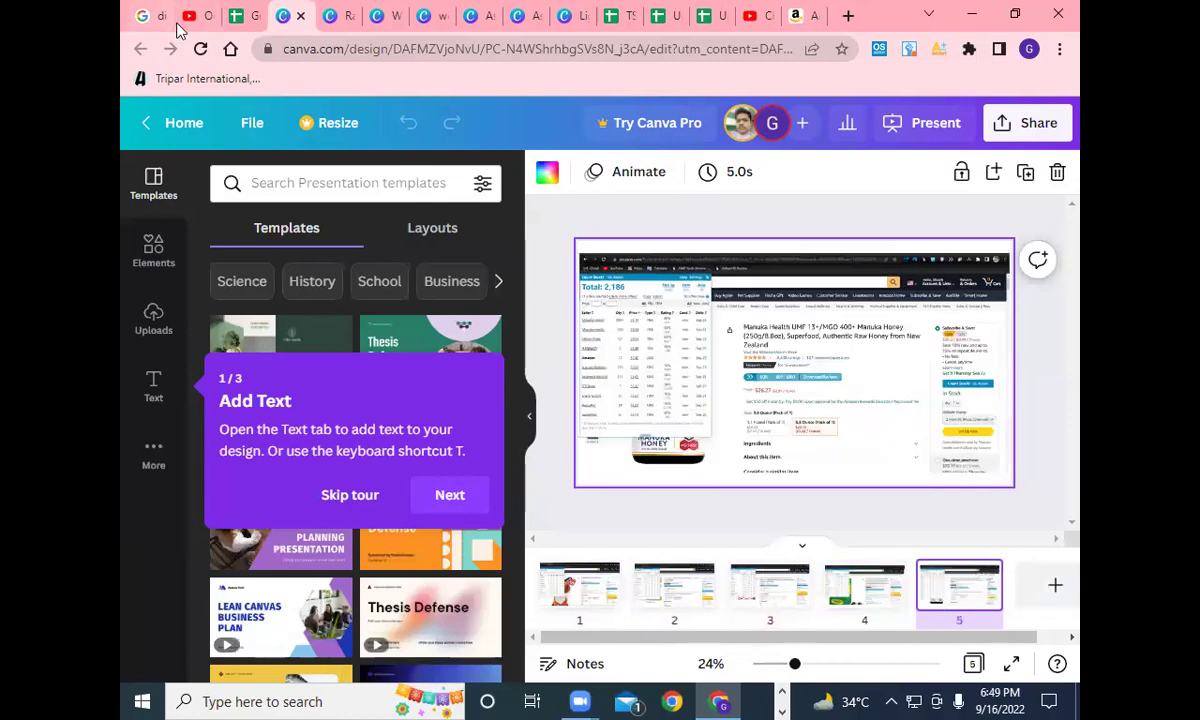
Return to the PERFORMANCE SHEET of the Grow Wider spreadsheet and enter the A #06 mark for the student in row 10.
{"action": "left_click", "coordinate": [243, 16]}
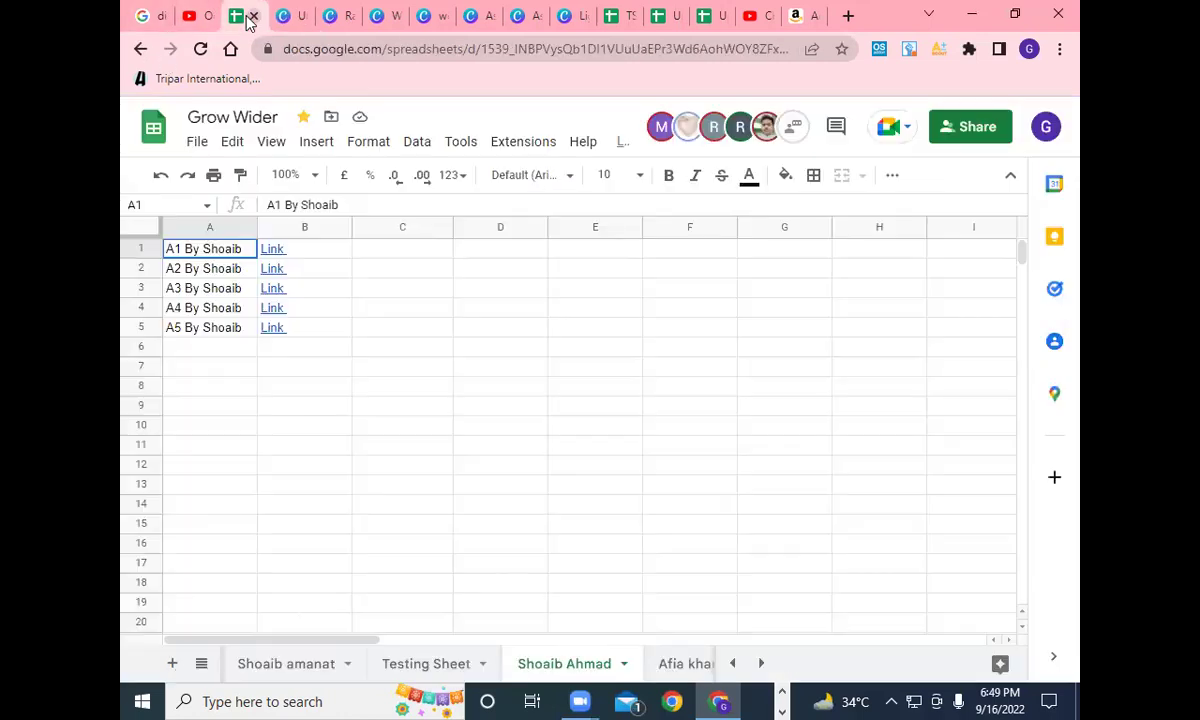
{"action": "left_click", "coordinate": [201, 663]}
{"action": "scroll", "coordinate": [333, 470], "scroll_direction": "up", "scroll_amount": 2}
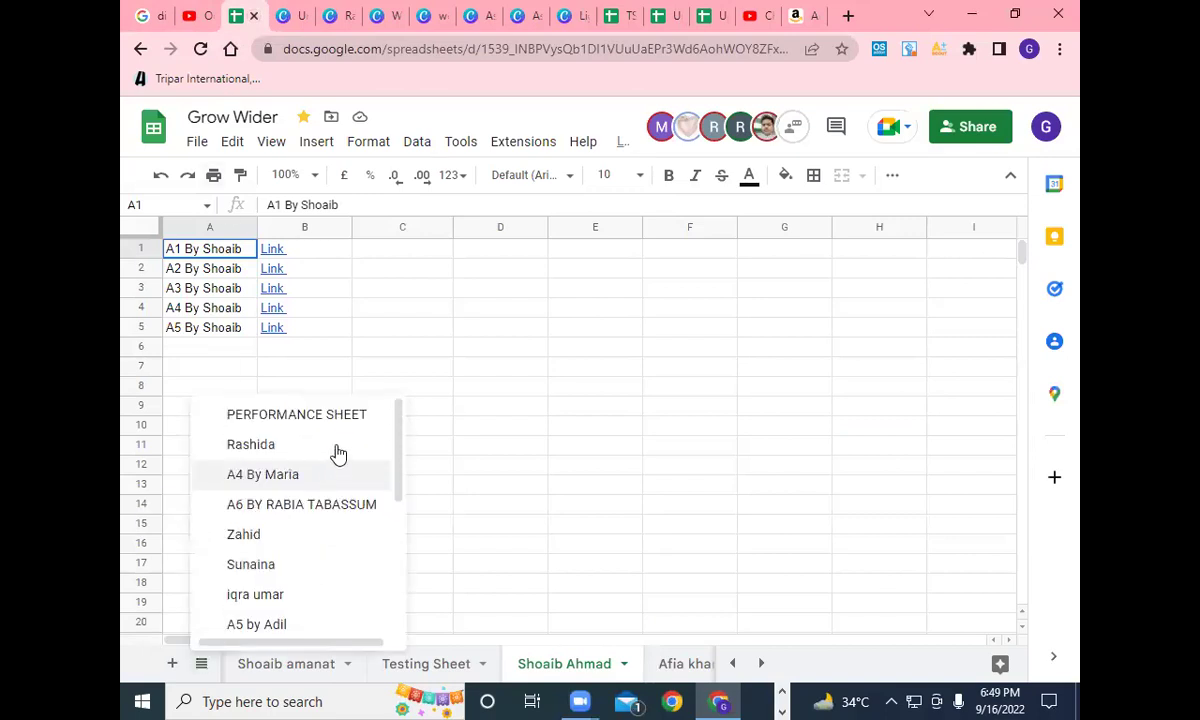
{"action": "left_click", "coordinate": [345, 416]}
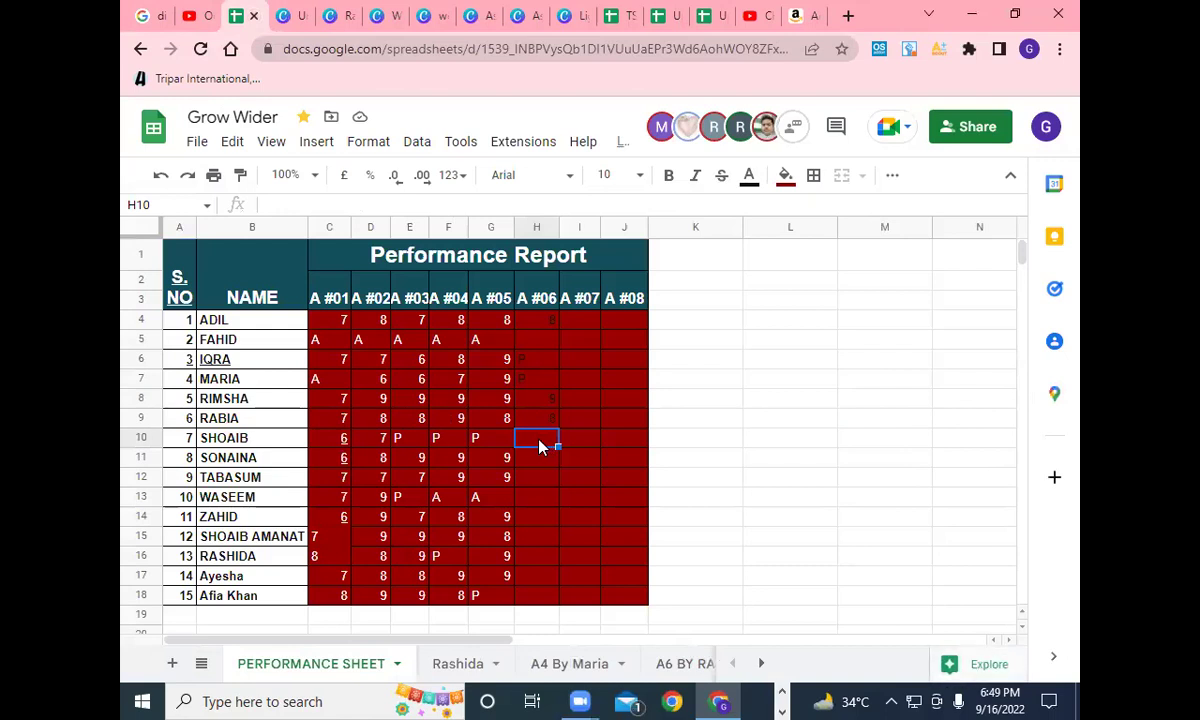
{"action": "key", "text": "Return"}
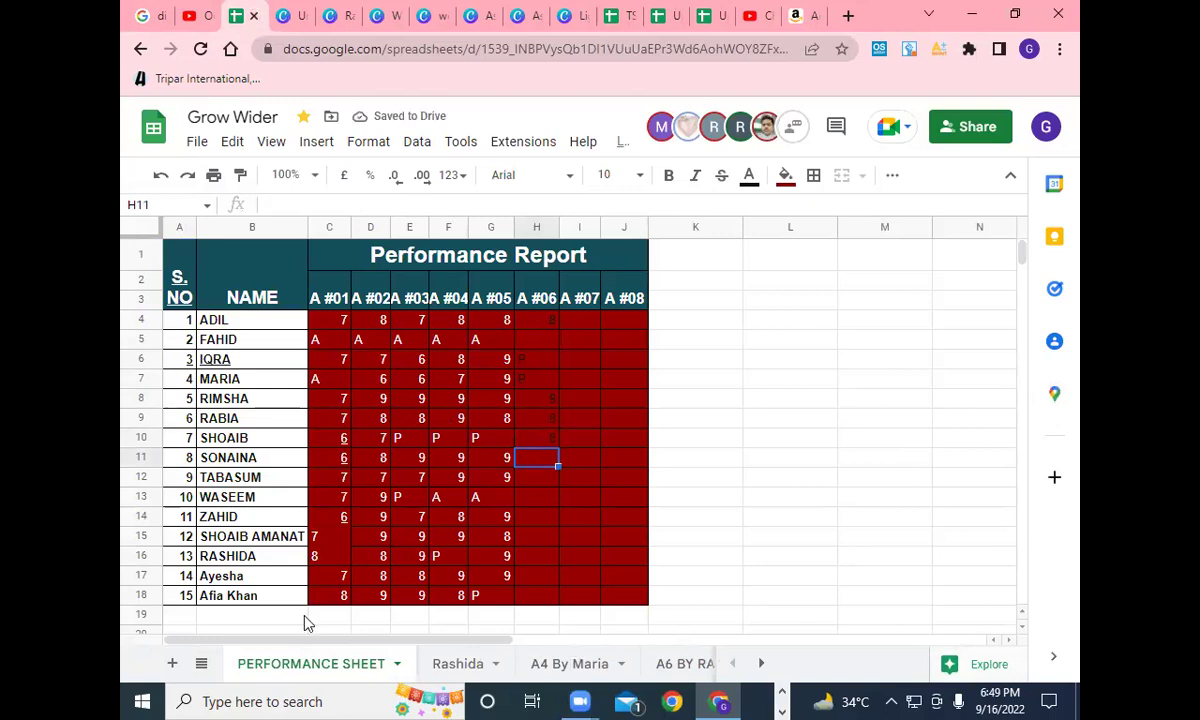
Go to the sheet of the student listed in row 11 and open the A6 link in cell B6.
{"action": "left_click", "coordinate": [201, 663]}
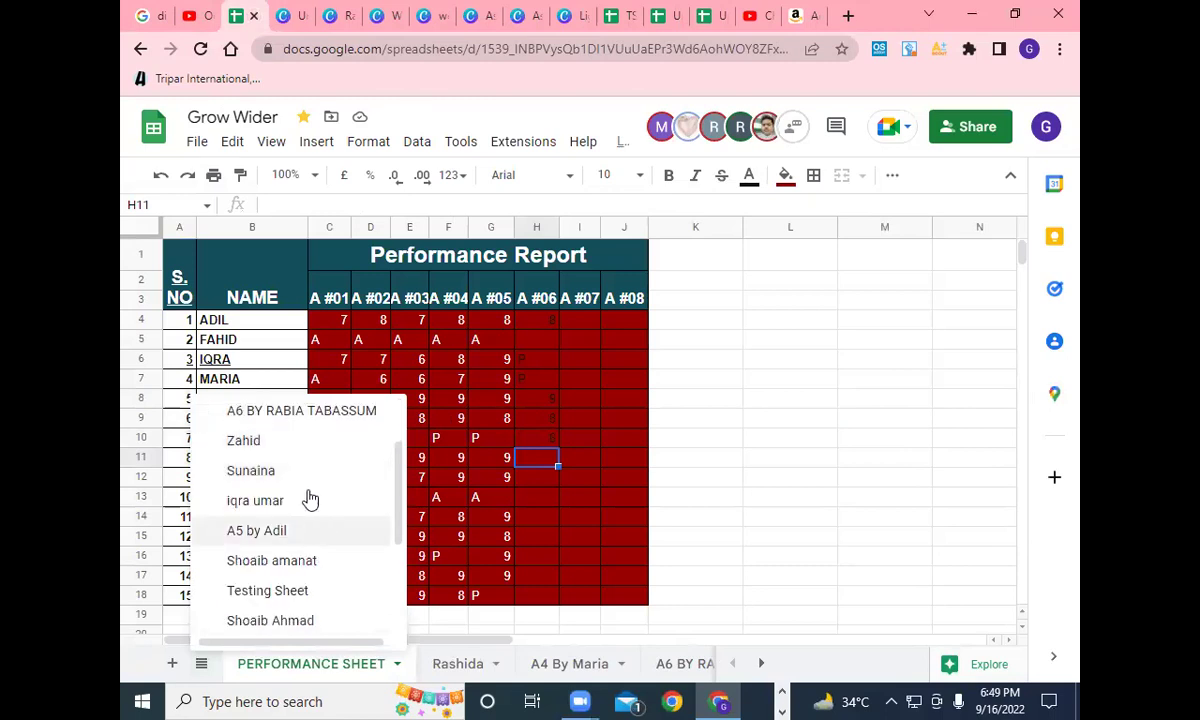
{"action": "left_click", "coordinate": [306, 478]}
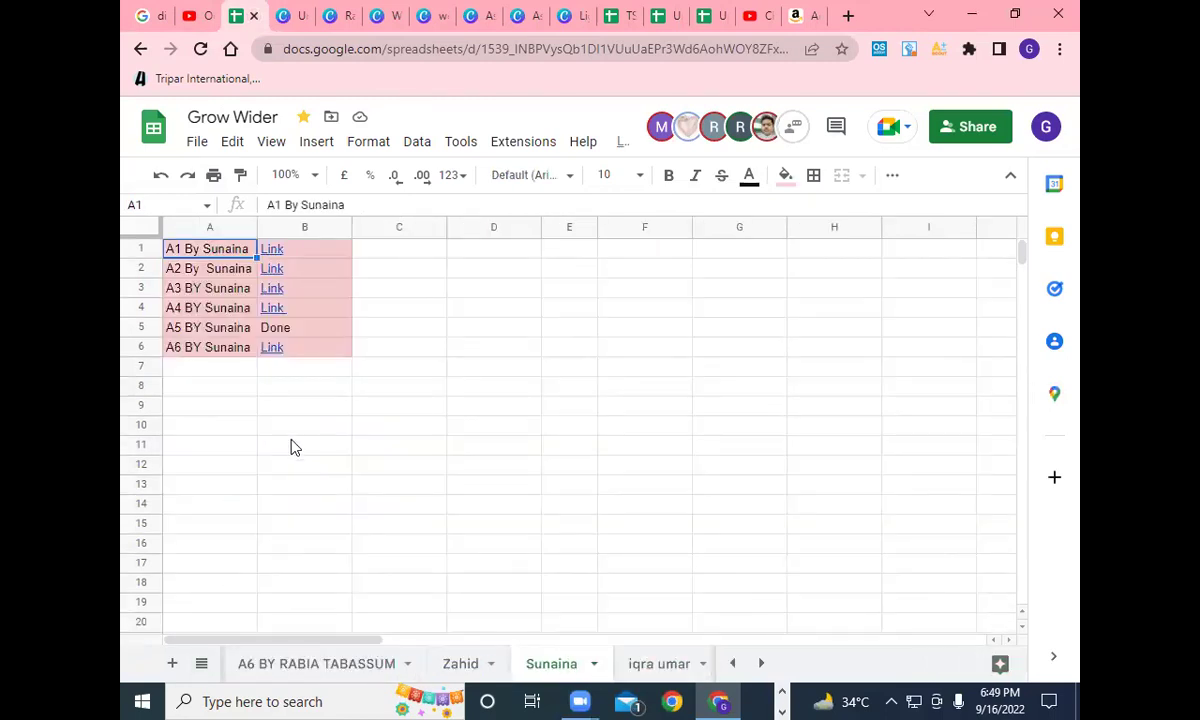
{"action": "mouse_move", "coordinate": [277, 349]}
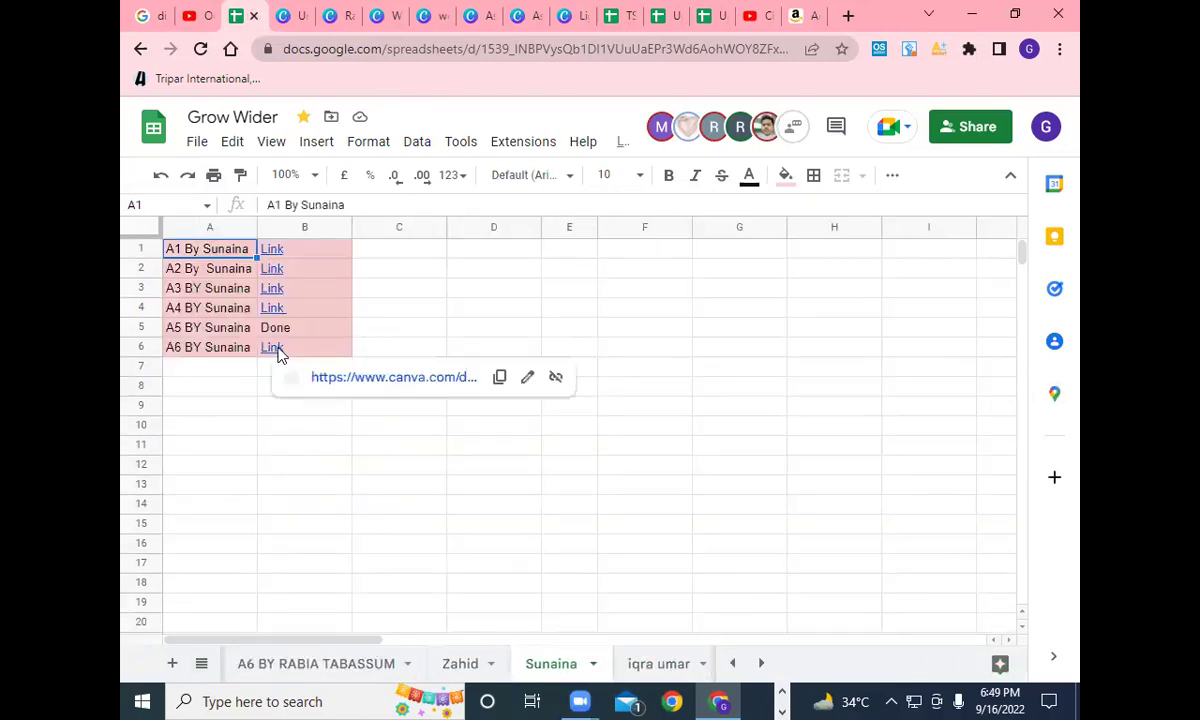
{"action": "left_click", "coordinate": [356, 378]}
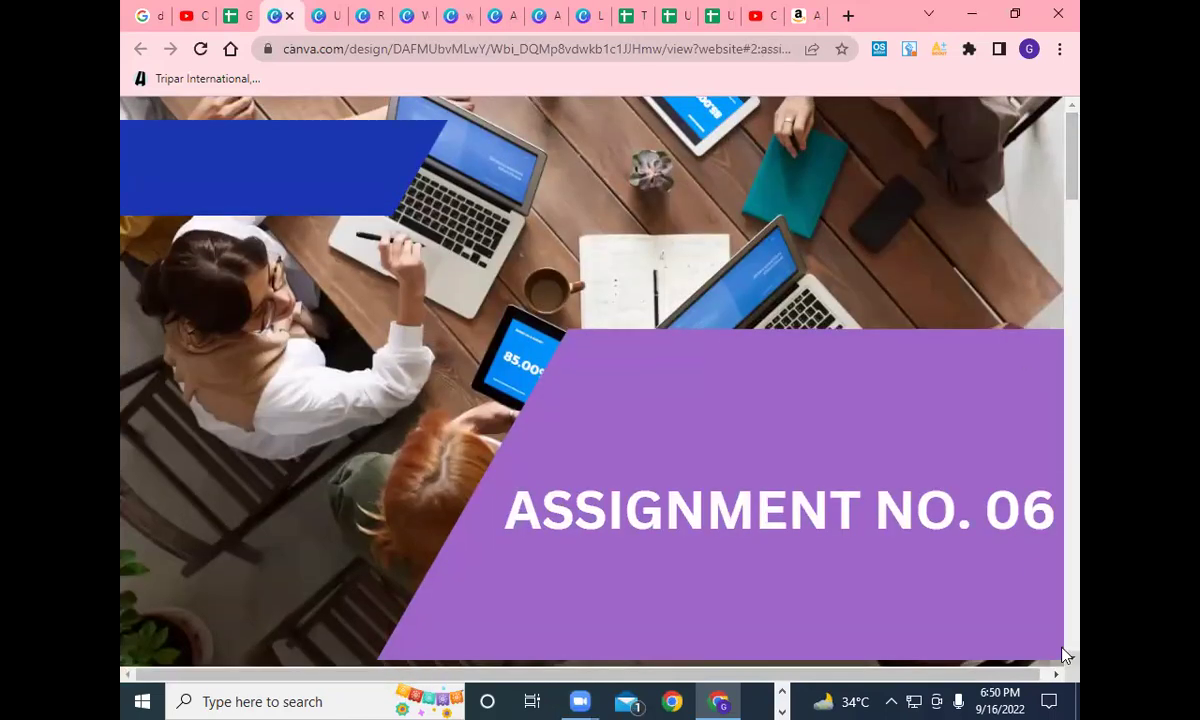
Review the Assignment No. 06 presentation from the title slide down through the Amazon product and stock count screenshots.
{"action": "scroll", "coordinate": [1063, 650], "scroll_direction": "down", "scroll_amount": 3}
{"action": "scroll", "coordinate": [1063, 655], "scroll_direction": "down", "scroll_amount": 5}
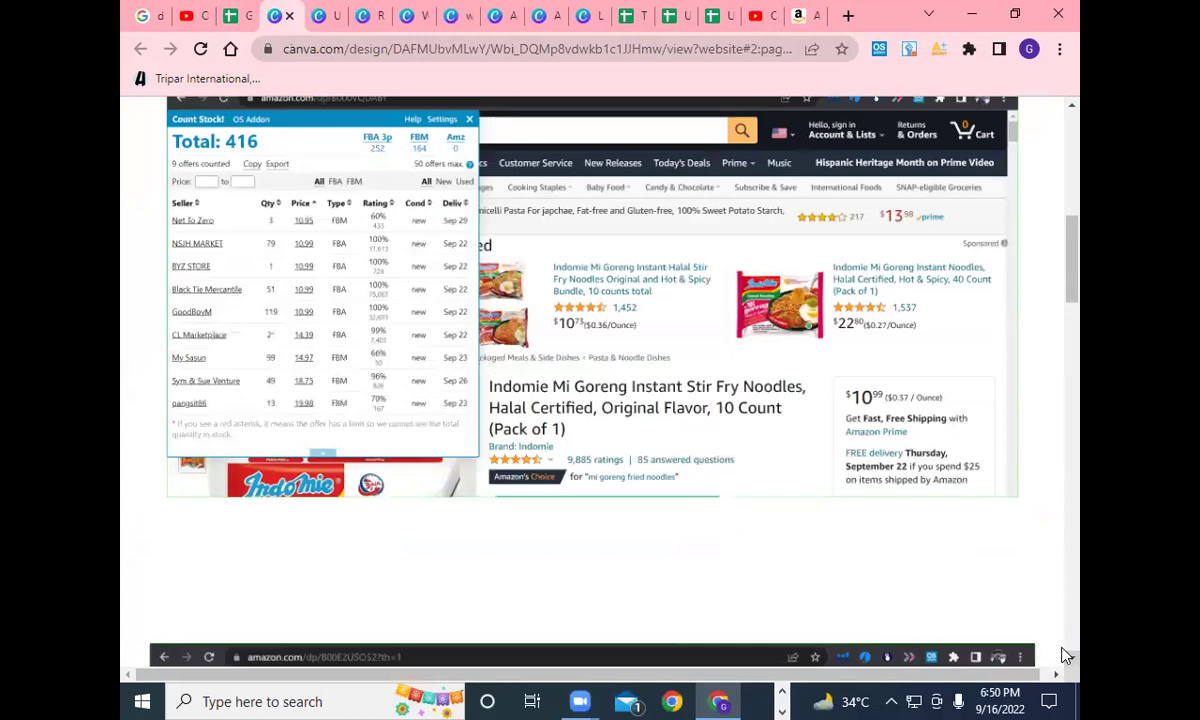
{"action": "scroll", "coordinate": [1066, 655], "scroll_direction": "down", "scroll_amount": 5}
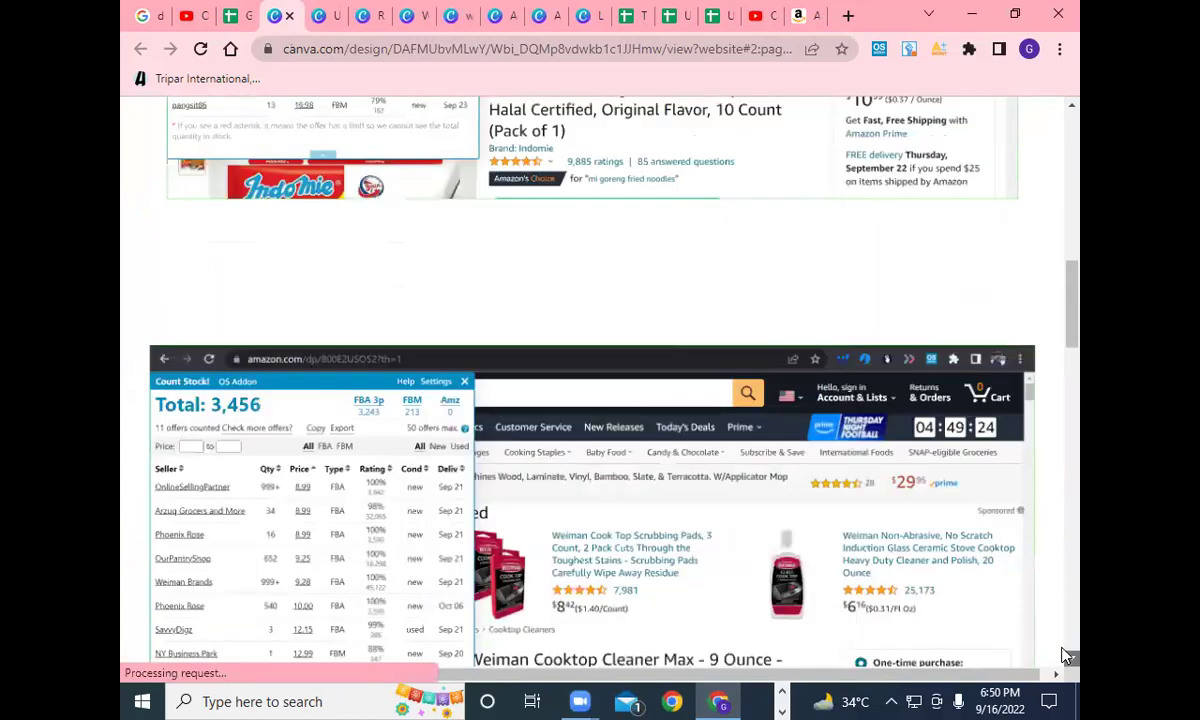
{"action": "scroll", "coordinate": [1066, 655], "scroll_direction": "down", "scroll_amount": 5}
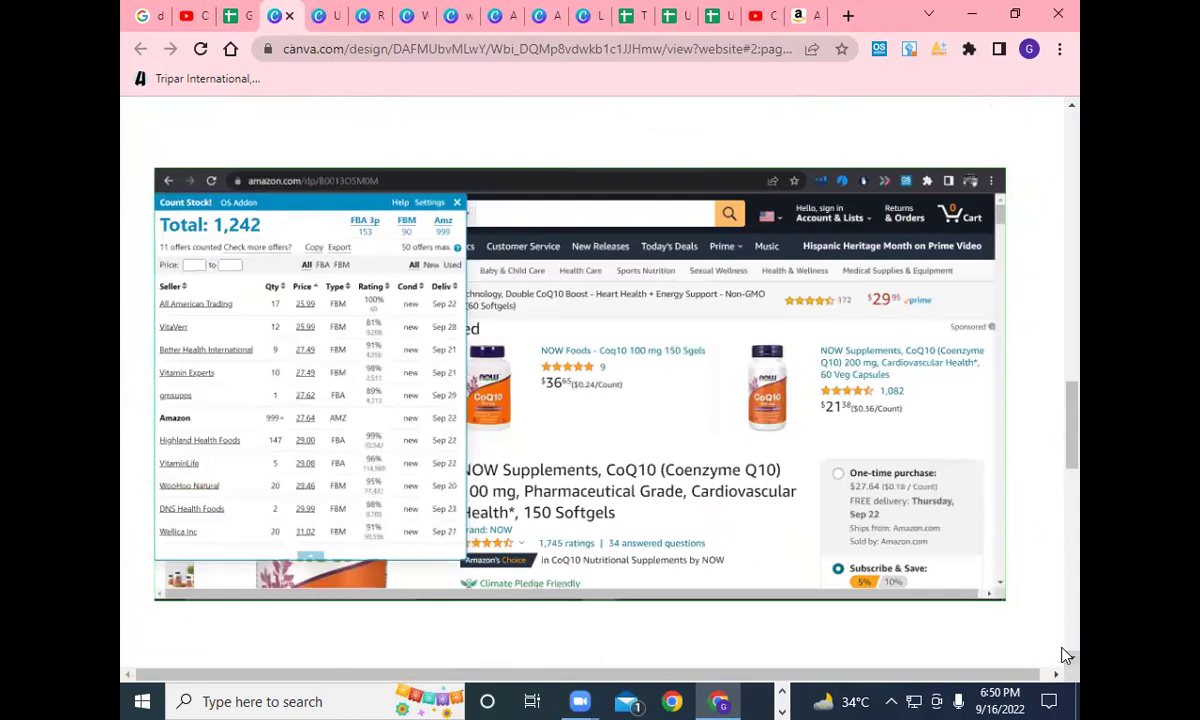
{"action": "scroll", "coordinate": [1066, 655], "scroll_direction": "down", "scroll_amount": 5}
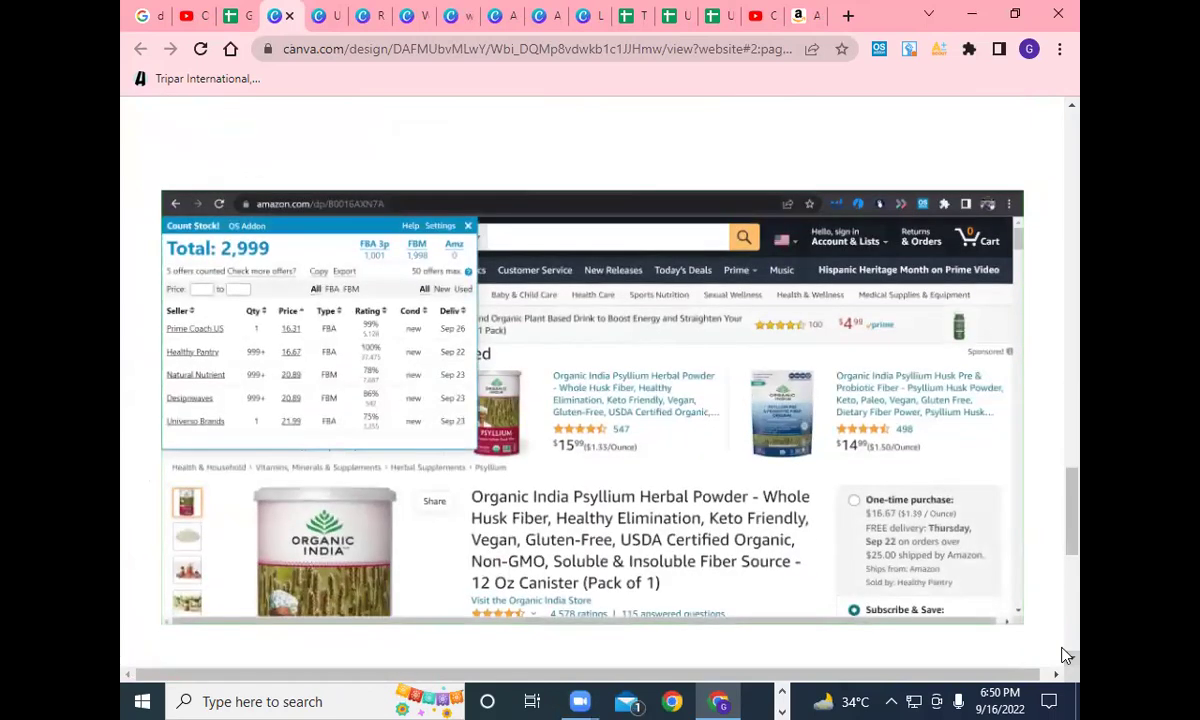
{"action": "scroll", "coordinate": [1066, 655], "scroll_direction": "down", "scroll_amount": 5}
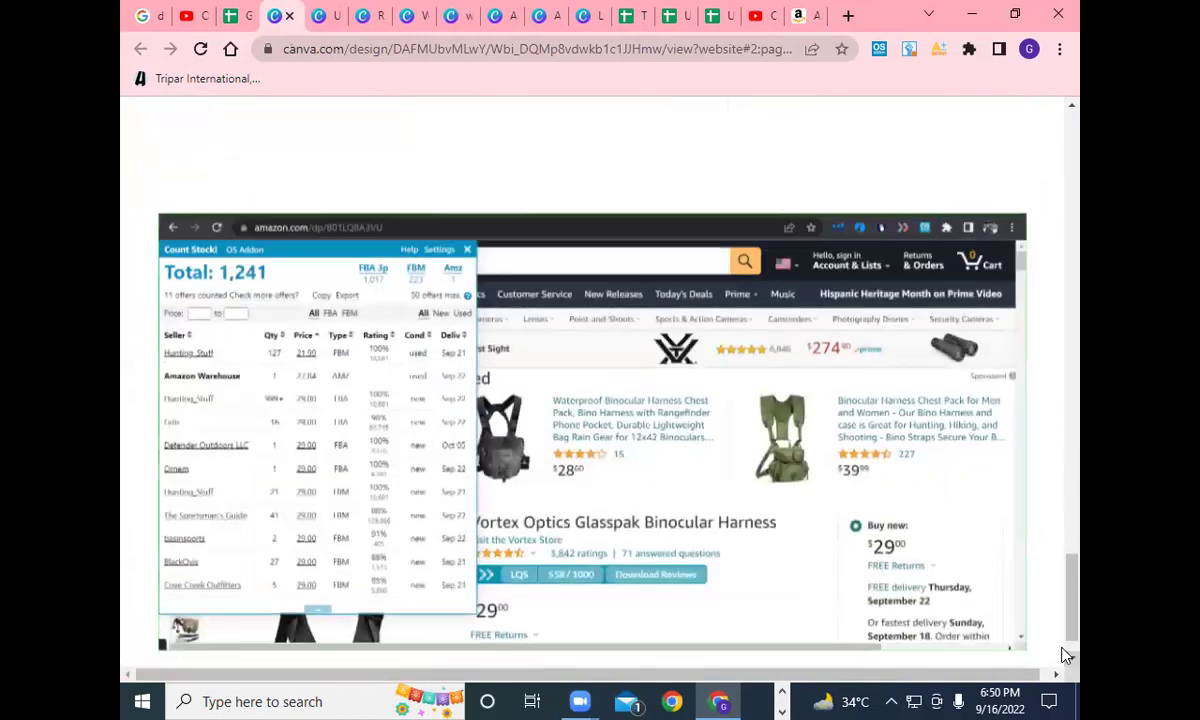
Return to the PERFORMANCE SHEET of the Grow Wider spreadsheet and enter 8 under A #06 for the student in row 11.
{"action": "left_click", "coordinate": [240, 18]}
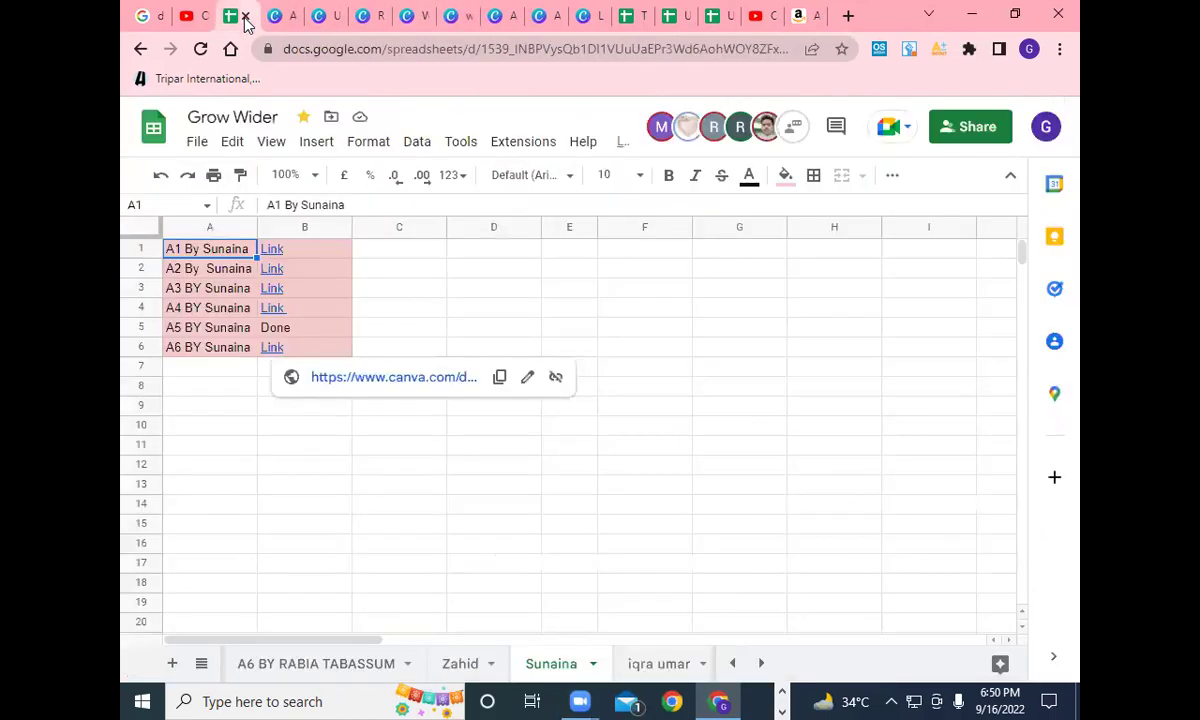
{"action": "left_click", "coordinate": [201, 663]}
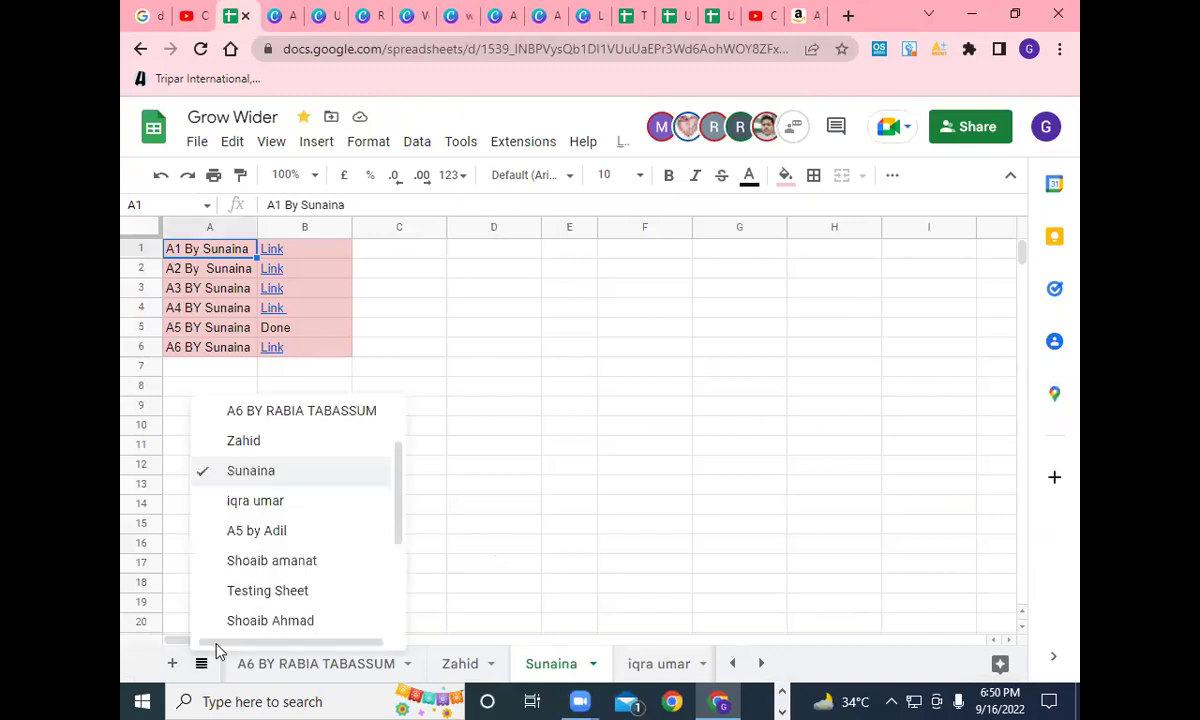
{"action": "scroll", "coordinate": [351, 441], "scroll_direction": "up", "scroll_amount": 2}
{"action": "scroll", "coordinate": [351, 441], "scroll_direction": "up", "scroll_amount": 1}
{"action": "left_click", "coordinate": [354, 418]}
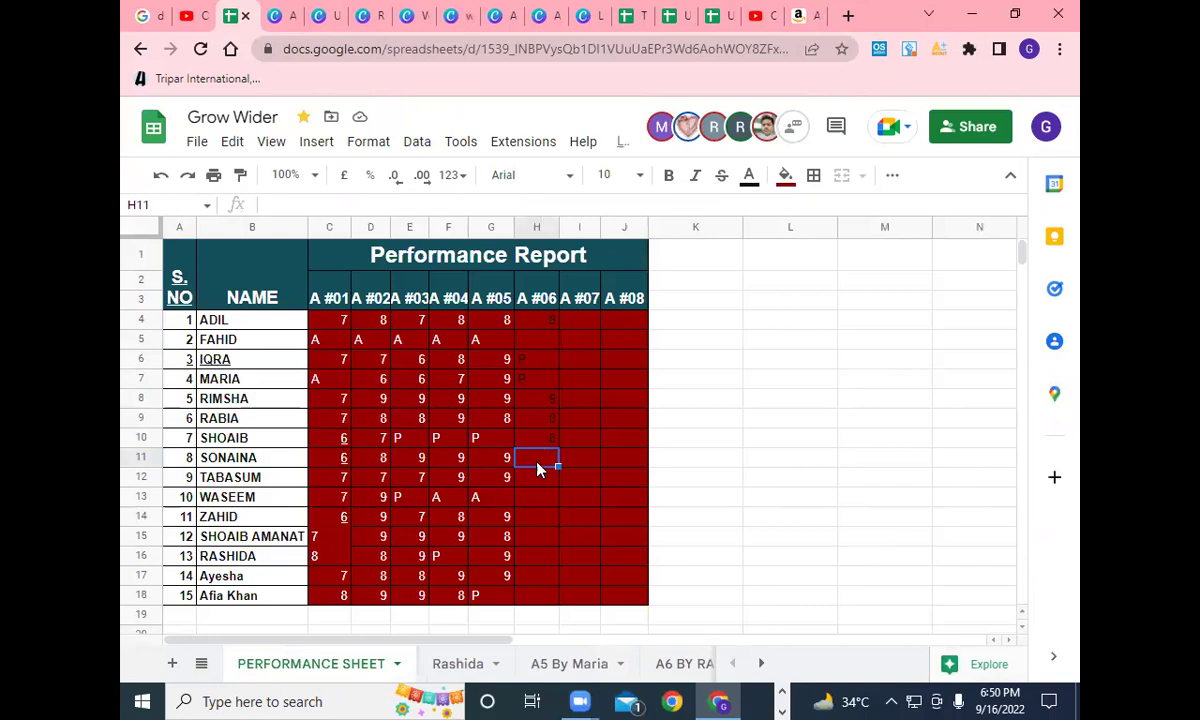
{"action": "type", "text": "8"}
{"action": "key", "text": "Return"}
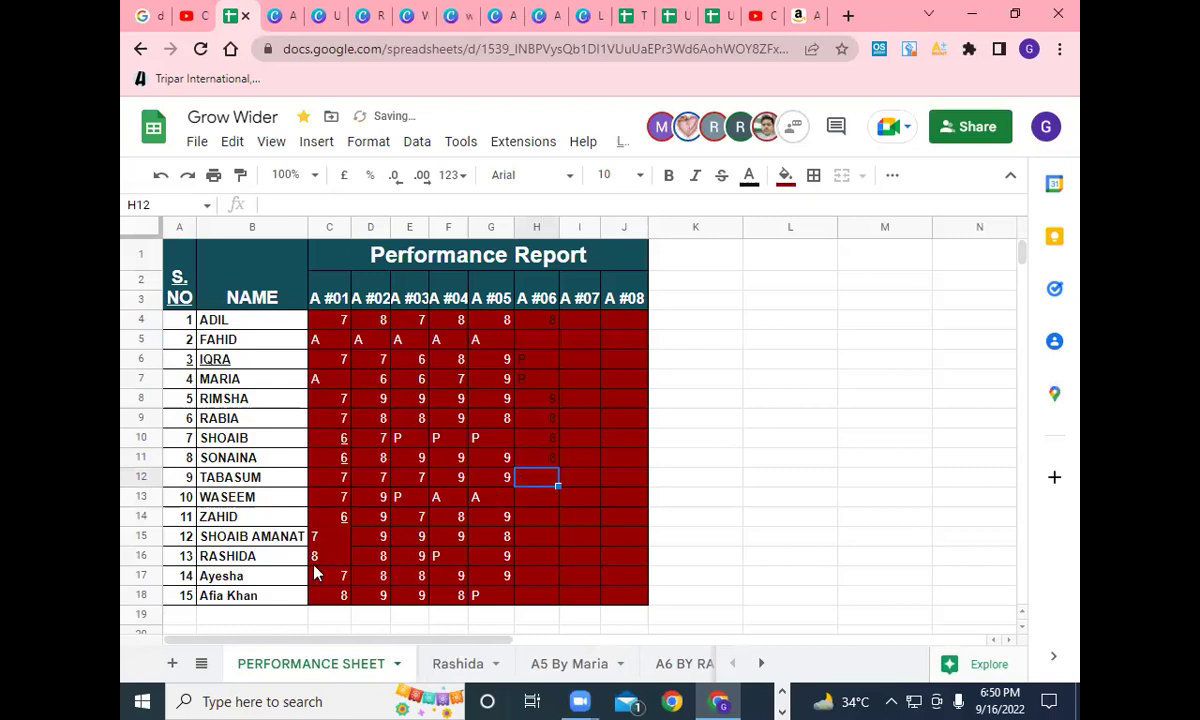
Go to the sheet of the student listed in row 12 and open the A5 link in cell B5.
{"action": "left_click", "coordinate": [205, 660]}
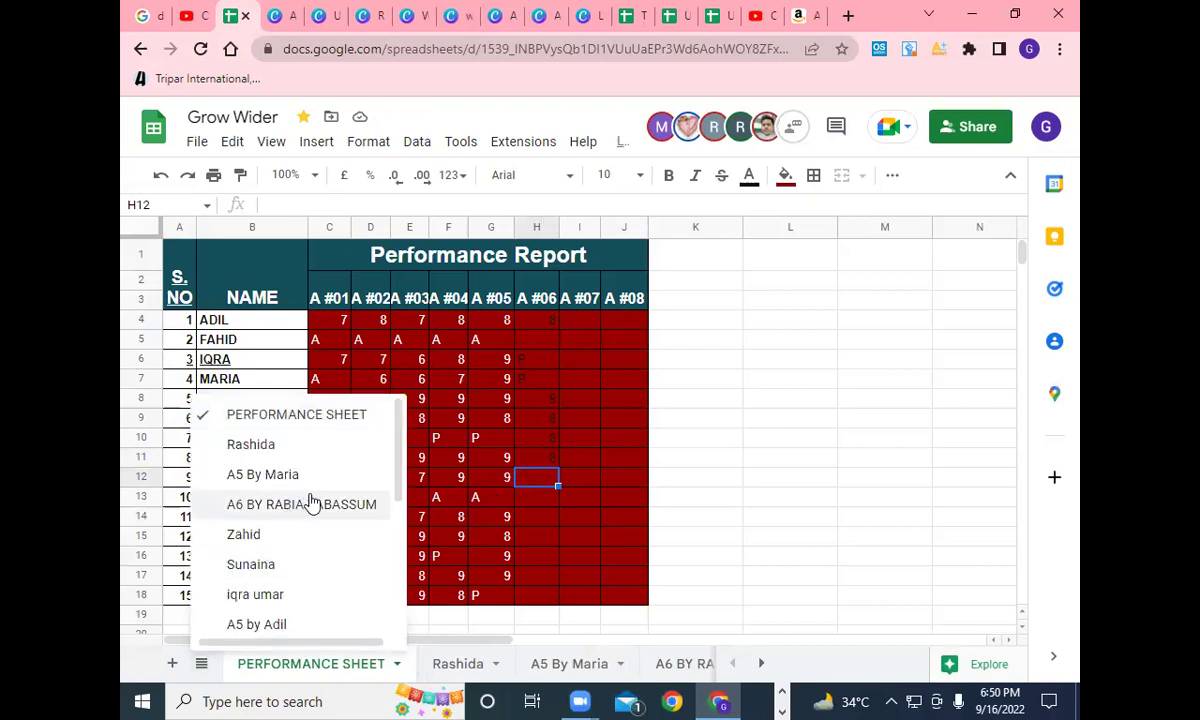
{"action": "scroll", "coordinate": [312, 515], "scroll_direction": "down", "scroll_amount": 2}
{"action": "scroll", "coordinate": [312, 520], "scroll_direction": "down", "scroll_amount": 1}
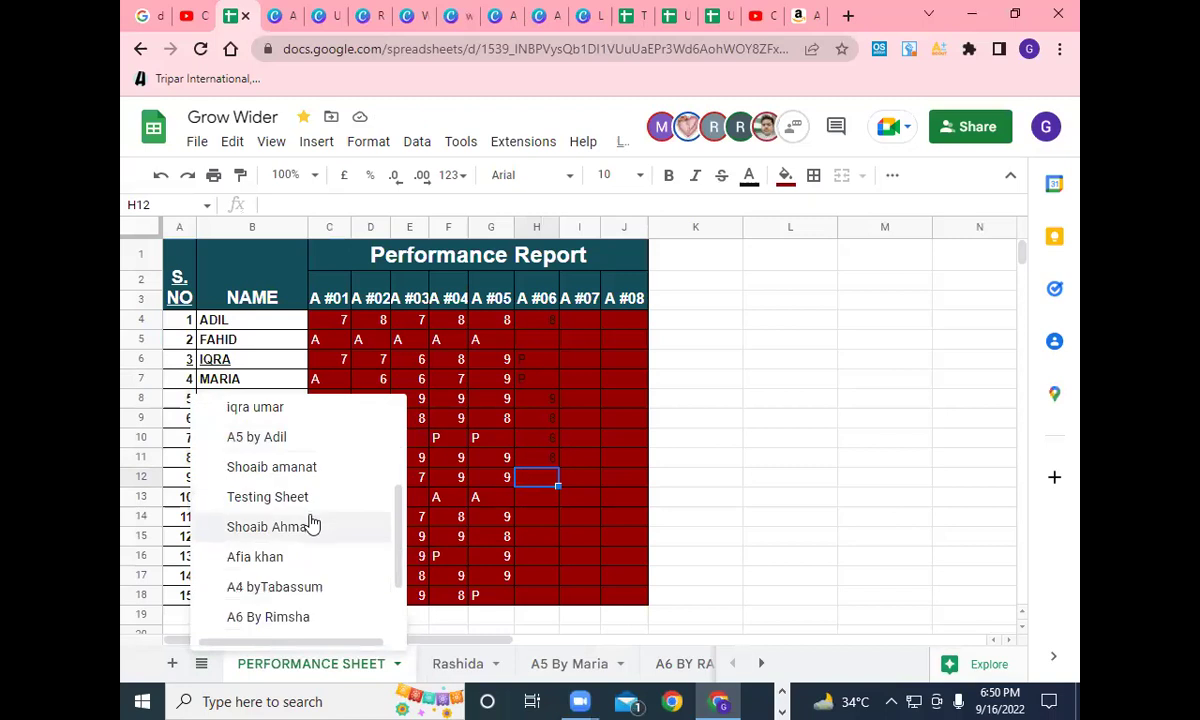
{"action": "left_click", "coordinate": [300, 590]}
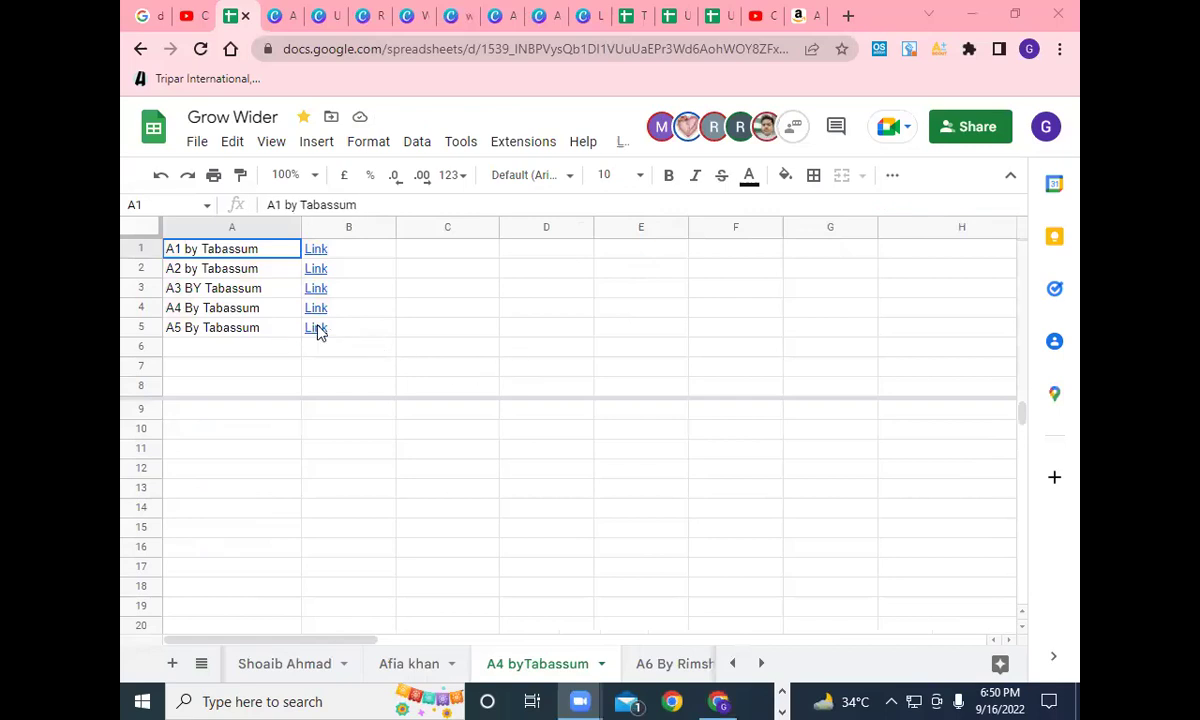
{"action": "left_click", "coordinate": [388, 364]}
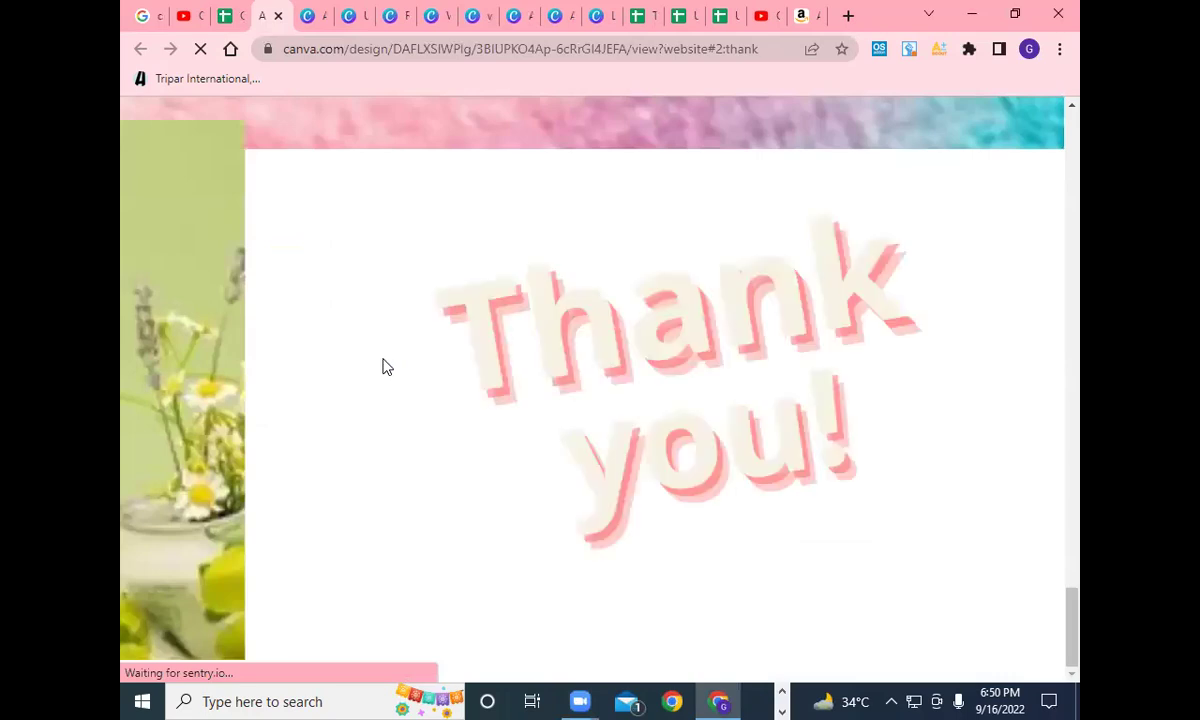
Review the Assignment no.5 presentation from the welcome slide through Screenshots No.1 to No.5 to the Thank you slide.
{"action": "left_click", "coordinate": [1073, 120]}
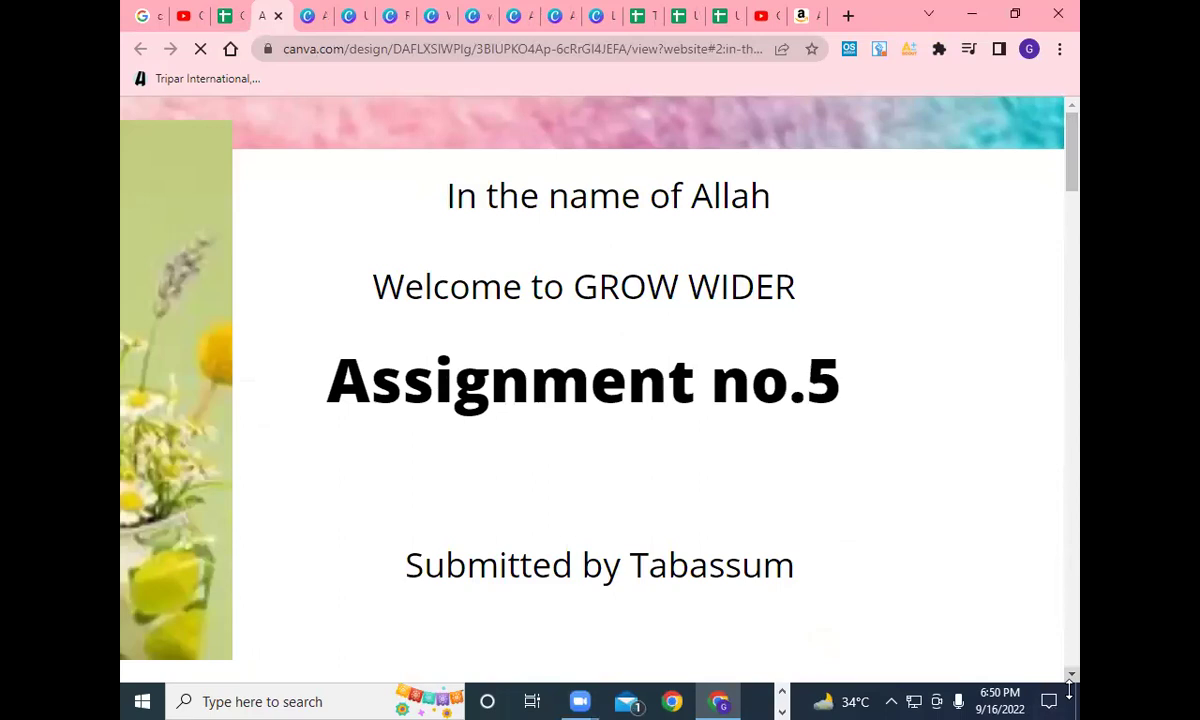
{"action": "scroll", "coordinate": [1069, 688], "scroll_direction": "down", "scroll_amount": 5}
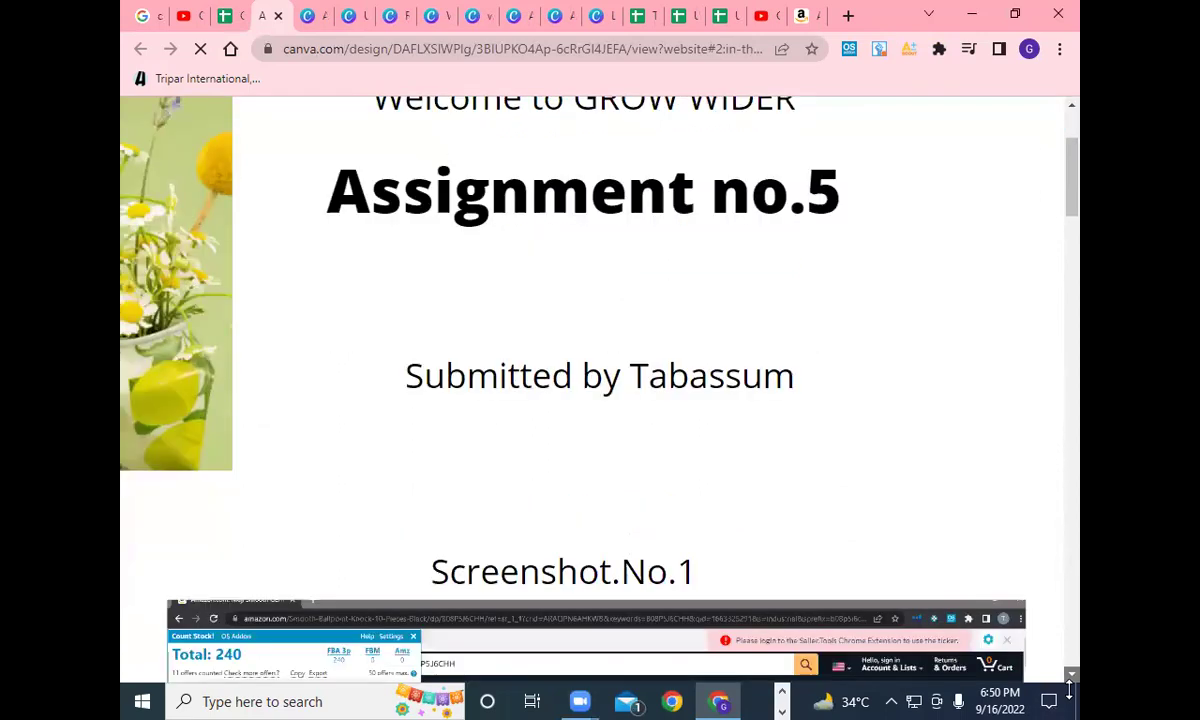
{"action": "scroll", "coordinate": [1069, 688], "scroll_direction": "down", "scroll_amount": 3}
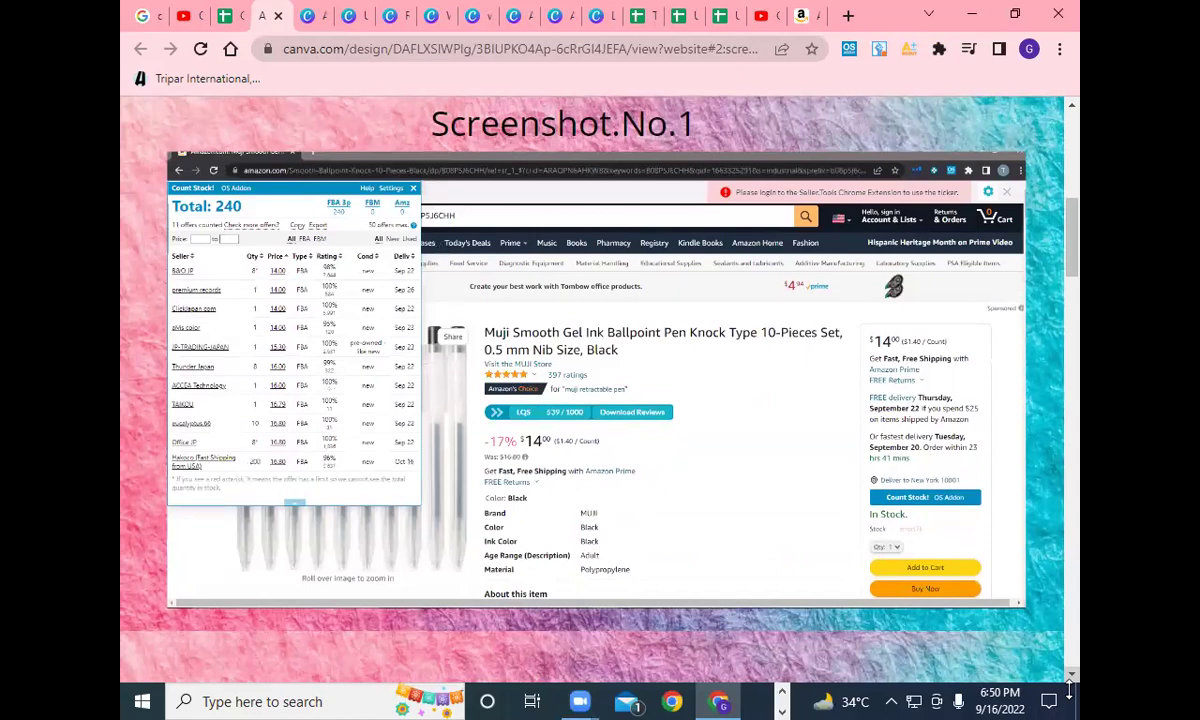
{"action": "scroll", "coordinate": [1069, 688], "scroll_direction": "down", "scroll_amount": 6}
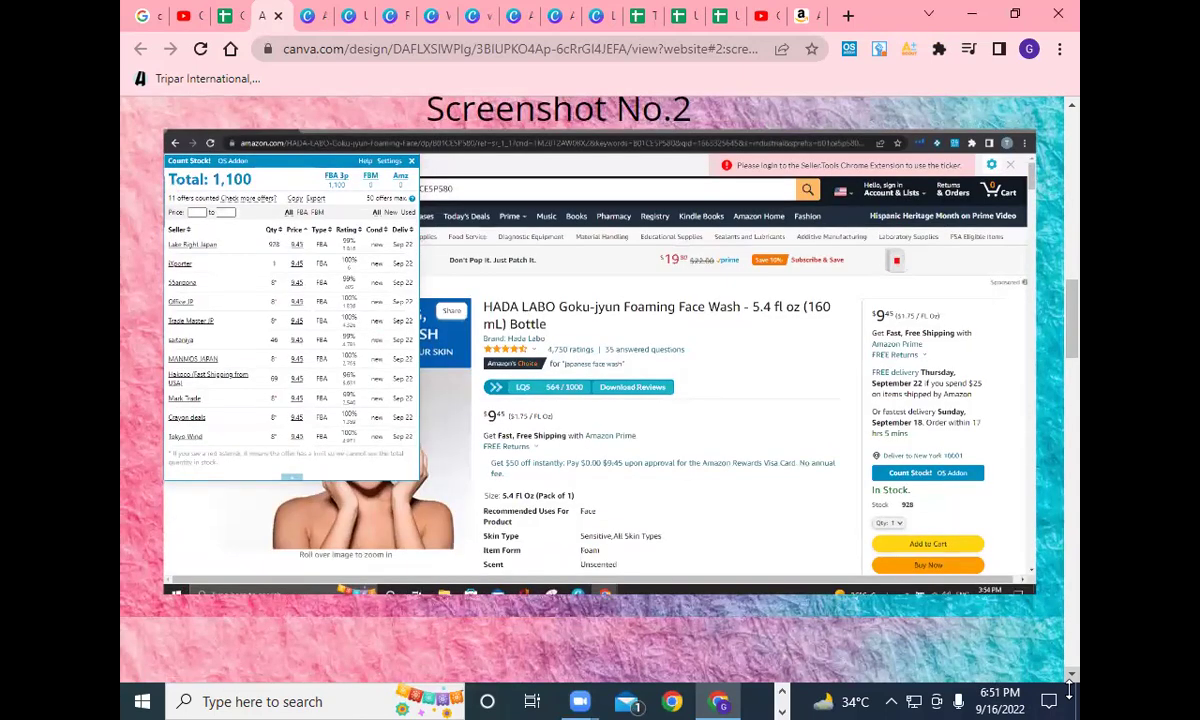
{"action": "scroll", "coordinate": [1069, 688], "scroll_direction": "down", "scroll_amount": 5}
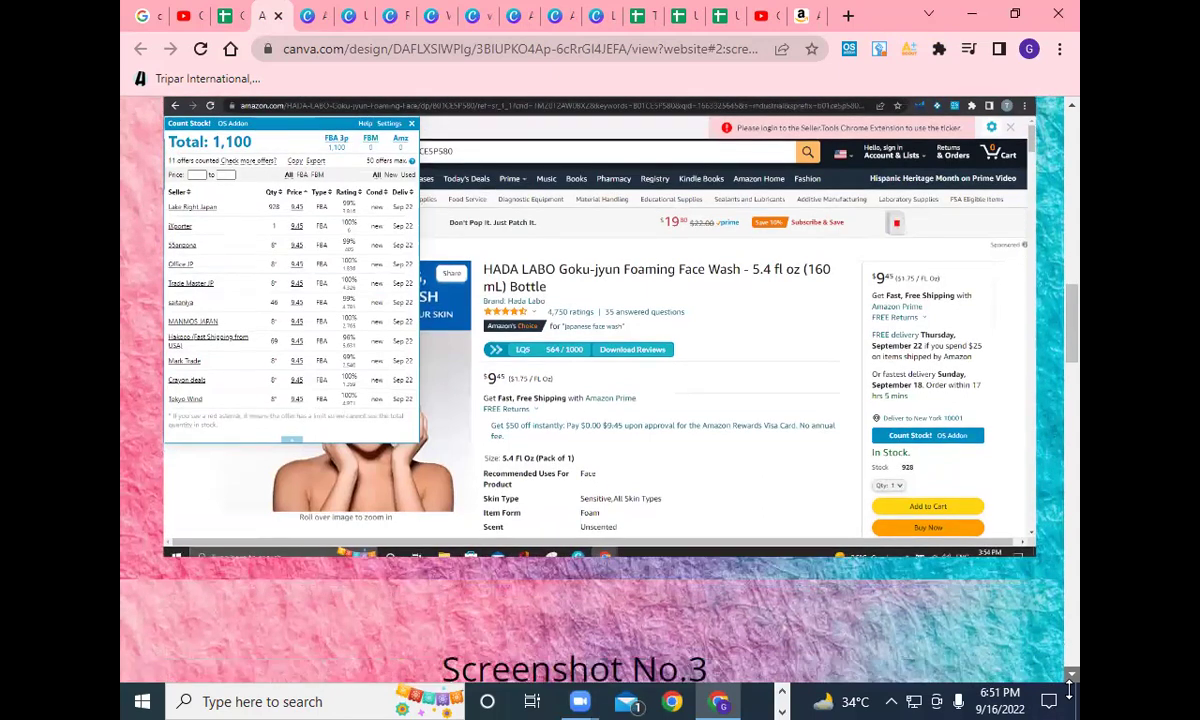
{"action": "scroll", "coordinate": [1069, 688], "scroll_direction": "down", "scroll_amount": 1}
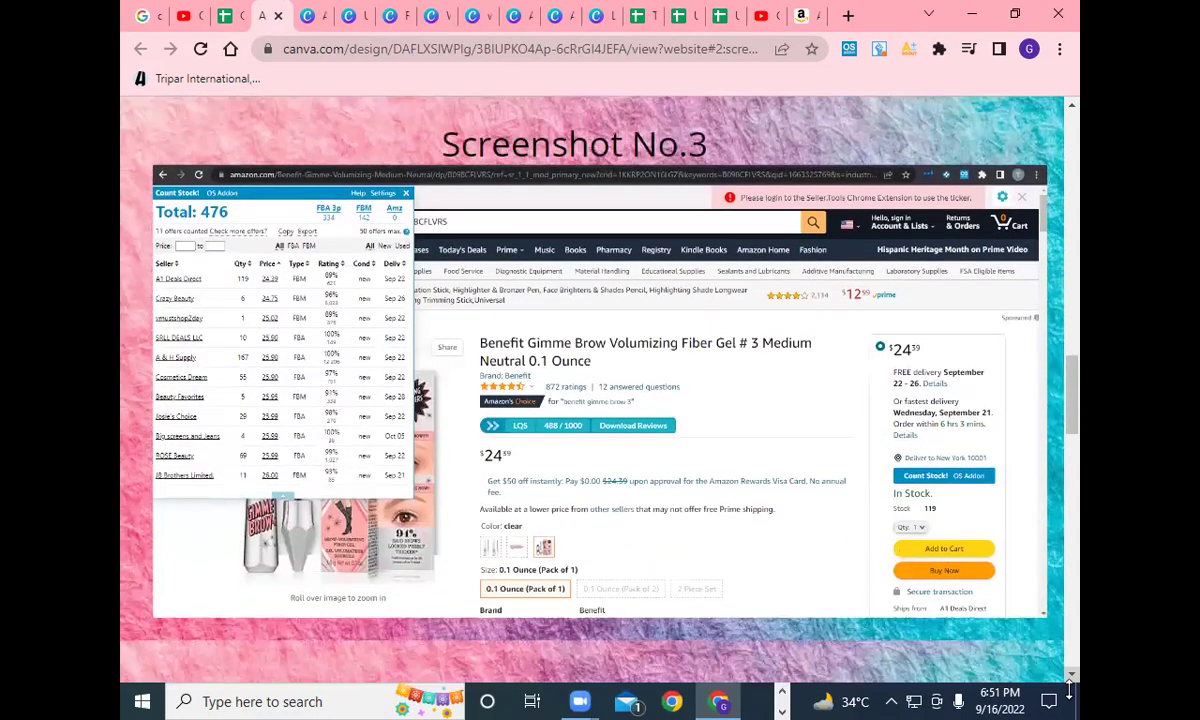
{"action": "scroll", "coordinate": [1069, 688], "scroll_direction": "down", "scroll_amount": 5}
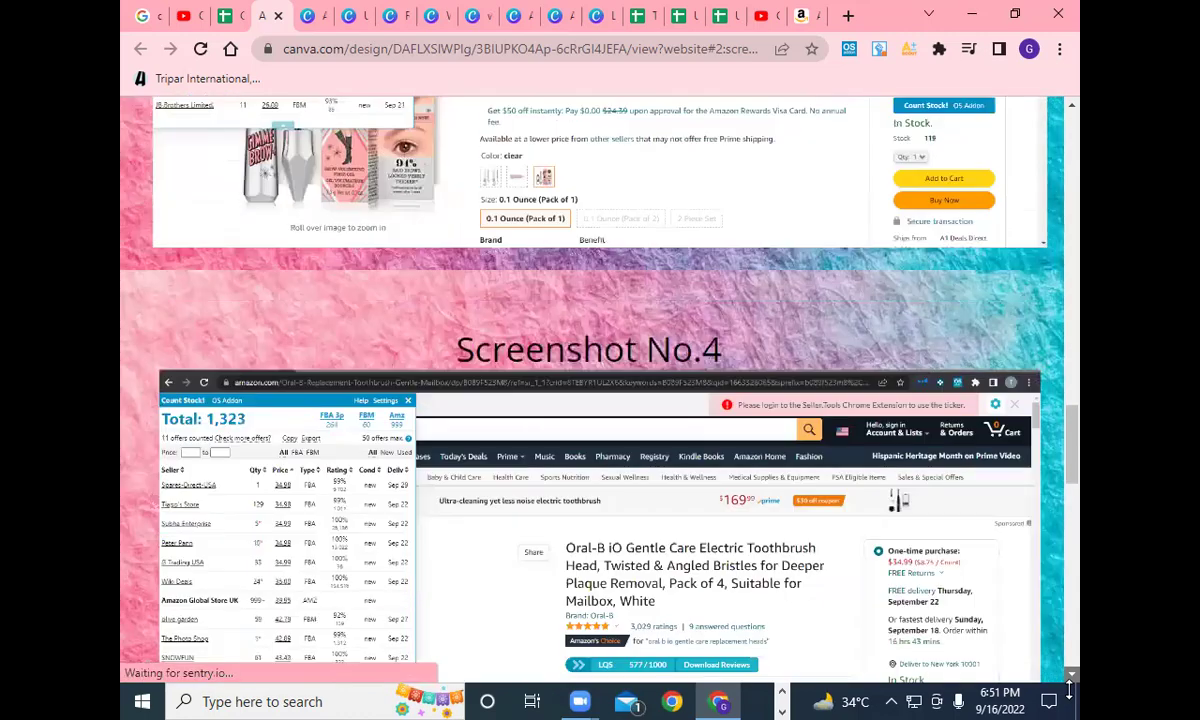
{"action": "left_click", "coordinate": [1071, 105]}
{"action": "scroll", "coordinate": [1071, 110], "scroll_direction": "up", "scroll_amount": 5}
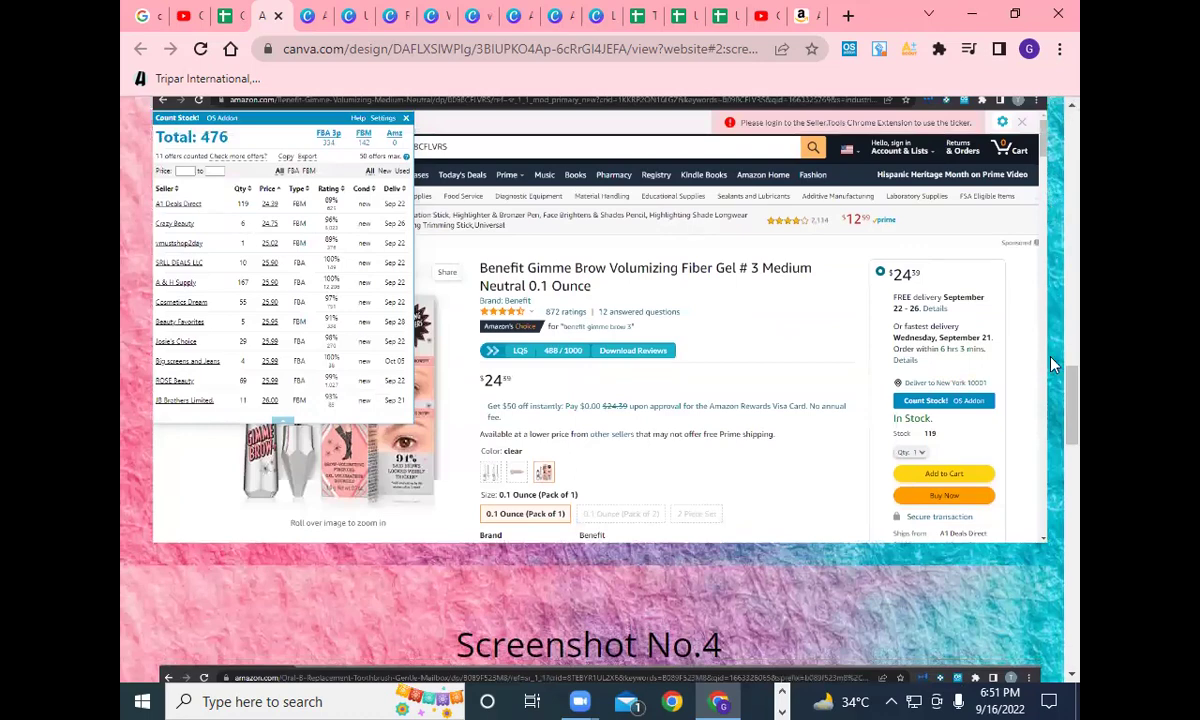
{"action": "left_click", "coordinate": [1073, 679]}
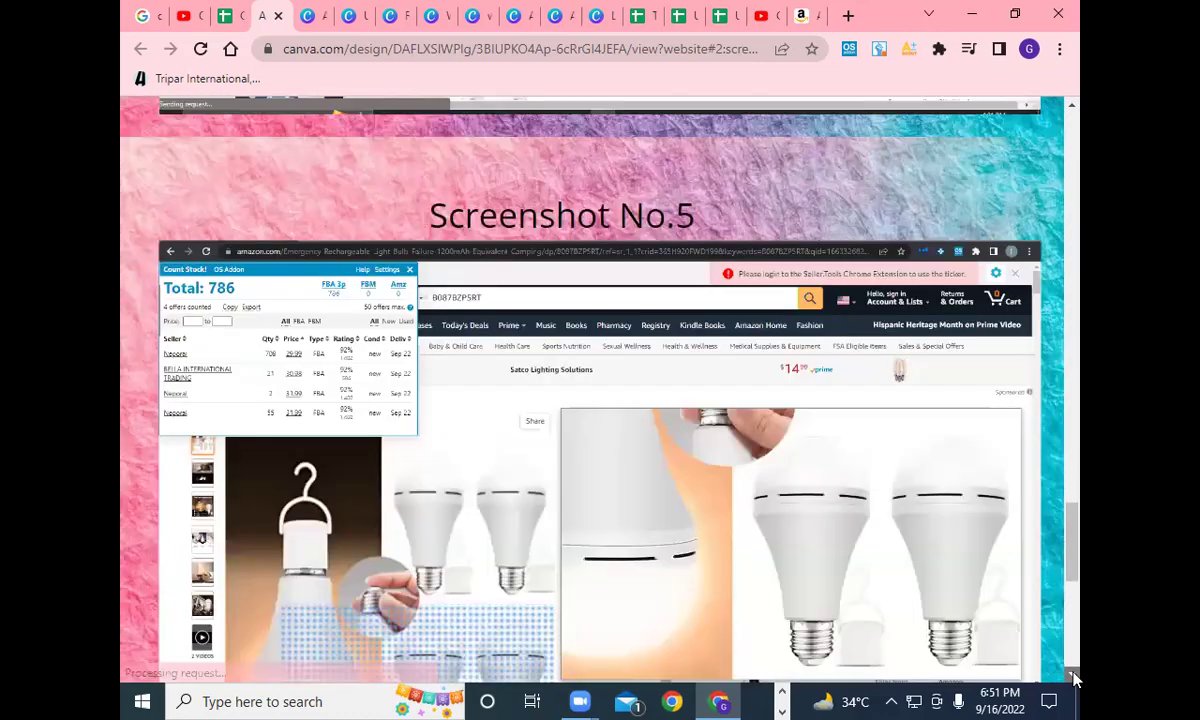
{"action": "left_click", "coordinate": [1073, 679]}
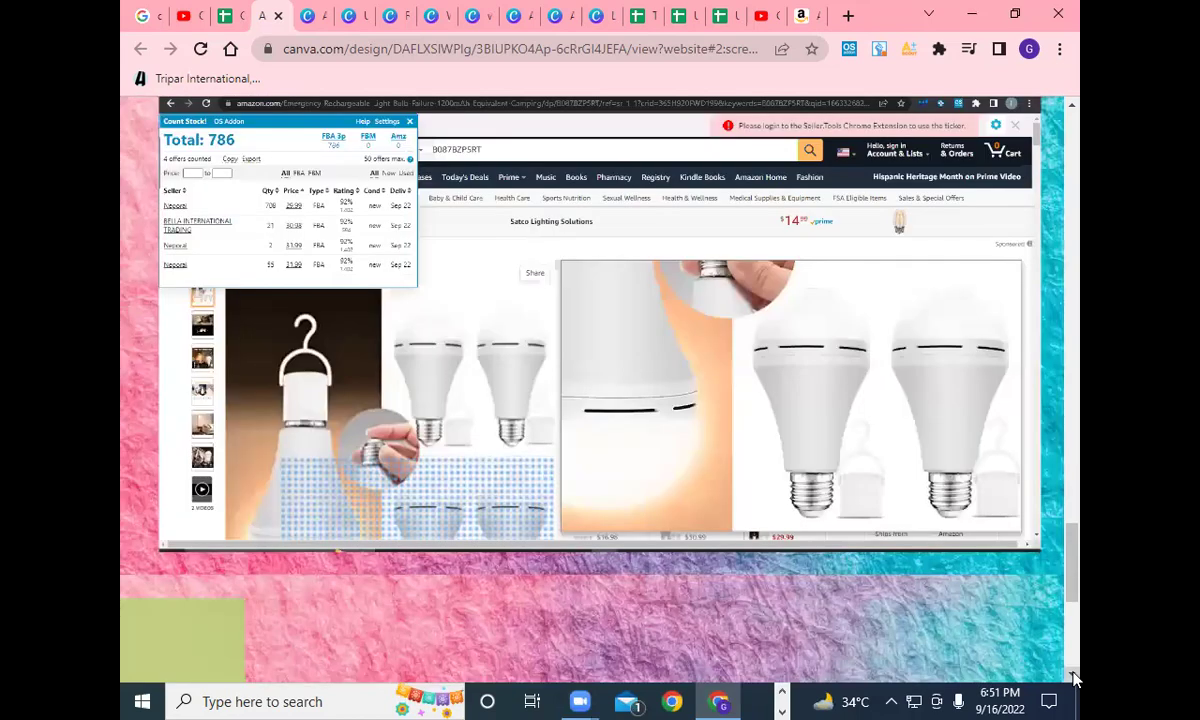
{"action": "left_click", "coordinate": [1073, 679]}
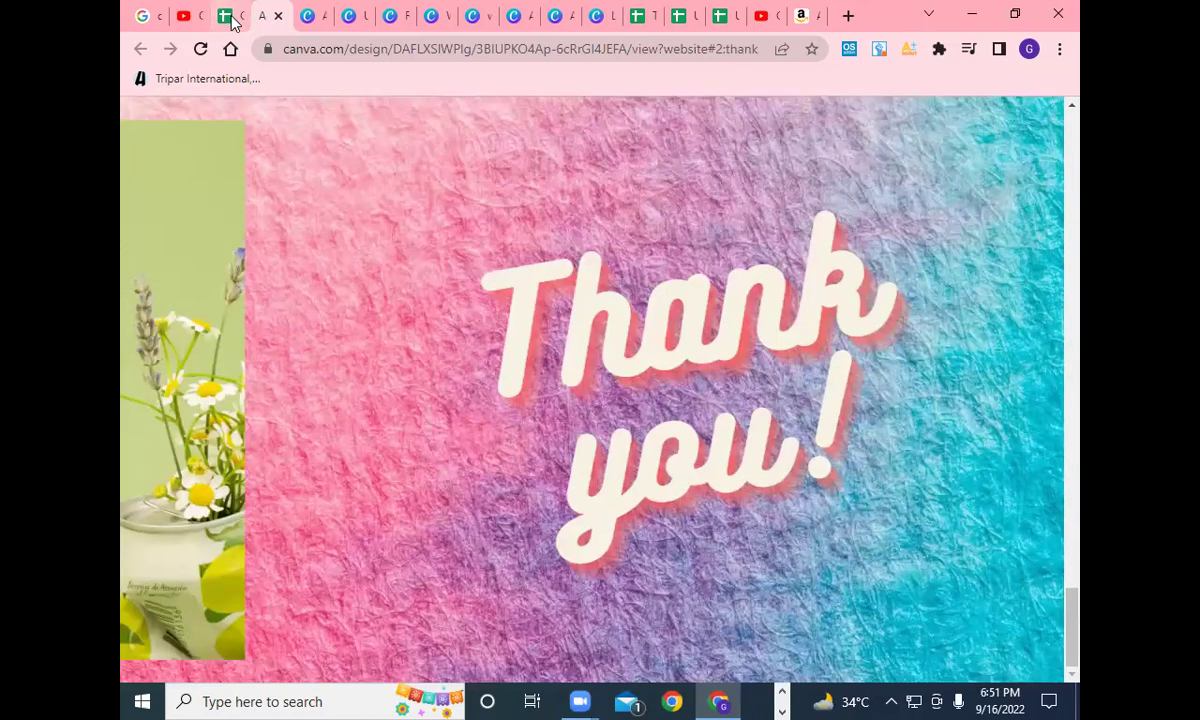
Return to the PERFORMANCE SHEET of the Grow Wider spreadsheet and enter 8 under A #06 for the student in row 12.
{"action": "left_click", "coordinate": [224, 15]}
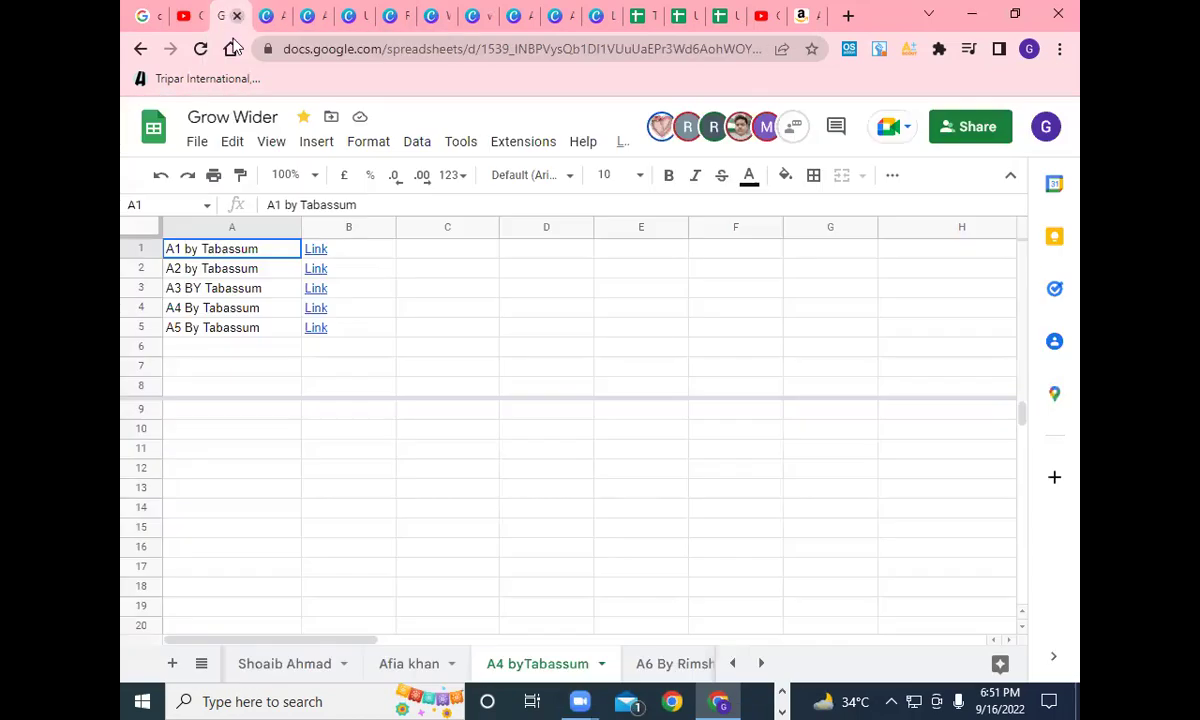
{"action": "left_click", "coordinate": [199, 662]}
{"action": "scroll", "coordinate": [289, 538], "scroll_direction": "up", "scroll_amount": 5}
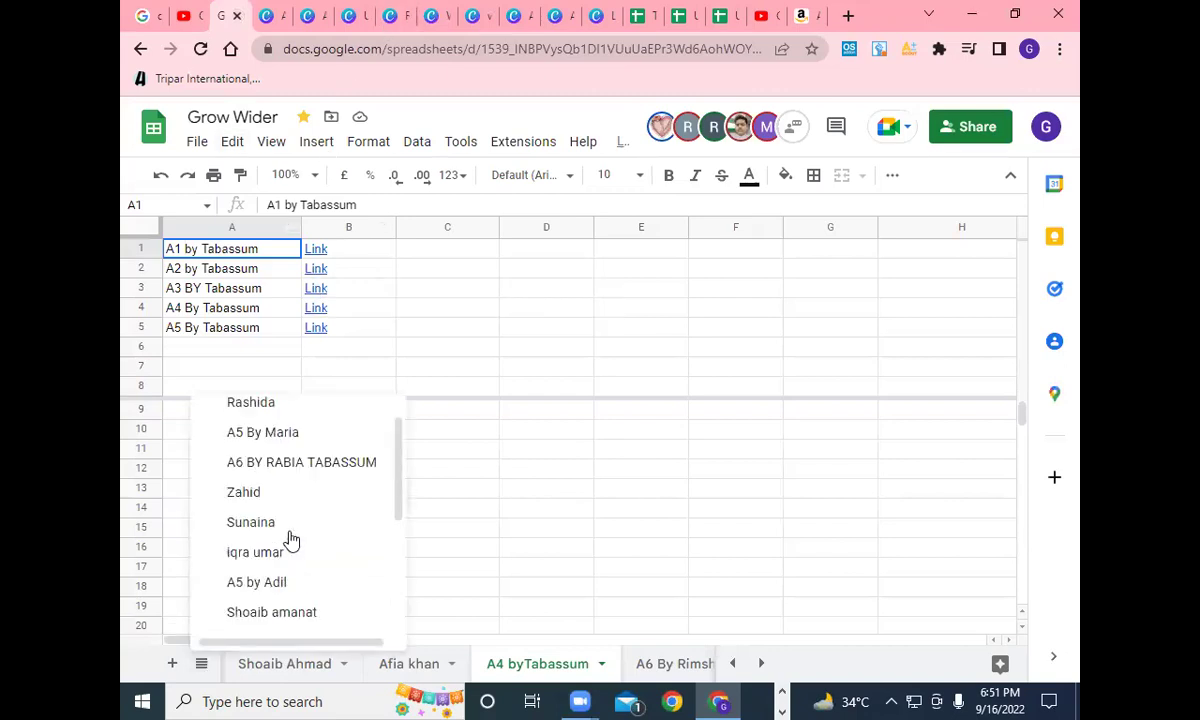
{"action": "left_click", "coordinate": [321, 424]}
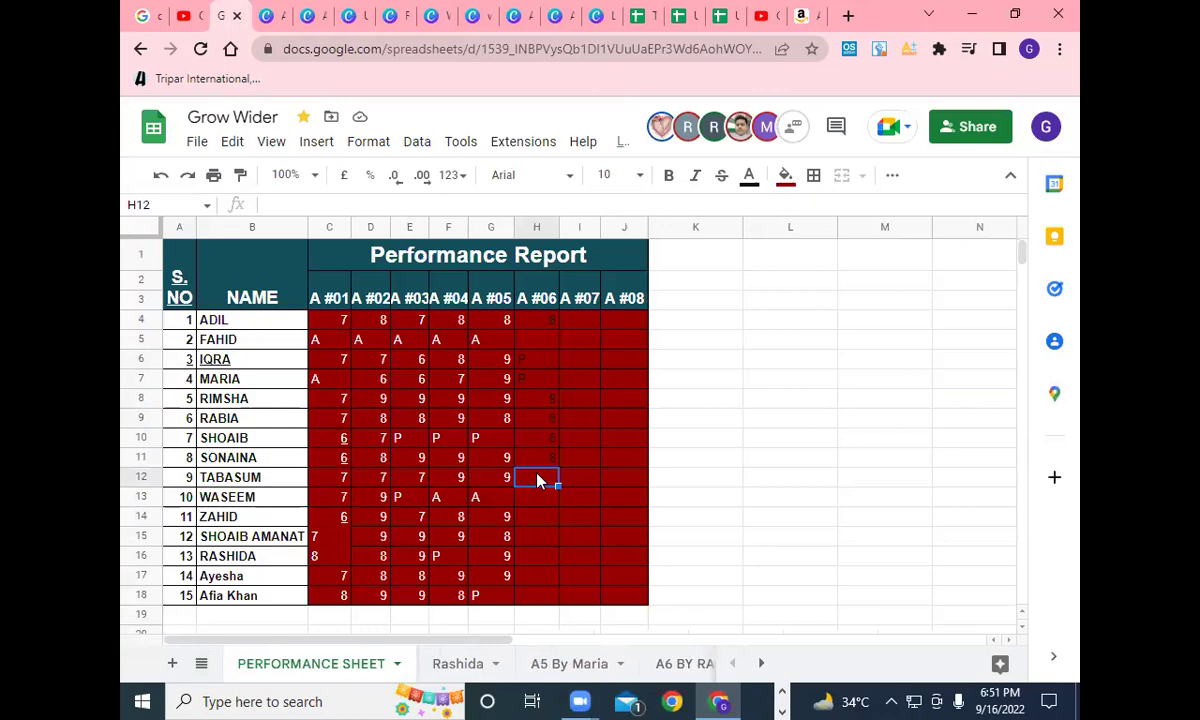
{"action": "type", "text": "8"}
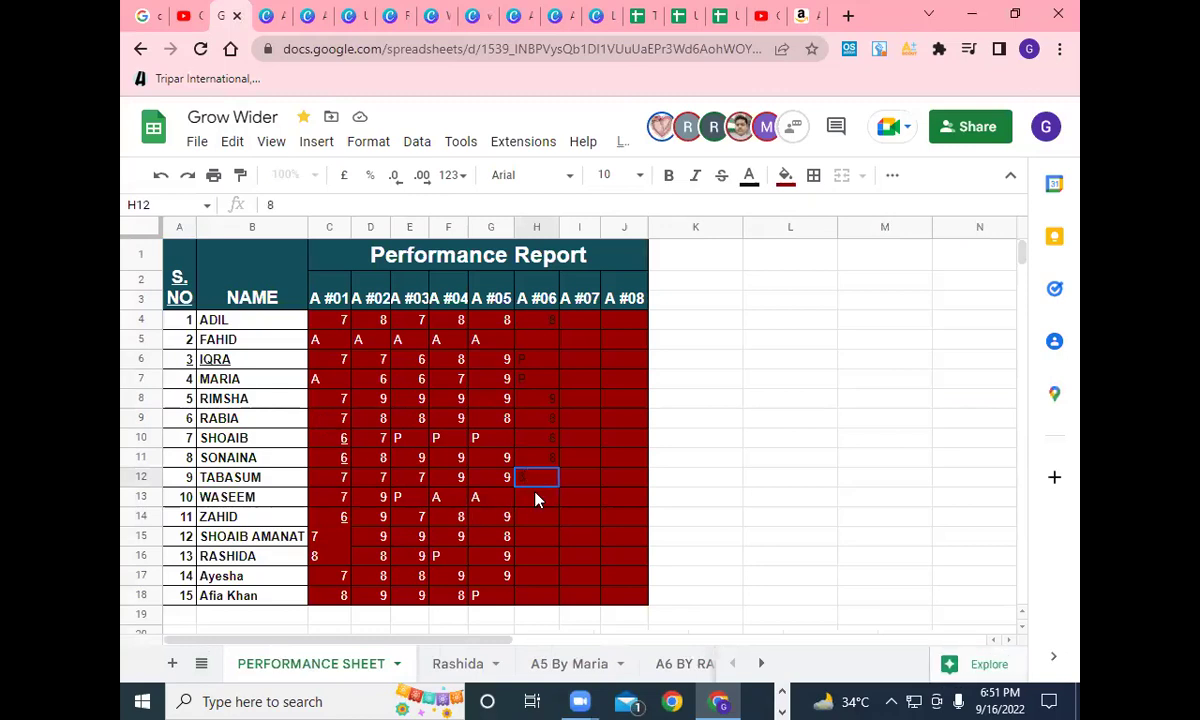
{"action": "key", "text": "Return"}
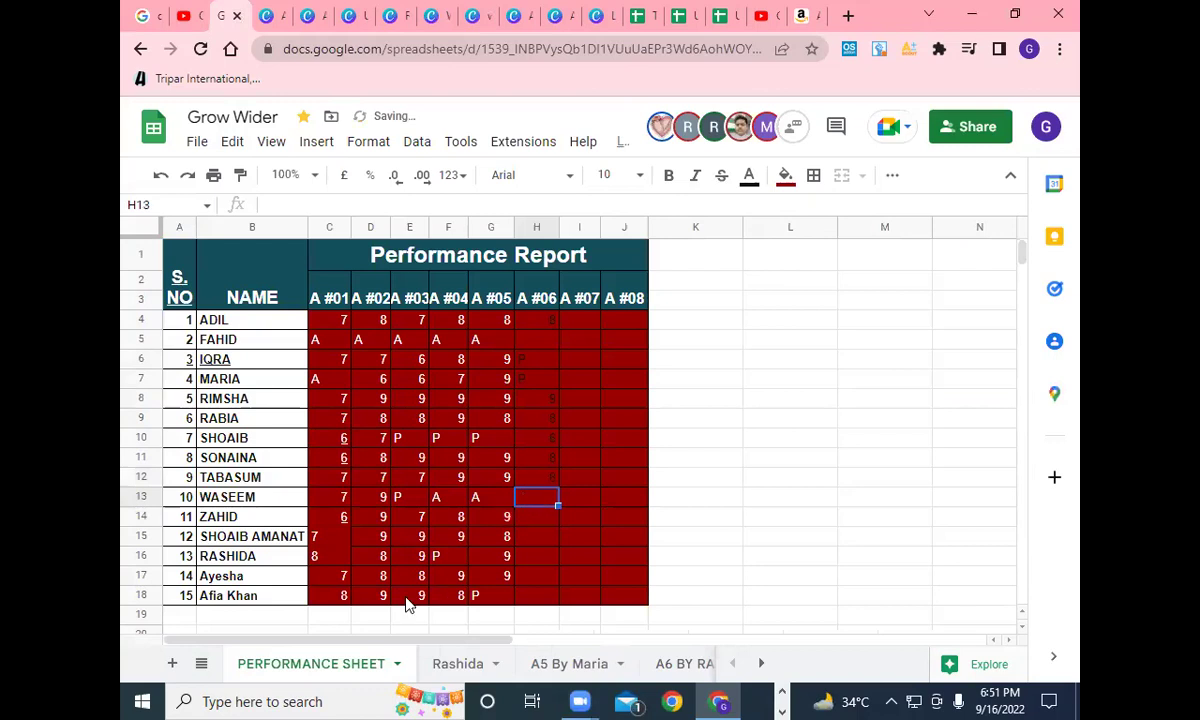
Go to the sheet of the student listed in row 14 and open the A6 link in cell B7.
{"action": "left_click", "coordinate": [201, 663]}
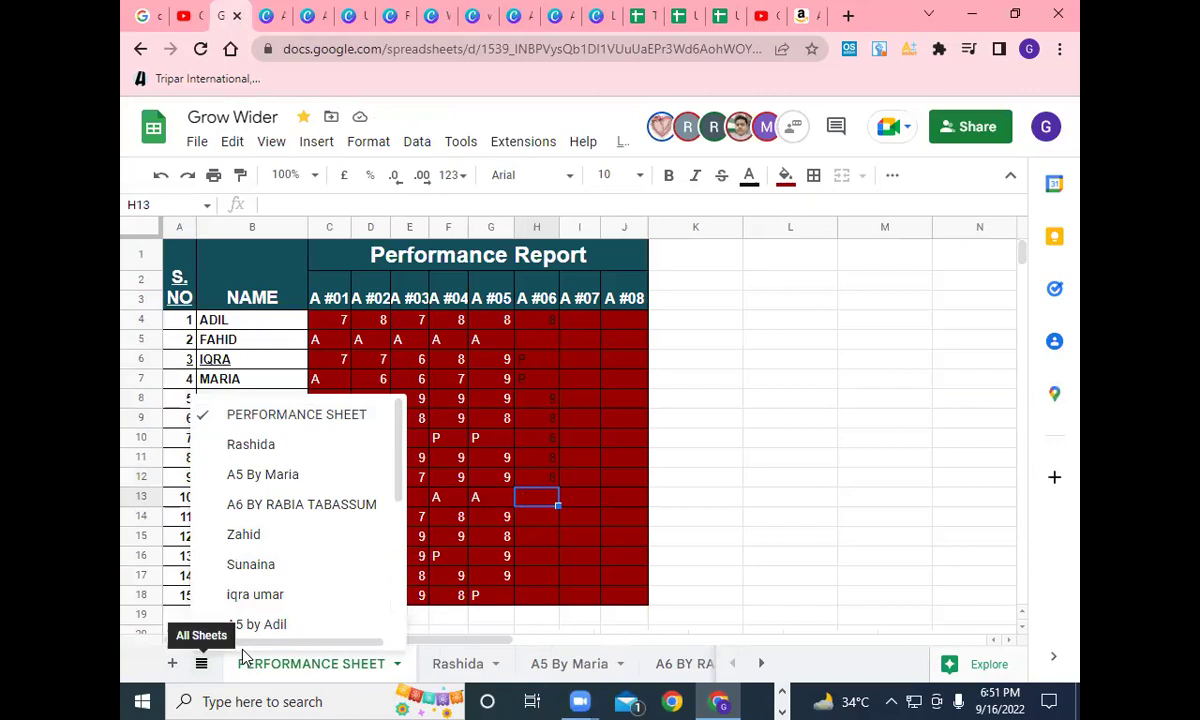
{"action": "left_click", "coordinate": [487, 620]}
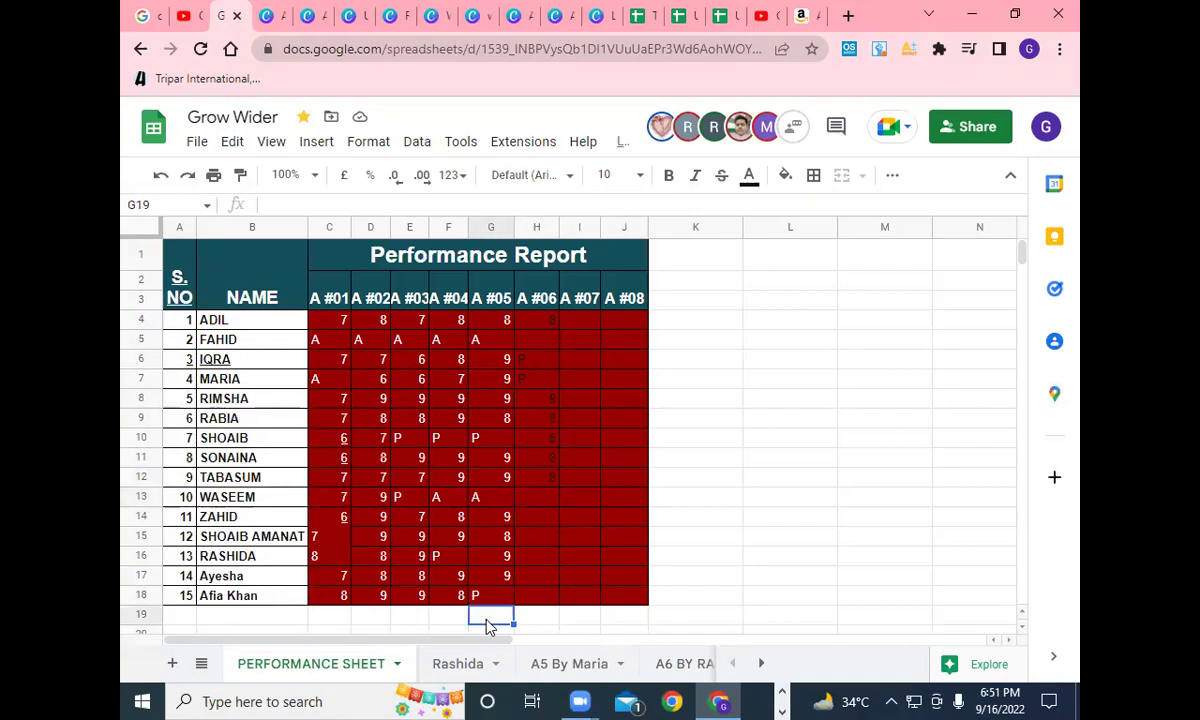
{"action": "left_click", "coordinate": [201, 663]}
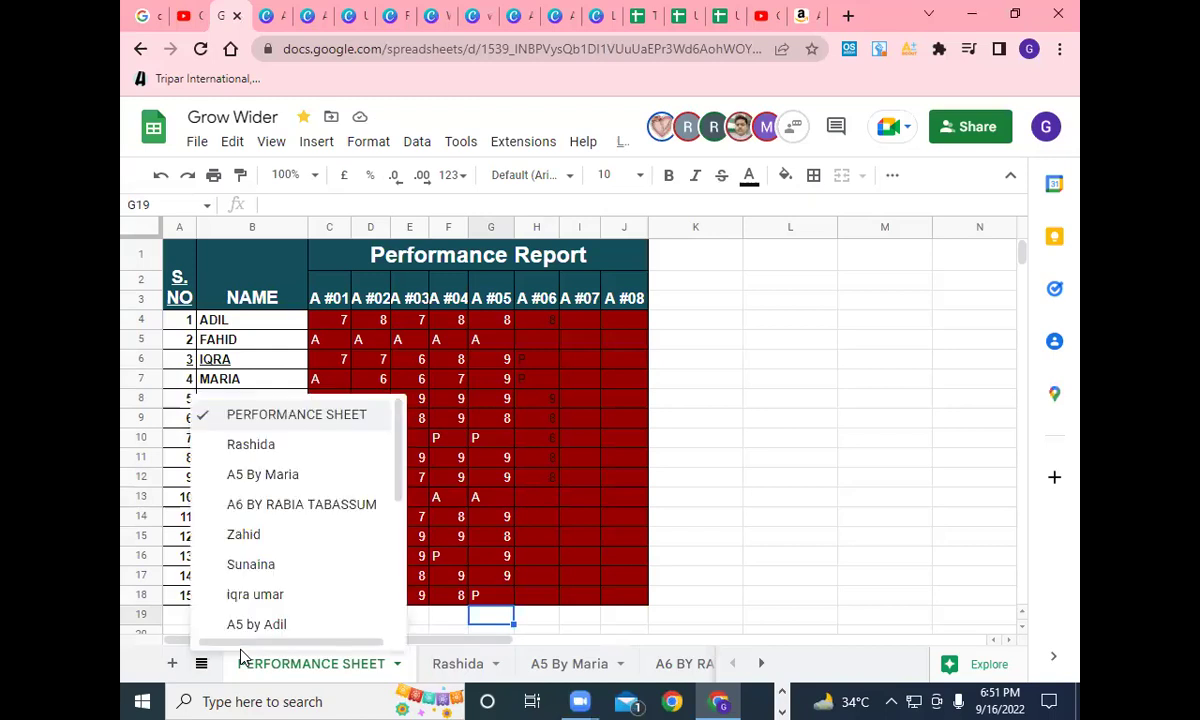
{"action": "scroll", "coordinate": [296, 517], "scroll_direction": "down", "scroll_amount": 1}
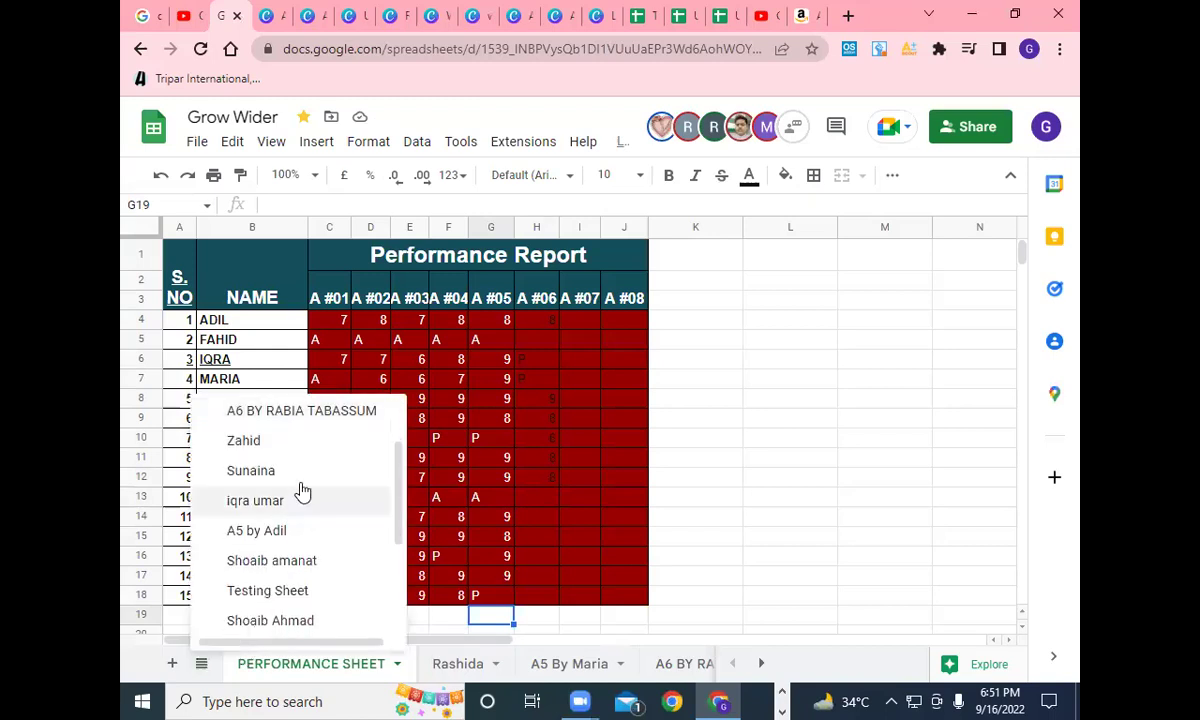
{"action": "left_click", "coordinate": [305, 440]}
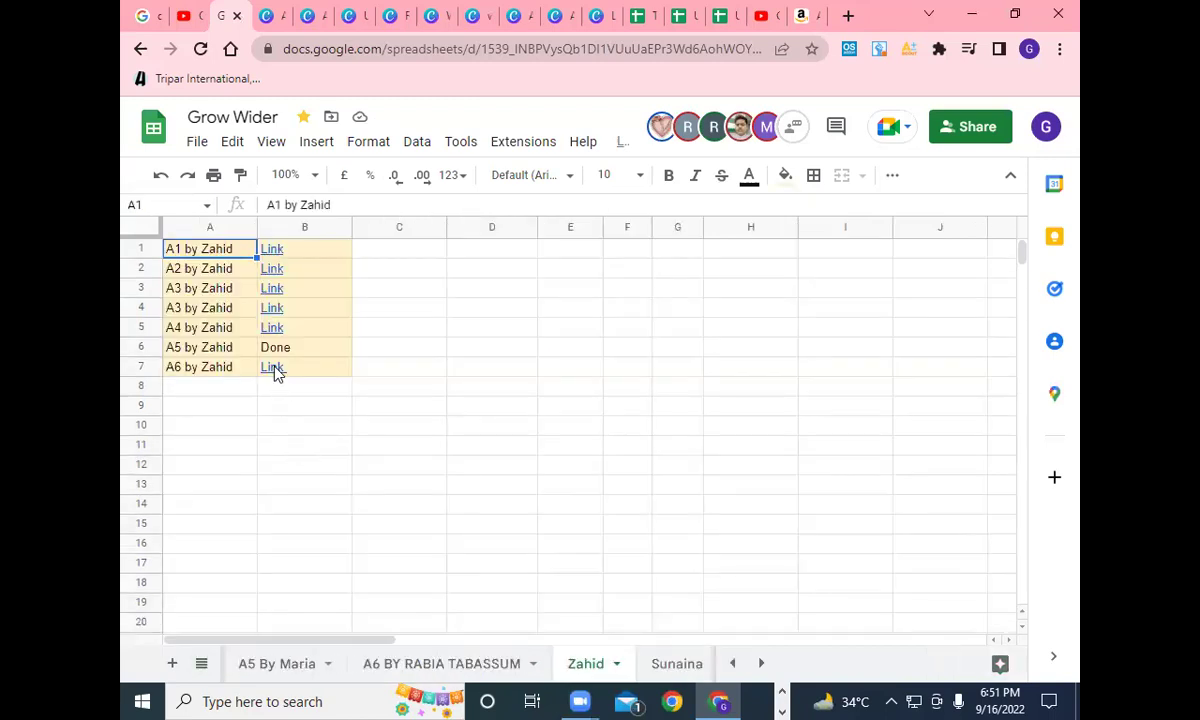
{"action": "mouse_move", "coordinate": [270, 368]}
{"action": "left_click", "coordinate": [351, 403]}
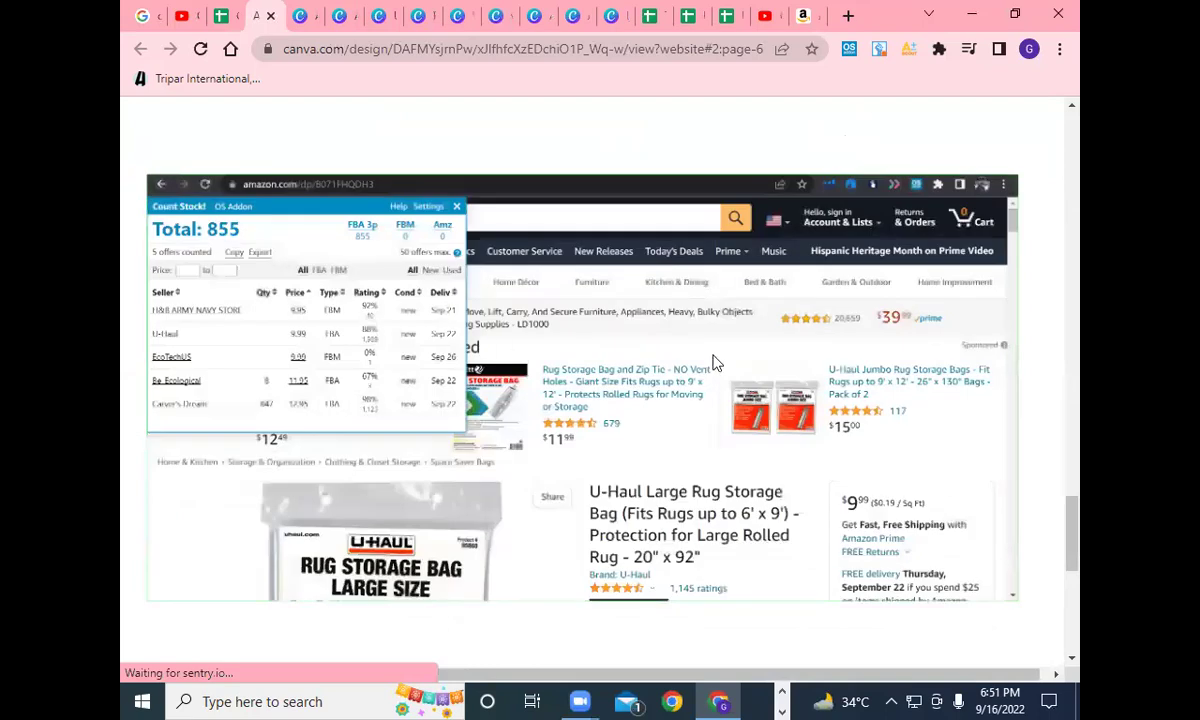
Review the Assignment No.6 presentation from the title slide down through the Amazon product and stock count screenshots to the rug storage bag.
{"action": "left_click", "coordinate": [1072, 120]}
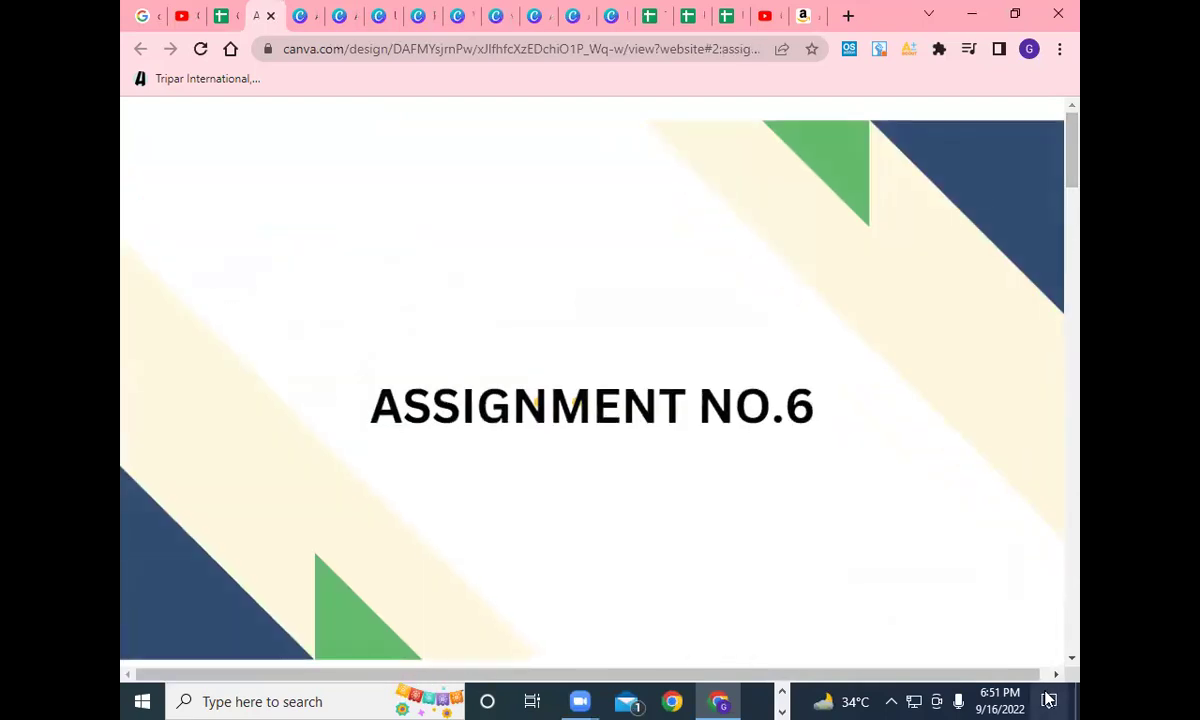
{"action": "scroll", "coordinate": [1062, 672], "scroll_direction": "down", "scroll_amount": 3}
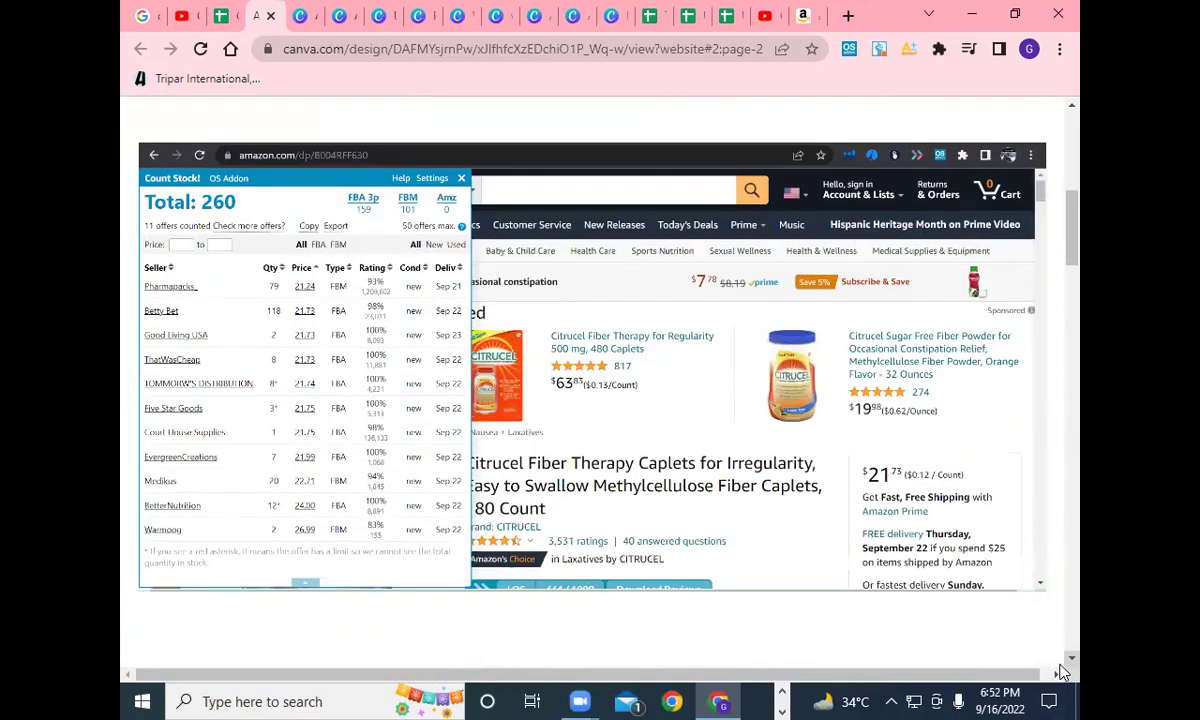
{"action": "scroll", "coordinate": [1062, 672], "scroll_direction": "down", "scroll_amount": 5}
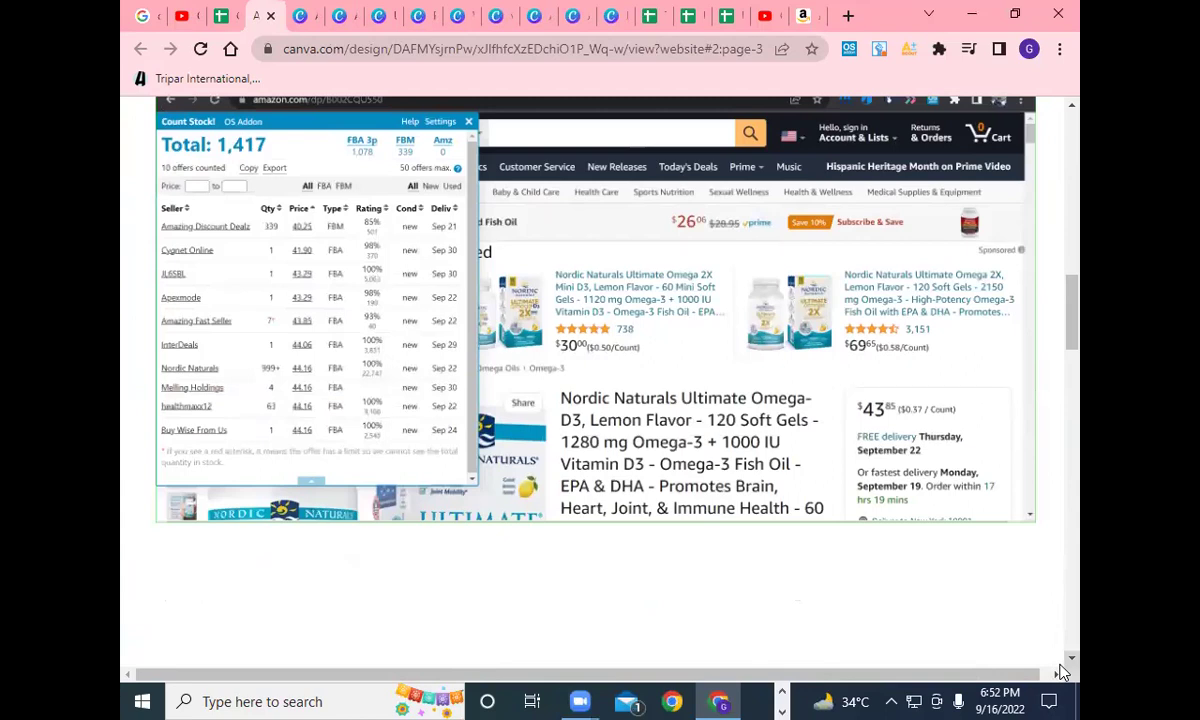
{"action": "scroll", "coordinate": [1062, 672], "scroll_direction": "down", "scroll_amount": 5}
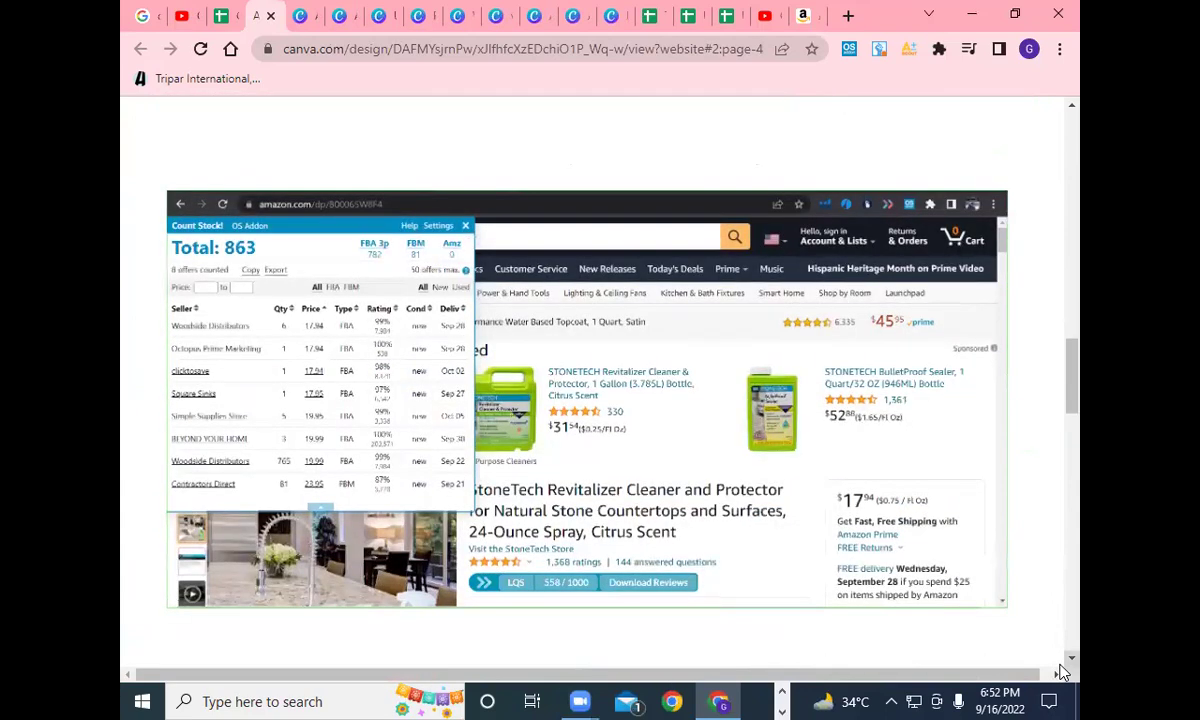
{"action": "scroll", "coordinate": [1062, 672], "scroll_direction": "down", "scroll_amount": 5}
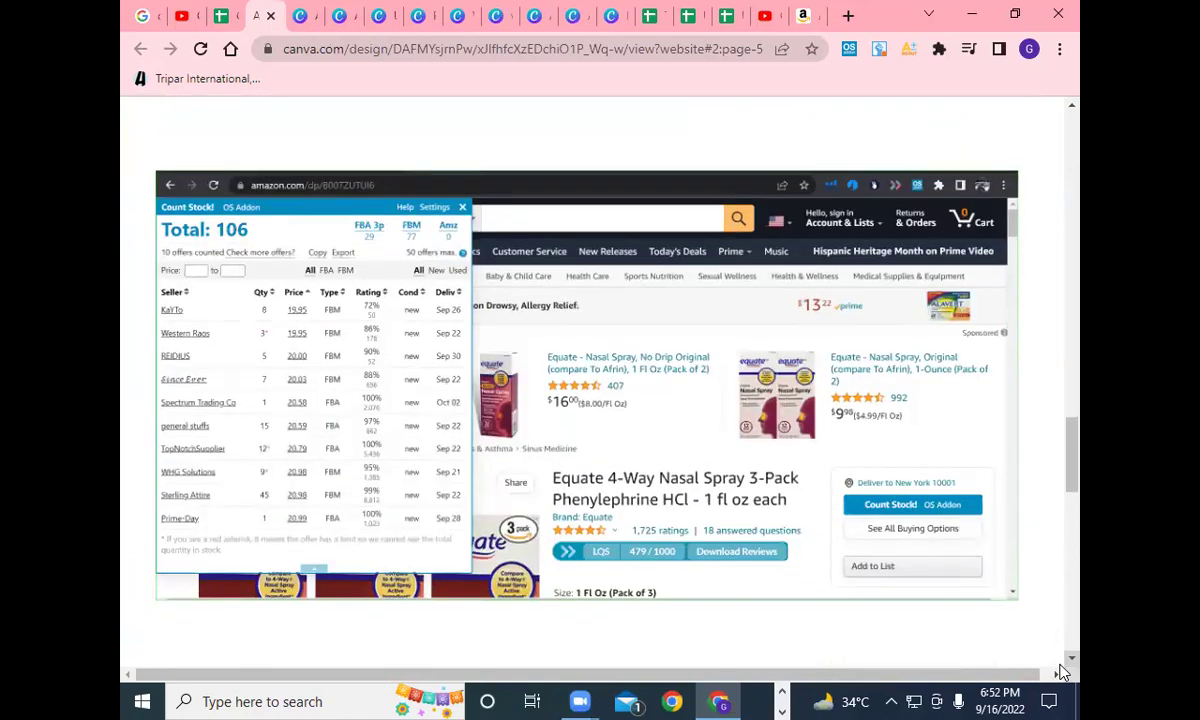
{"action": "scroll", "coordinate": [1062, 672], "scroll_direction": "down", "scroll_amount": 5}
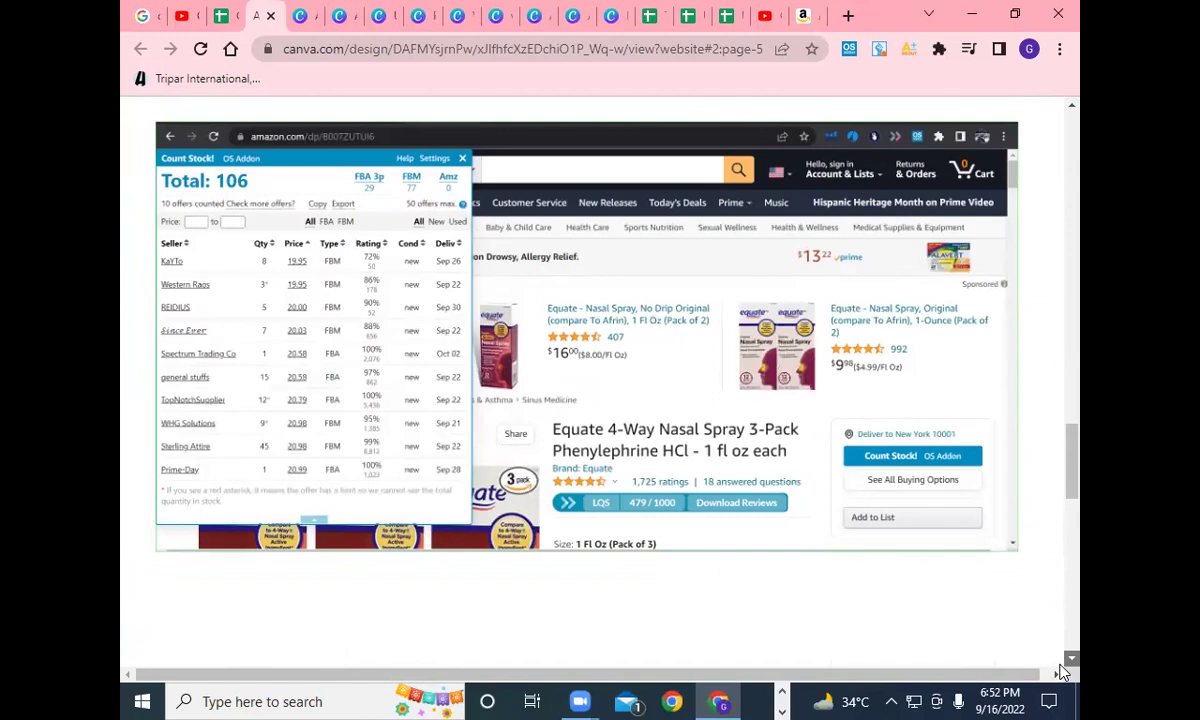
{"action": "scroll", "coordinate": [1062, 672], "scroll_direction": "down", "scroll_amount": 5}
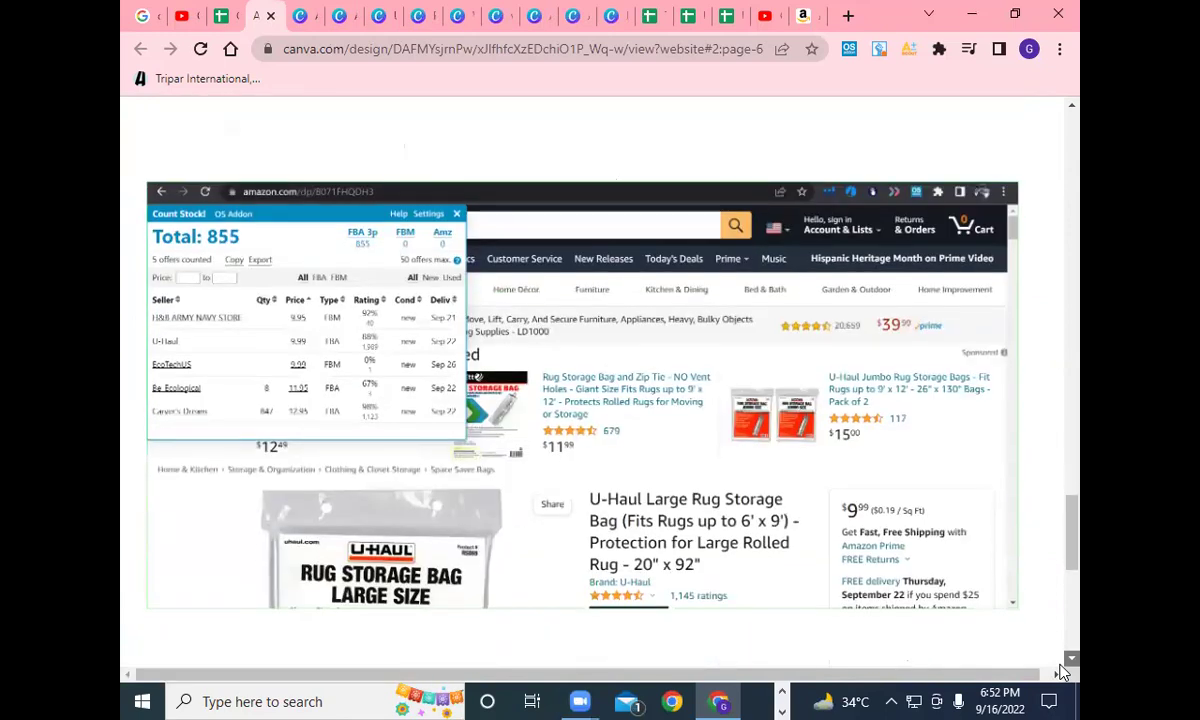
Go back to the Grow Wider PERFORMANCE SHEET and enter 8 under A #06 for the student in row 14.
{"action": "left_click", "coordinate": [222, 16]}
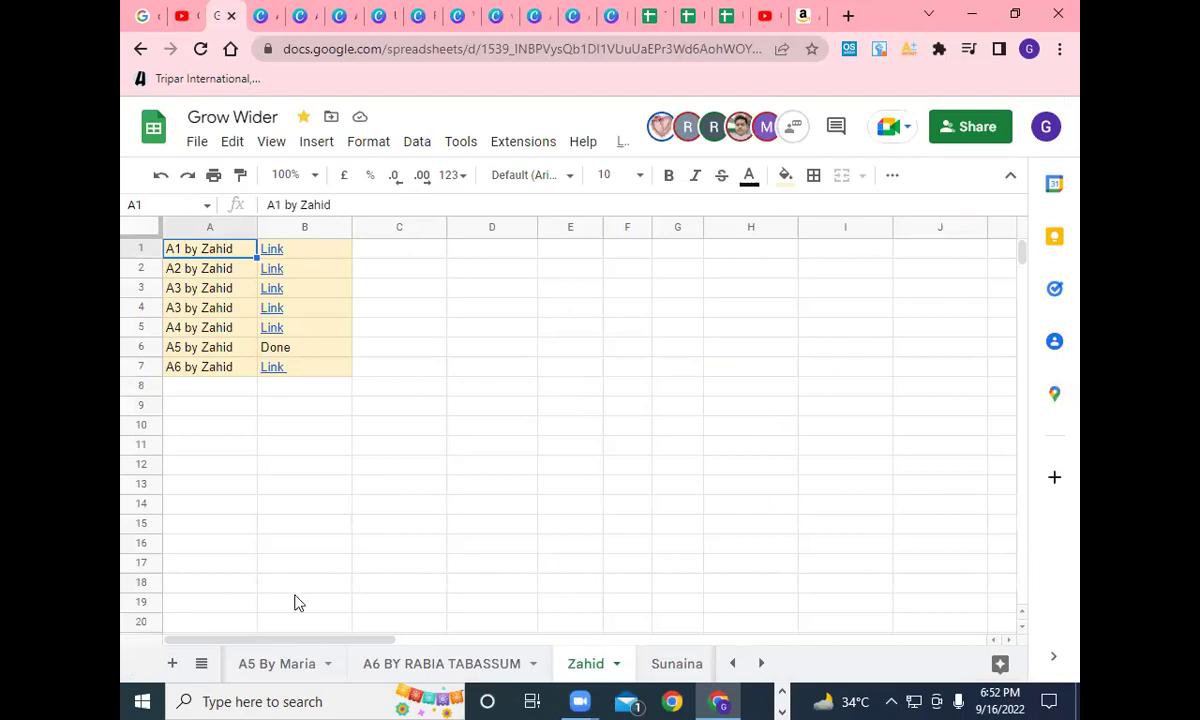
{"action": "key", "text": "alt+shift+k"}
{"action": "scroll", "coordinate": [340, 460], "scroll_direction": "up", "scroll_amount": 1}
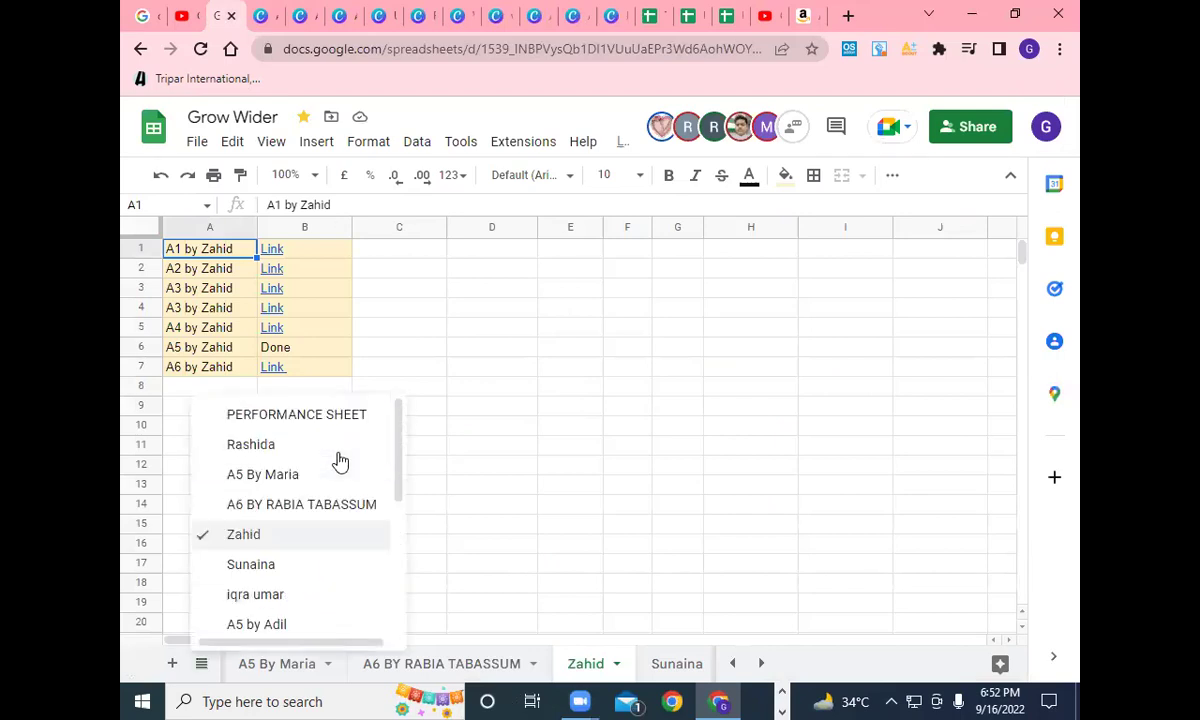
{"action": "left_click", "coordinate": [349, 413]}
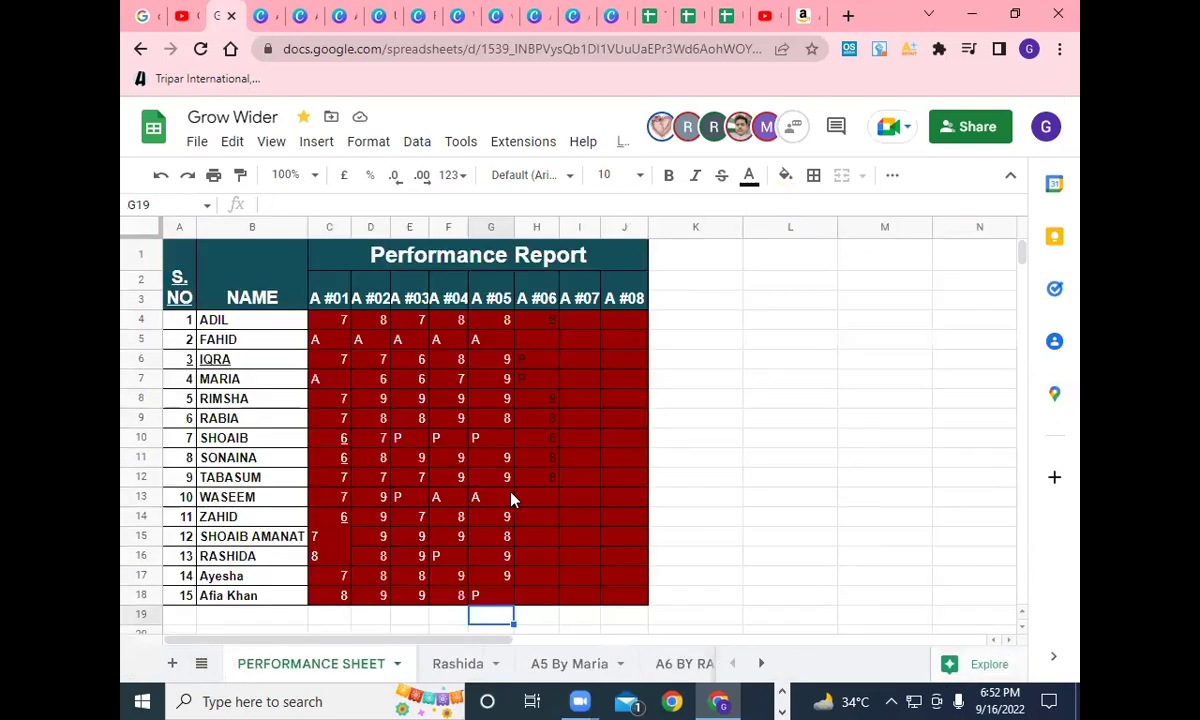
{"action": "left_click", "coordinate": [547, 503]}
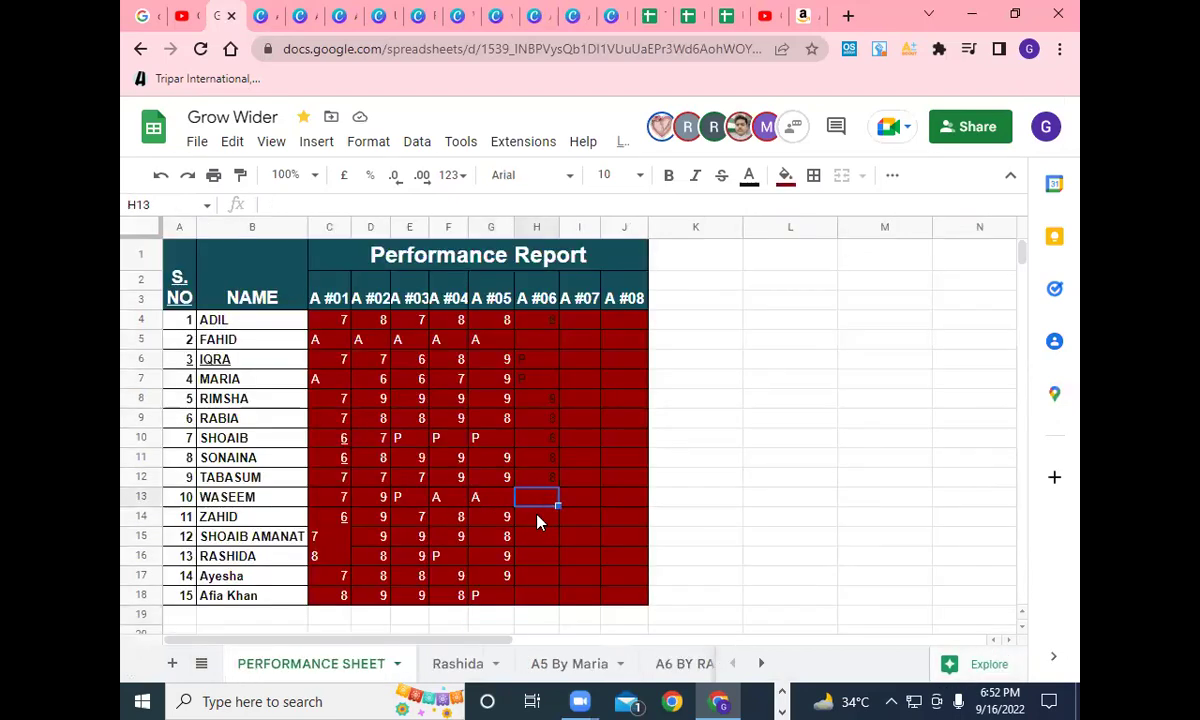
{"action": "left_click", "coordinate": [538, 517]}
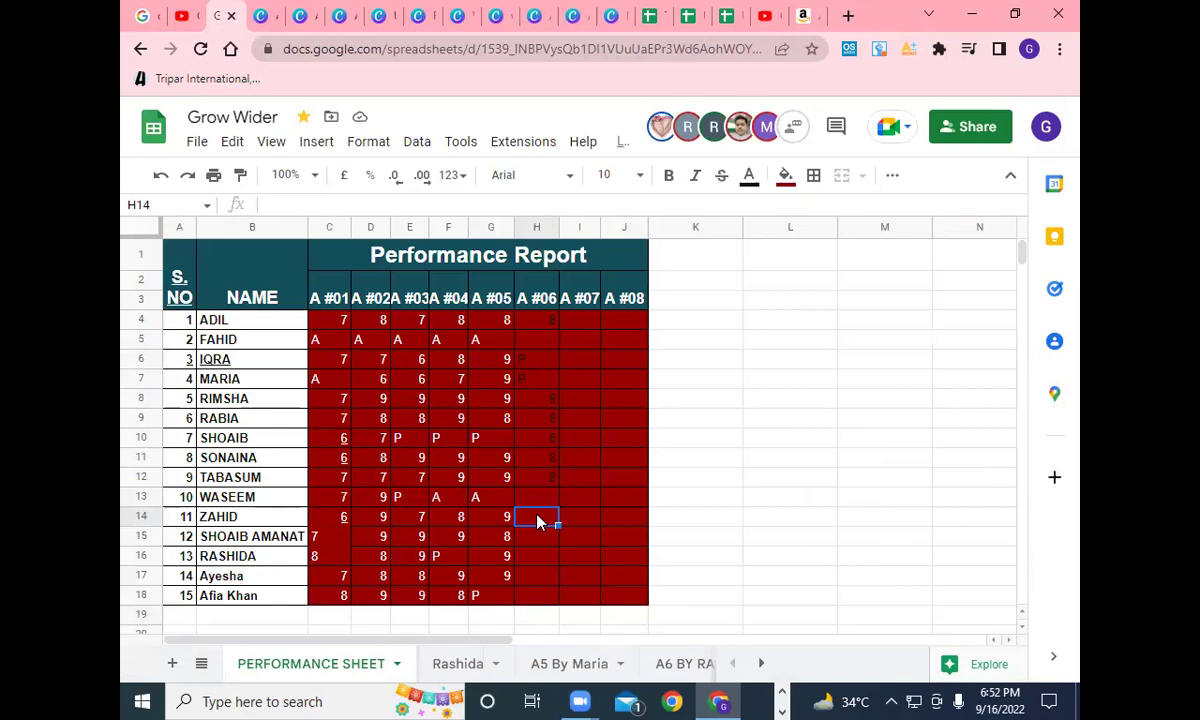
{"action": "type", "text": "8"}
{"action": "left_click", "coordinate": [540, 542]}
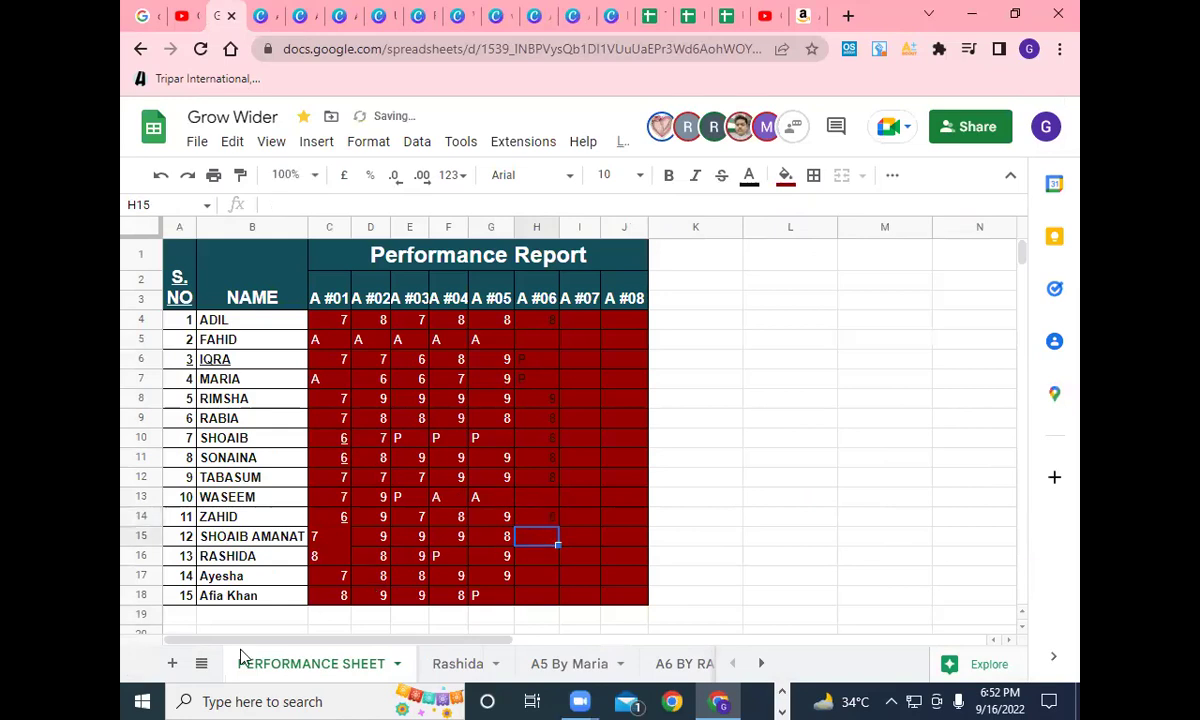
Go to the sheet of the student listed in row 15 and open the A5 link in cell B5.
{"action": "left_click", "coordinate": [201, 663]}
{"action": "scroll", "coordinate": [316, 490], "scroll_direction": "down", "scroll_amount": 1}
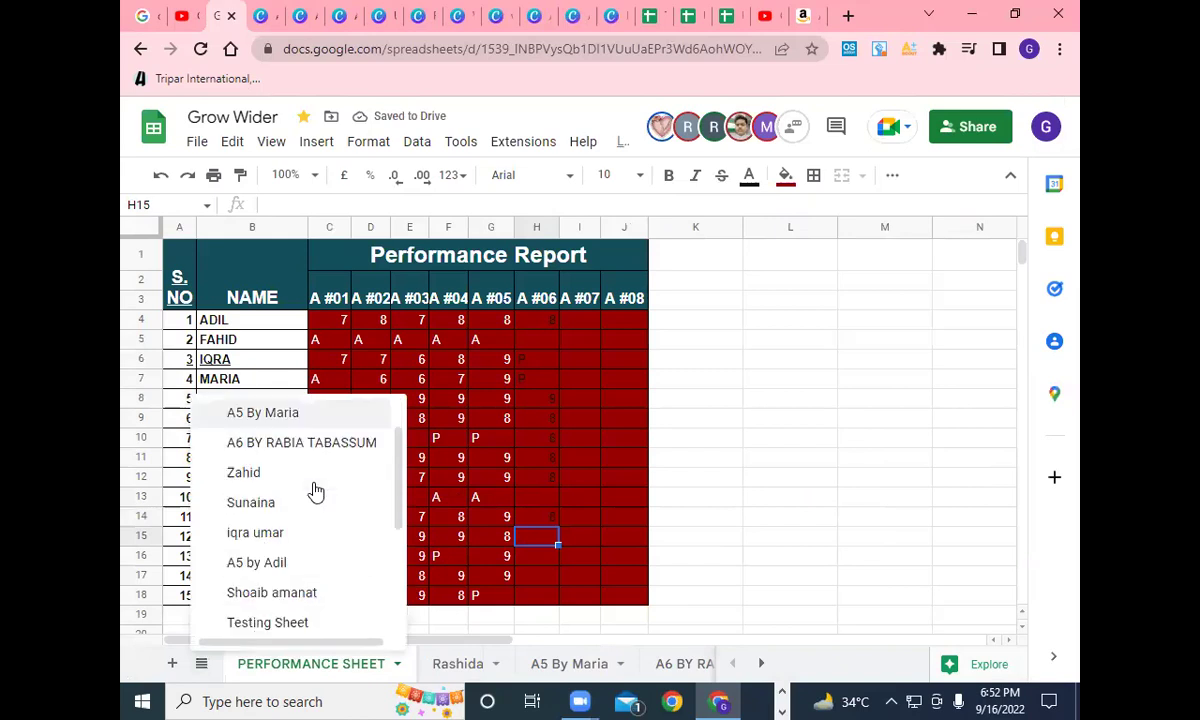
{"action": "scroll", "coordinate": [316, 490], "scroll_direction": "down", "scroll_amount": 1}
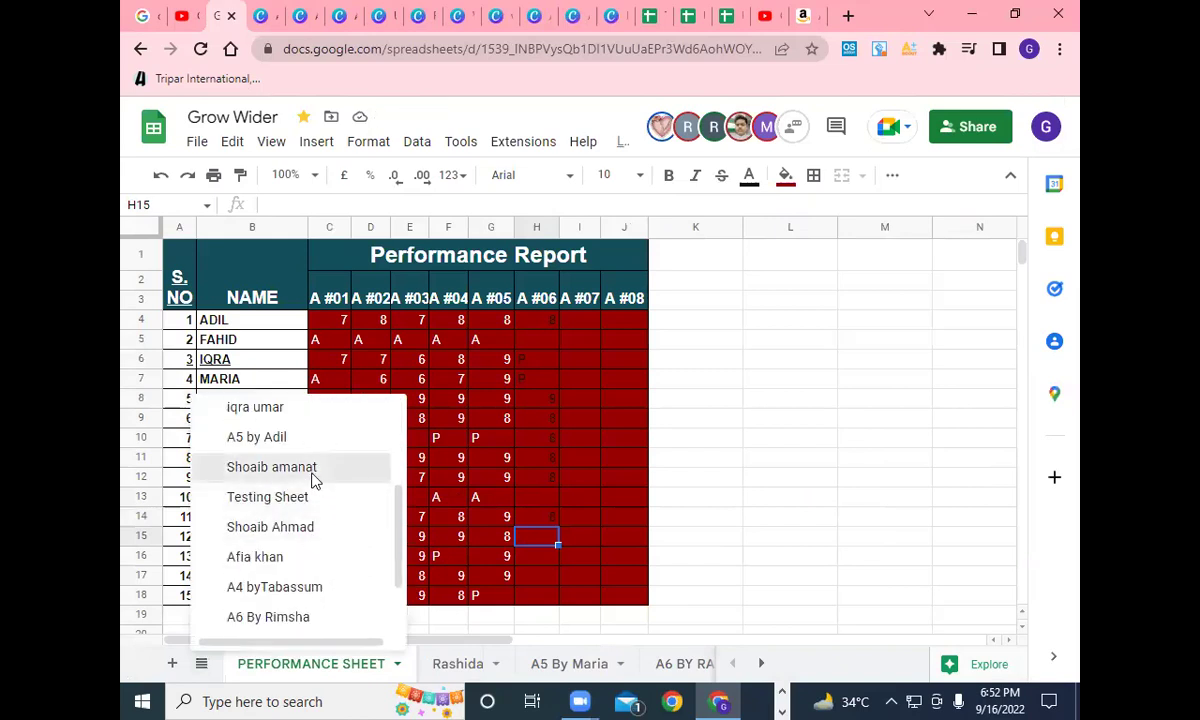
{"action": "left_click", "coordinate": [300, 467]}
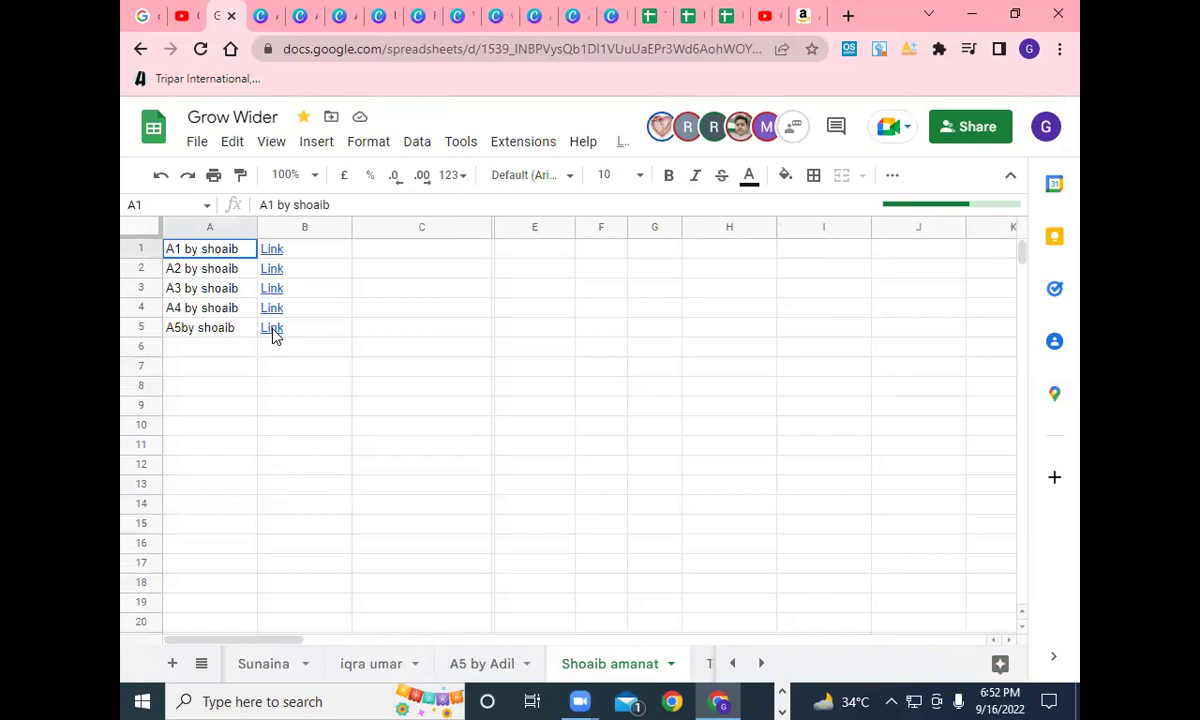
{"action": "mouse_move", "coordinate": [275, 336]}
{"action": "left_click", "coordinate": [337, 360]}
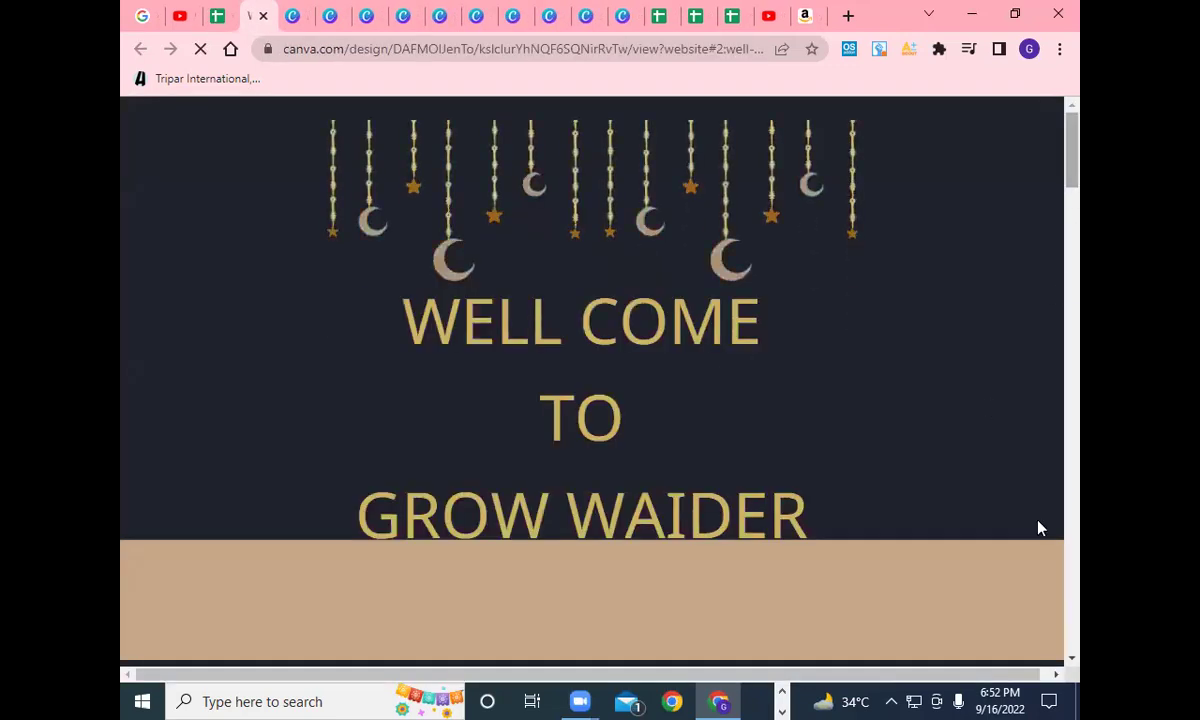
Review the presentation from the welcome slide through the Health & Household, Pet Supplies, Sports & Outdoors and Beauty & Personal Care product slides.
{"action": "left_click", "coordinate": [1071, 658]}
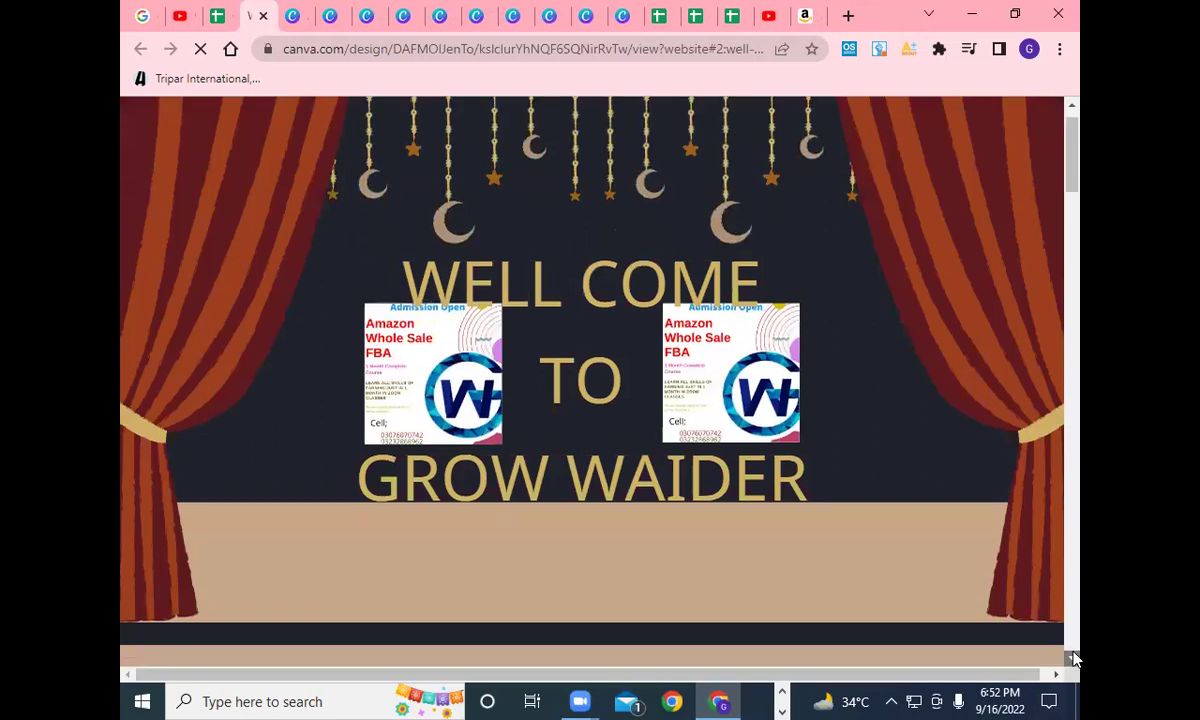
{"action": "scroll", "coordinate": [1071, 658], "scroll_direction": "down", "scroll_amount": 6}
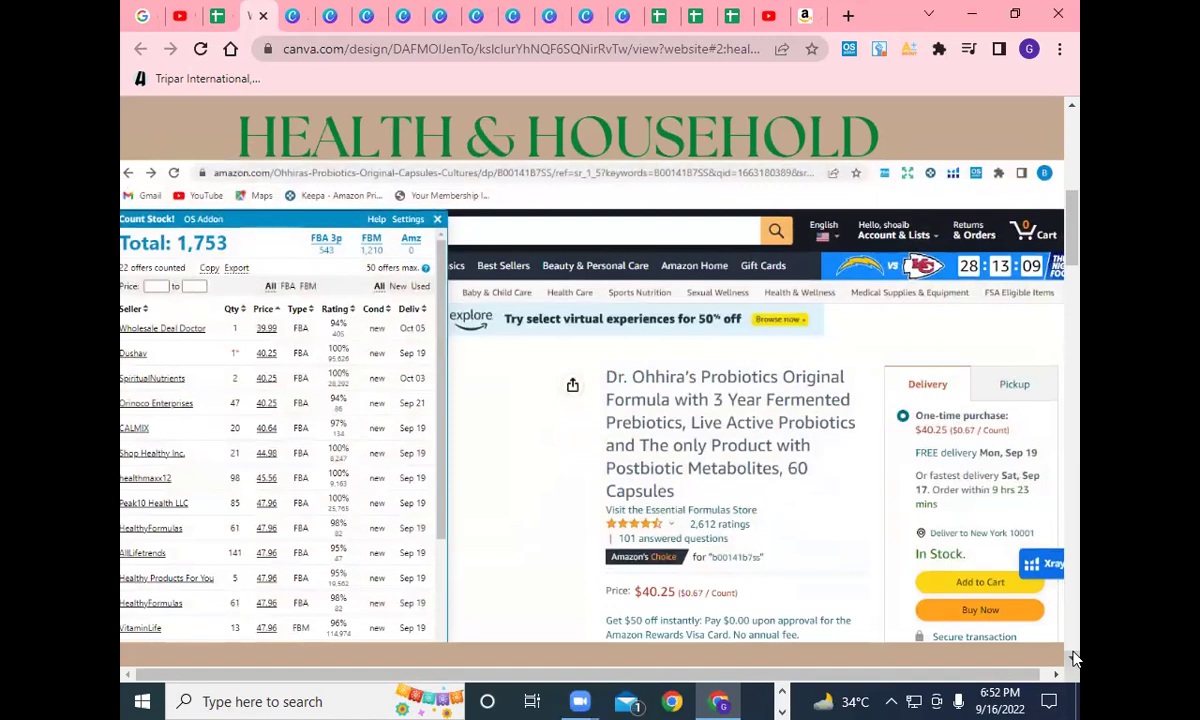
{"action": "scroll", "coordinate": [1073, 658], "scroll_direction": "down", "scroll_amount": 1}
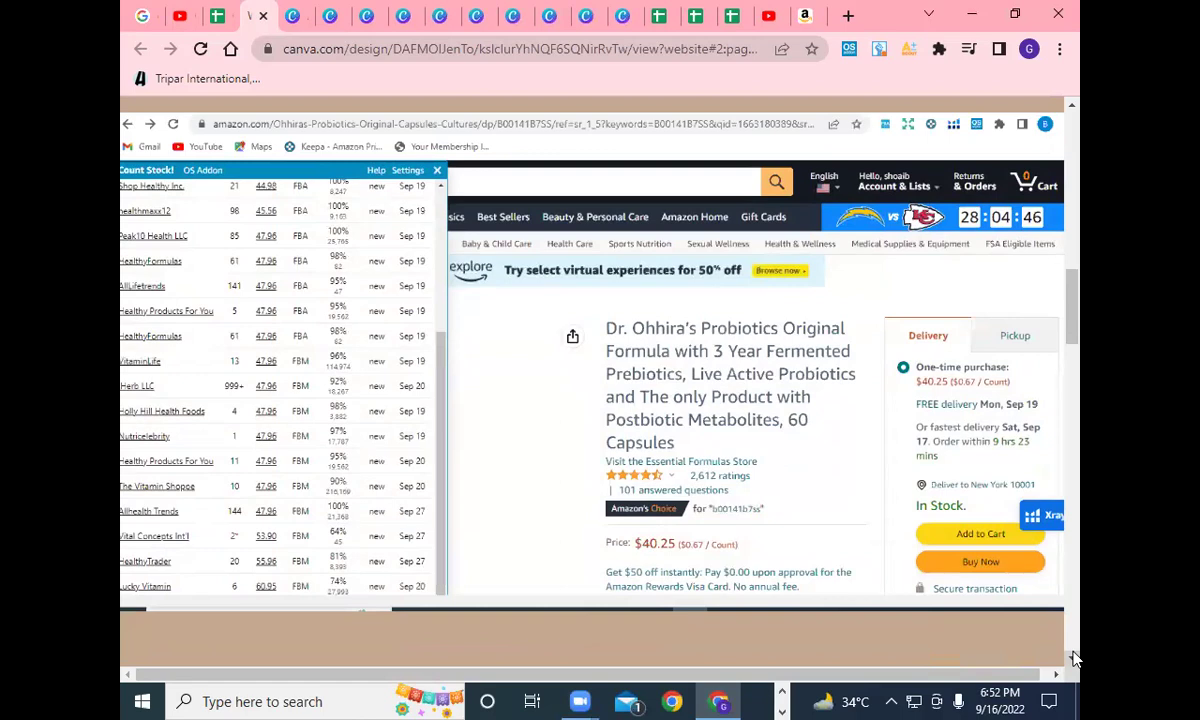
{"action": "scroll", "coordinate": [1073, 658], "scroll_direction": "down", "scroll_amount": 6}
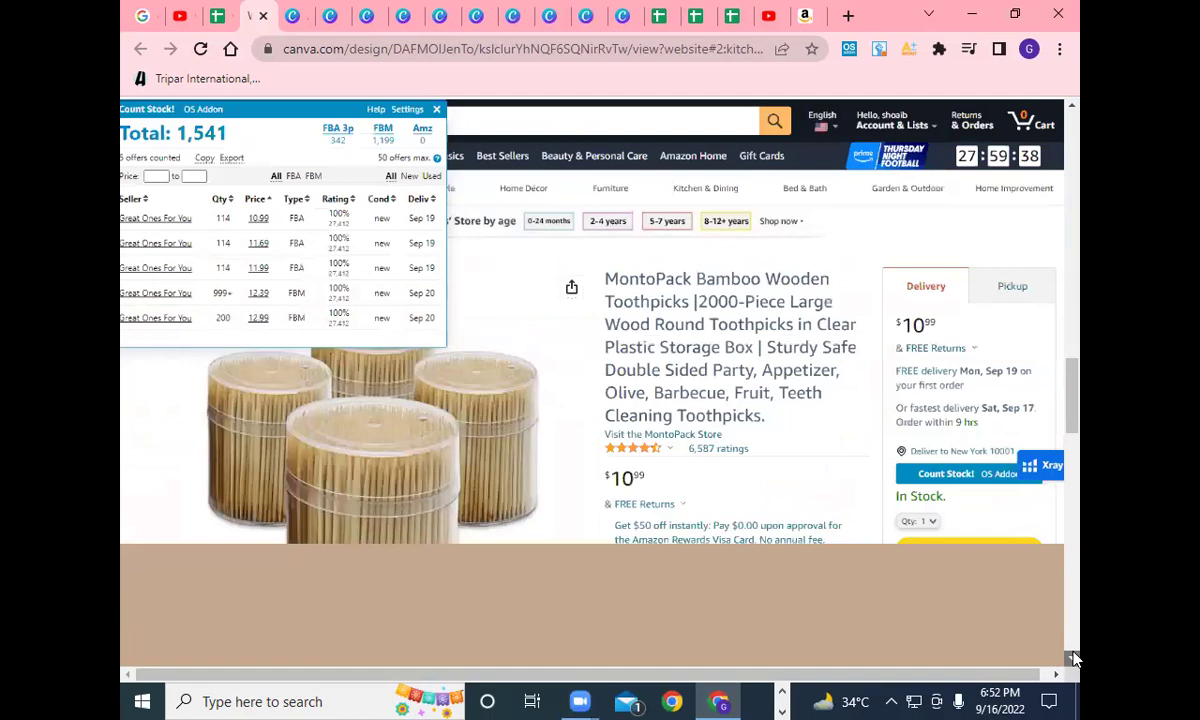
{"action": "scroll", "coordinate": [1073, 658], "scroll_direction": "down", "scroll_amount": 5}
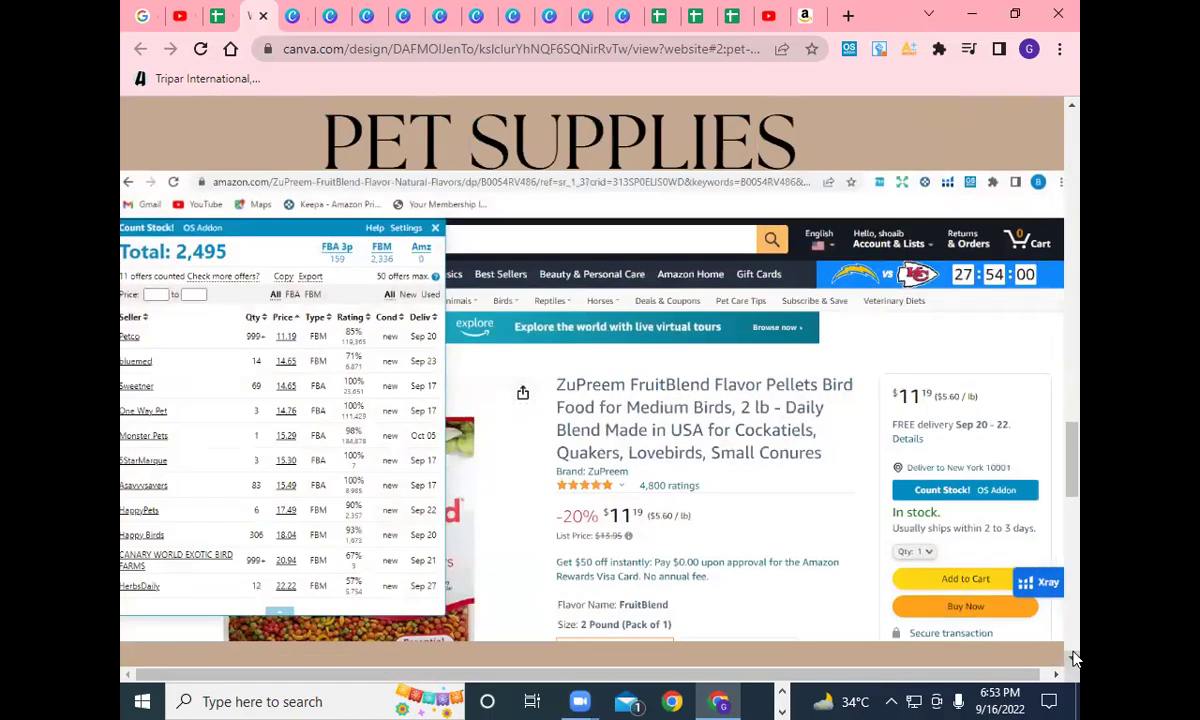
{"action": "scroll", "coordinate": [1073, 658], "scroll_direction": "down", "scroll_amount": 5}
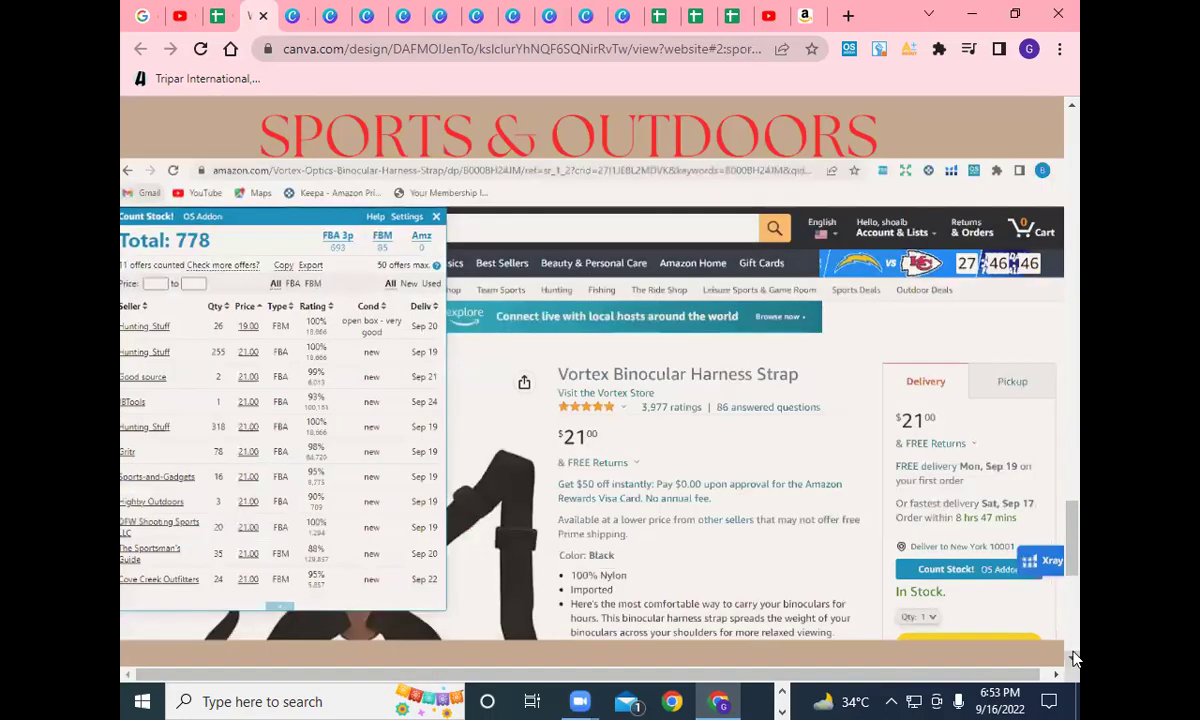
{"action": "scroll", "coordinate": [1073, 658], "scroll_direction": "down", "scroll_amount": 5}
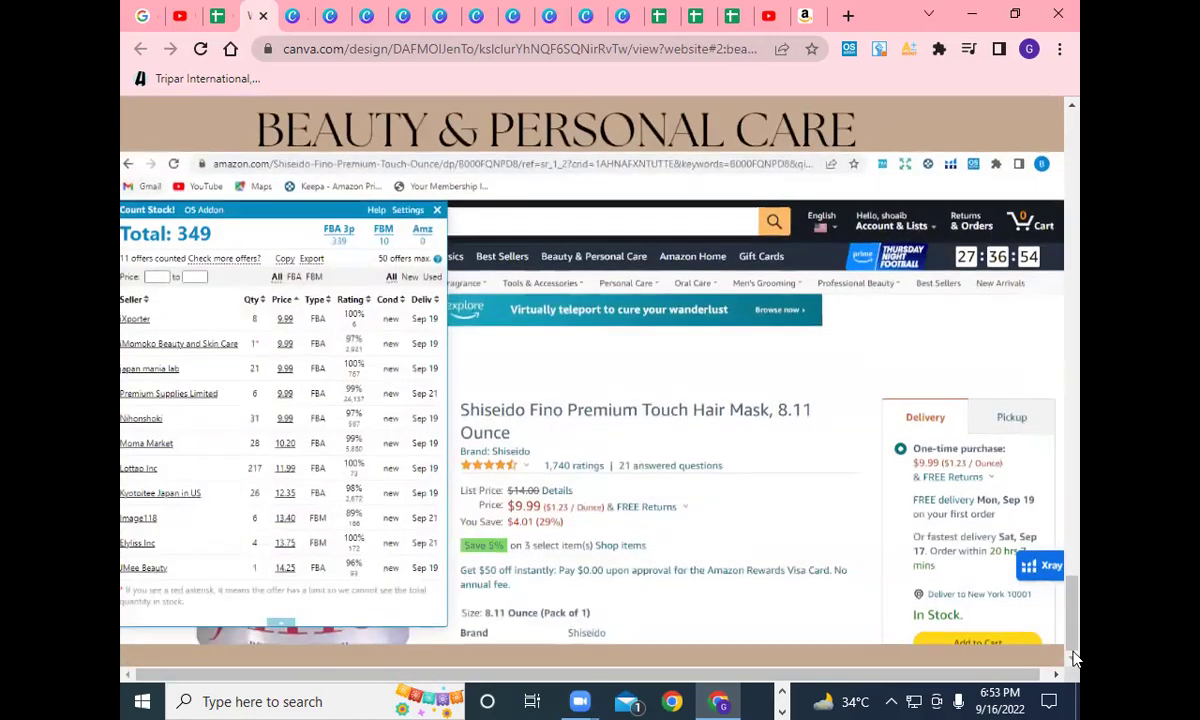
Return through the presentation to its opening slides, and enter 8 under A #06 in the PERFORMANCE SHEET for the student in row 15.
{"action": "left_click", "coordinate": [1071, 107]}
{"action": "scroll", "coordinate": [1071, 113], "scroll_direction": "up", "scroll_amount": 20}
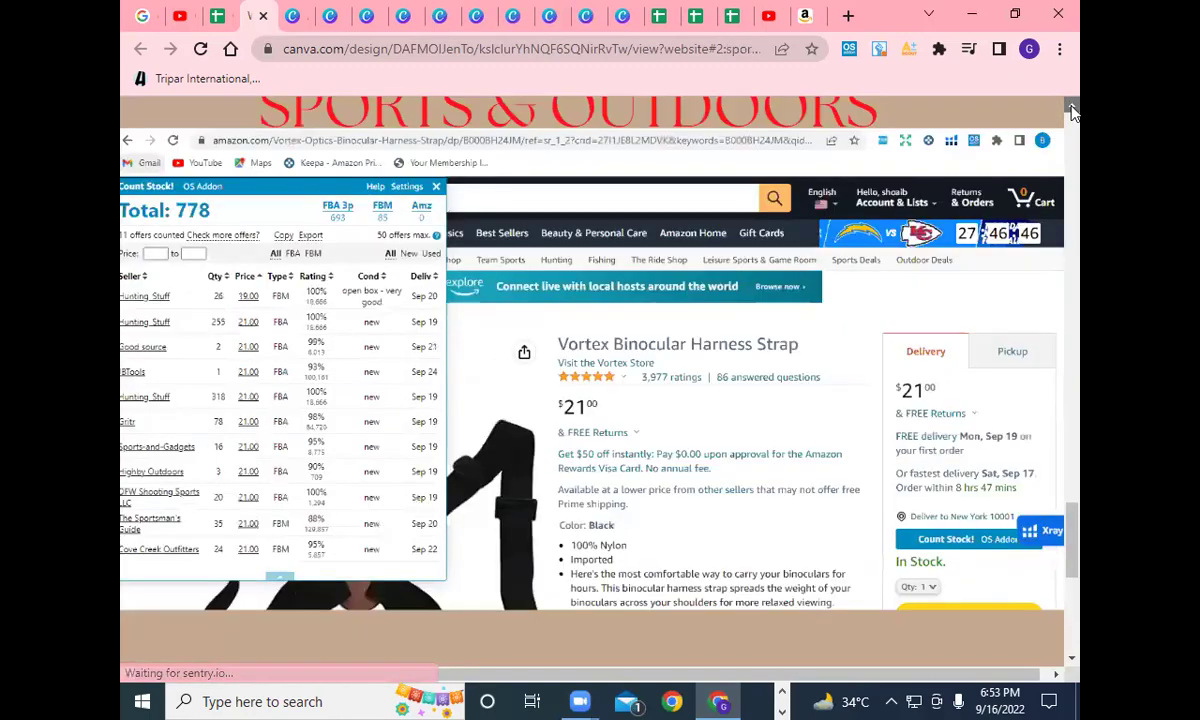
{"action": "scroll", "coordinate": [1071, 113], "scroll_direction": "up", "scroll_amount": 15}
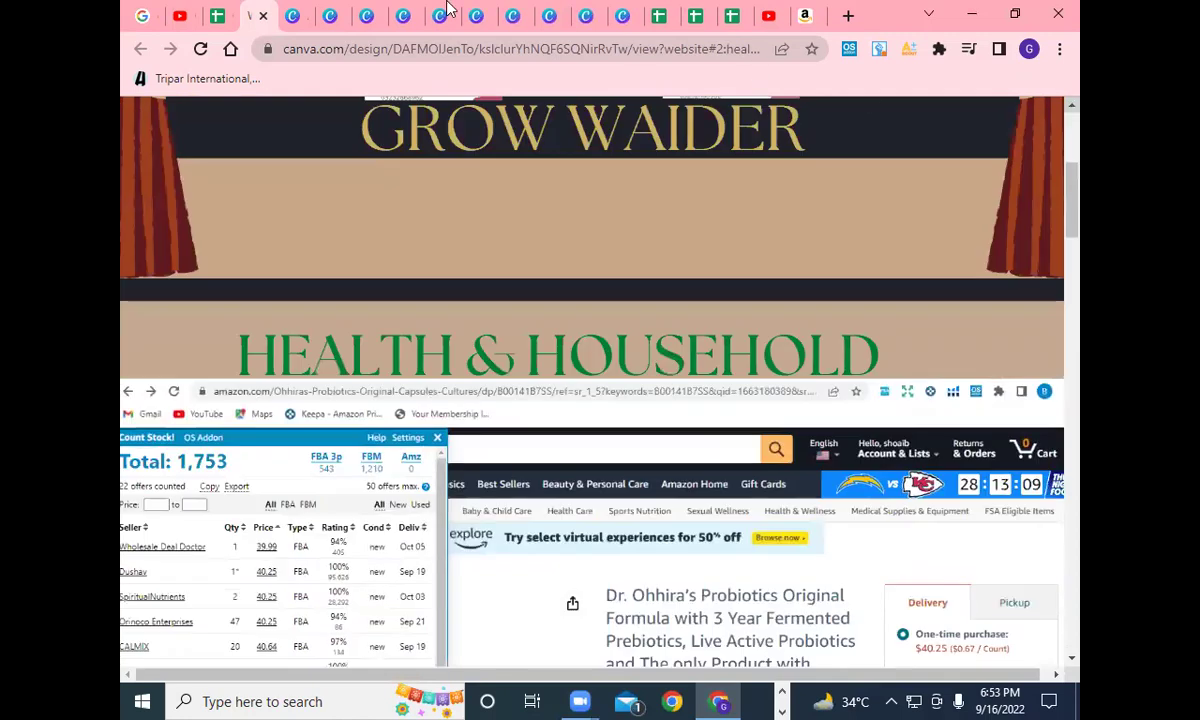
{"action": "left_click", "coordinate": [215, 15]}
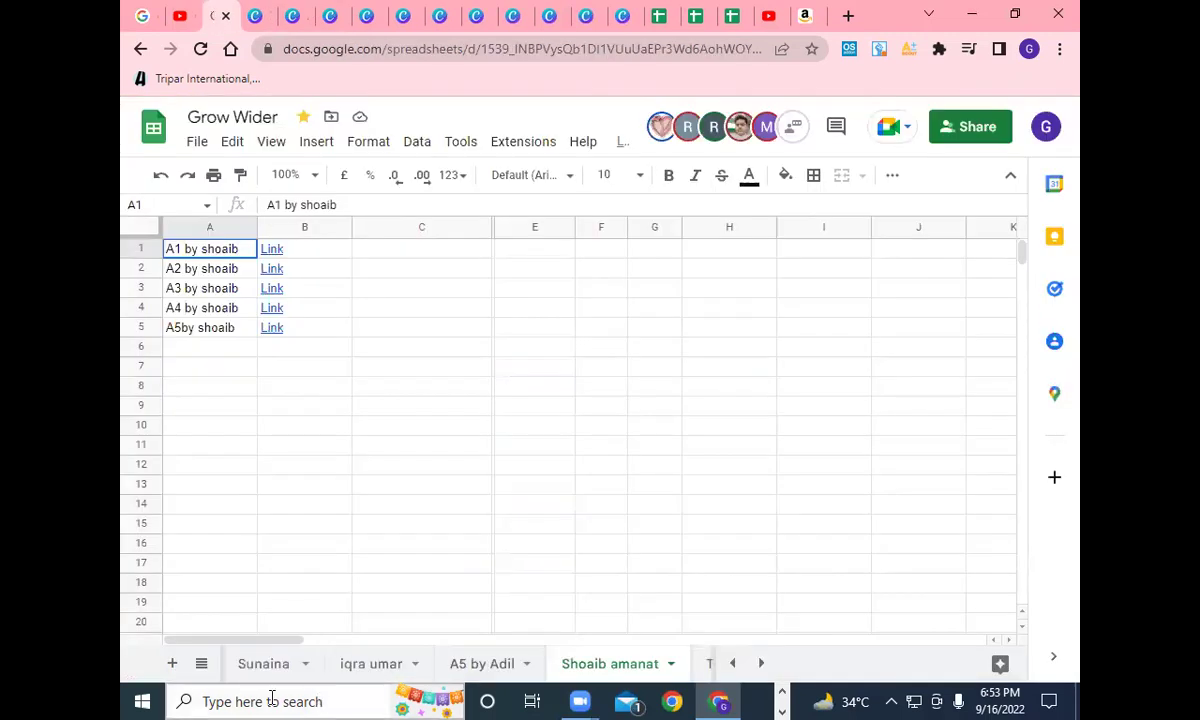
{"action": "left_click", "coordinate": [201, 663]}
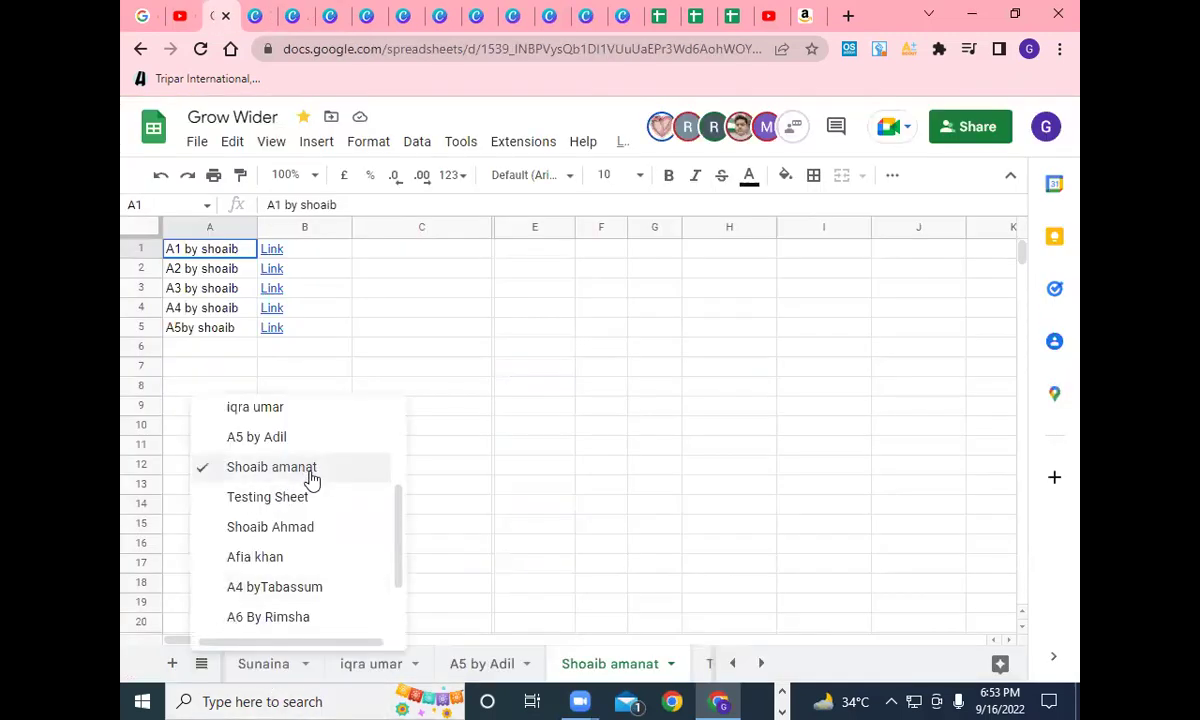
{"action": "scroll", "coordinate": [310, 478], "scroll_direction": "down", "scroll_amount": 1}
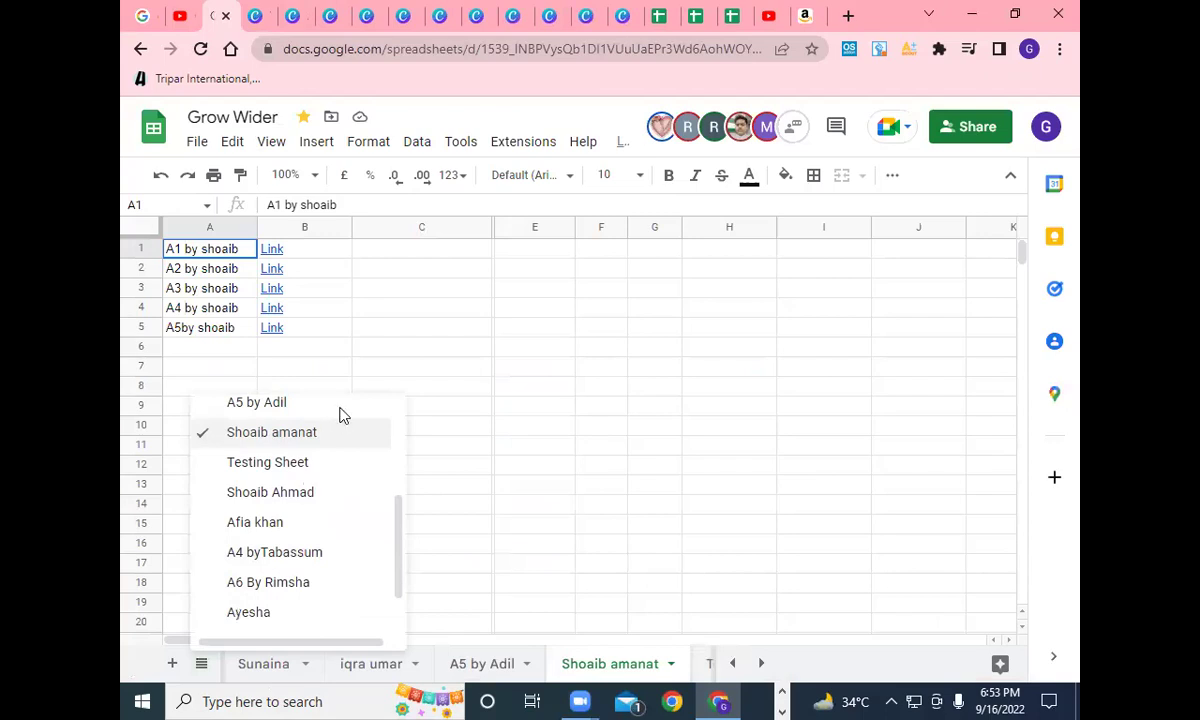
{"action": "scroll", "coordinate": [337, 415], "scroll_direction": "up", "scroll_amount": 10}
{"action": "left_click", "coordinate": [300, 410]}
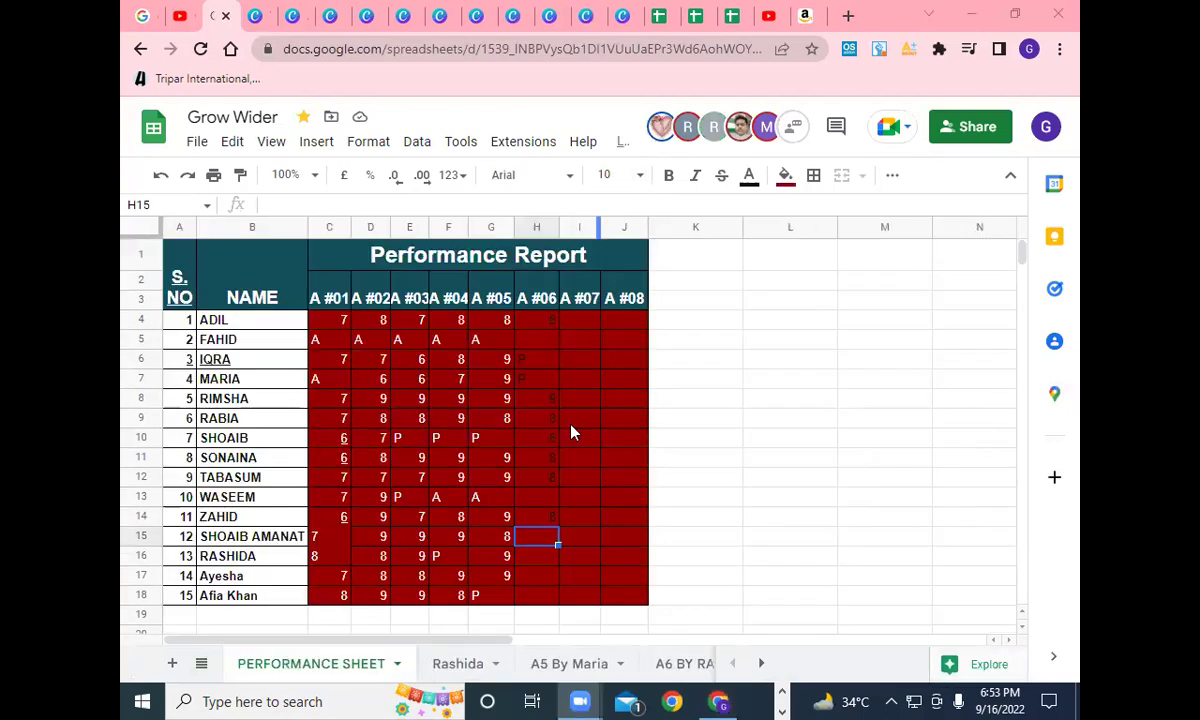
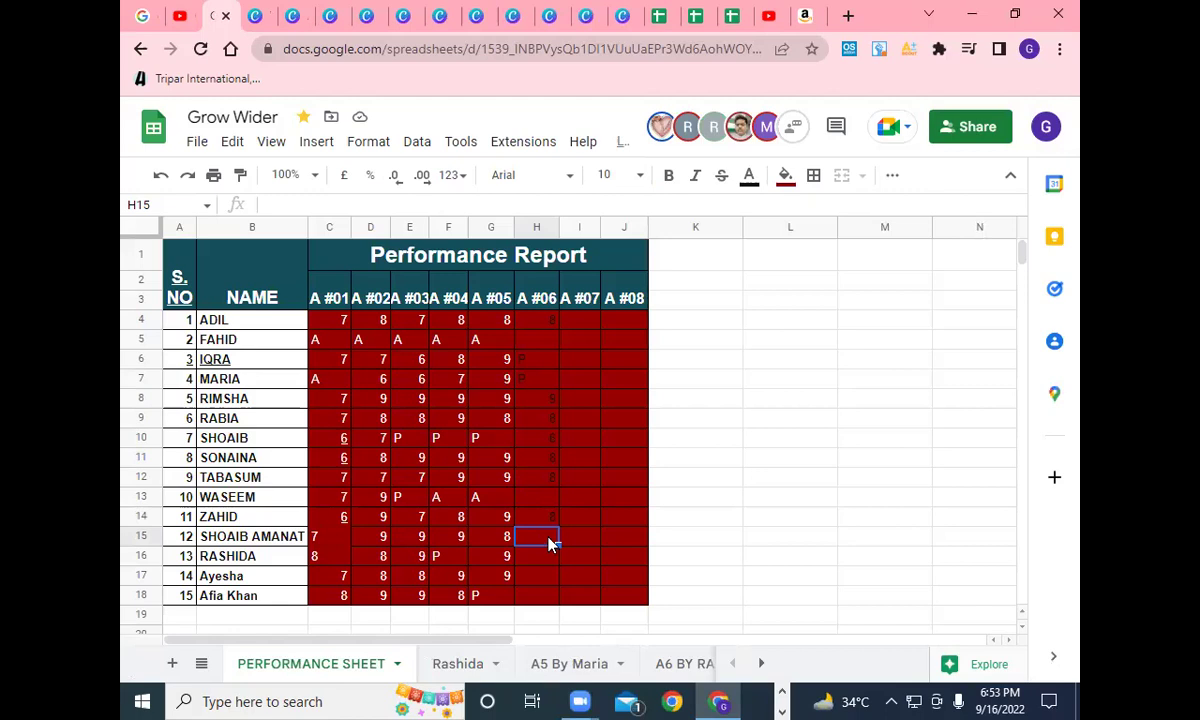
{"action": "type", "text": "8"}
{"action": "key", "text": "Return"}
Close all the open Canva presentation tabs and return to the Grow Wider PERFORMANCE SHEET.
{"action": "left_click", "coordinate": [257, 17]}
{"action": "left_click", "coordinate": [259, 17]}
{"action": "left_click", "coordinate": [260, 17]}
{"action": "left_click", "coordinate": [268, 17]}
{"action": "left_click", "coordinate": [268, 17]}
{"action": "left_click", "coordinate": [268, 17]}
{"action": "left_click", "coordinate": [266, 17]}
{"action": "left_click", "coordinate": [264, 17]}
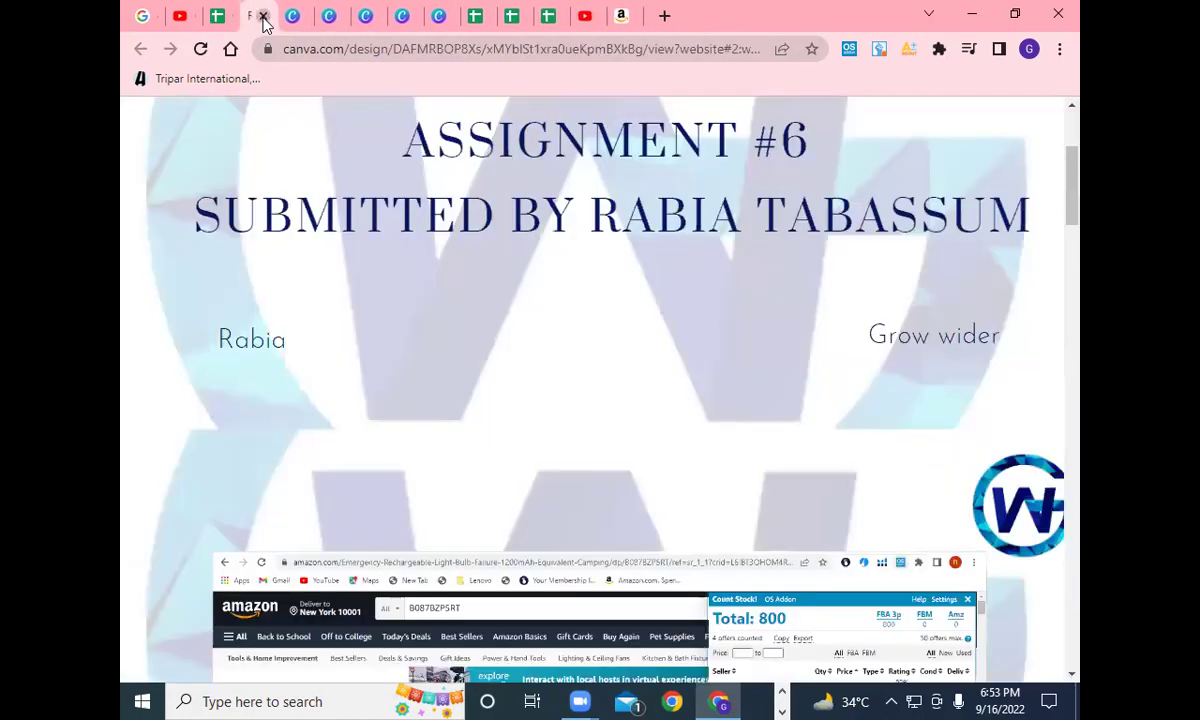
{"action": "left_click", "coordinate": [264, 17]}
{"action": "left_click", "coordinate": [263, 17]}
{"action": "left_click", "coordinate": [263, 17]}
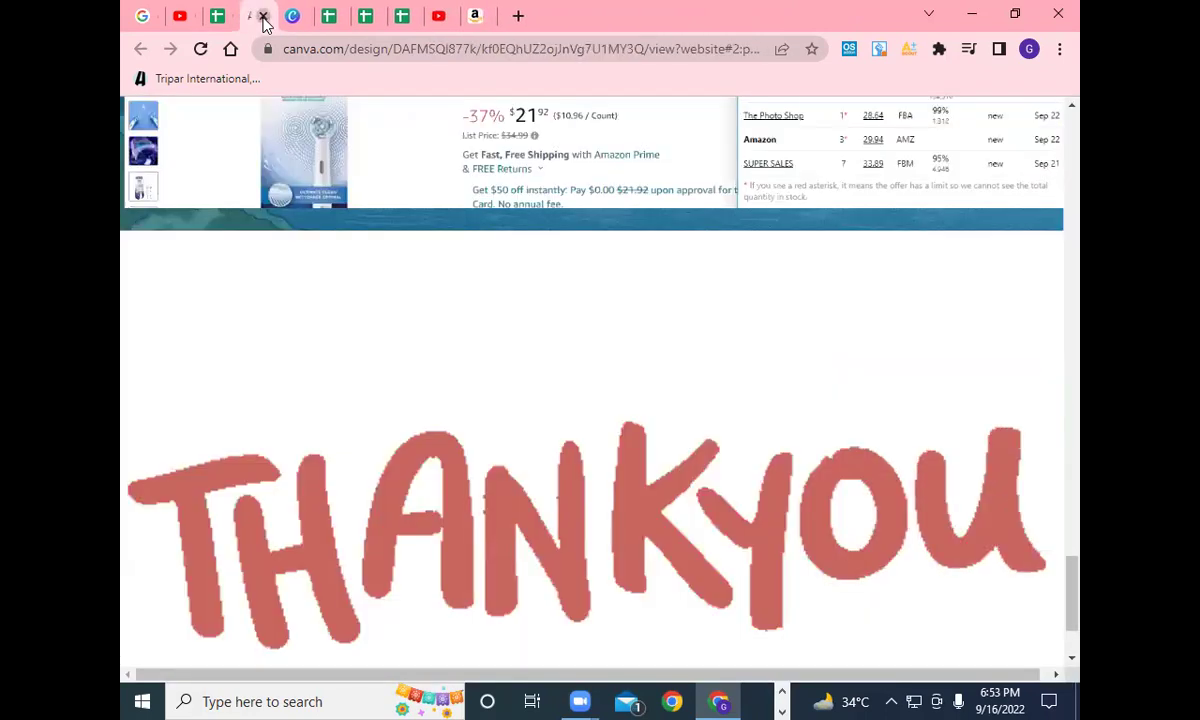
{"action": "left_click", "coordinate": [263, 17]}
{"action": "left_click", "coordinate": [262, 17]}
{"action": "left_click", "coordinate": [218, 18]}
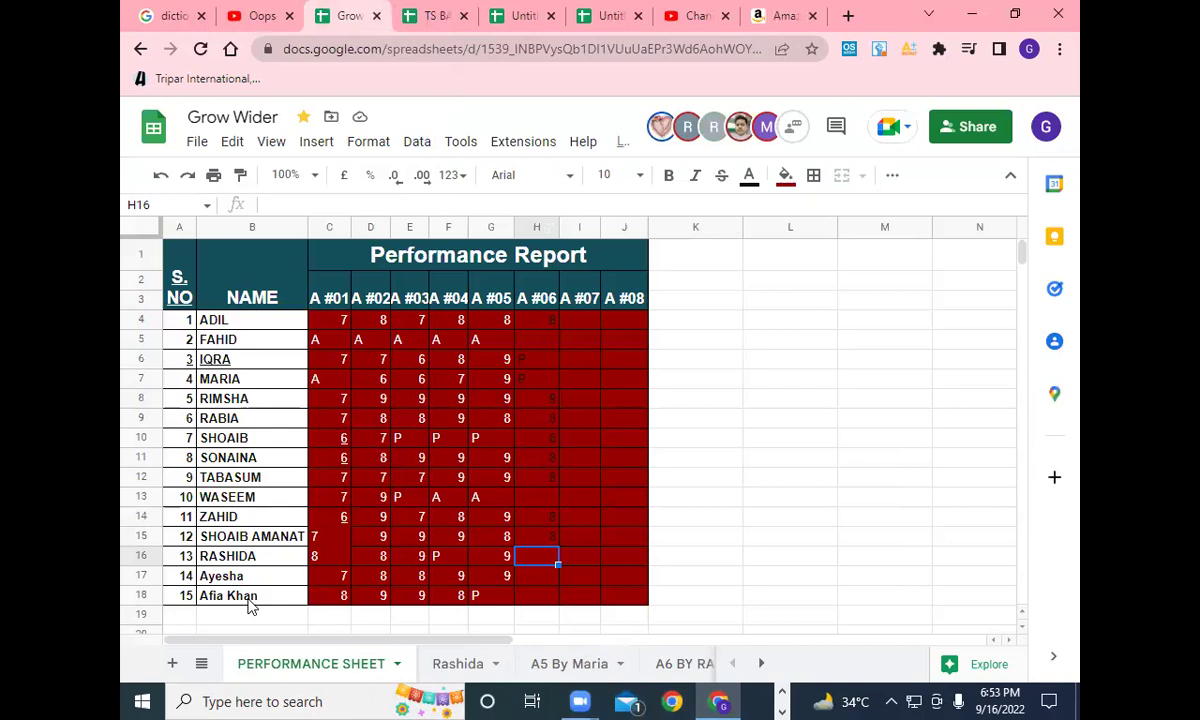
Go to the sheet of the student listed in row 16 and open the A4 link in cell B4.
{"action": "left_click", "coordinate": [201, 663]}
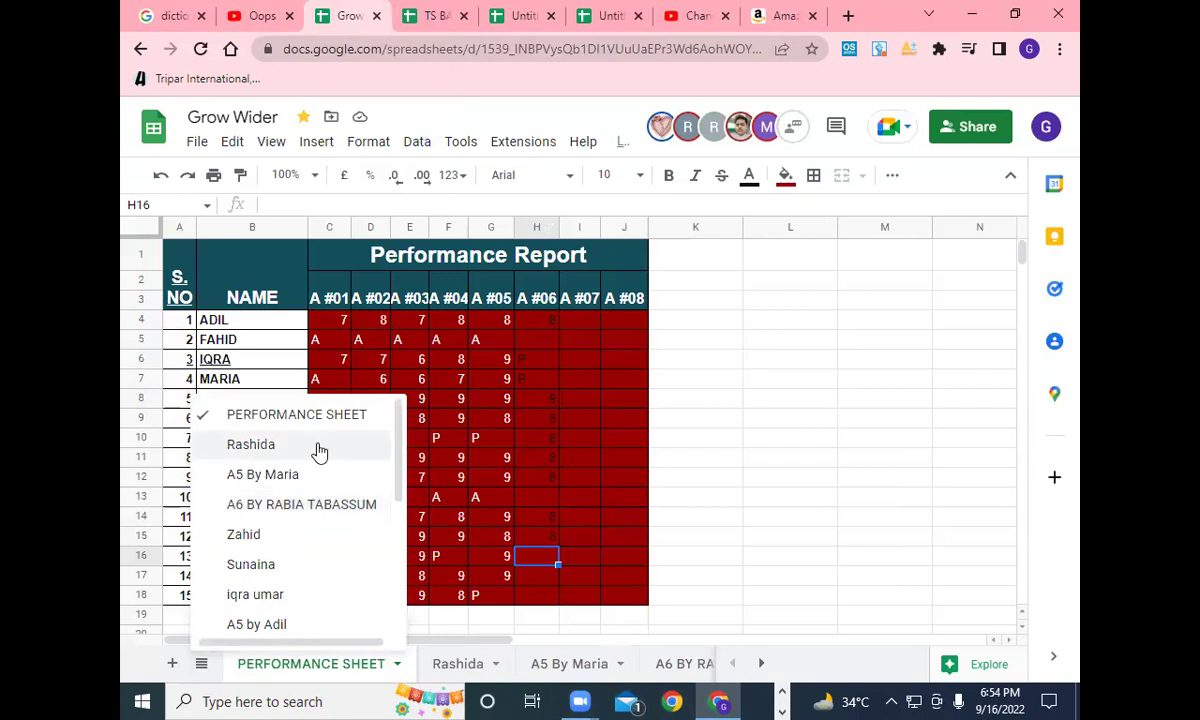
{"action": "left_click", "coordinate": [316, 447]}
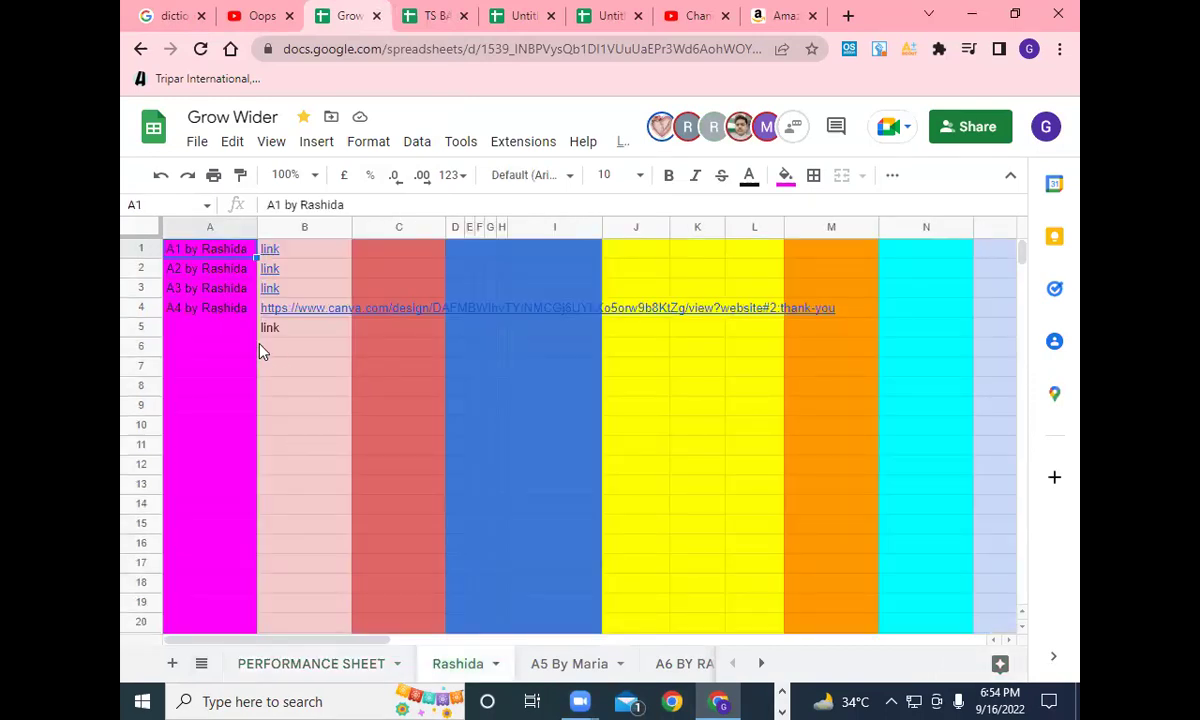
{"action": "mouse_move", "coordinate": [322, 300]}
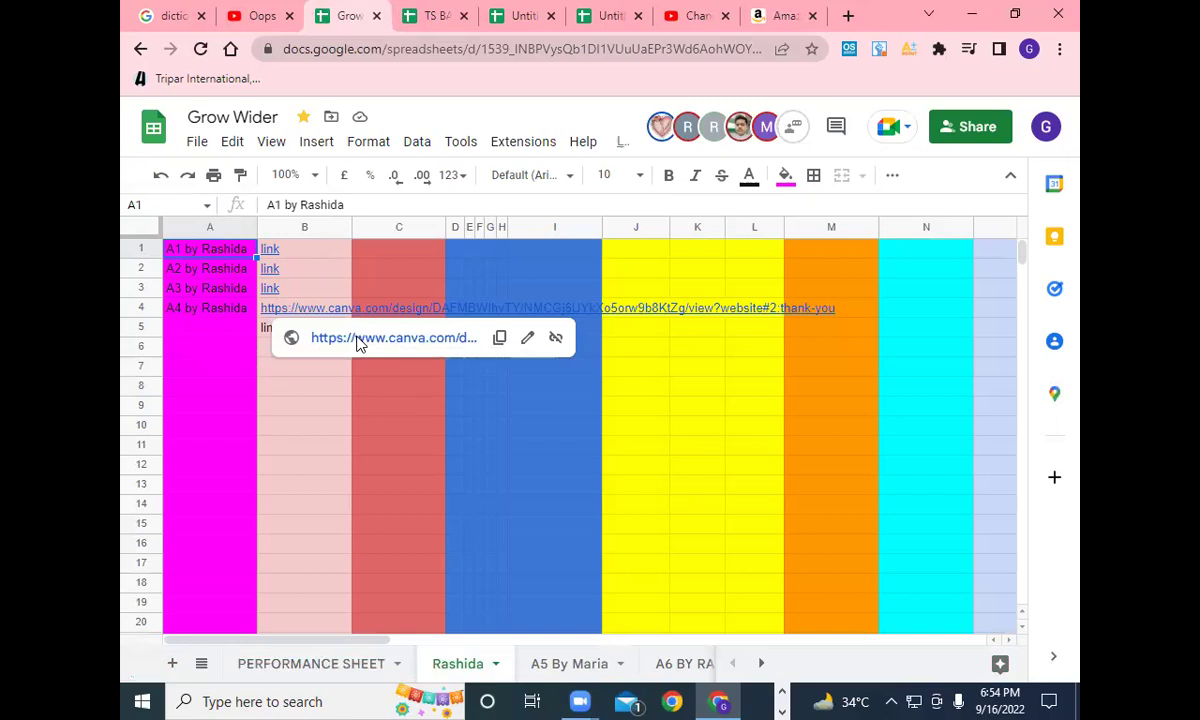
{"action": "left_click", "coordinate": [360, 343]}
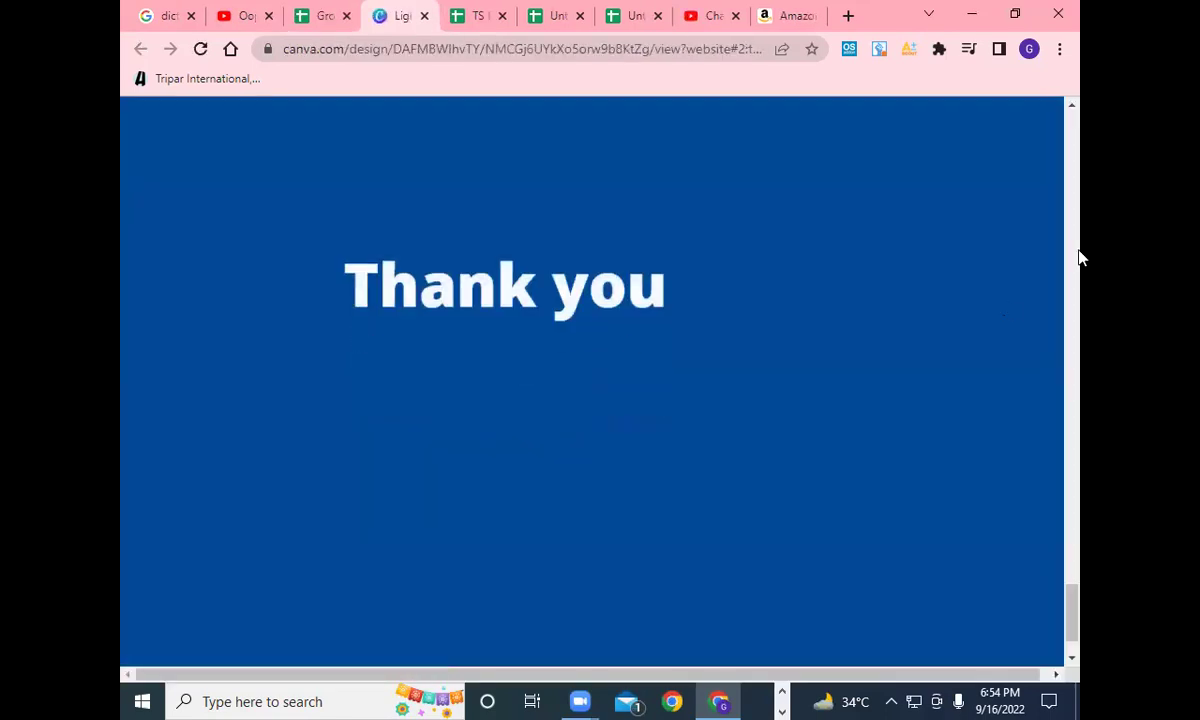
Check the Product keyword presentation's opening slides, and inspect the student's sheet from the assignment links down to the ASIN product table.
{"action": "left_click", "coordinate": [1075, 140]}
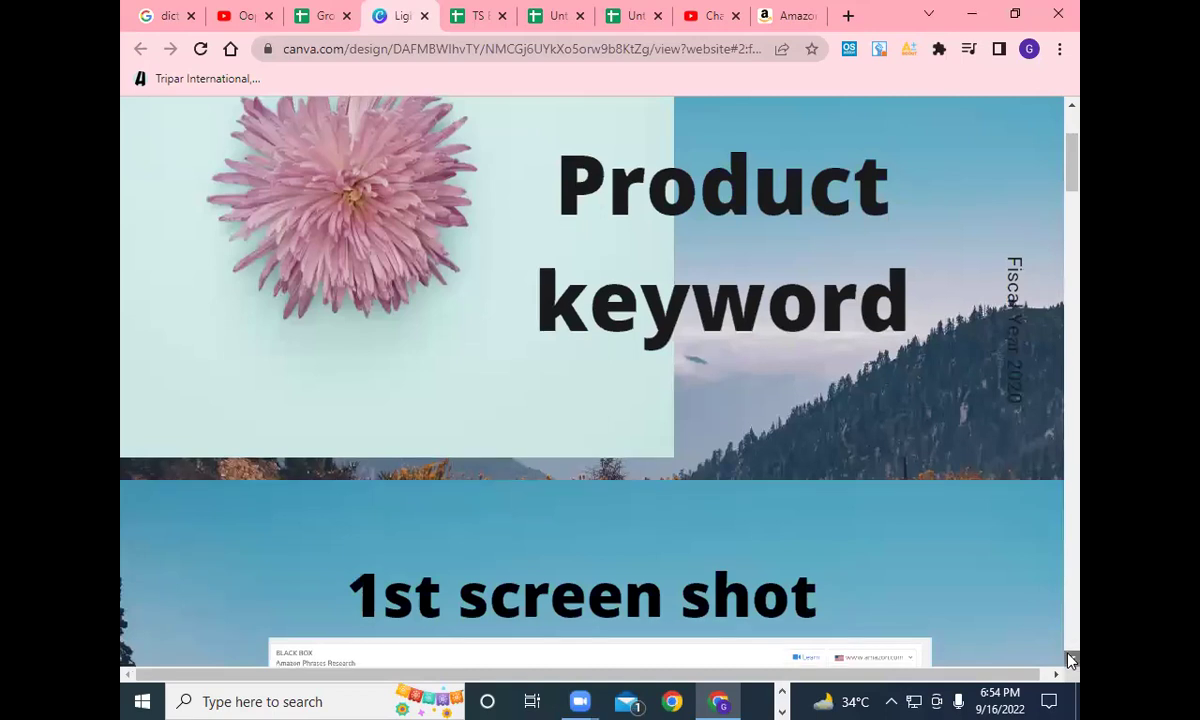
{"action": "scroll", "coordinate": [1000, 620], "scroll_direction": "down", "scroll_amount": 5}
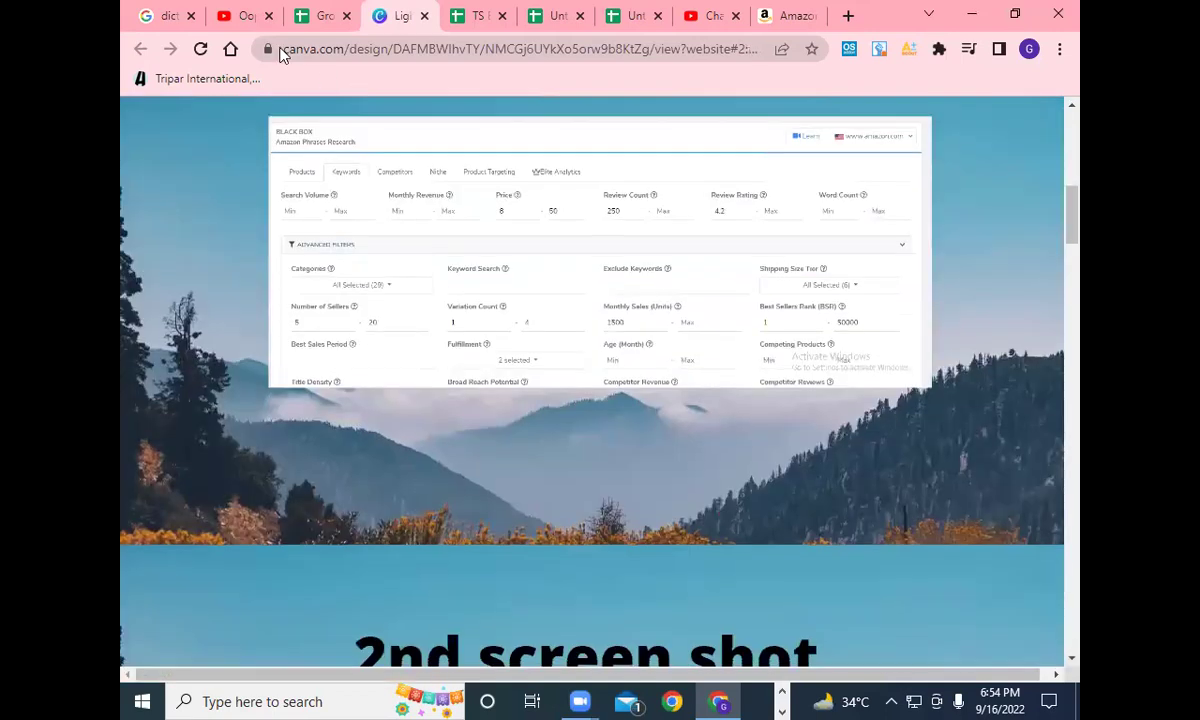
{"action": "left_click", "coordinate": [318, 15]}
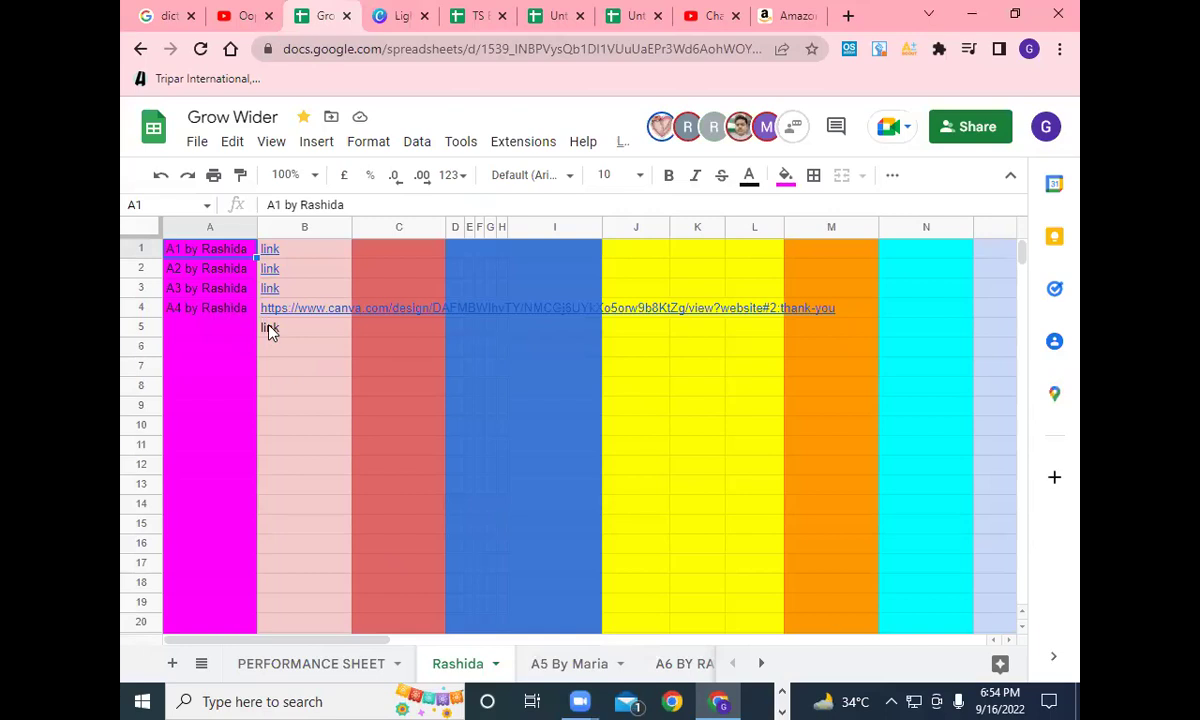
{"action": "scroll", "coordinate": [466, 610], "scroll_direction": "down", "scroll_amount": 5}
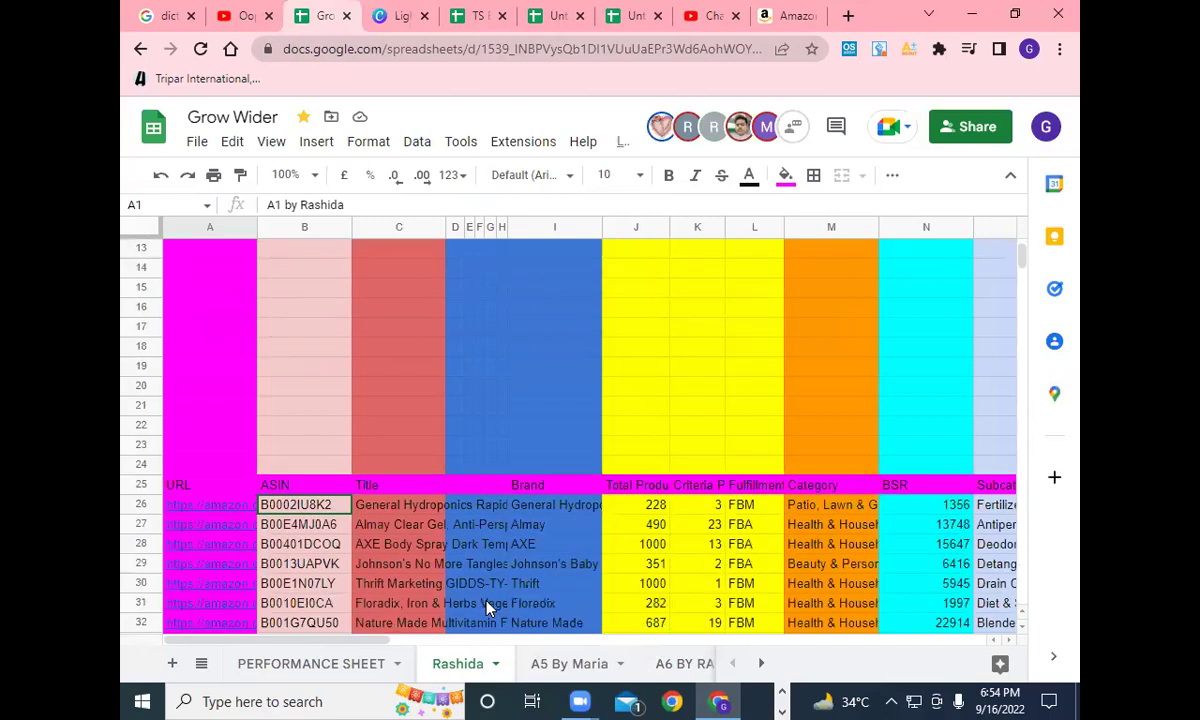
Go back to the PERFORMANCE SHEET and enter P under A #06 for the student in row 16.
{"action": "left_click", "coordinate": [201, 664]}
{"action": "left_click", "coordinate": [280, 414]}
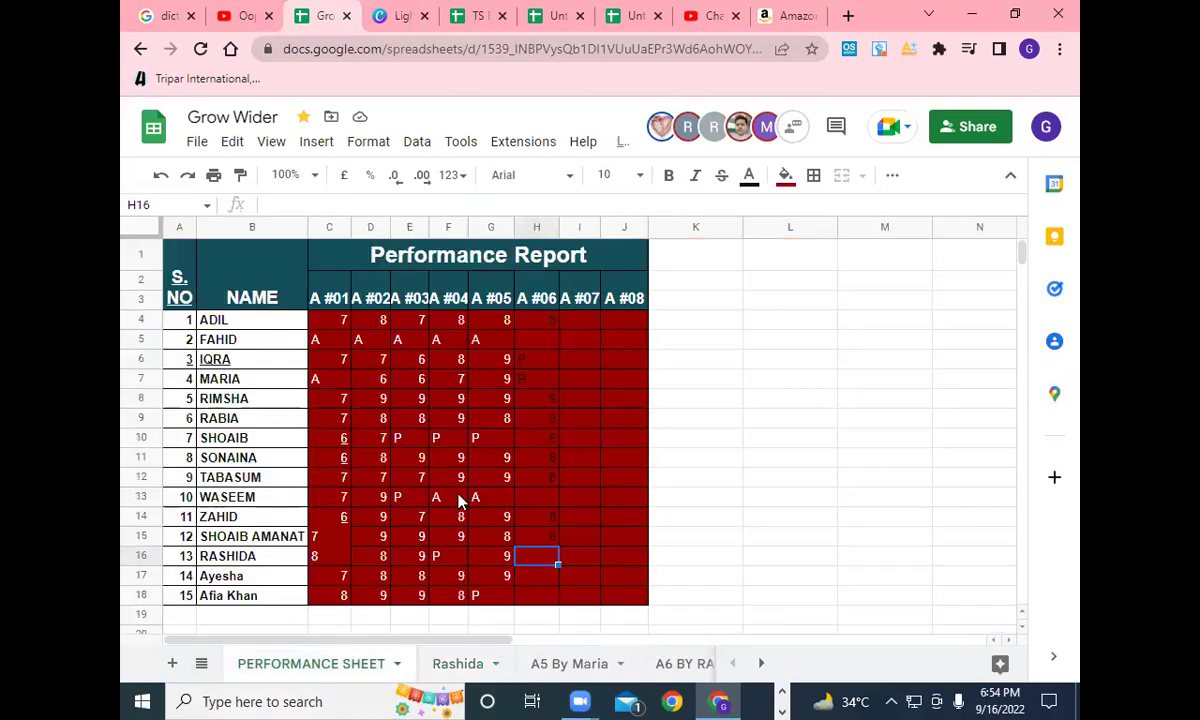
{"action": "double_click", "coordinate": [535, 558]}
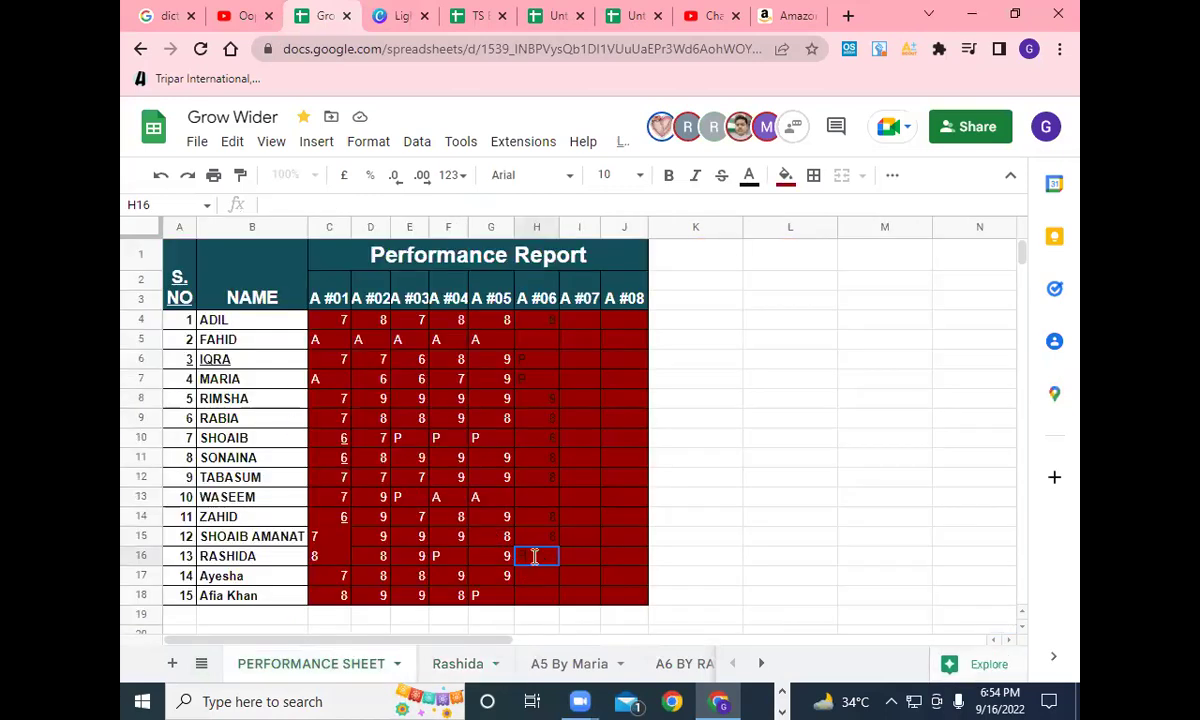
{"action": "key", "text": "Return"}
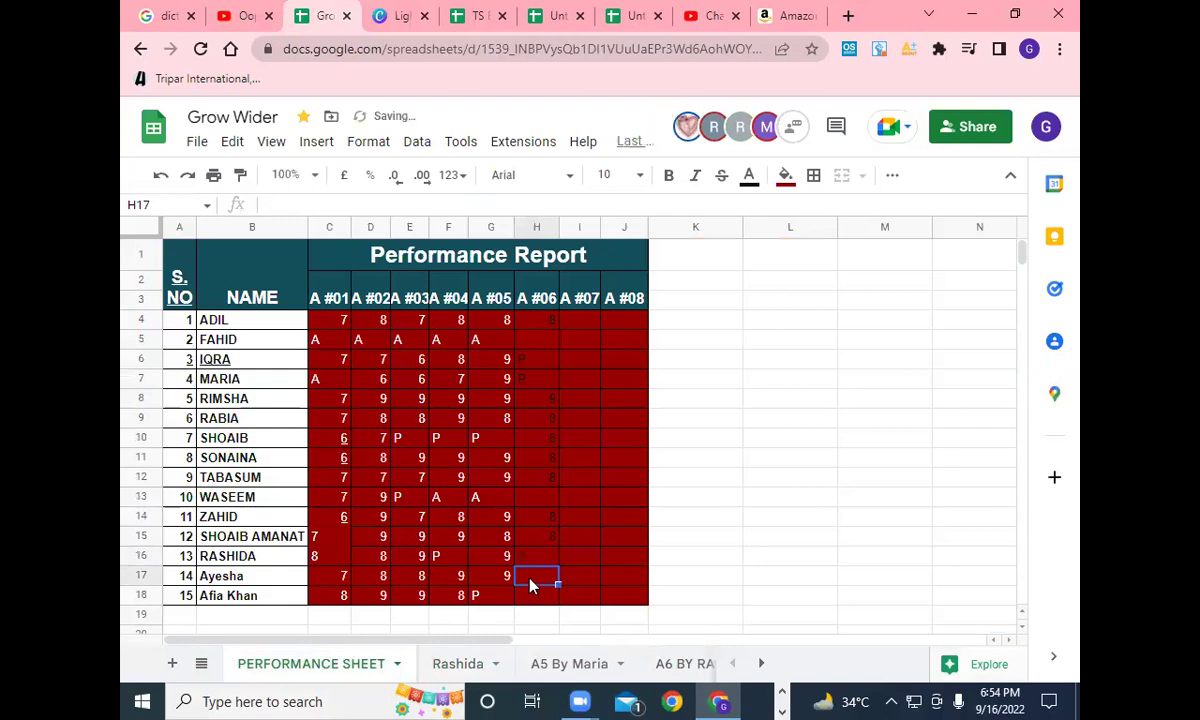
Go to the sheet of the student listed in row 17 and open the 5th assignment link in cell B5.
{"action": "left_click", "coordinate": [201, 668]}
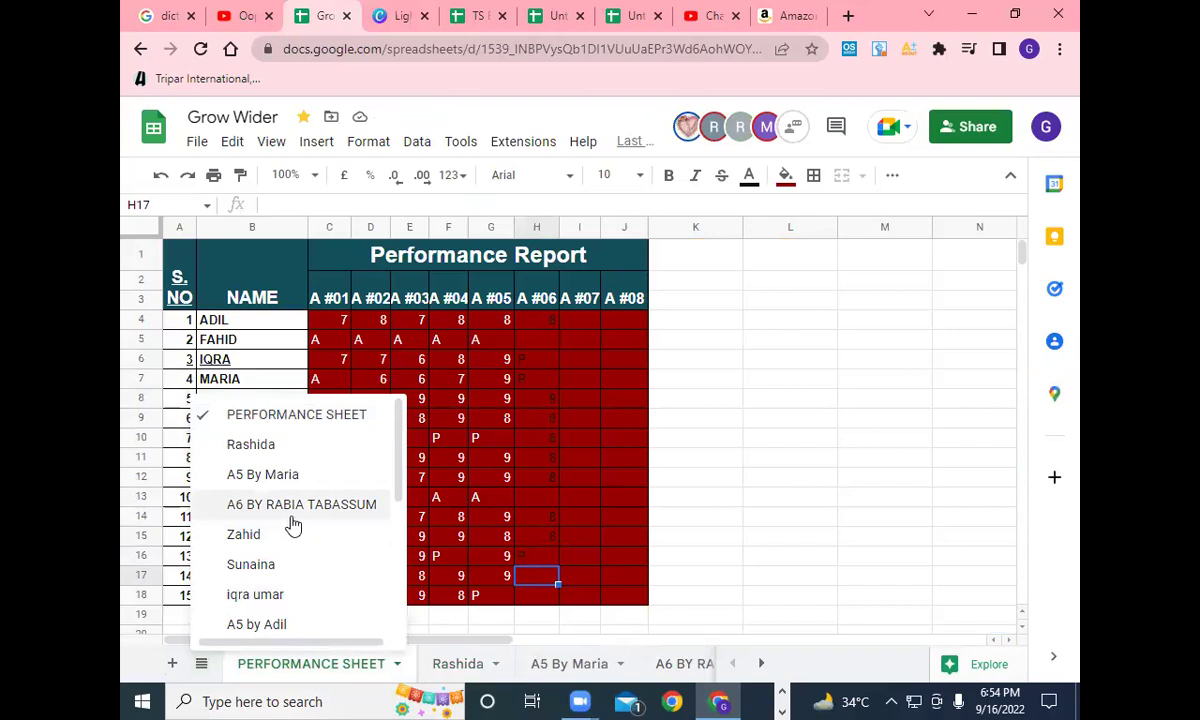
{"action": "scroll", "coordinate": [295, 565], "scroll_direction": "down", "scroll_amount": 2}
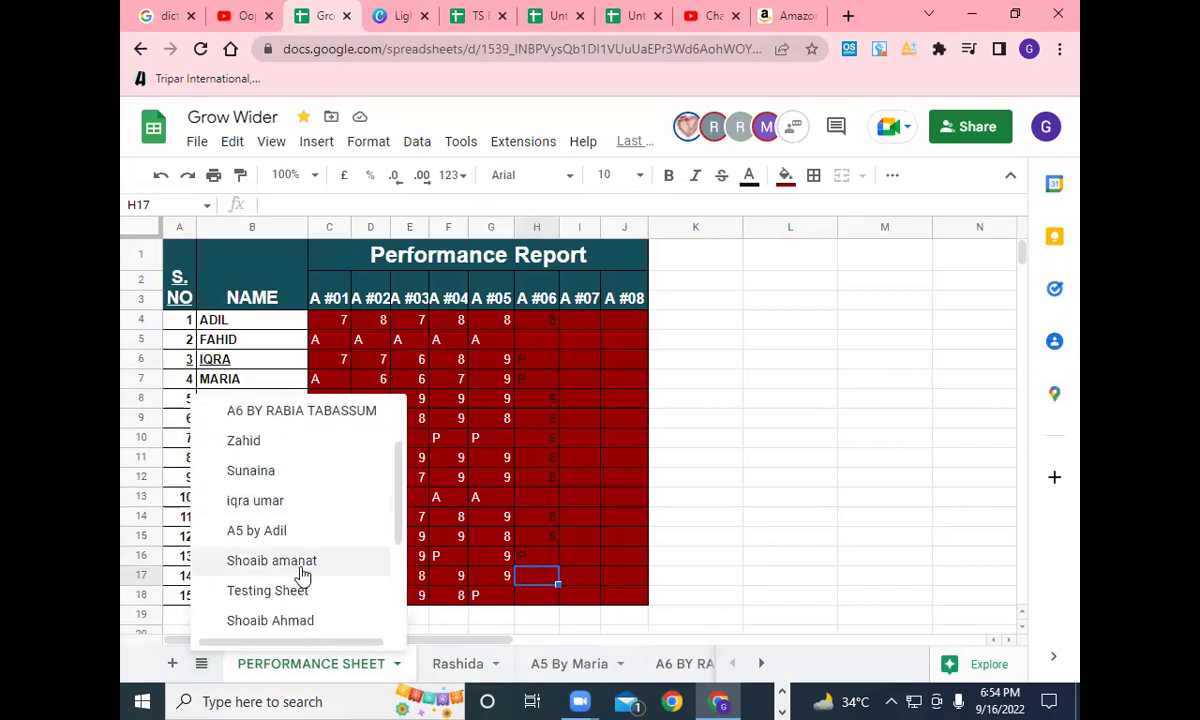
{"action": "scroll", "coordinate": [313, 517], "scroll_direction": "down", "scroll_amount": 2}
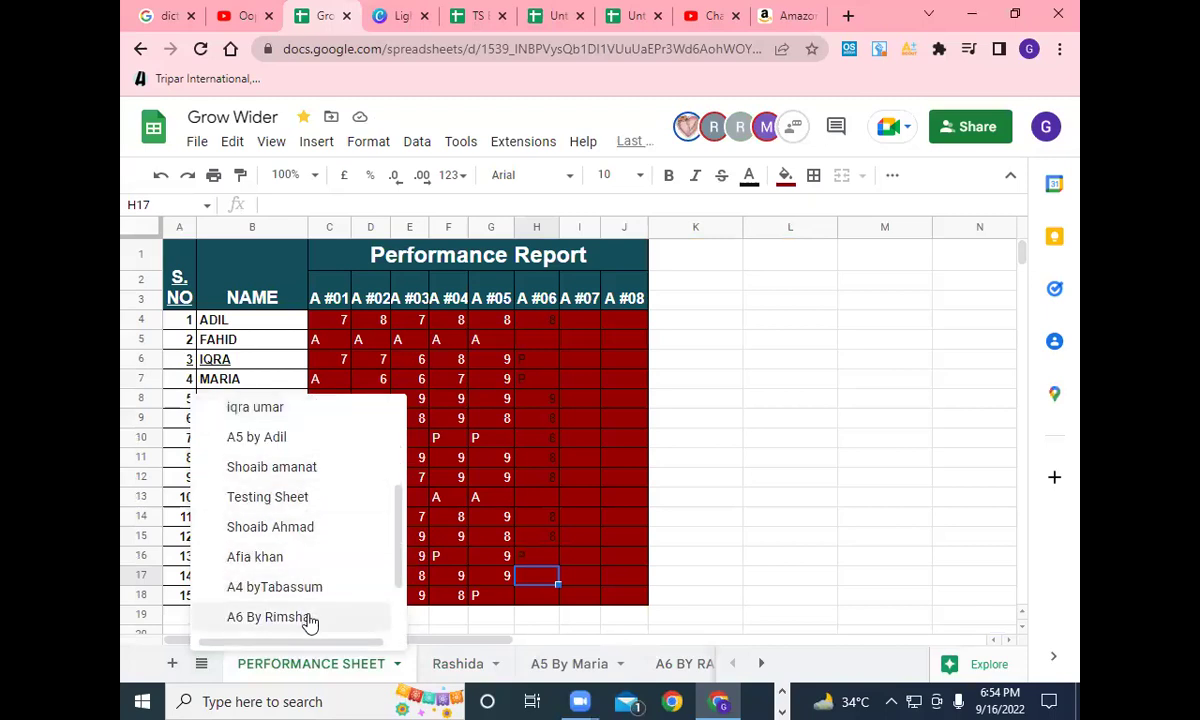
{"action": "scroll", "coordinate": [310, 610], "scroll_direction": "down", "scroll_amount": 2}
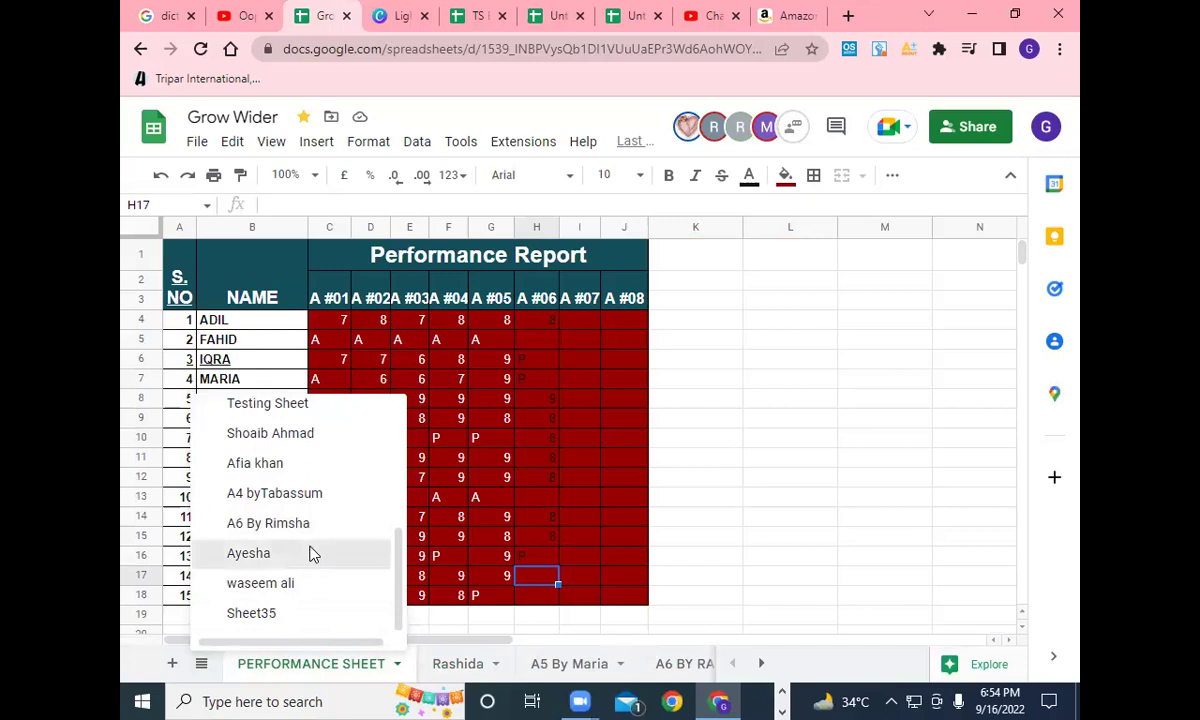
{"action": "left_click", "coordinate": [310, 553]}
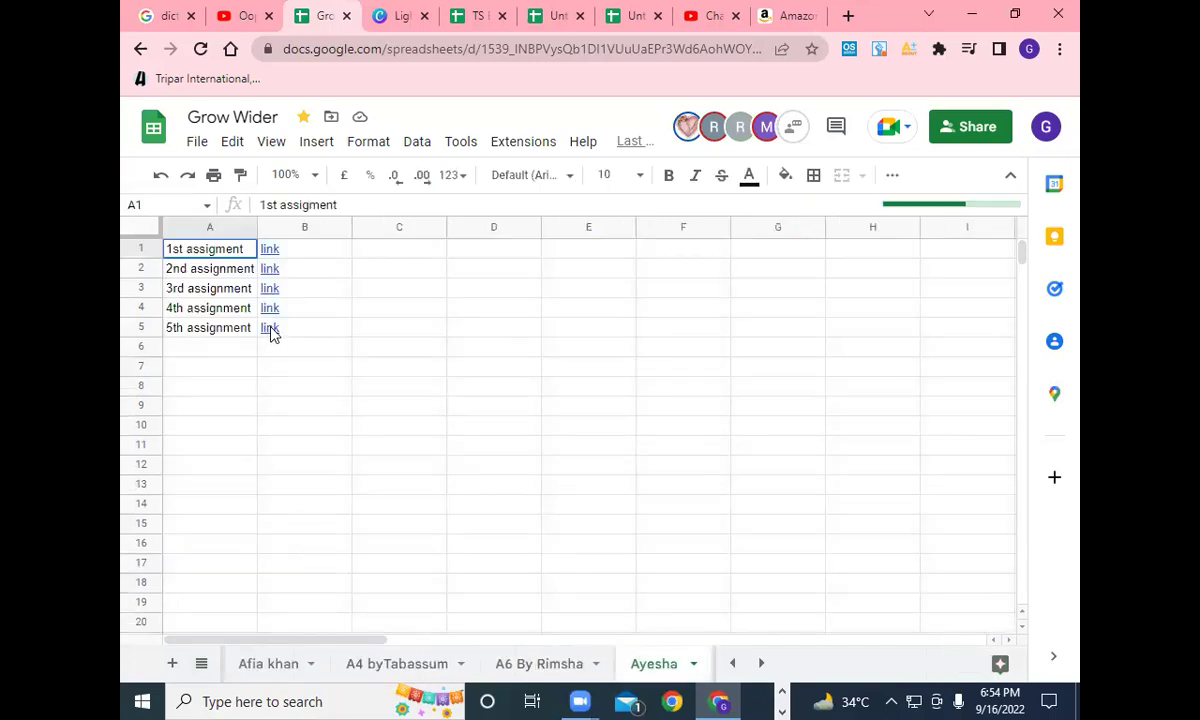
{"action": "mouse_move", "coordinate": [272, 335]}
{"action": "left_click", "coordinate": [354, 359]}
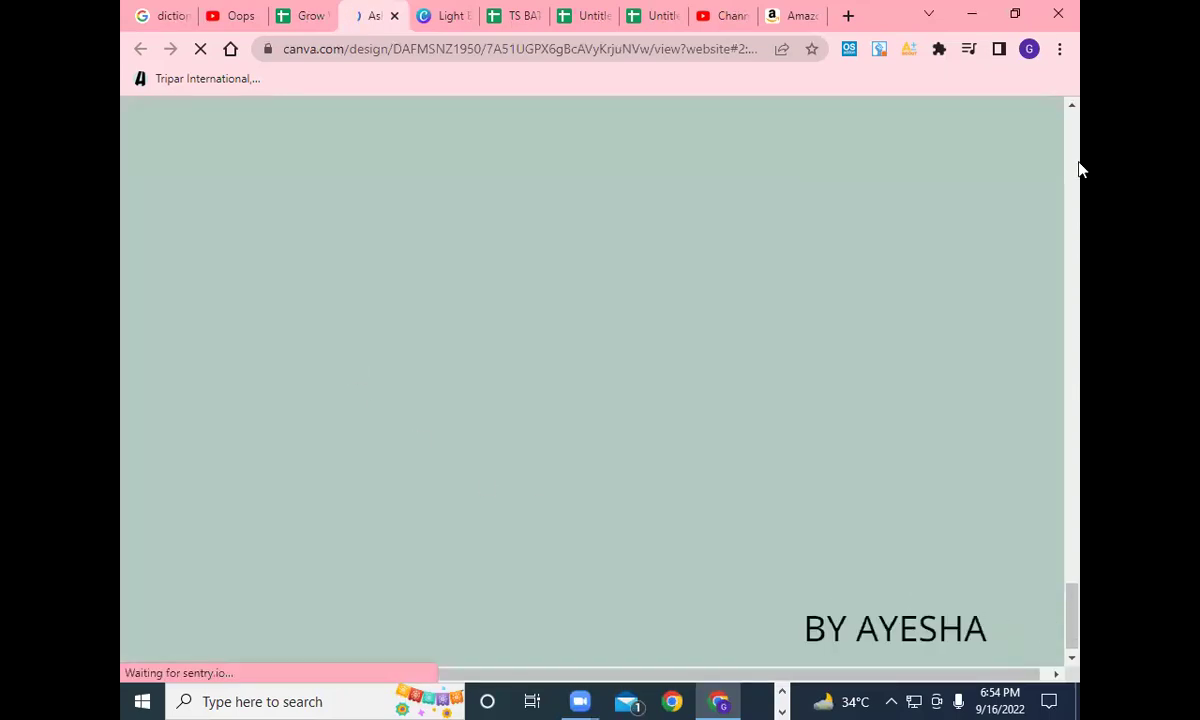
Review the assignment no. 5 presentation from the welcome slide through the hinge, soap, pectin, salicylic acid and Nesquik product slides with their stock counts.
{"action": "left_click", "coordinate": [1072, 127]}
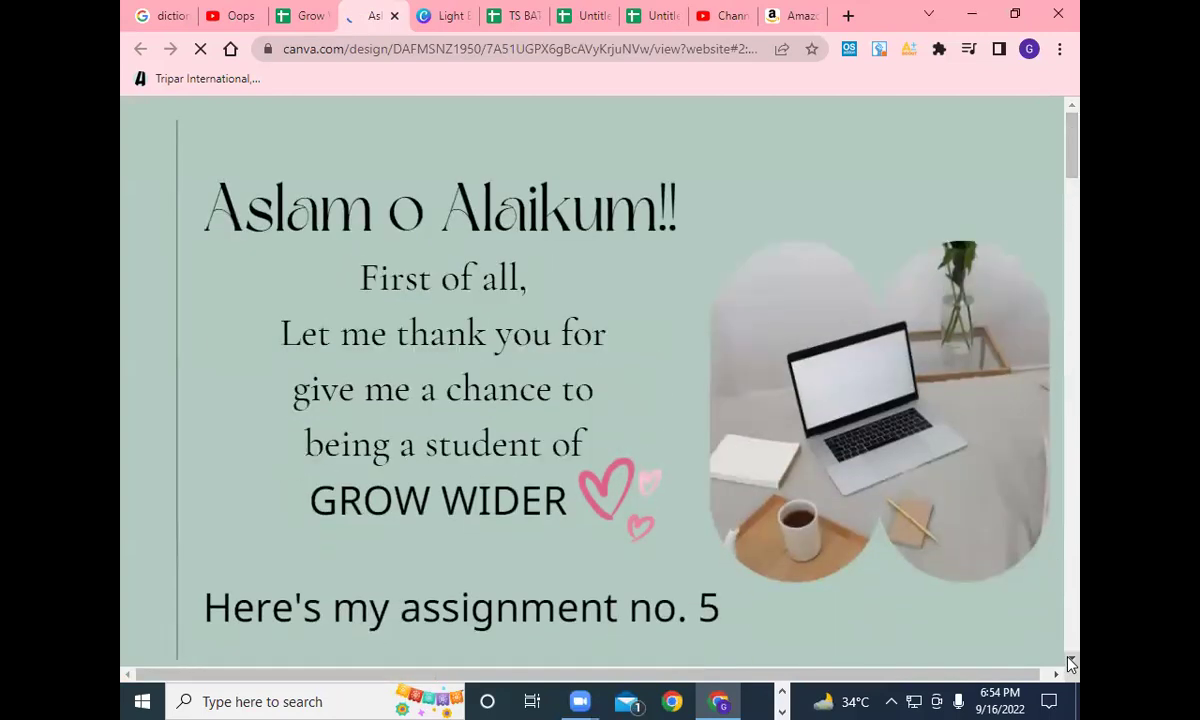
{"action": "left_click", "coordinate": [1071, 663]}
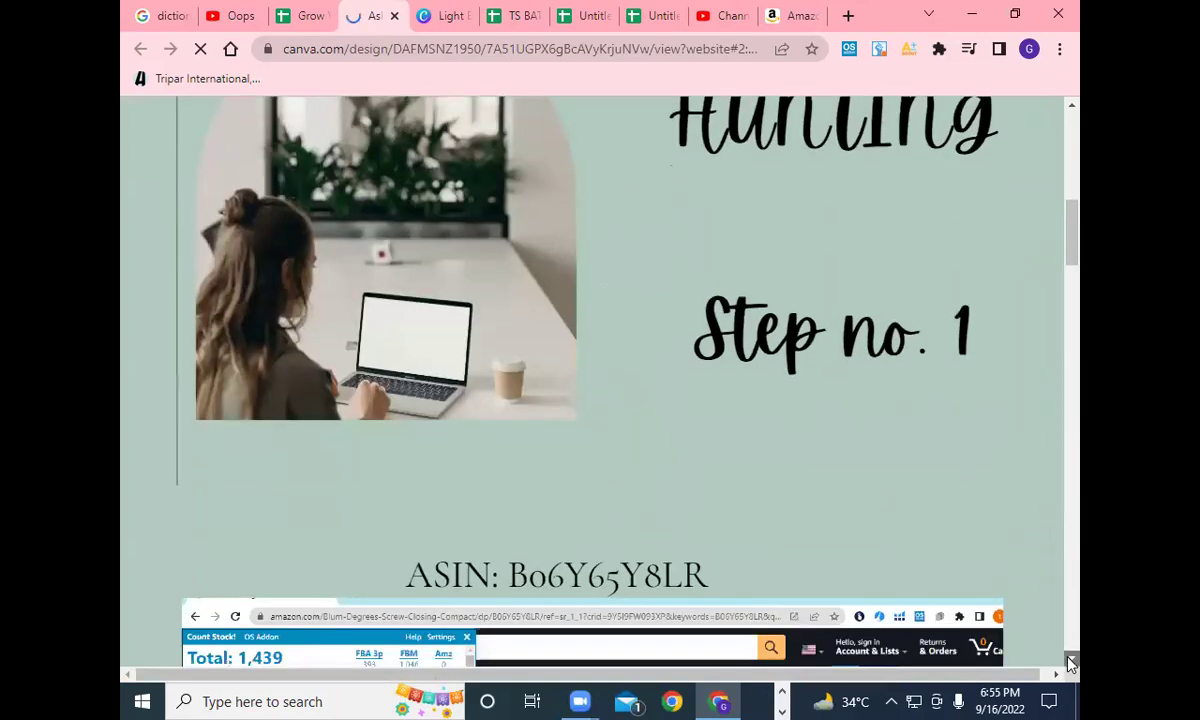
{"action": "left_click", "coordinate": [1071, 663]}
{"action": "left_click", "coordinate": [1071, 663]}
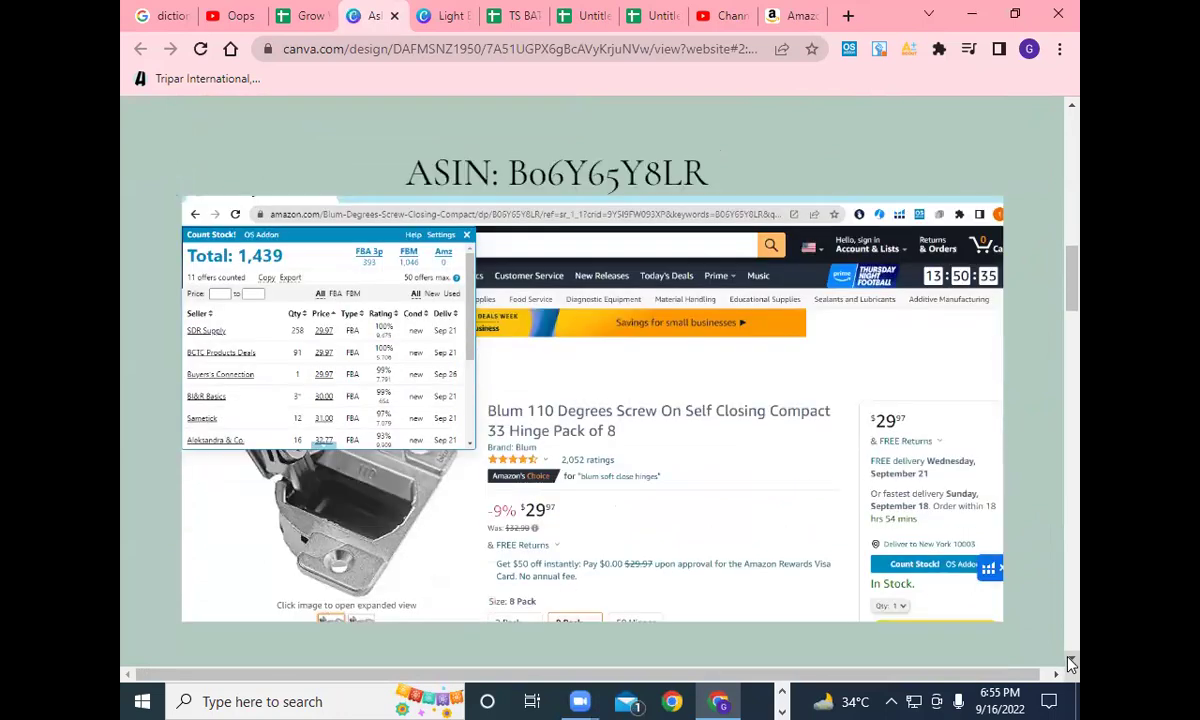
{"action": "left_click", "coordinate": [1071, 663]}
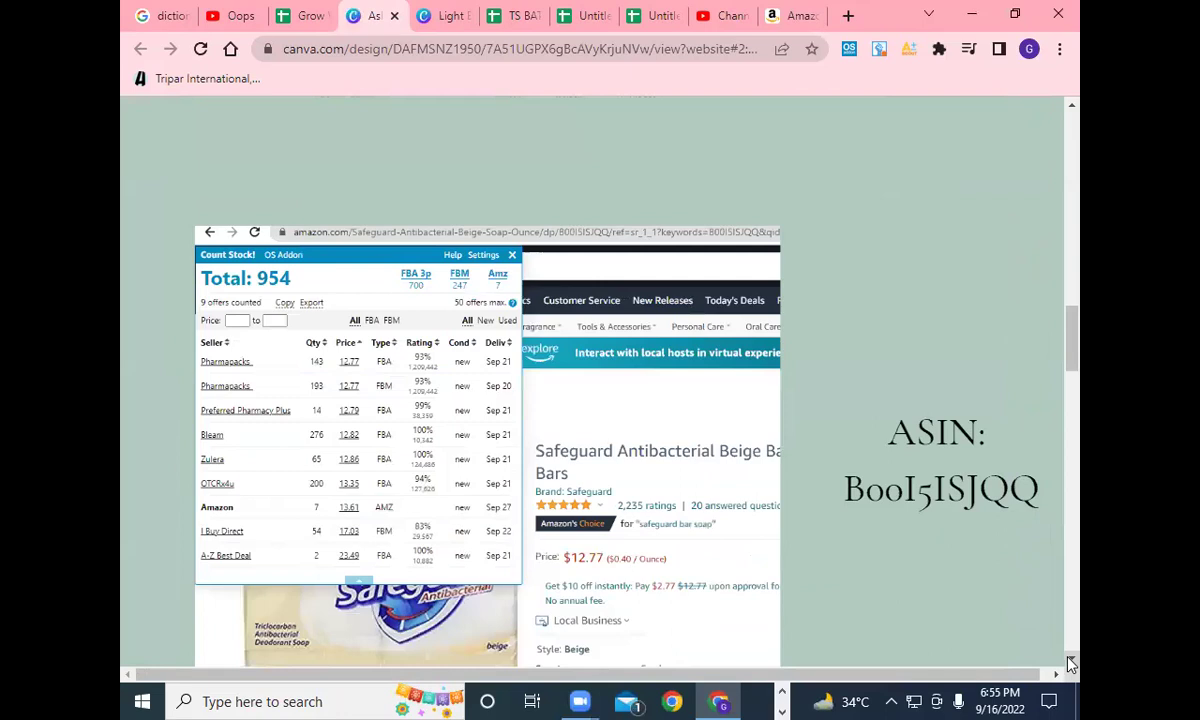
{"action": "left_click", "coordinate": [1071, 663]}
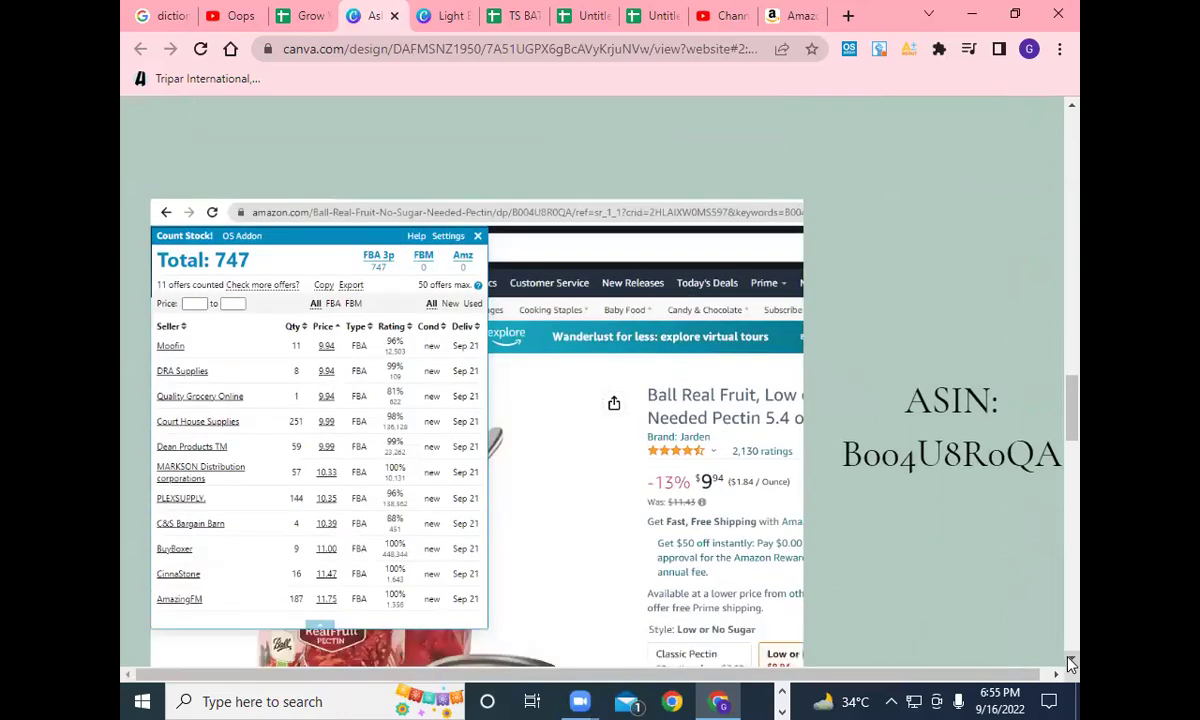
{"action": "left_click", "coordinate": [1071, 663]}
{"action": "left_click", "coordinate": [1071, 663]}
{"action": "left_click", "coordinate": [1071, 663]}
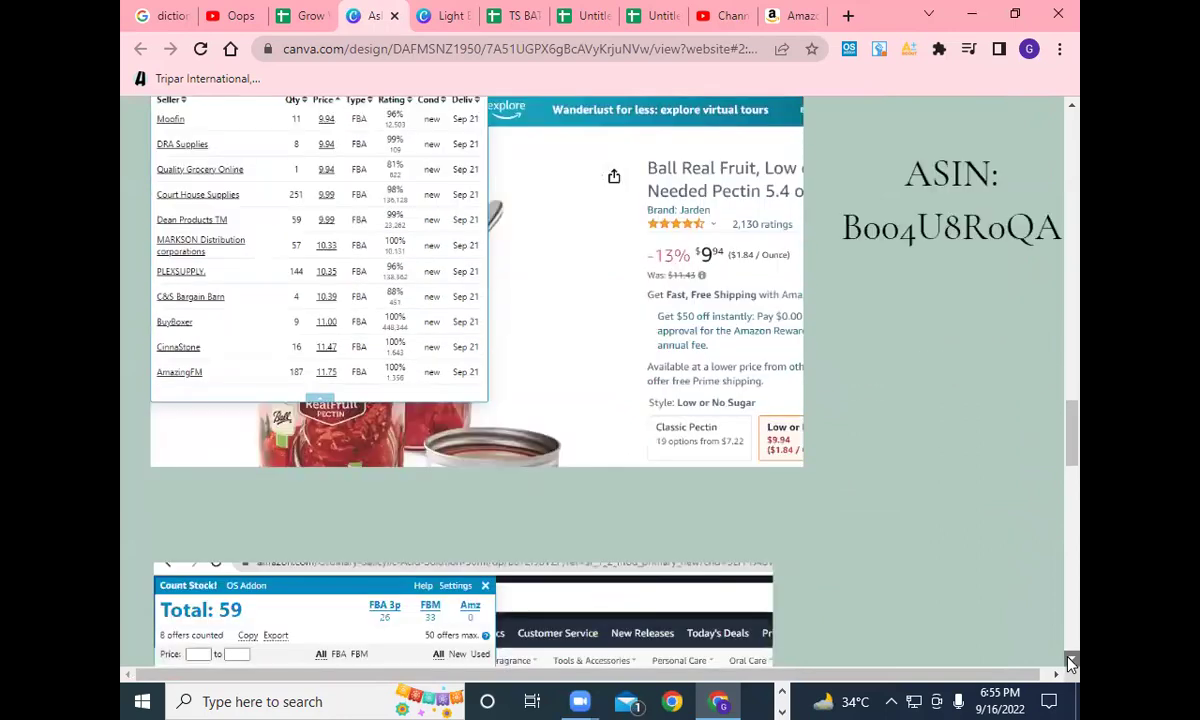
{"action": "left_click", "coordinate": [1071, 663]}
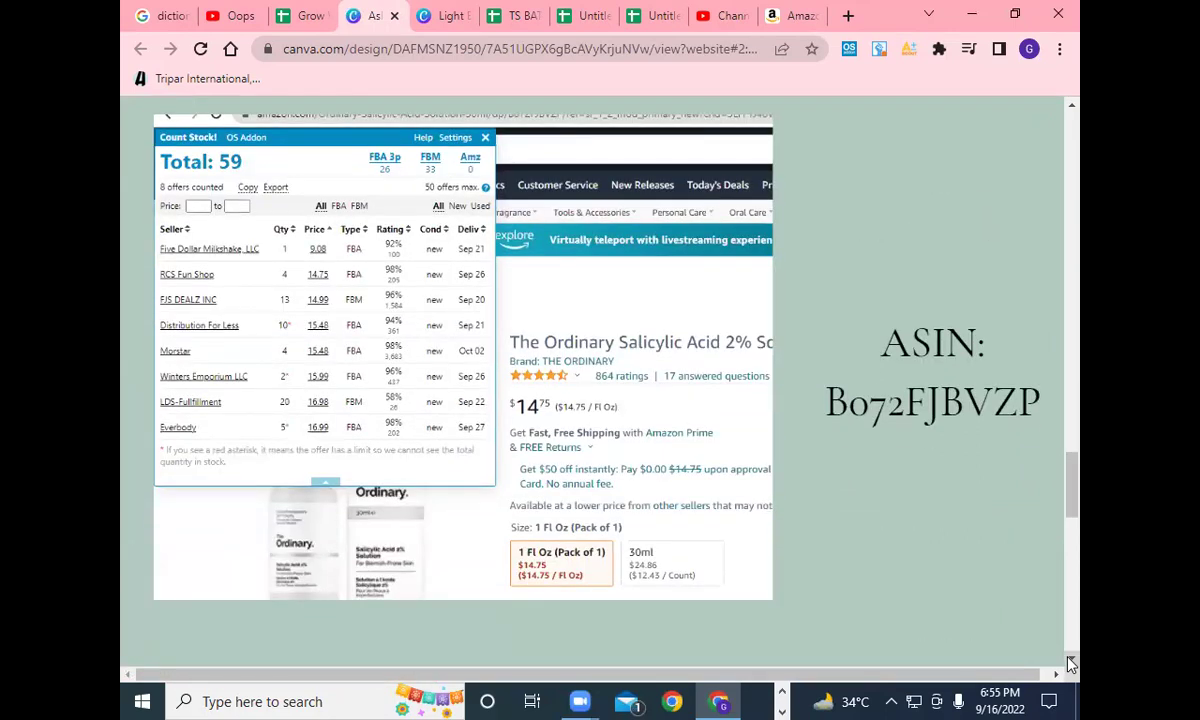
{"action": "left_click", "coordinate": [1071, 663]}
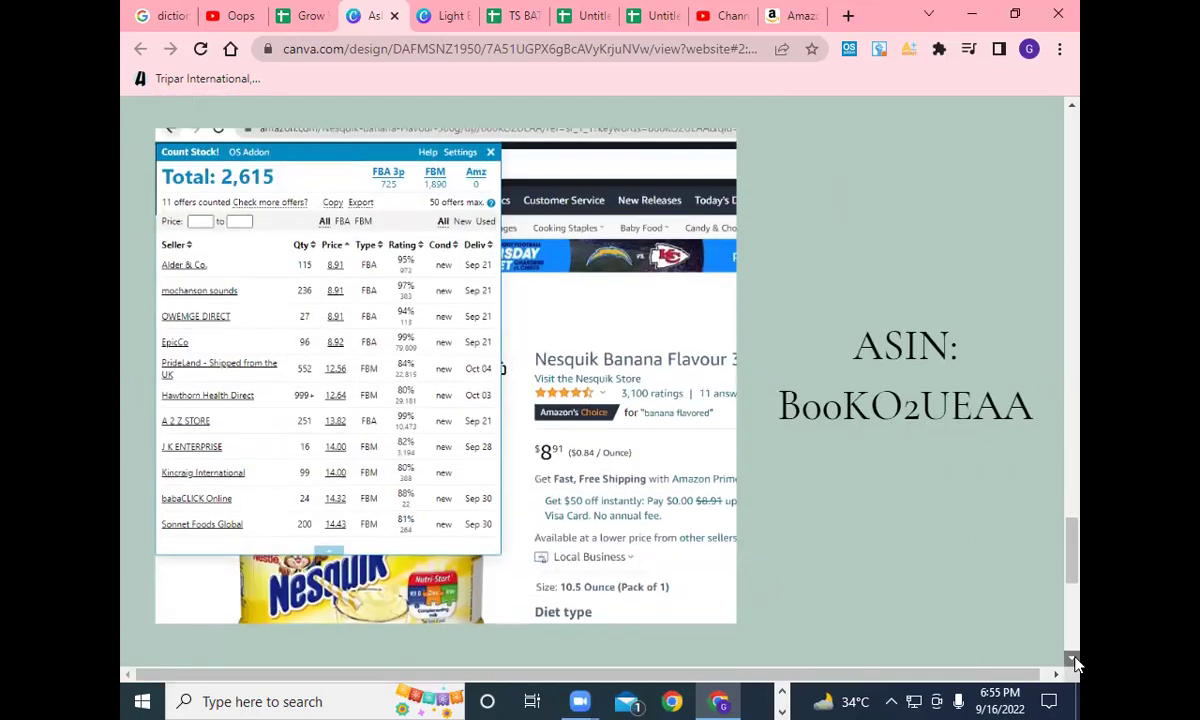
Finish the presentation at its closing slide, and enter 9 under A #06 in the PERFORMANCE SHEET for the student in row 17.
{"action": "left_click", "coordinate": [1071, 663]}
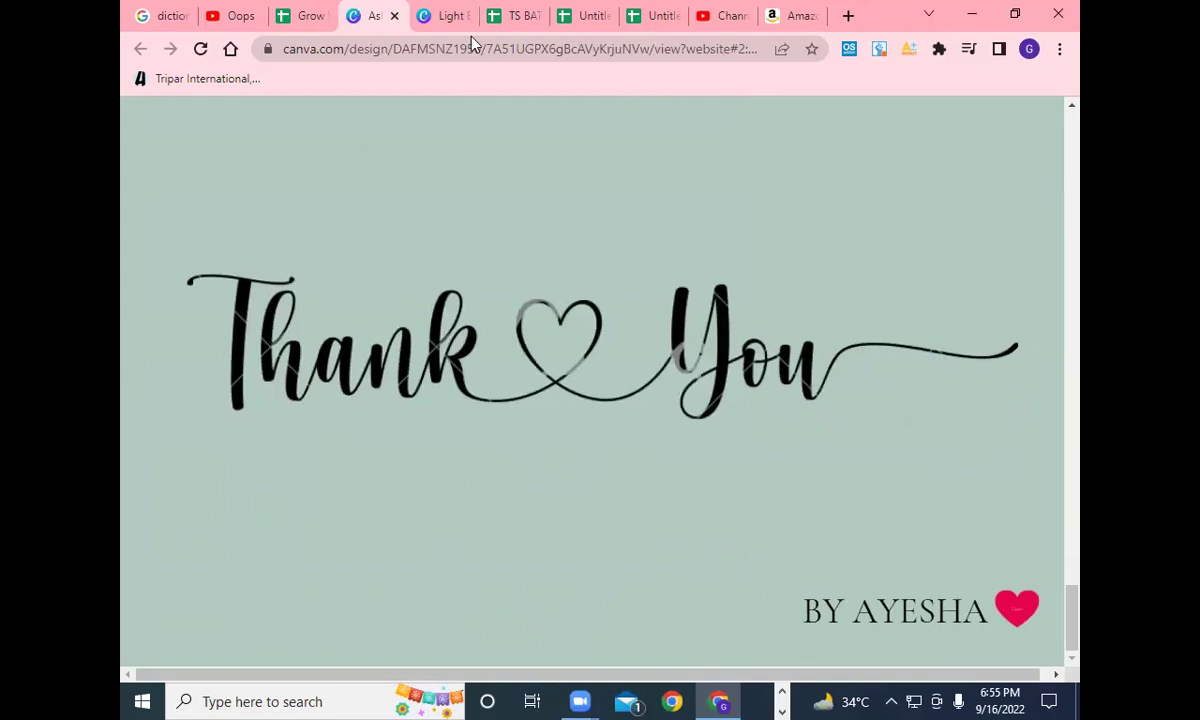
{"action": "key", "text": "ctrl+shift+Tab"}
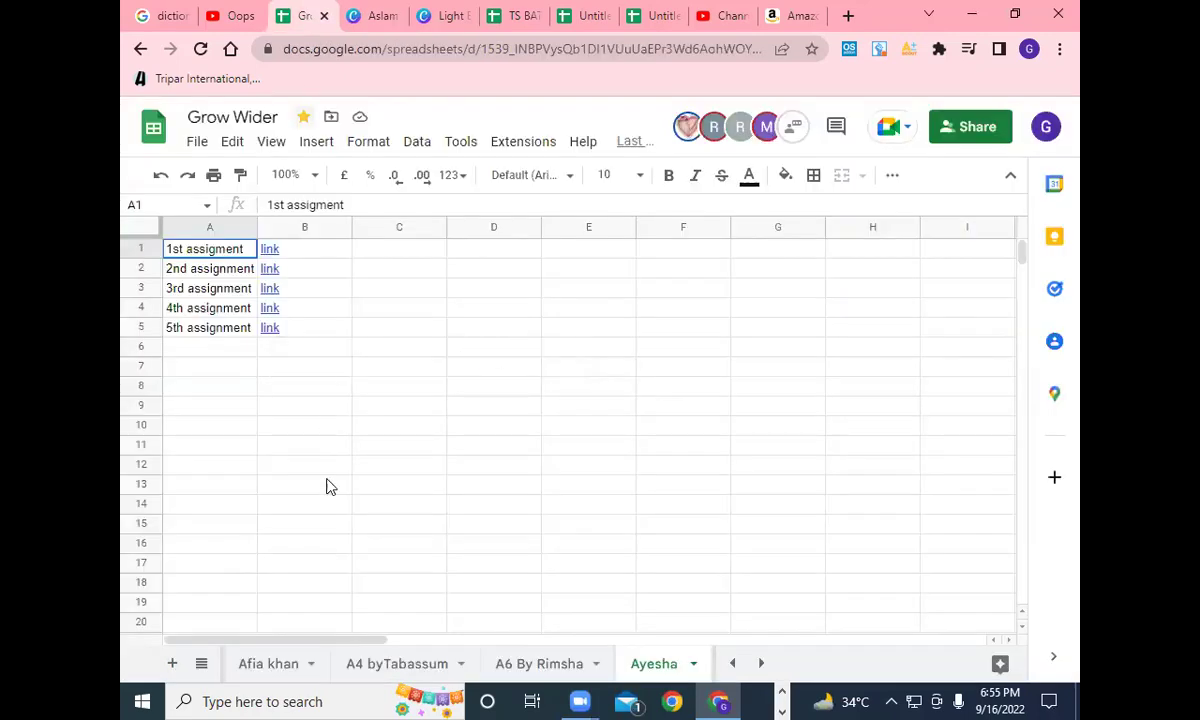
{"action": "left_click", "coordinate": [201, 663]}
{"action": "scroll", "coordinate": [282, 455], "scroll_direction": "up", "scroll_amount": 10}
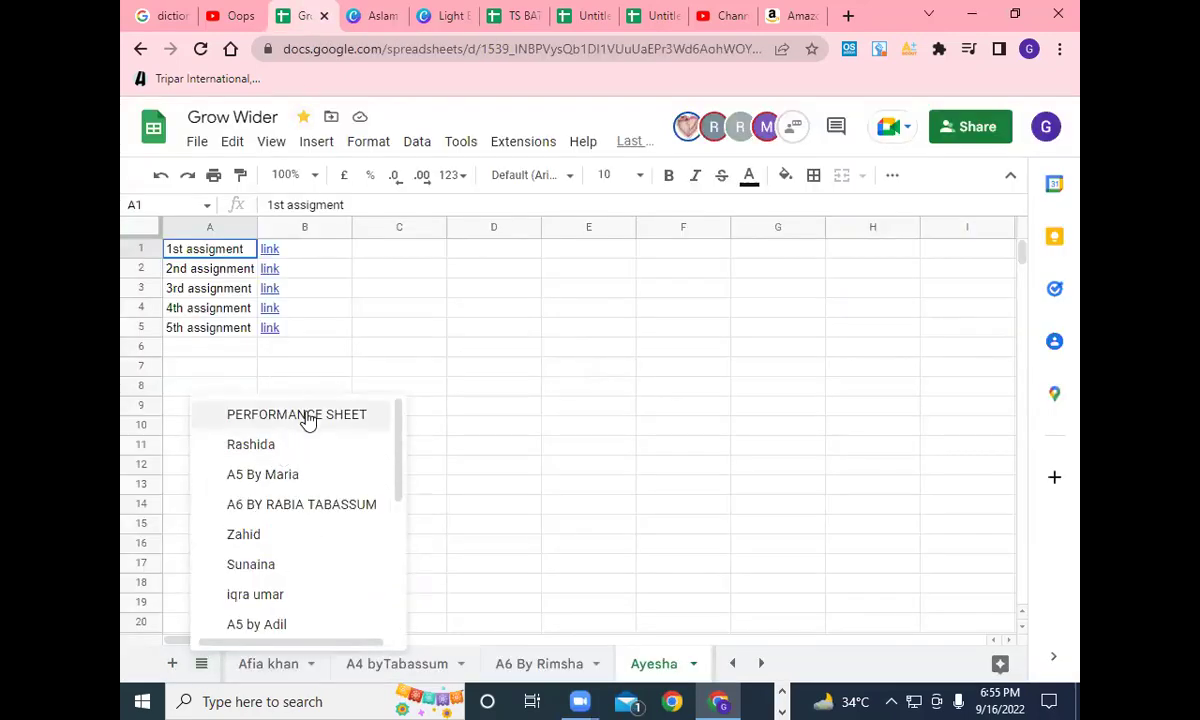
{"action": "left_click", "coordinate": [308, 418]}
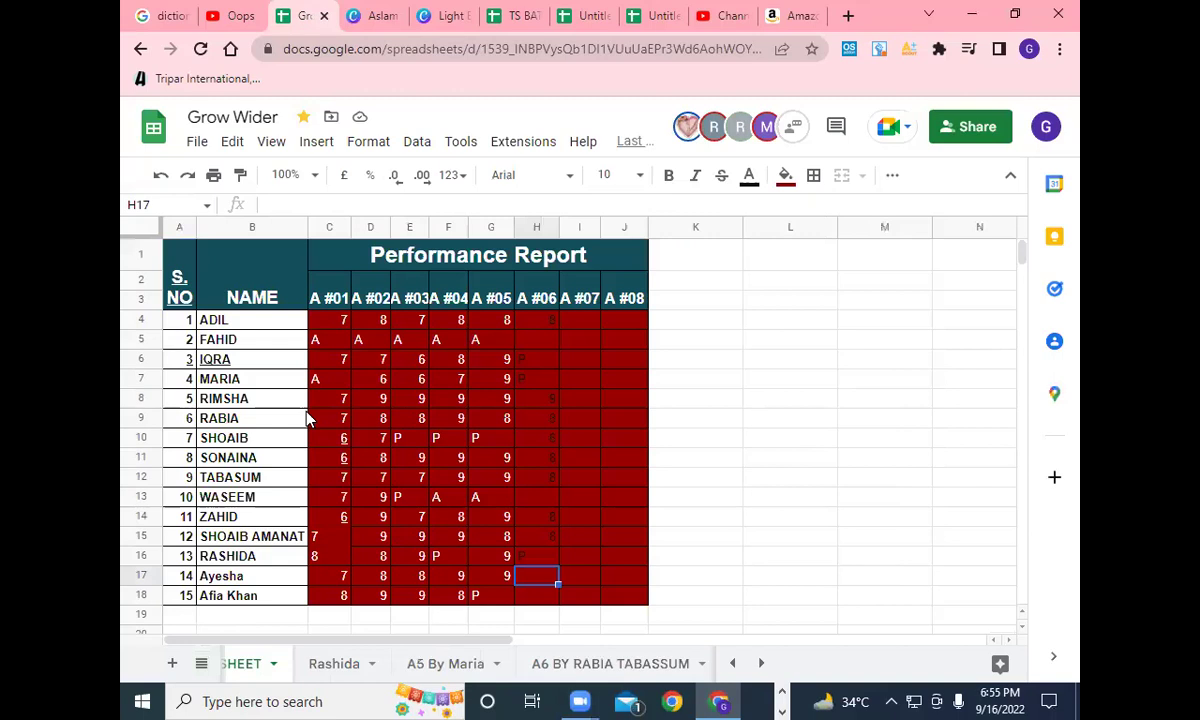
{"action": "key", "text": "Delete"}
{"action": "left_click", "coordinate": [530, 595]}
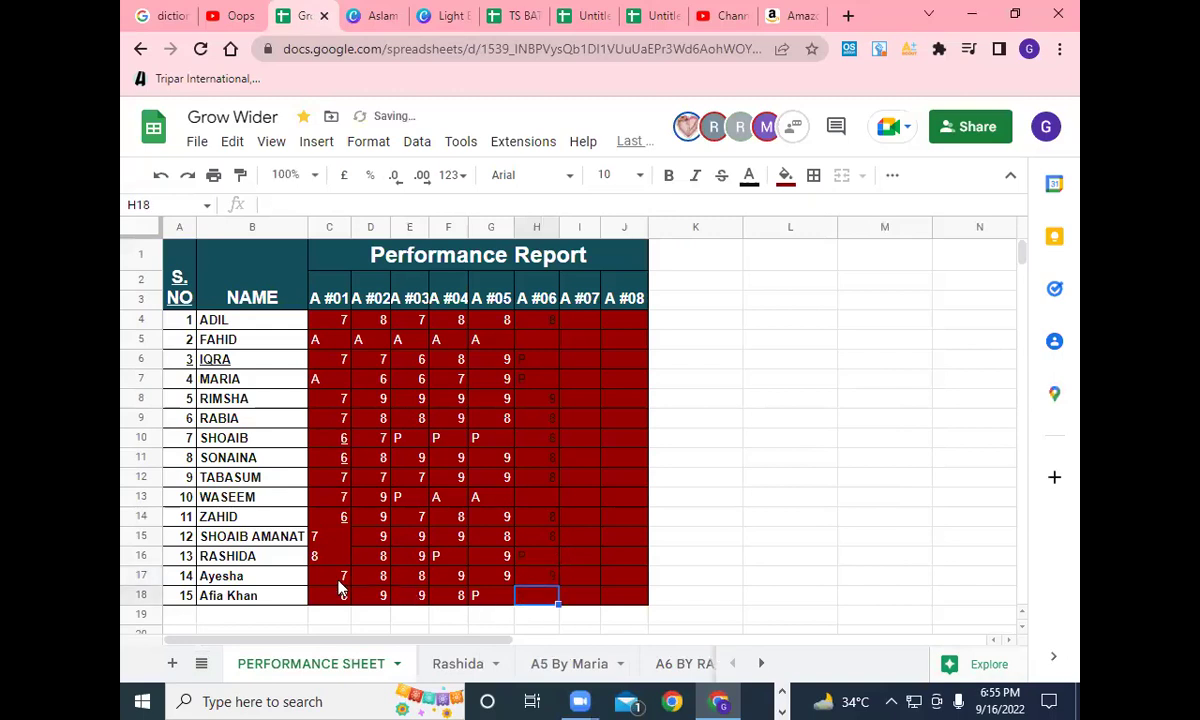
Go to the sheet of the student listed in row 18 and open the A5 assignment link in cell B5.
{"action": "left_click", "coordinate": [201, 672]}
{"action": "scroll", "coordinate": [305, 550], "scroll_direction": "down", "scroll_amount": 2}
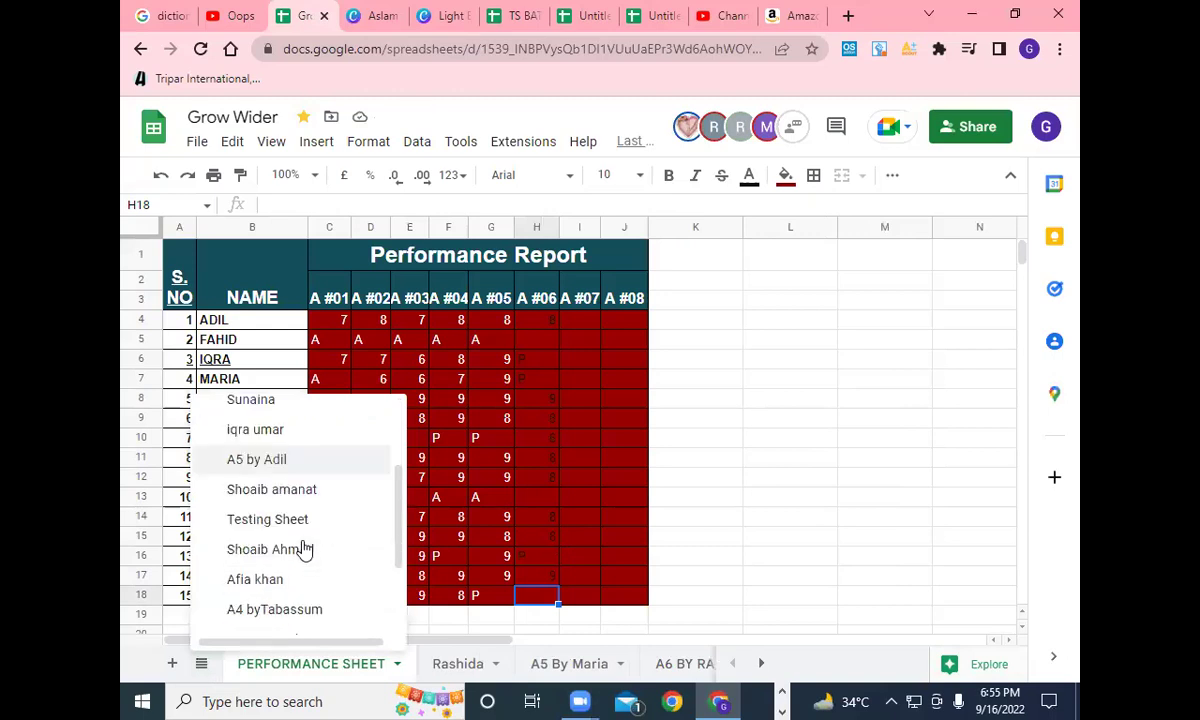
{"action": "scroll", "coordinate": [305, 550], "scroll_direction": "down", "scroll_amount": 2}
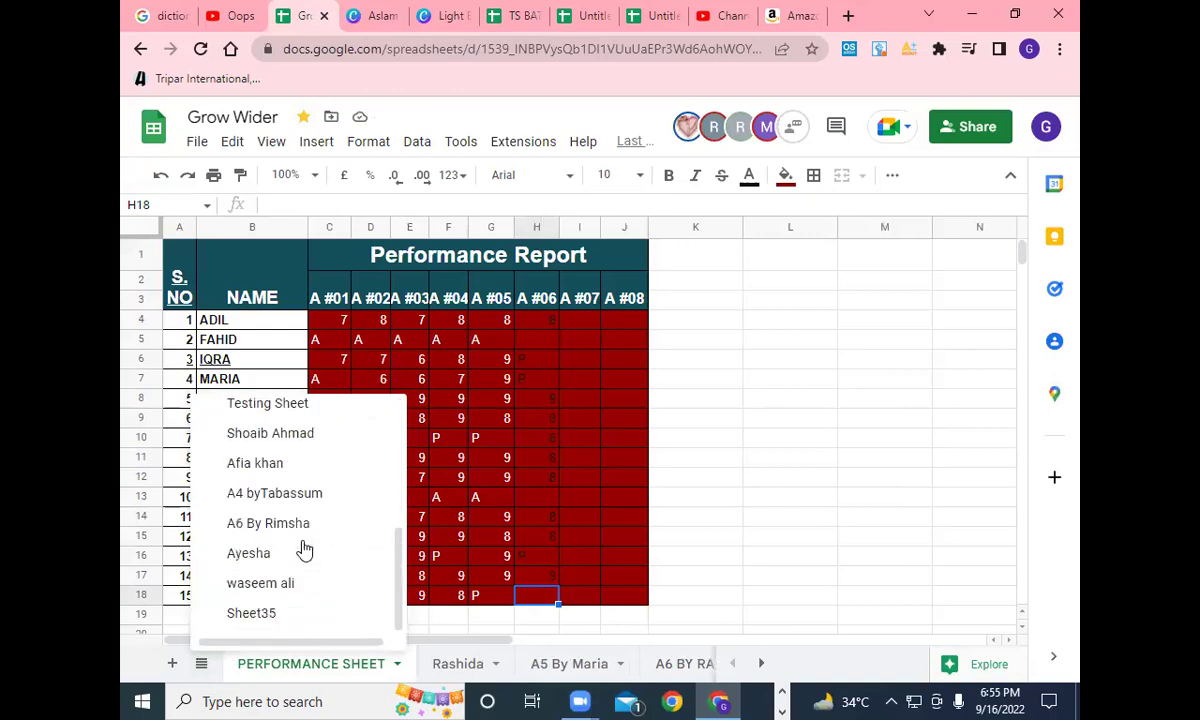
{"action": "left_click", "coordinate": [316, 466]}
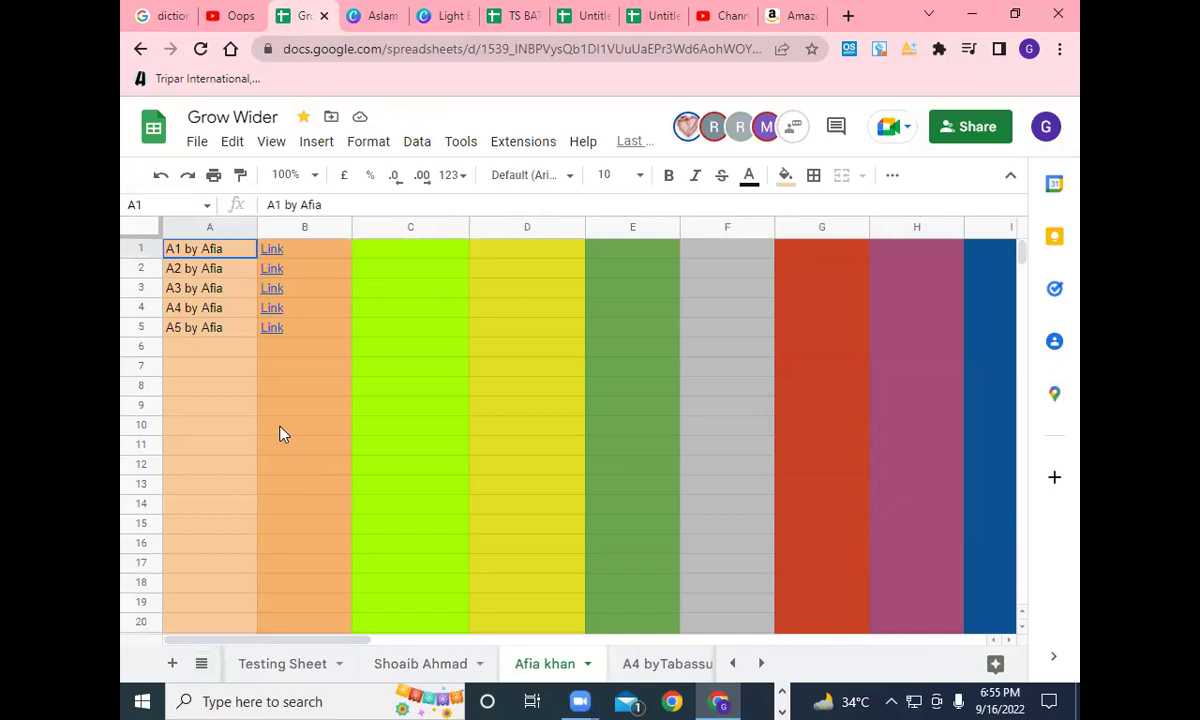
{"action": "mouse_move", "coordinate": [275, 333]}
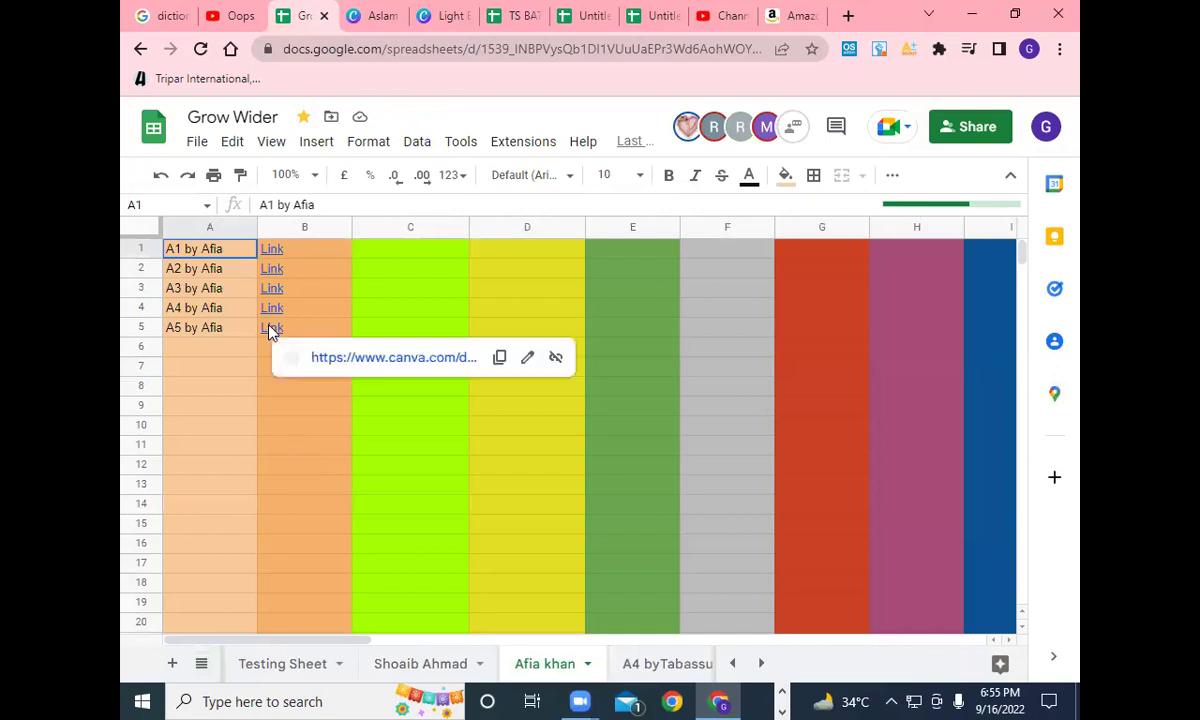
{"action": "left_click", "coordinate": [325, 358]}
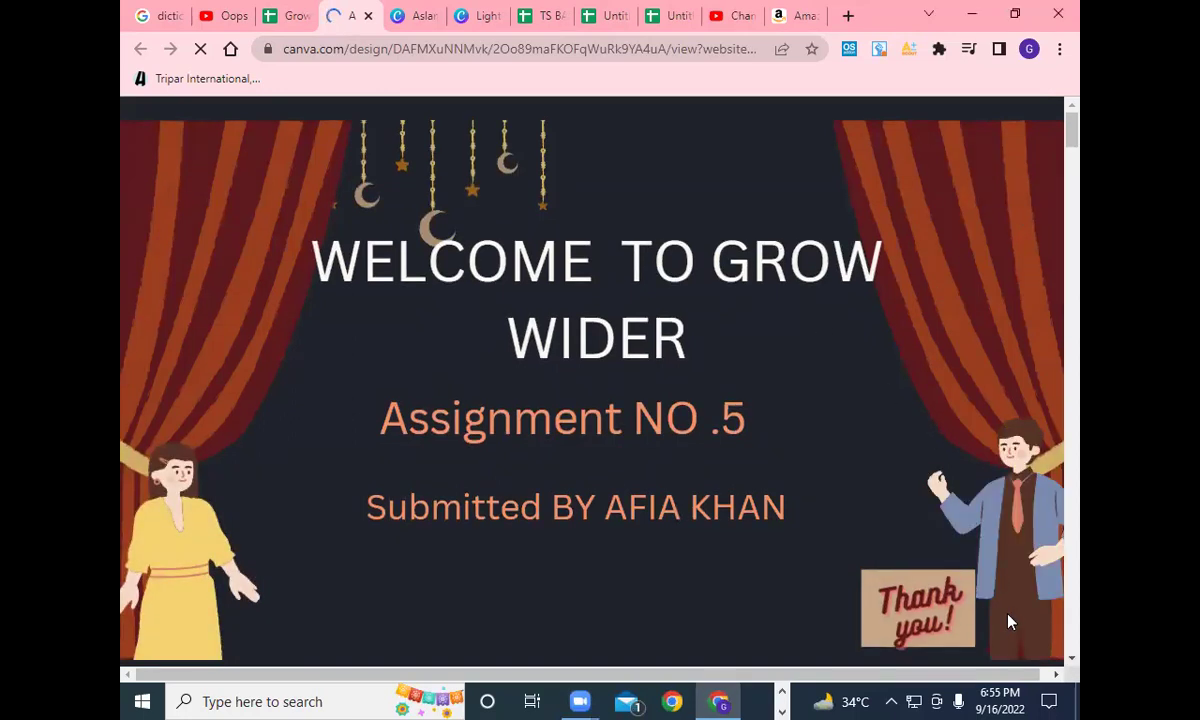
Review the Assignment NO .5 presentation's first four product screenshots, going back over them from screenshot 1 to compare their stock counts.
{"action": "scroll", "coordinate": [1070, 663], "scroll_direction": "down", "scroll_amount": 6}
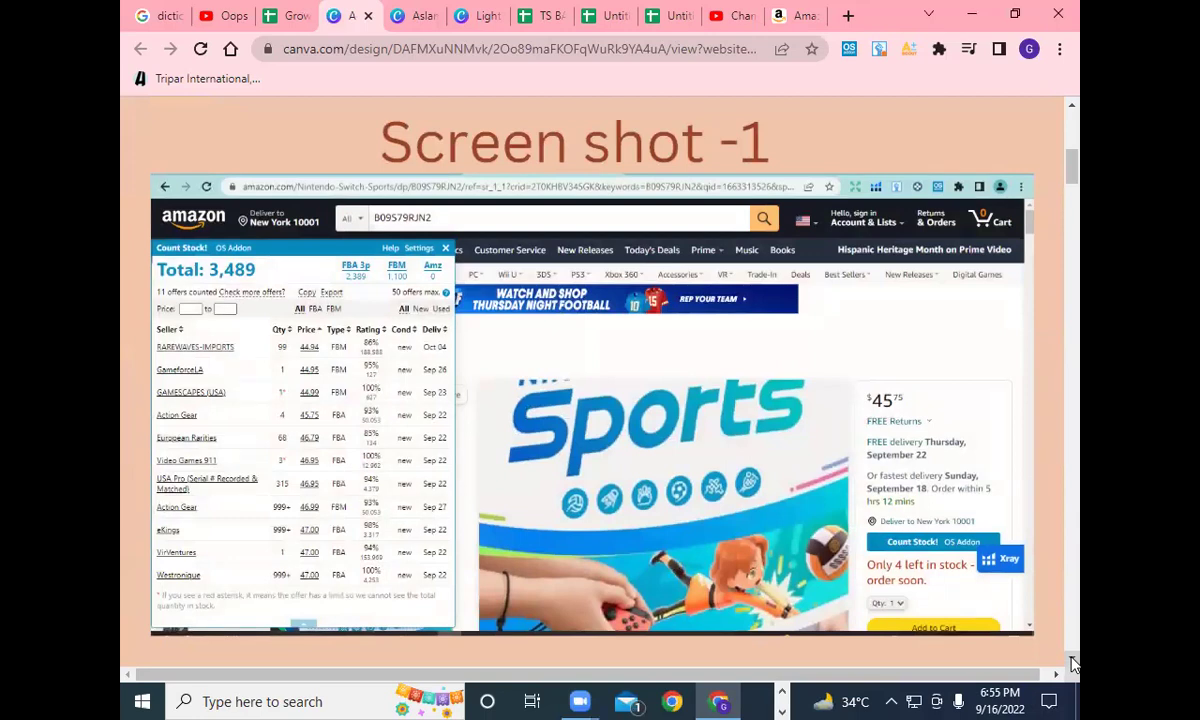
{"action": "scroll", "coordinate": [1070, 663], "scroll_direction": "down", "scroll_amount": 6}
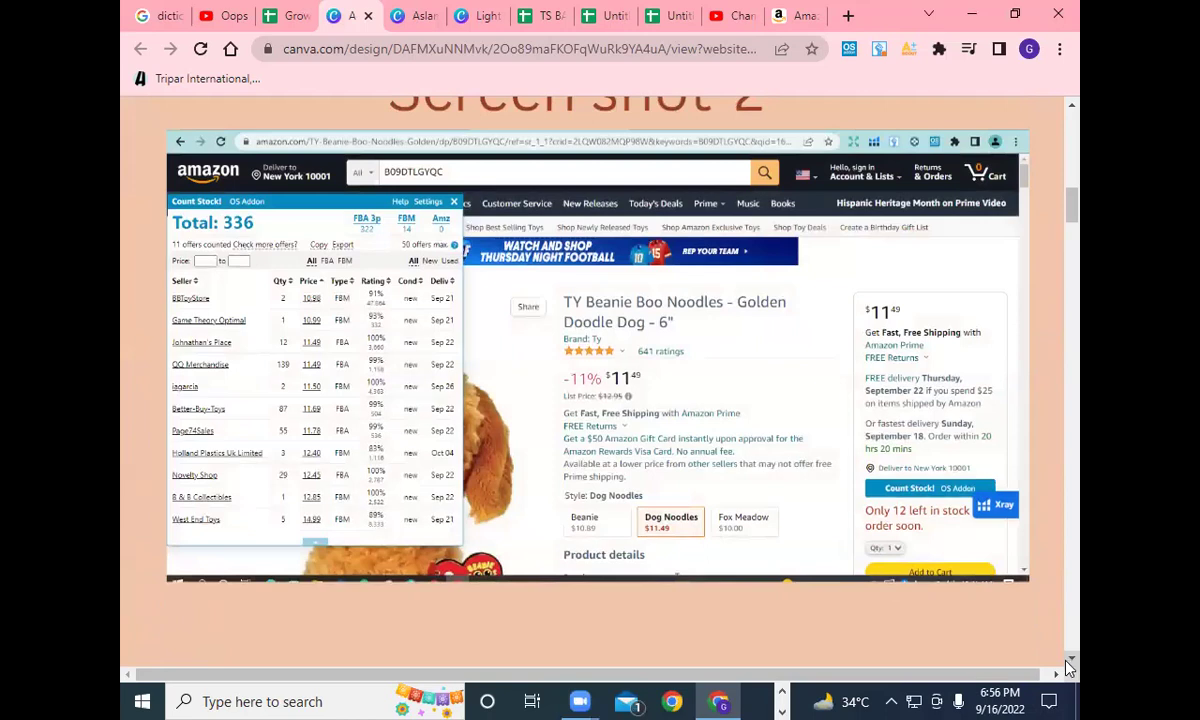
{"action": "scroll", "coordinate": [1068, 668], "scroll_direction": "down", "scroll_amount": 6}
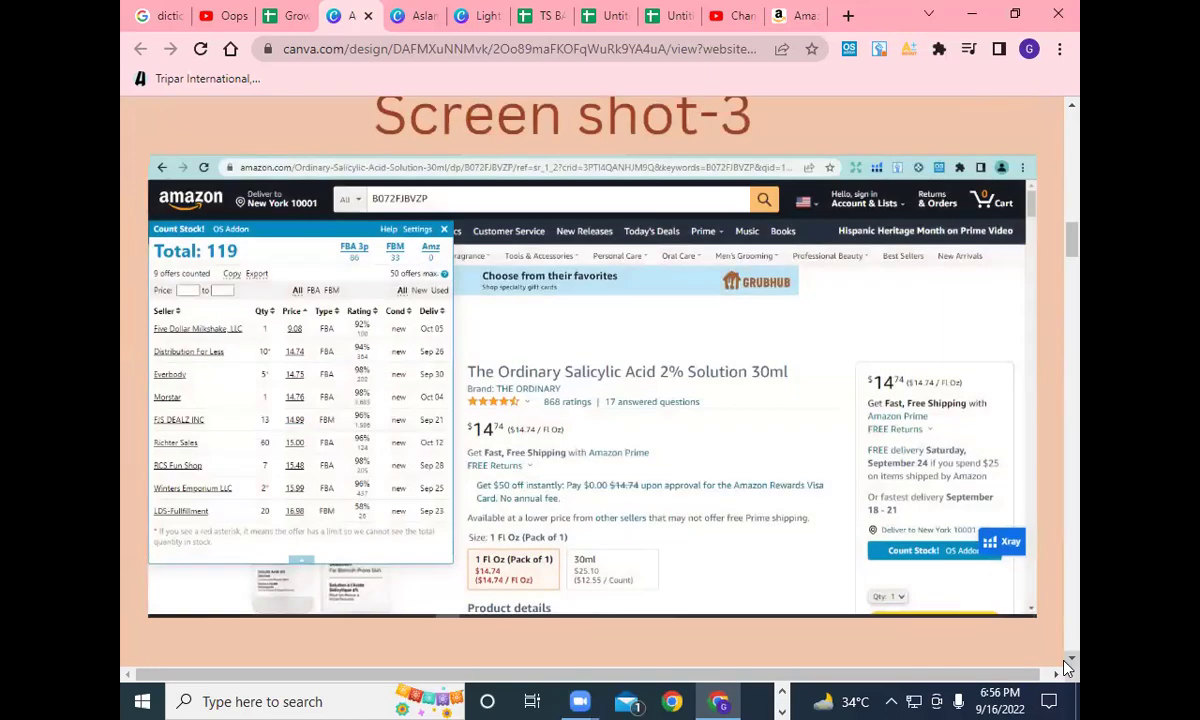
{"action": "scroll", "coordinate": [1068, 668], "scroll_direction": "down", "scroll_amount": 6}
{"action": "scroll", "coordinate": [1068, 668], "scroll_direction": "down", "scroll_amount": 2}
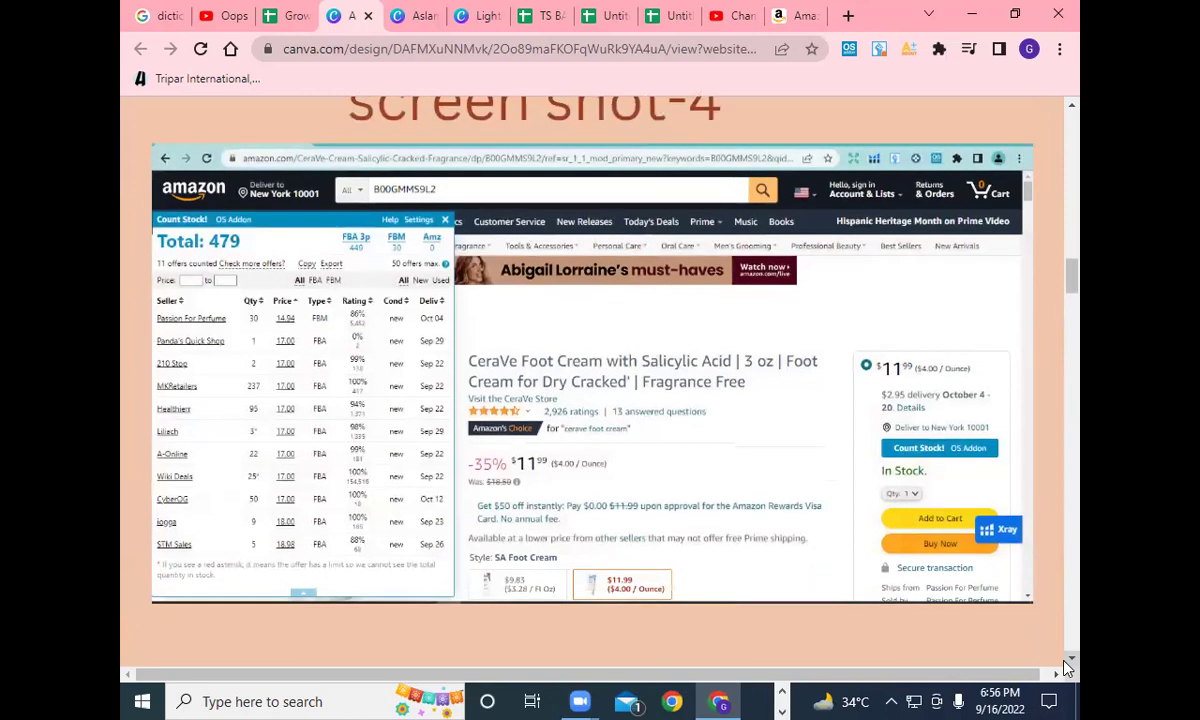
{"action": "scroll", "coordinate": [1068, 668], "scroll_direction": "down", "scroll_amount": 1}
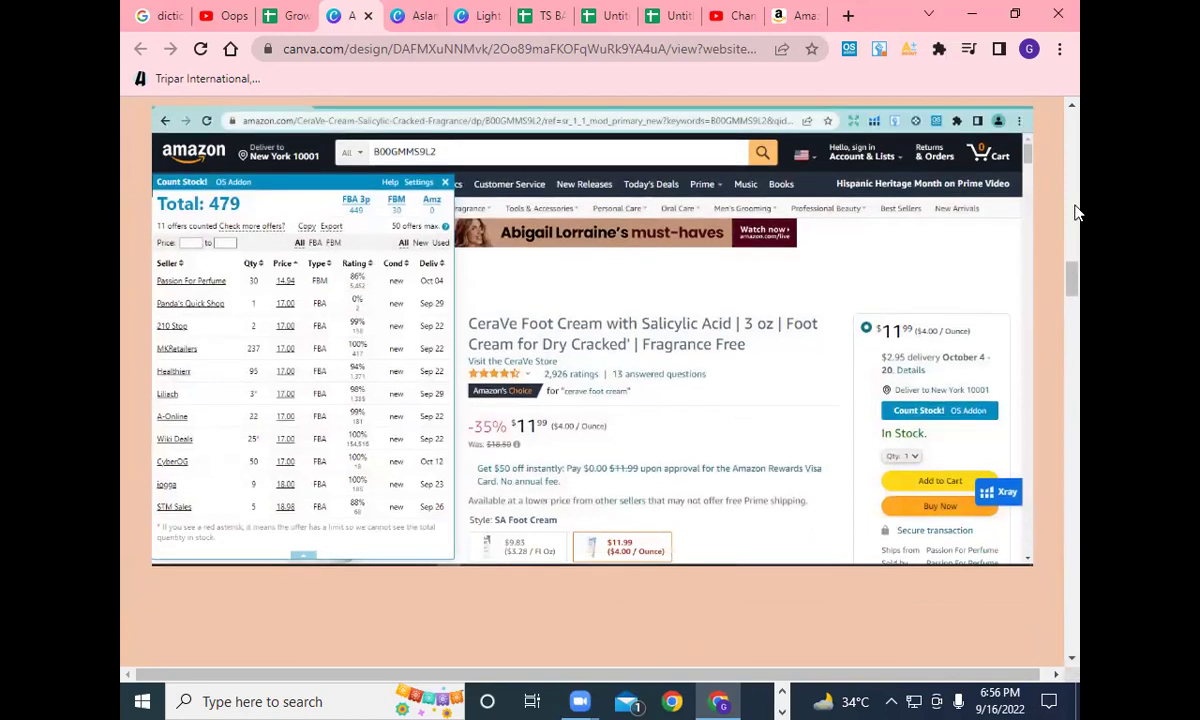
{"action": "scroll", "coordinate": [1070, 107], "scroll_direction": "up", "scroll_amount": 20}
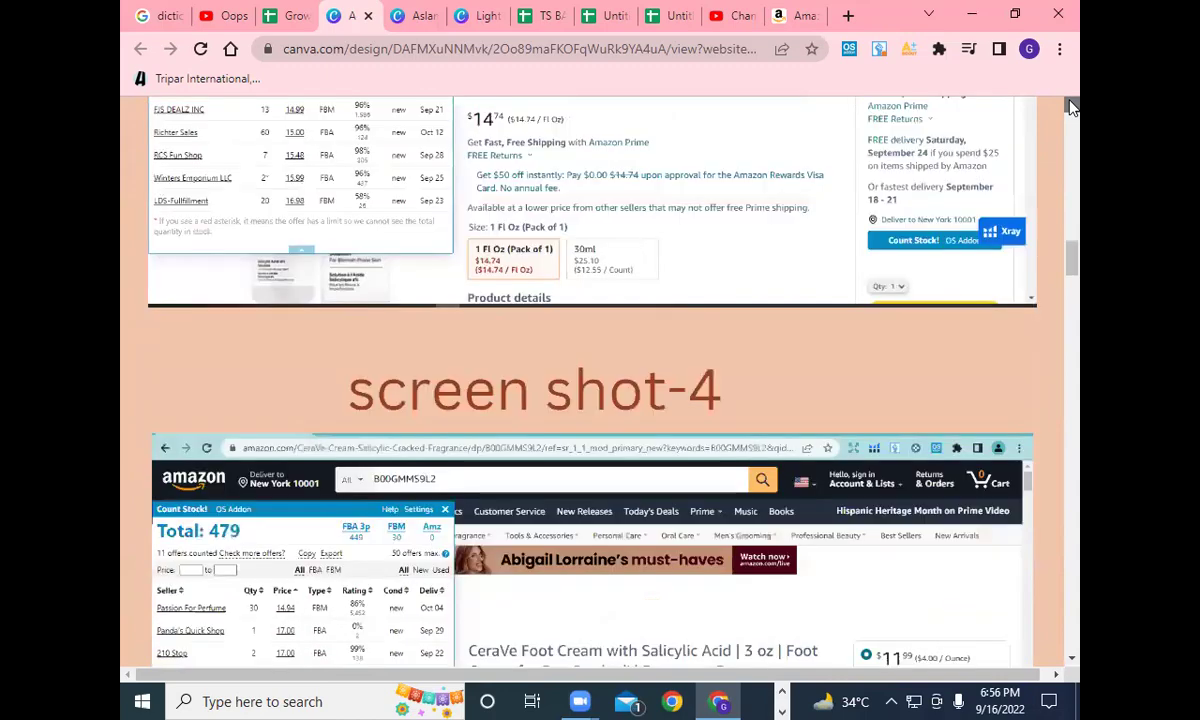
{"action": "scroll", "coordinate": [1070, 107], "scroll_direction": "up", "scroll_amount": 20}
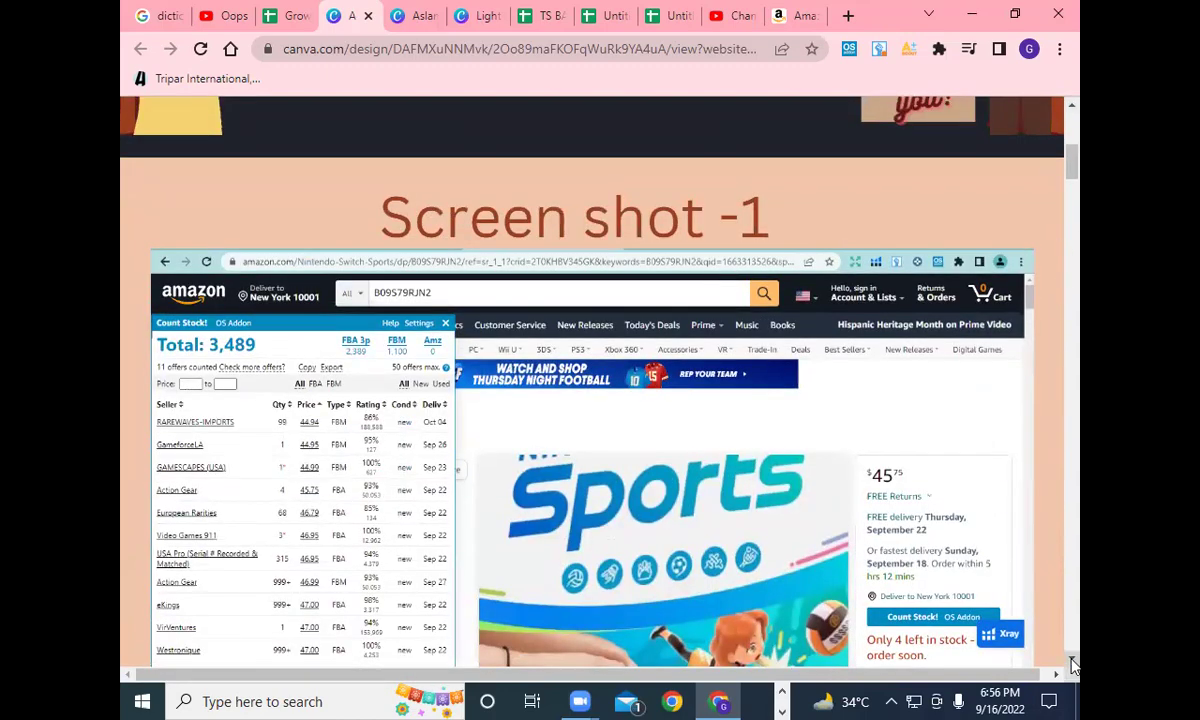
{"action": "scroll", "coordinate": [1072, 665], "scroll_direction": "down", "scroll_amount": 10}
{"action": "scroll", "coordinate": [1072, 665], "scroll_direction": "down", "scroll_amount": 20}
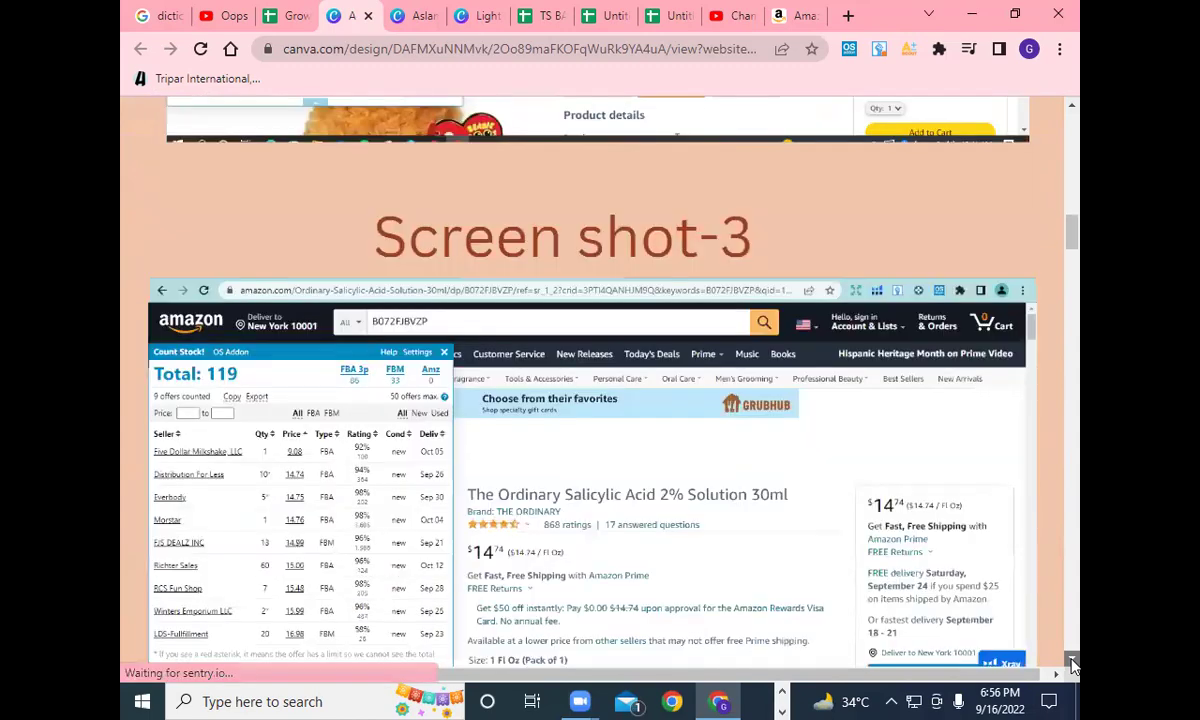
Examine the remaining product screenshots 5 to 13 with their stock counts, down to the presentation's closing thank-you slide.
{"action": "scroll", "coordinate": [1072, 665], "scroll_direction": "down", "scroll_amount": 12}
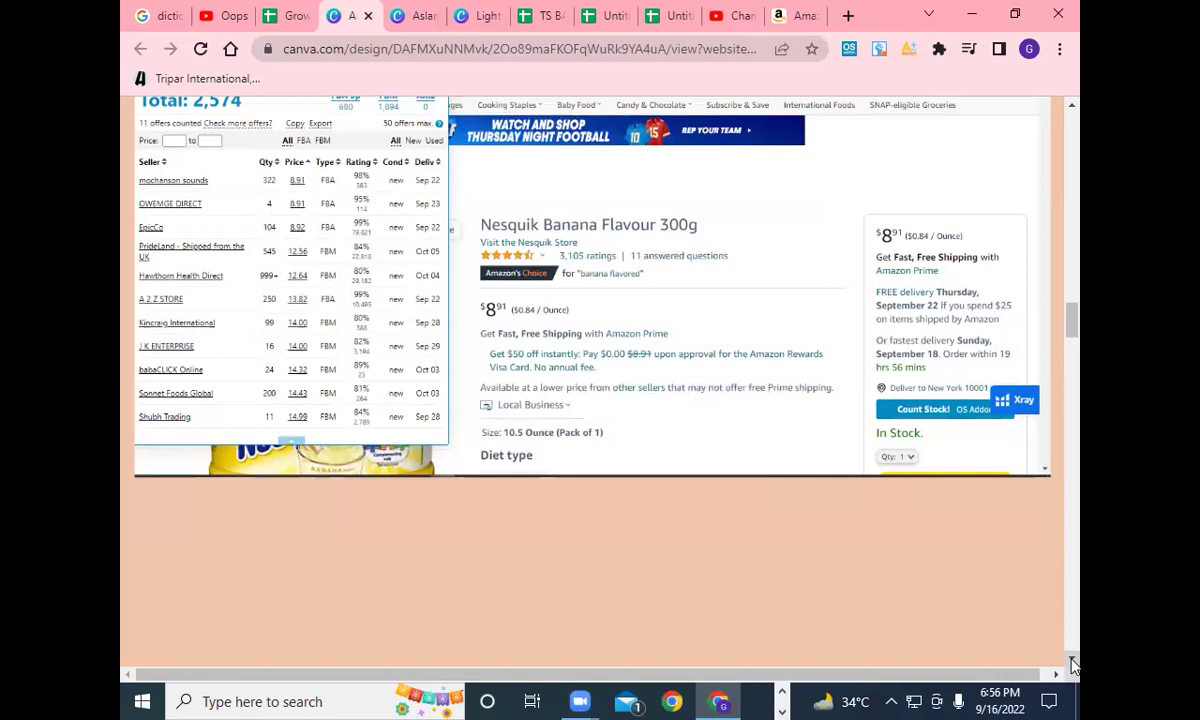
{"action": "scroll", "coordinate": [1072, 665], "scroll_direction": "down", "scroll_amount": 10}
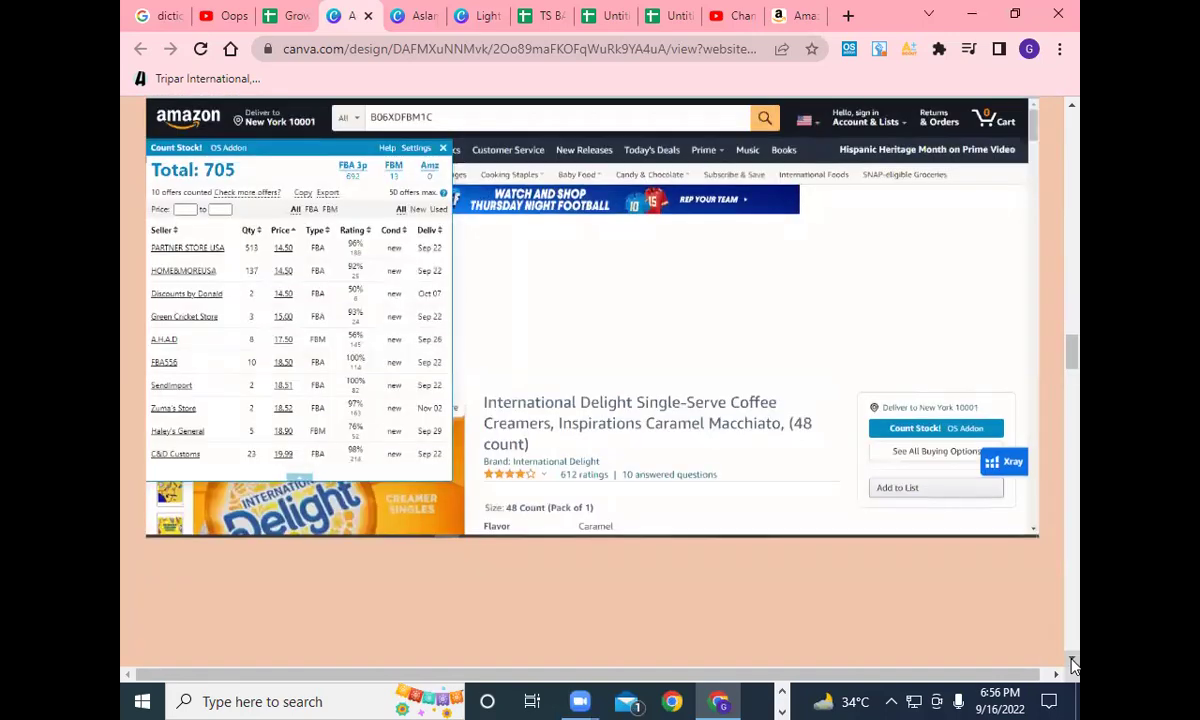
{"action": "scroll", "coordinate": [1073, 665], "scroll_direction": "down", "scroll_amount": 10}
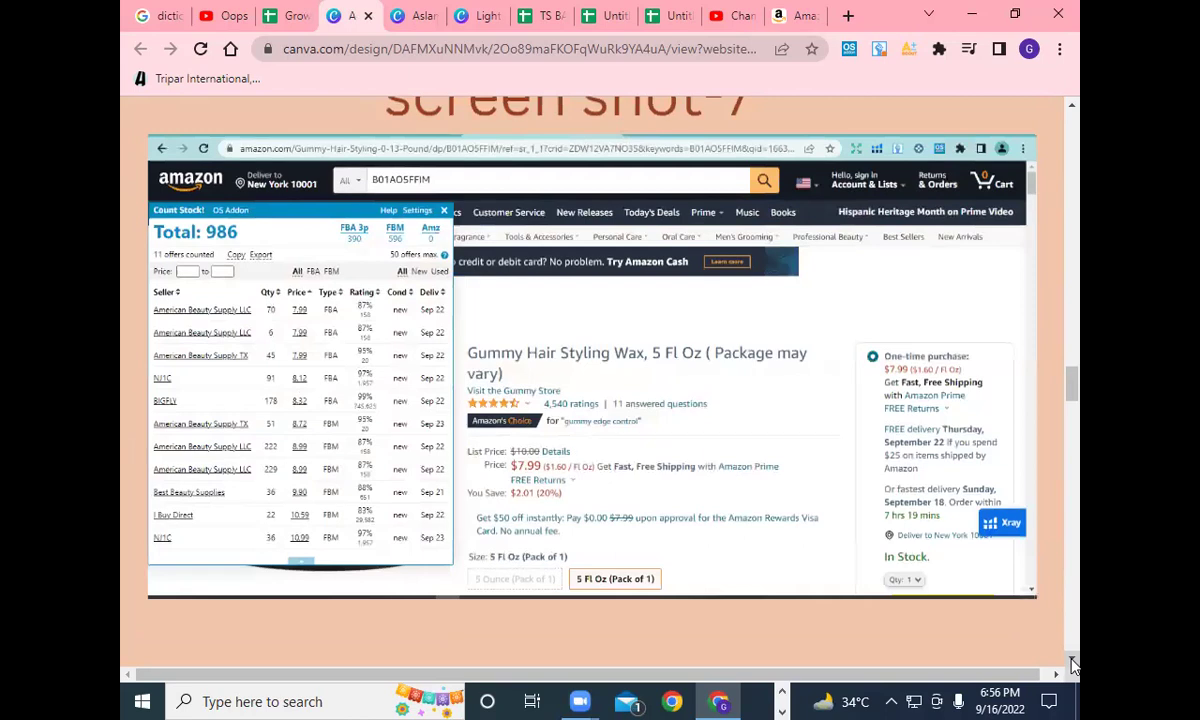
{"action": "scroll", "coordinate": [1073, 665], "scroll_direction": "down", "scroll_amount": 10}
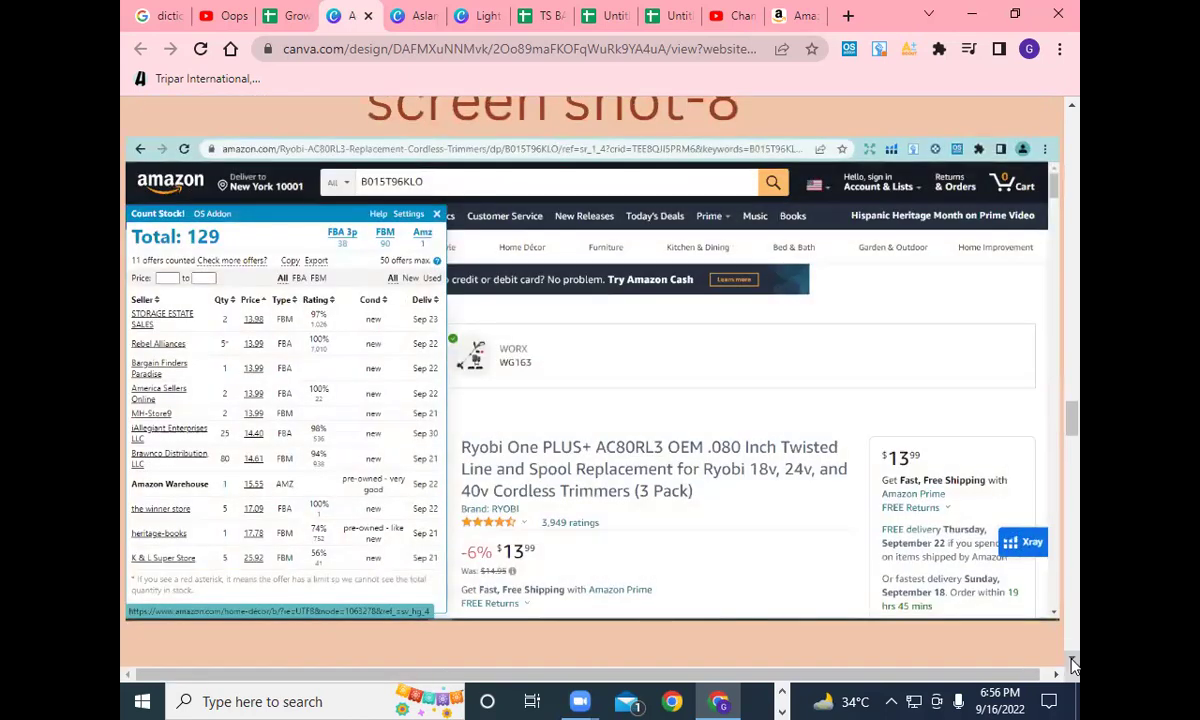
{"action": "scroll", "coordinate": [1073, 665], "scroll_direction": "down", "scroll_amount": 10}
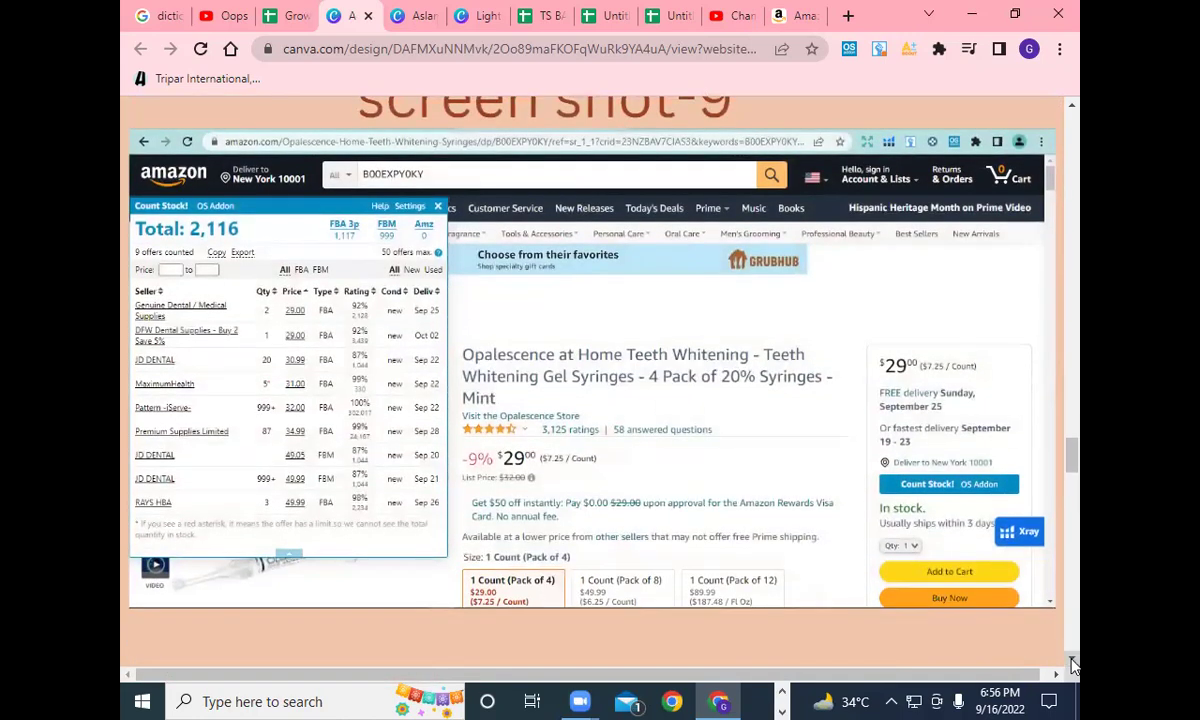
{"action": "scroll", "coordinate": [1073, 665], "scroll_direction": "down", "scroll_amount": 10}
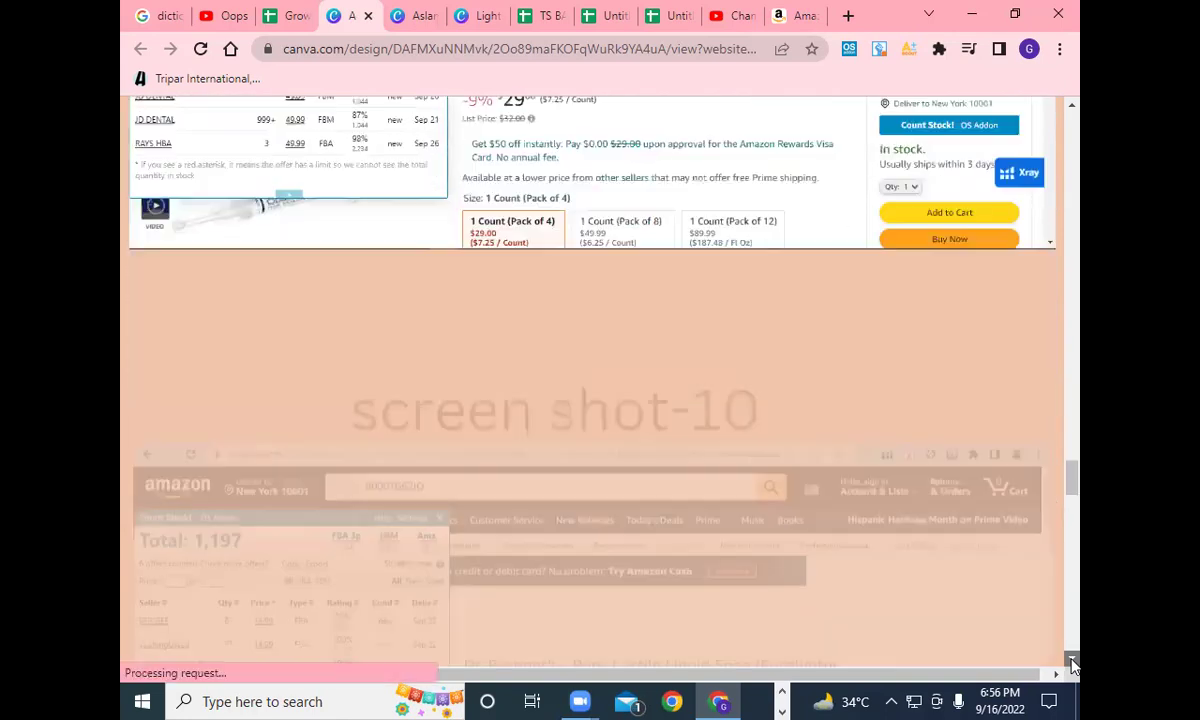
{"action": "scroll", "coordinate": [1073, 665], "scroll_direction": "down", "scroll_amount": 10}
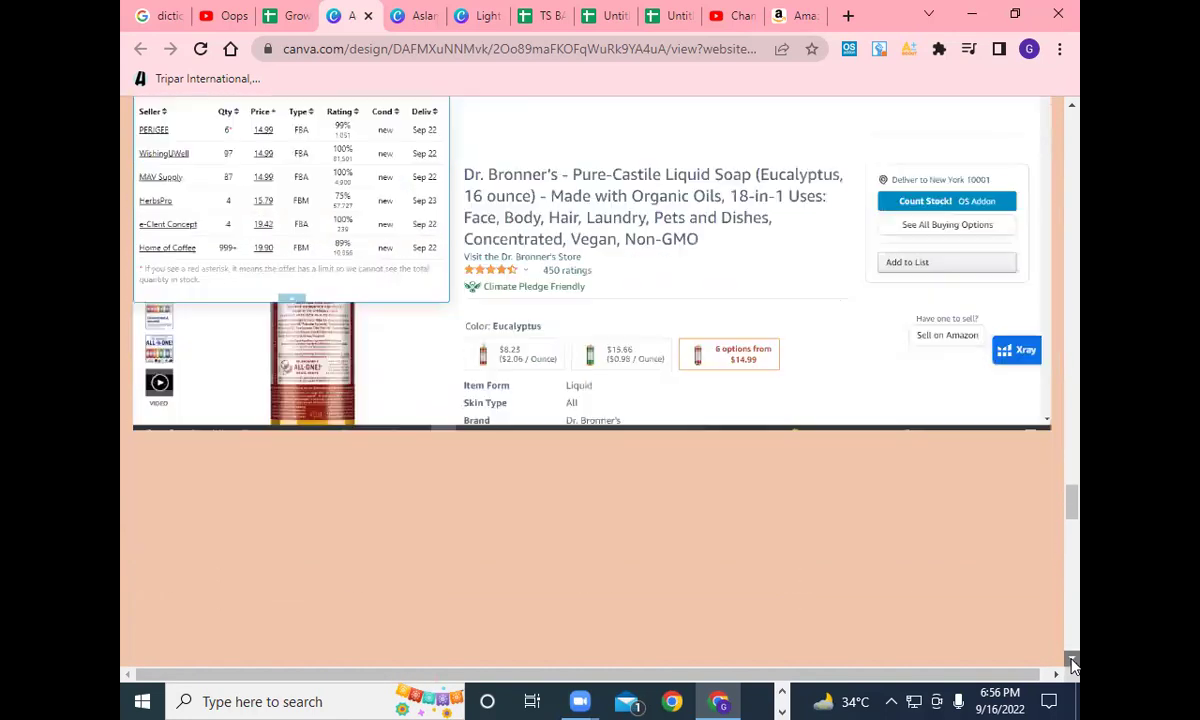
{"action": "scroll", "coordinate": [1073, 665], "scroll_direction": "down", "scroll_amount": 10}
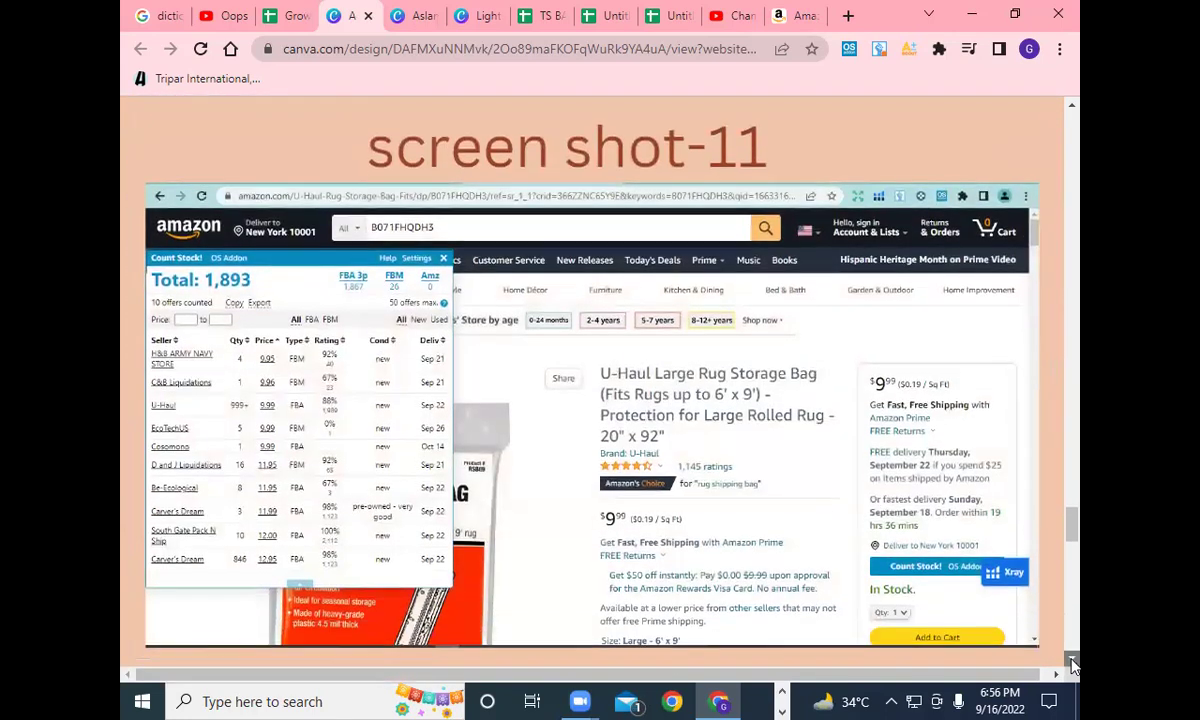
{"action": "scroll", "coordinate": [1073, 665], "scroll_direction": "down", "scroll_amount": 2}
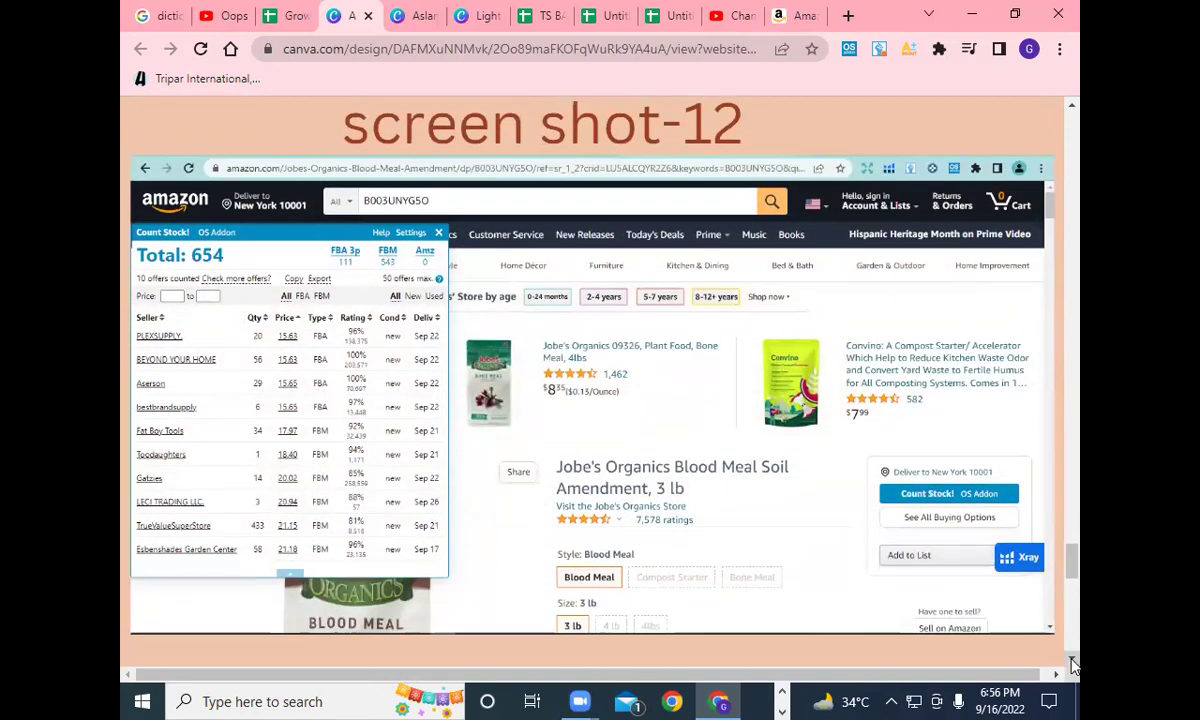
{"action": "scroll", "coordinate": [1073, 665], "scroll_direction": "down", "scroll_amount": 10}
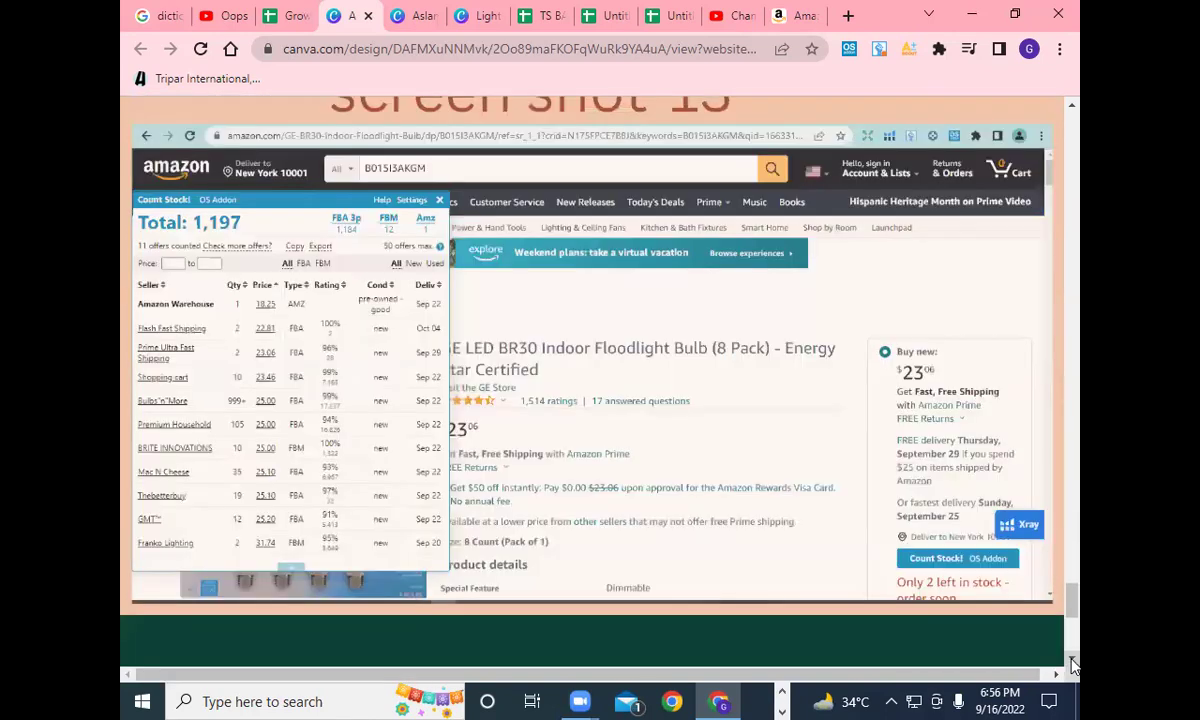
{"action": "scroll", "coordinate": [1073, 665], "scroll_direction": "down", "scroll_amount": 10}
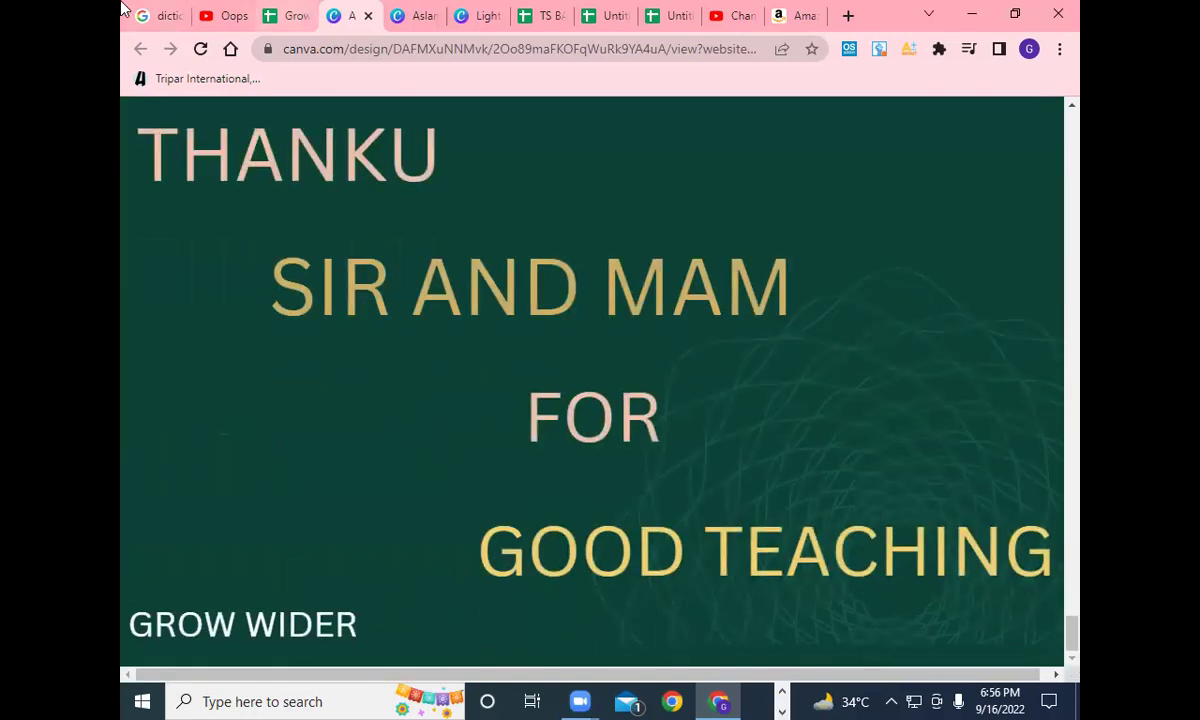
Return to the PERFORMANCE SHEET and enter 8 under A #06 for the student in row 18.
{"action": "left_click", "coordinate": [280, 15]}
{"action": "left_click", "coordinate": [201, 664]}
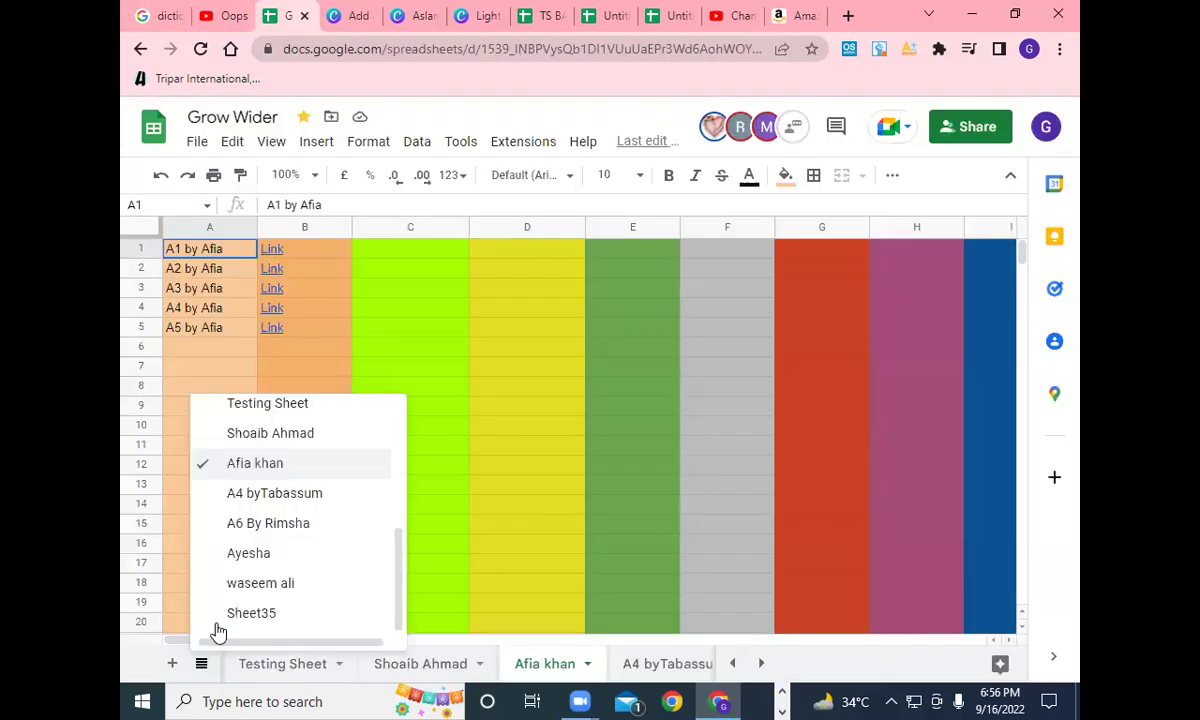
{"action": "scroll", "coordinate": [297, 538], "scroll_direction": "up", "scroll_amount": 10}
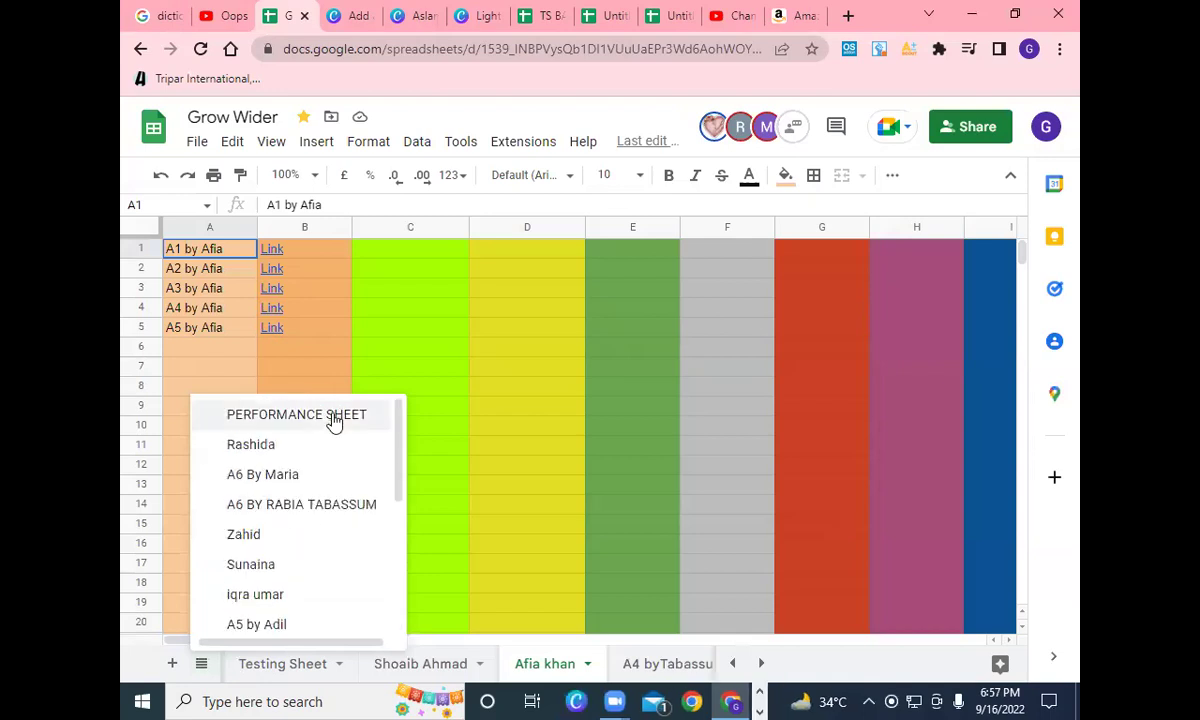
{"action": "left_click", "coordinate": [335, 418]}
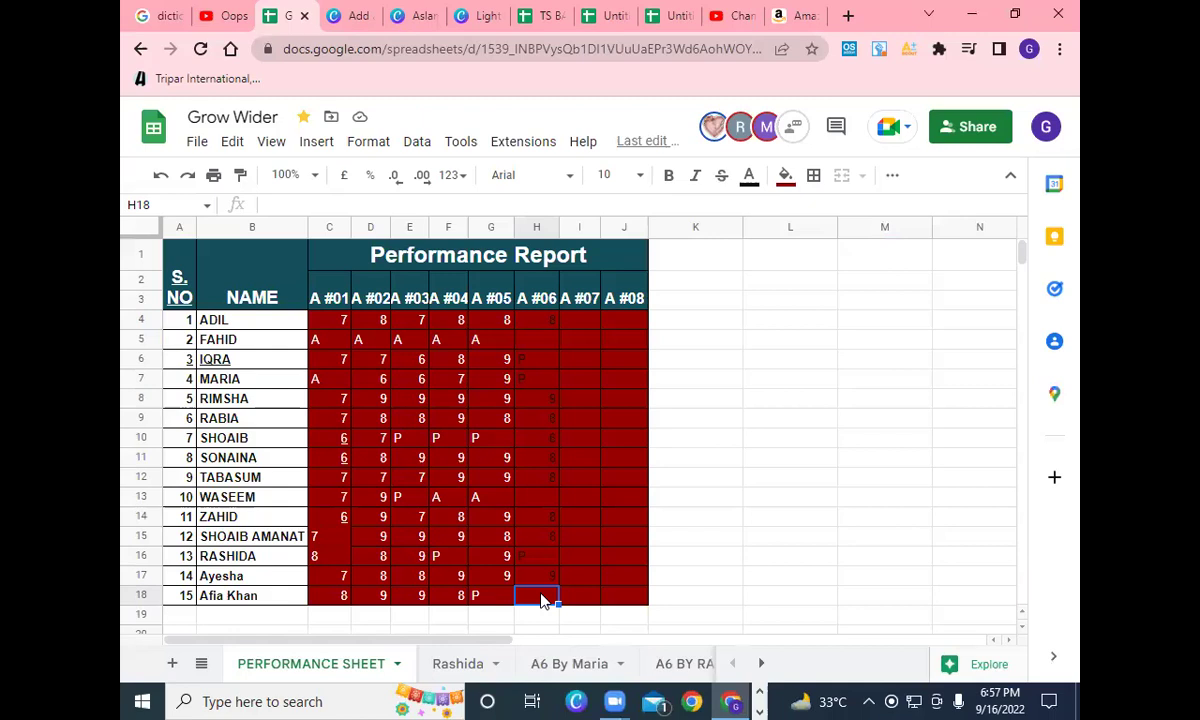
{"action": "left_click", "coordinate": [492, 595]}
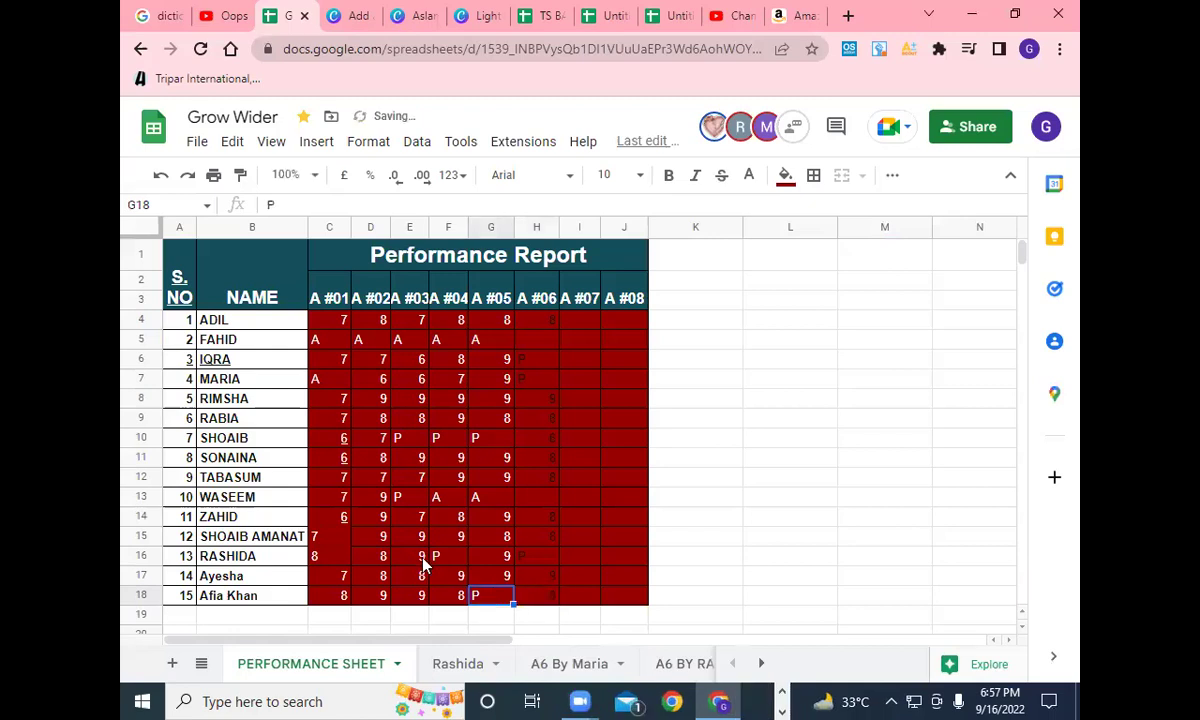
Go to the sheet of the student in row 18 and examine the product table to find where the Total Product and Cretria Product entries end.
{"action": "left_click", "coordinate": [201, 664]}
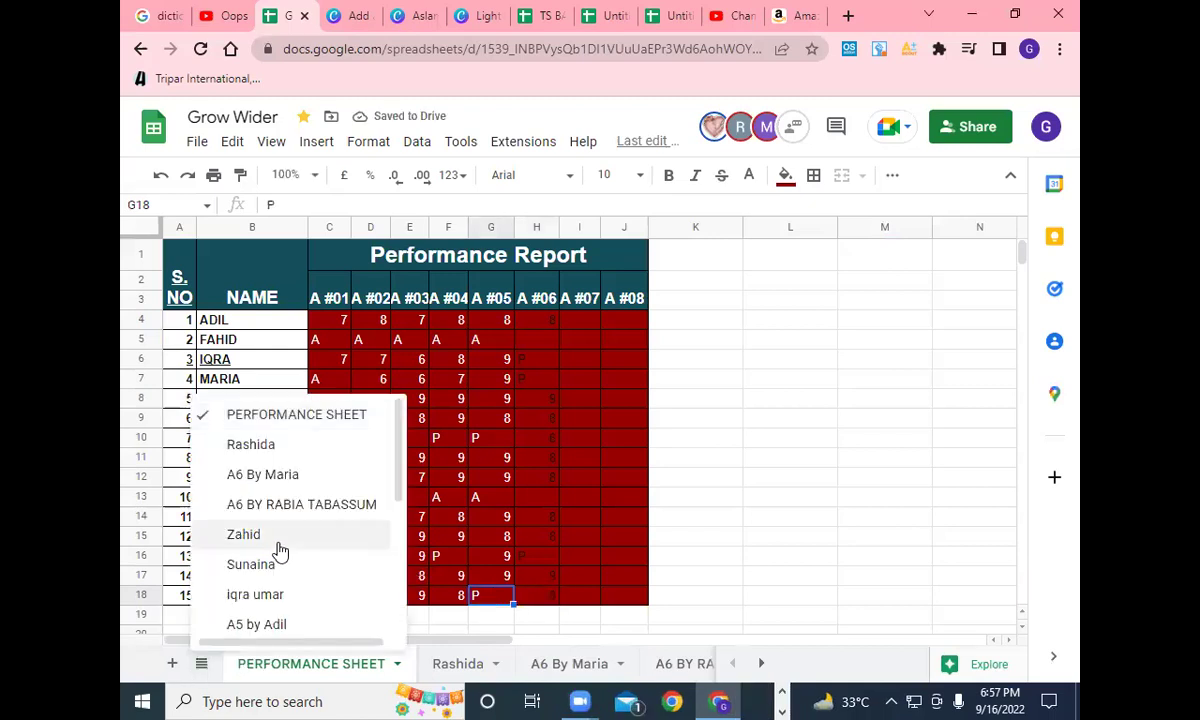
{"action": "scroll", "coordinate": [280, 550], "scroll_direction": "down", "scroll_amount": 5}
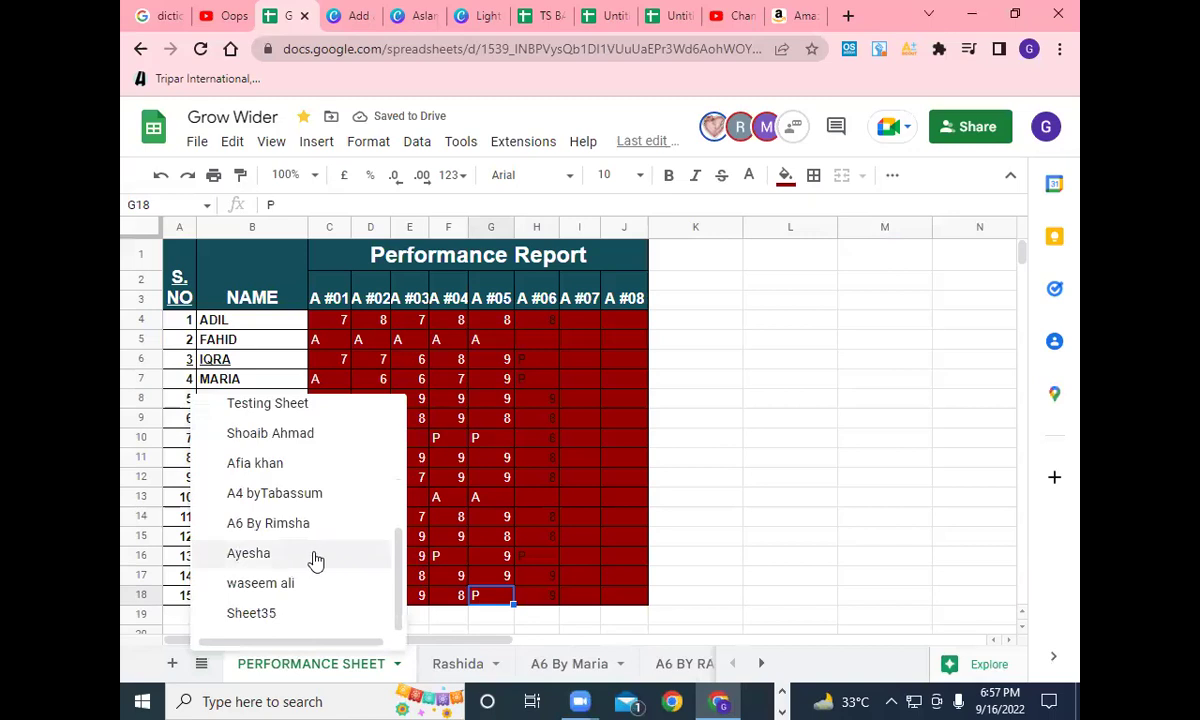
{"action": "left_click", "coordinate": [307, 468]}
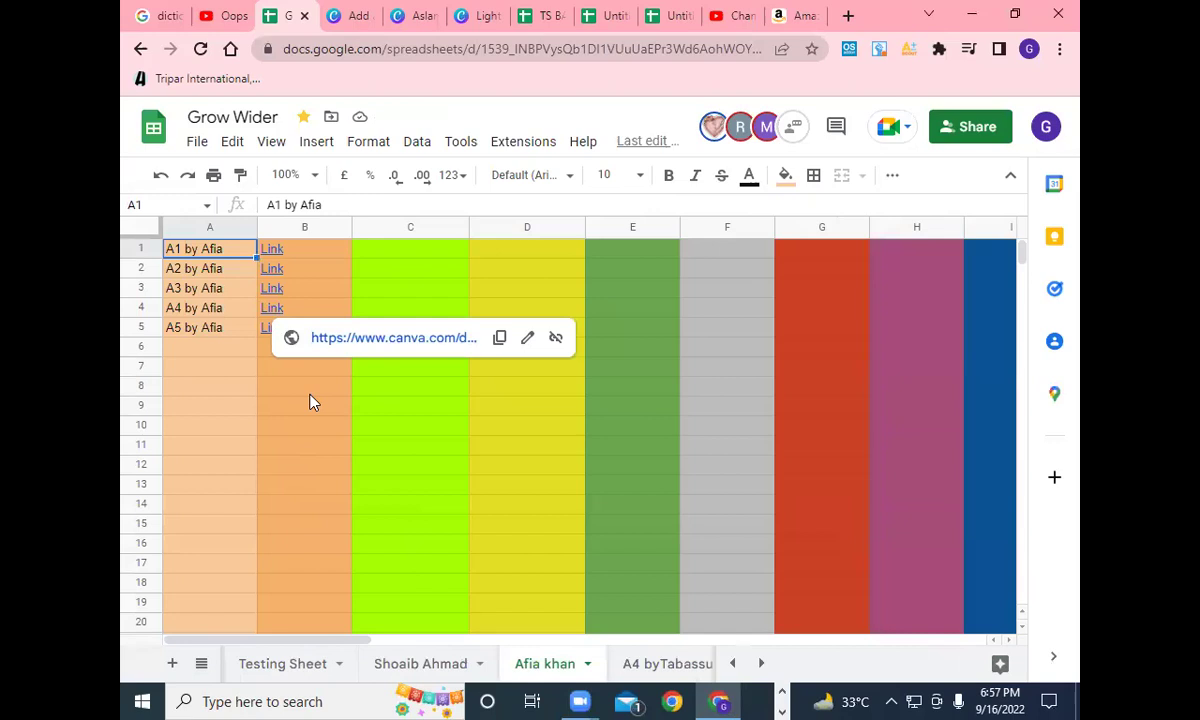
{"action": "scroll", "coordinate": [517, 568], "scroll_direction": "down", "scroll_amount": 3}
{"action": "scroll", "coordinate": [519, 570], "scroll_direction": "down", "scroll_amount": 3}
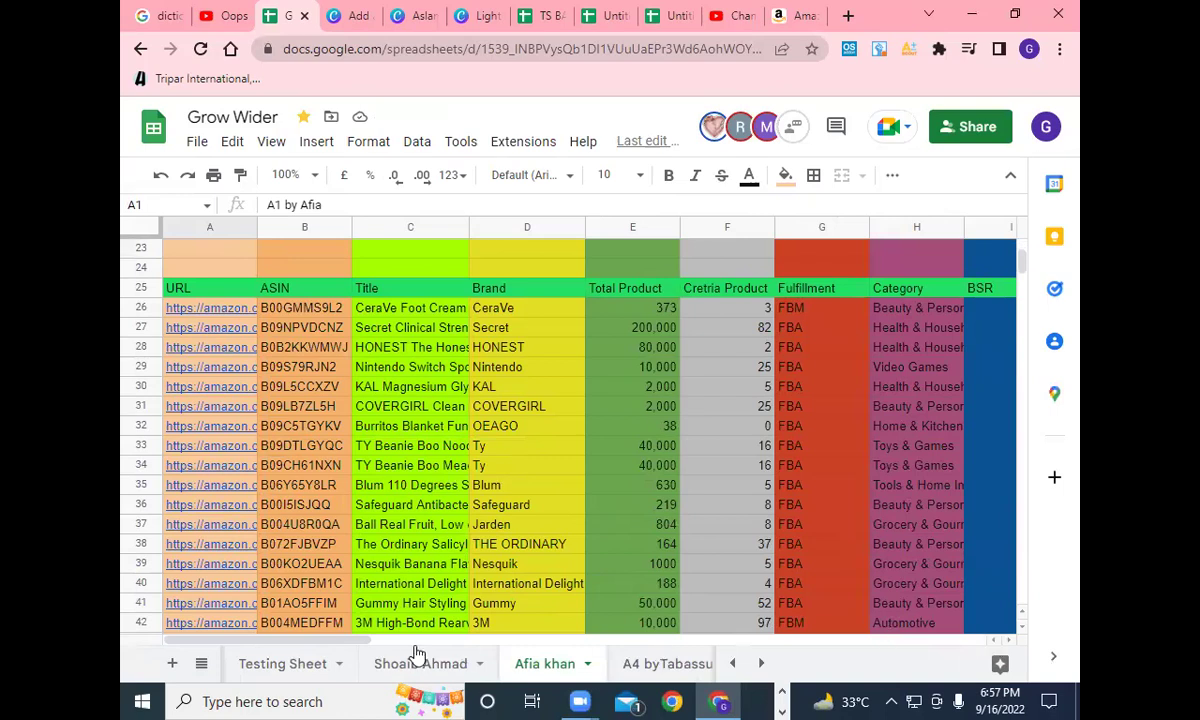
{"action": "left_click_drag", "start_coordinate": [378, 645], "coordinate": [405, 645]}
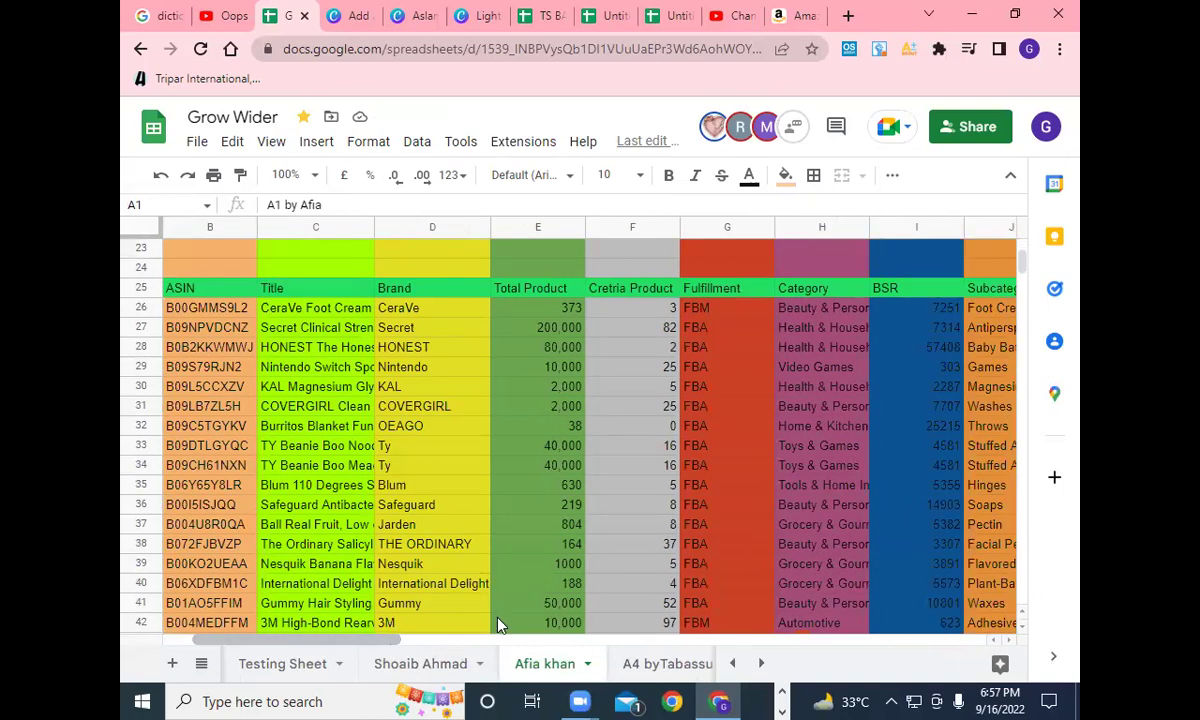
{"action": "left_click", "coordinate": [1021, 628]}
{"action": "left_click_drag", "start_coordinate": [1022, 633], "coordinate": [1022, 633]}
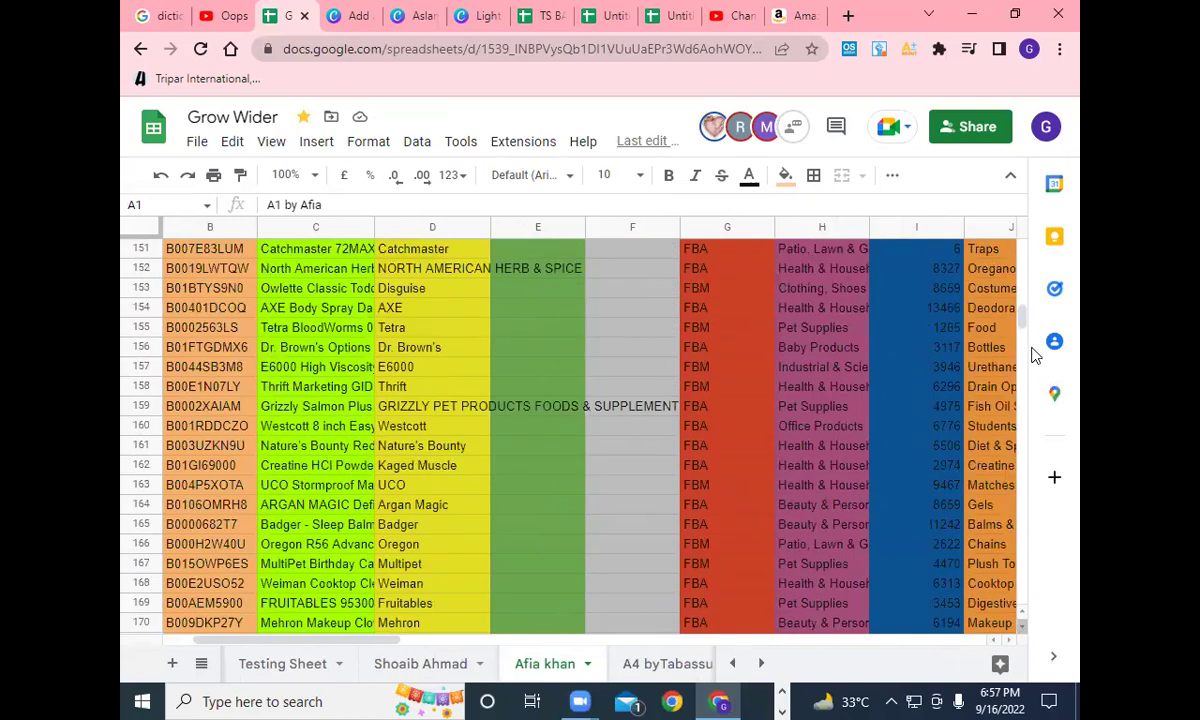
{"action": "scroll", "coordinate": [1027, 316], "scroll_direction": "up", "scroll_amount": 2}
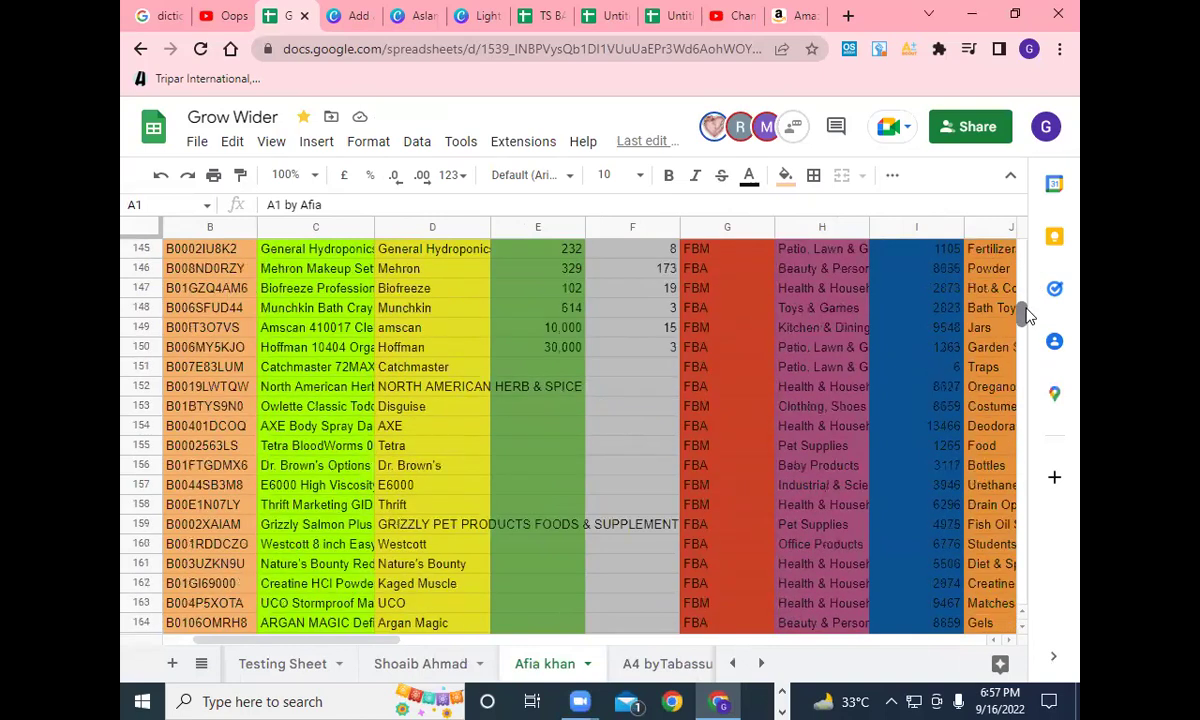
{"action": "scroll", "coordinate": [1027, 316], "scroll_direction": "up", "scroll_amount": 3}
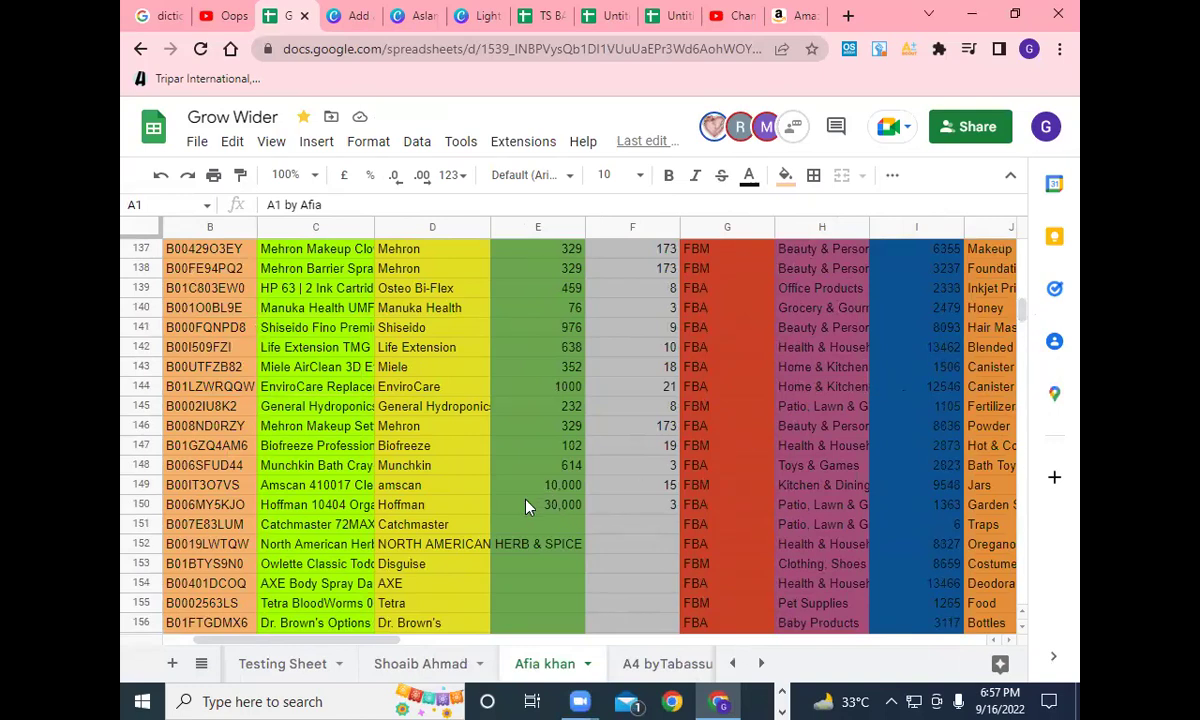
Copy the brand Hoffman from cell D150 and search Amazon for it to check the recorded product total.
{"action": "left_click", "coordinate": [446, 511]}
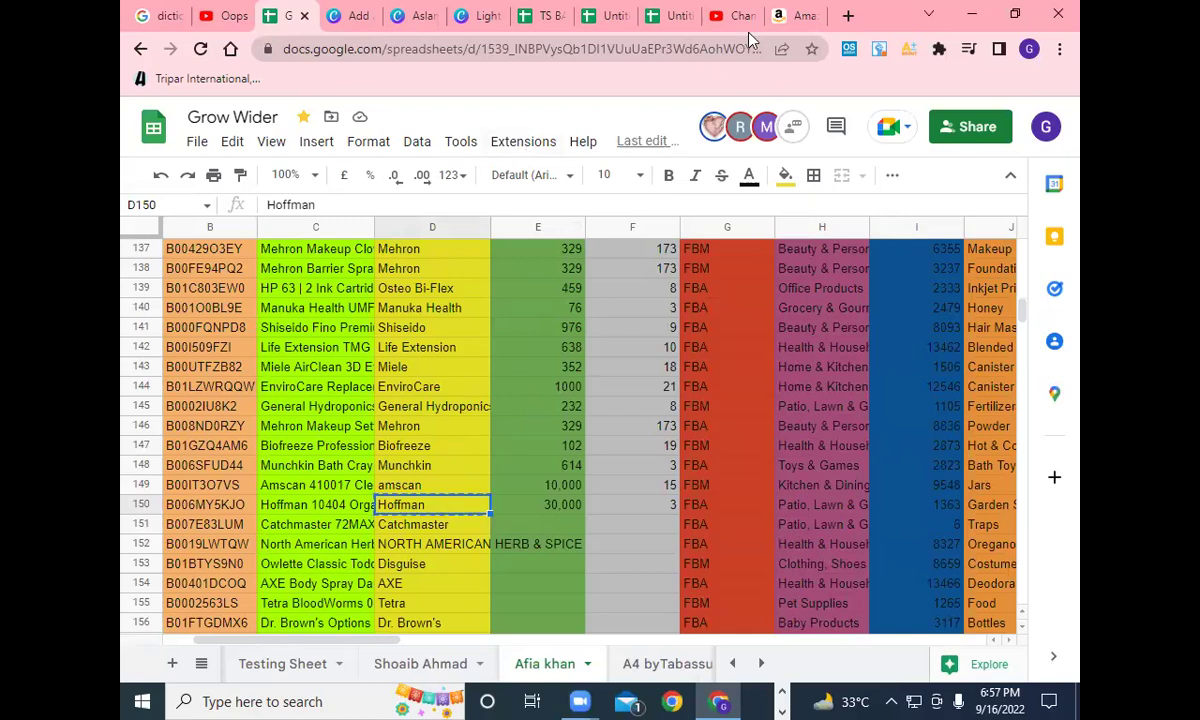
{"action": "left_click", "coordinate": [795, 16]}
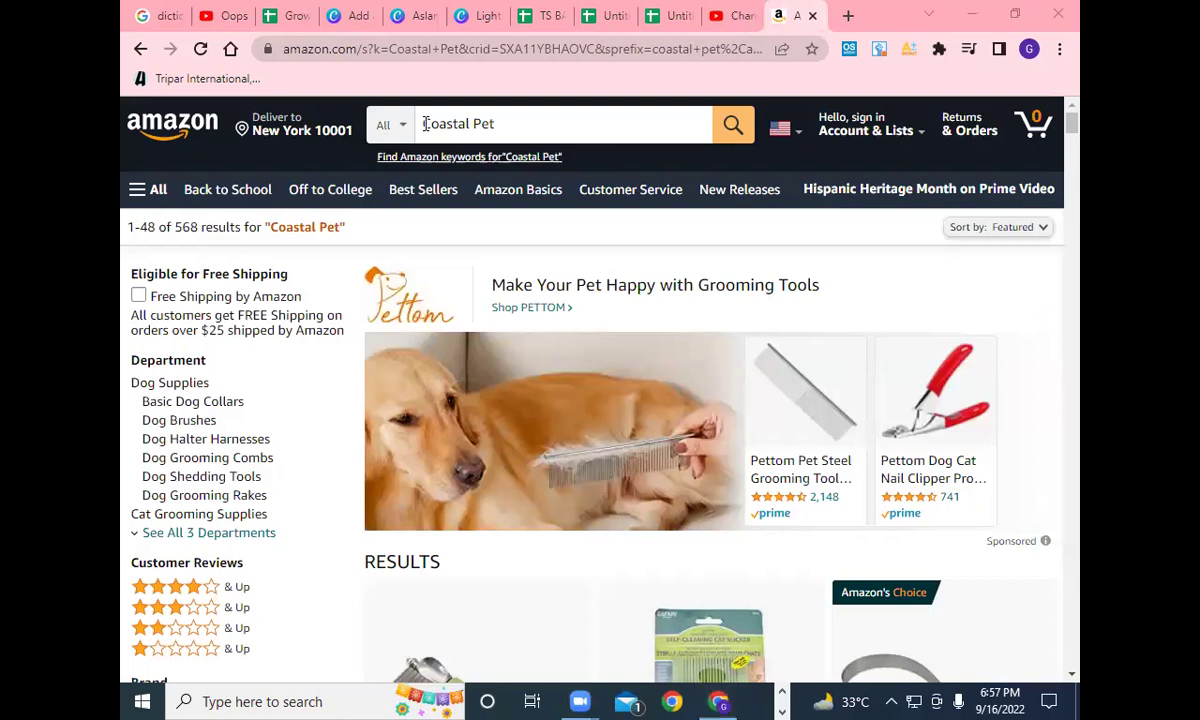
{"action": "left_click", "coordinate": [497, 124]}
{"action": "key", "text": "BackSpace"}
{"action": "key", "text": "BackSpace"}
{"action": "key", "text": "BackSpace"}
{"action": "key", "text": "BackSpace"}
{"action": "key", "text": "BackSpace"}
{"action": "key", "text": "BackSpace"}
{"action": "key", "text": "BackSpace"}
{"action": "key", "text": "BackSpace"}
{"action": "key", "text": "BackSpace"}
{"action": "key", "text": "BackSpace"}
{"action": "key", "text": "BackSpace"}
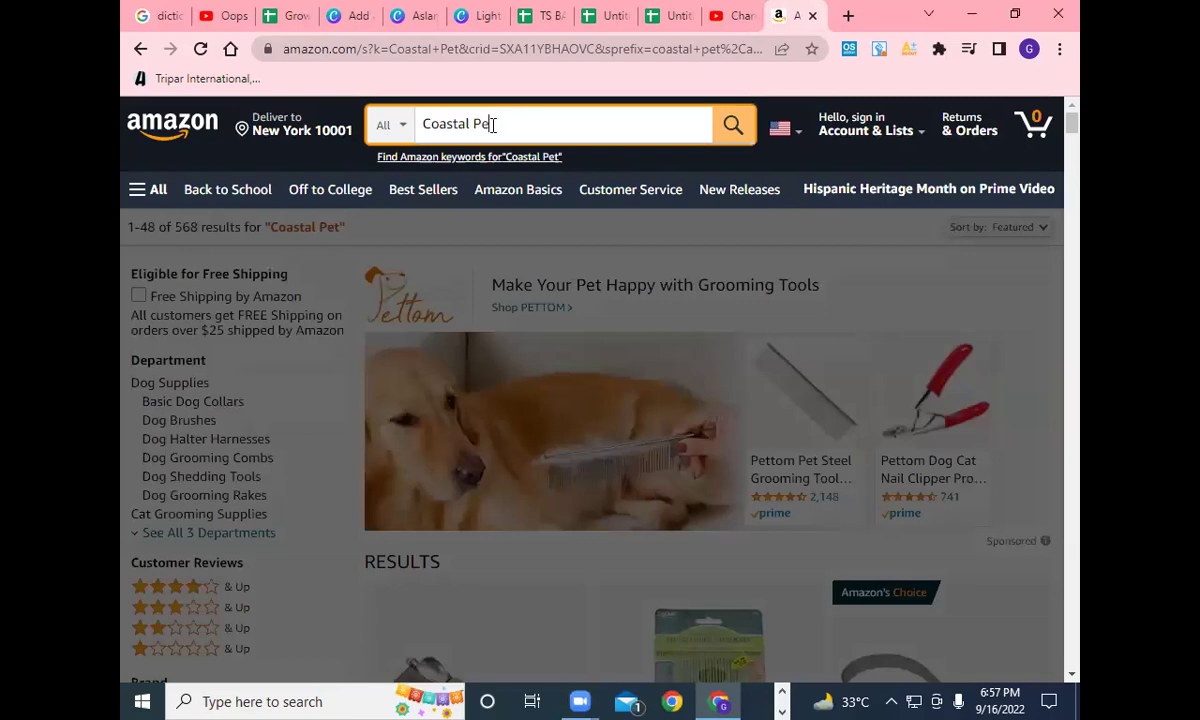
{"action": "right_click", "coordinate": [493, 125]}
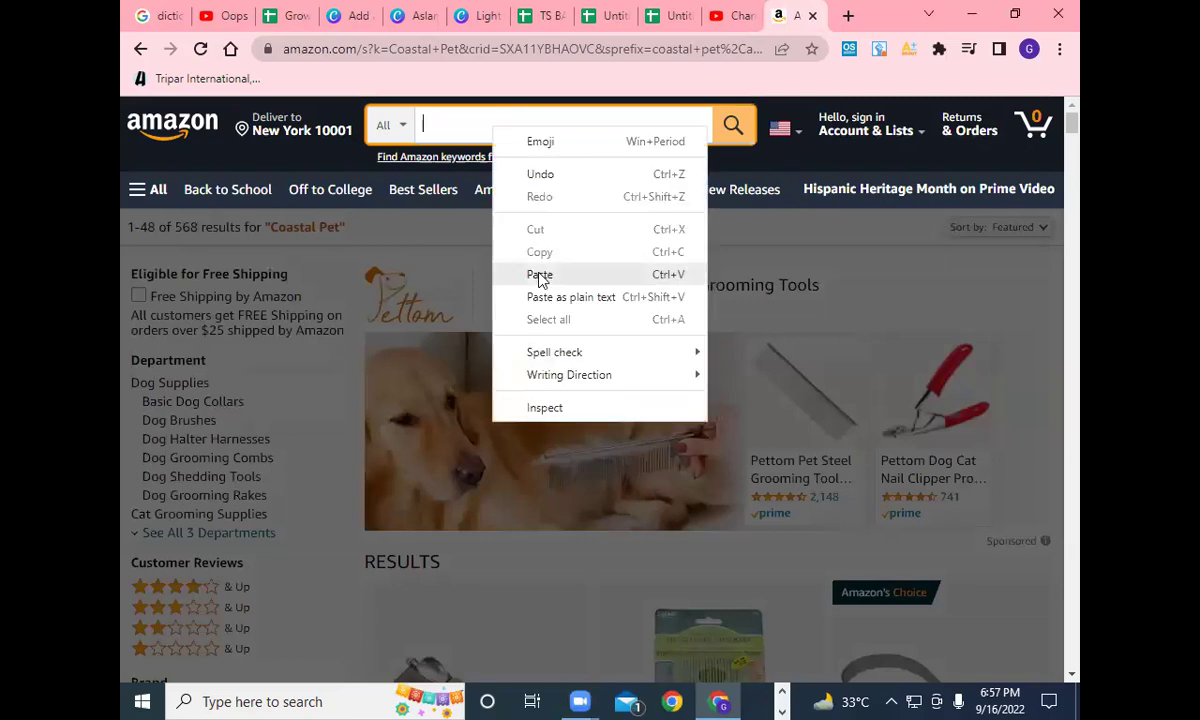
{"action": "left_click", "coordinate": [512, 270]}
{"action": "left_click", "coordinate": [730, 134]}
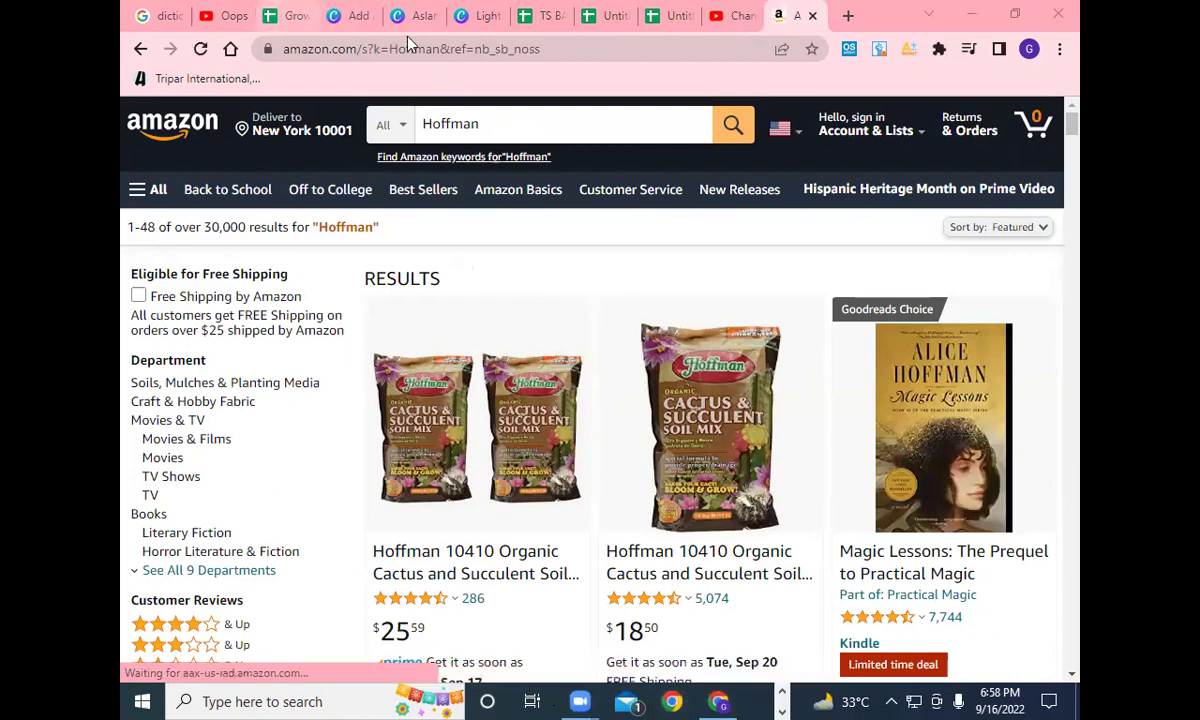
Copy the brand DoTerra from cell D120 of the student's sheet and search Amazon for it to check its product total.
{"action": "left_click", "coordinate": [290, 15]}
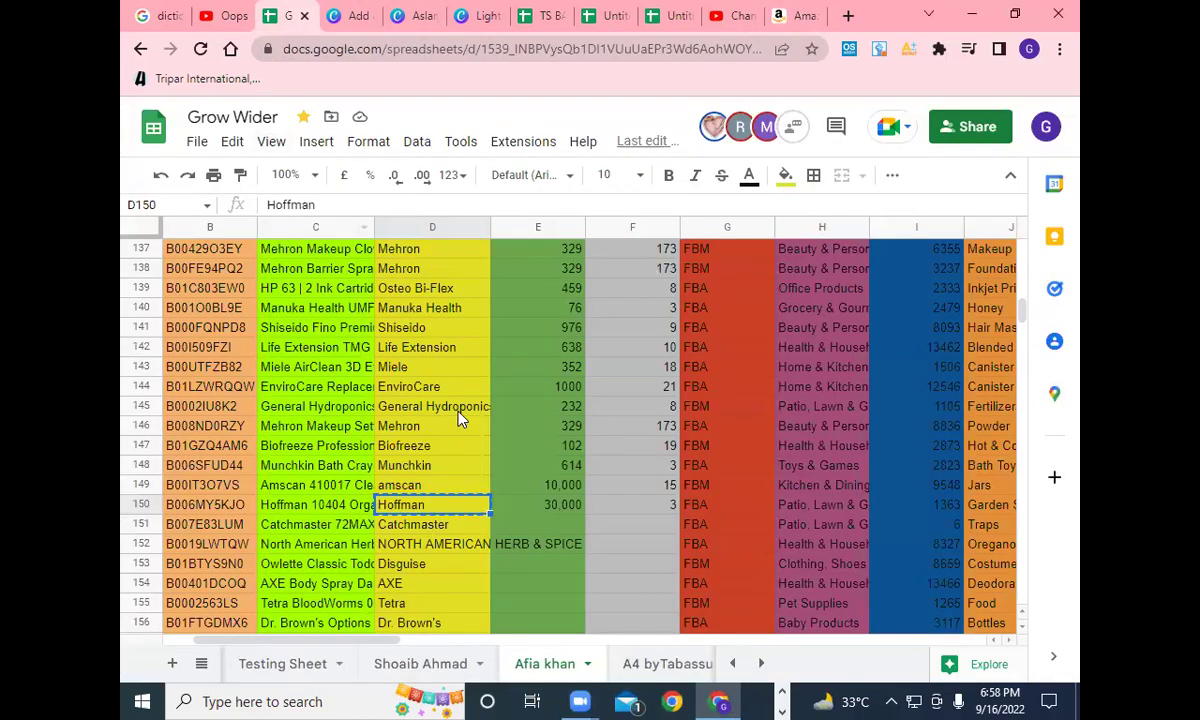
{"action": "scroll", "coordinate": [458, 418], "scroll_direction": "up", "scroll_amount": 2}
{"action": "scroll", "coordinate": [458, 418], "scroll_direction": "up", "scroll_amount": 3}
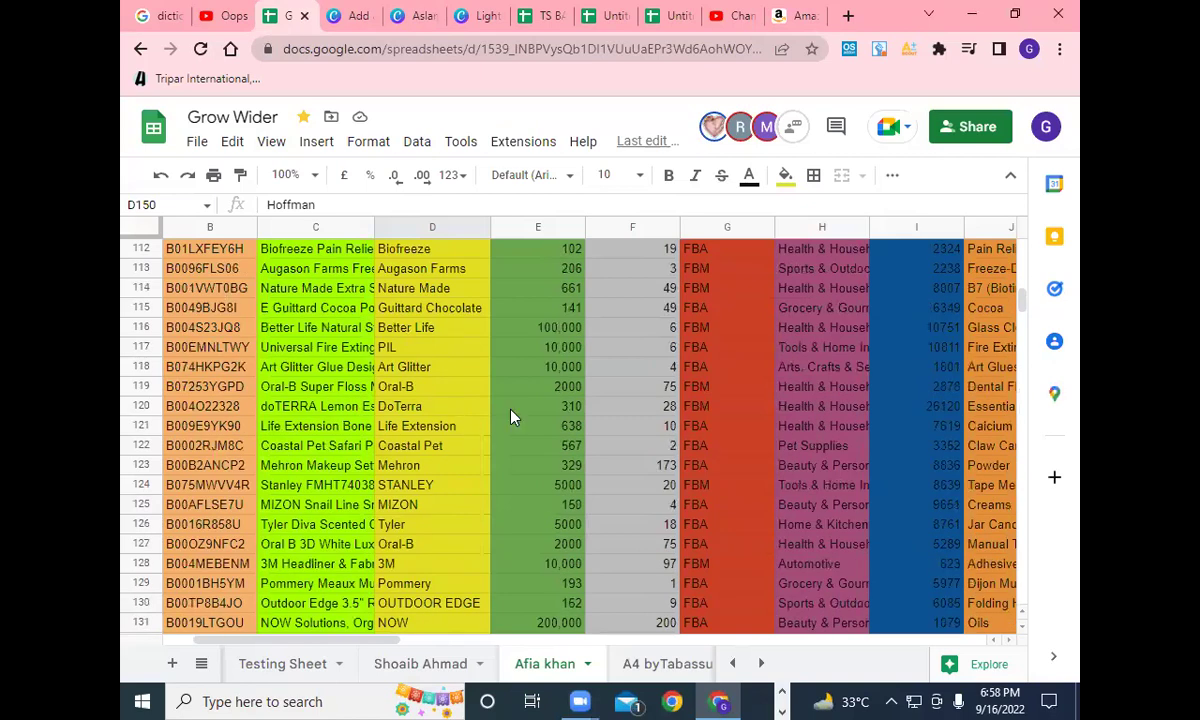
{"action": "left_click", "coordinate": [430, 408]}
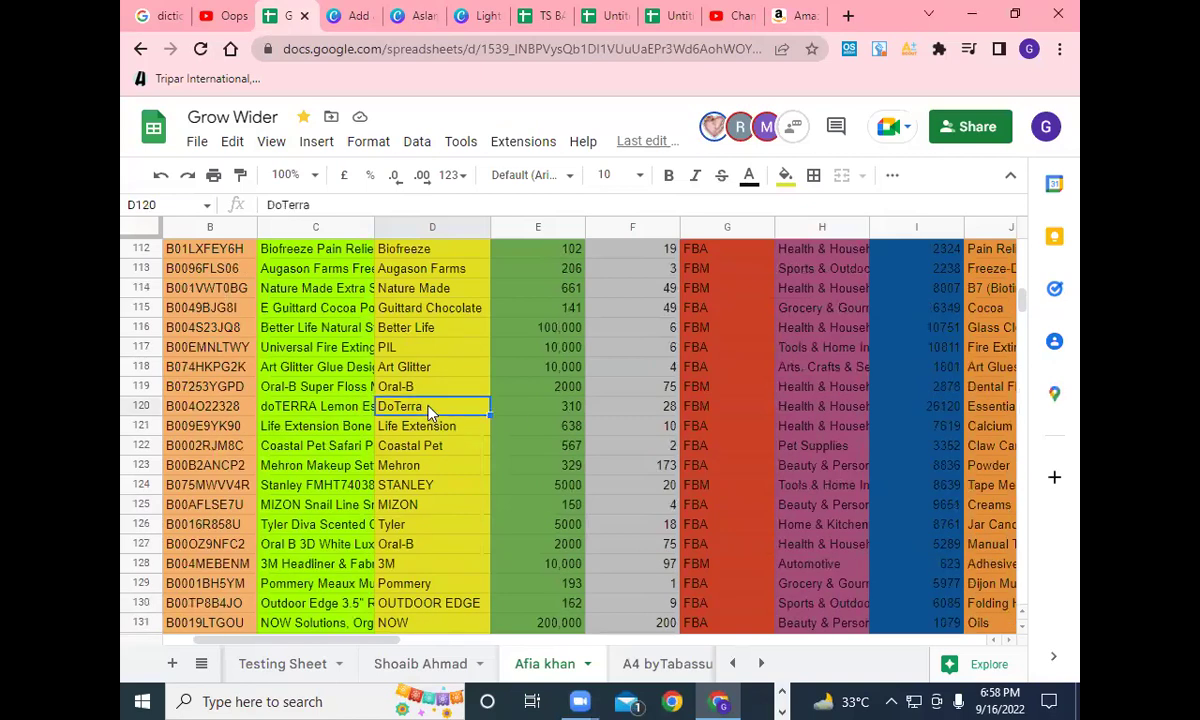
{"action": "left_click", "coordinate": [795, 15]}
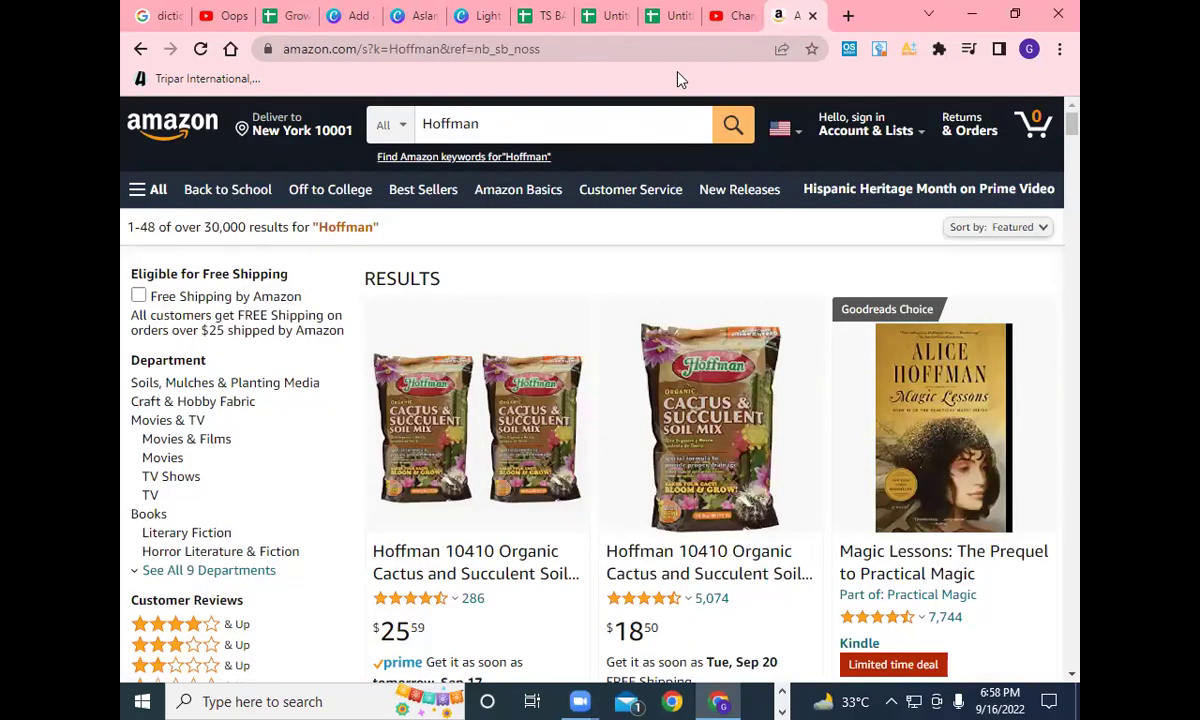
{"action": "left_click", "coordinate": [447, 123]}
{"action": "double_click", "coordinate": [447, 123]}
{"action": "right_click", "coordinate": [447, 123]}
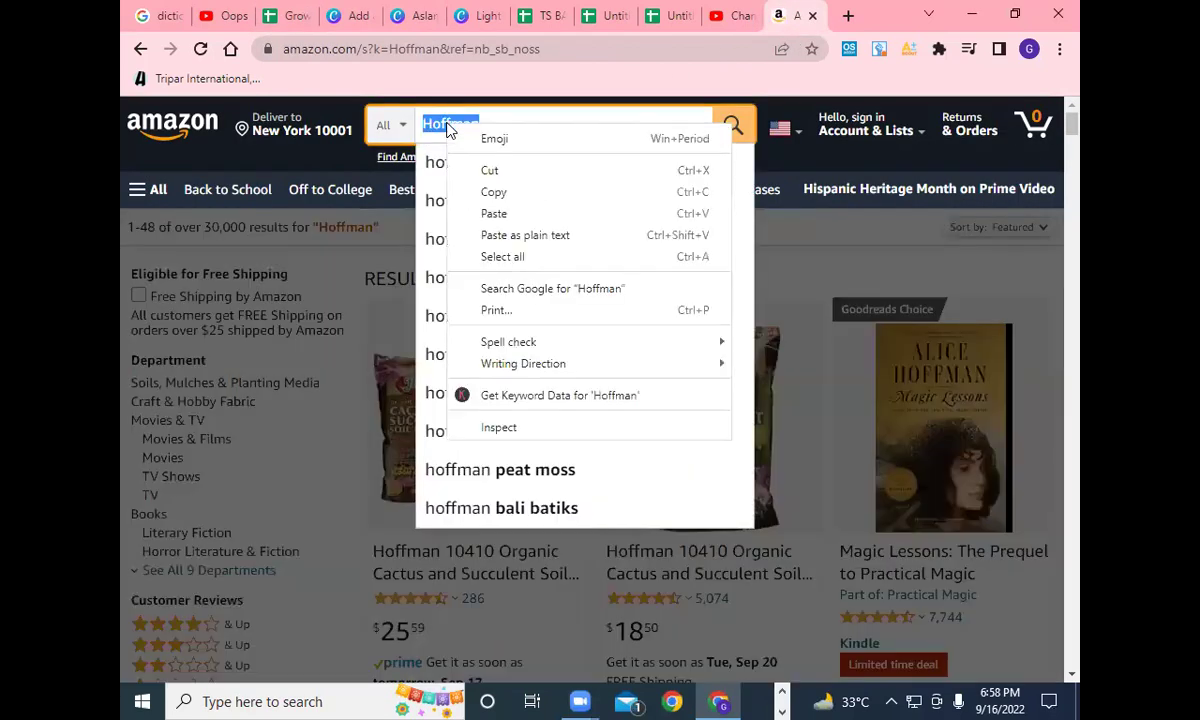
{"action": "left_click", "coordinate": [497, 214]}
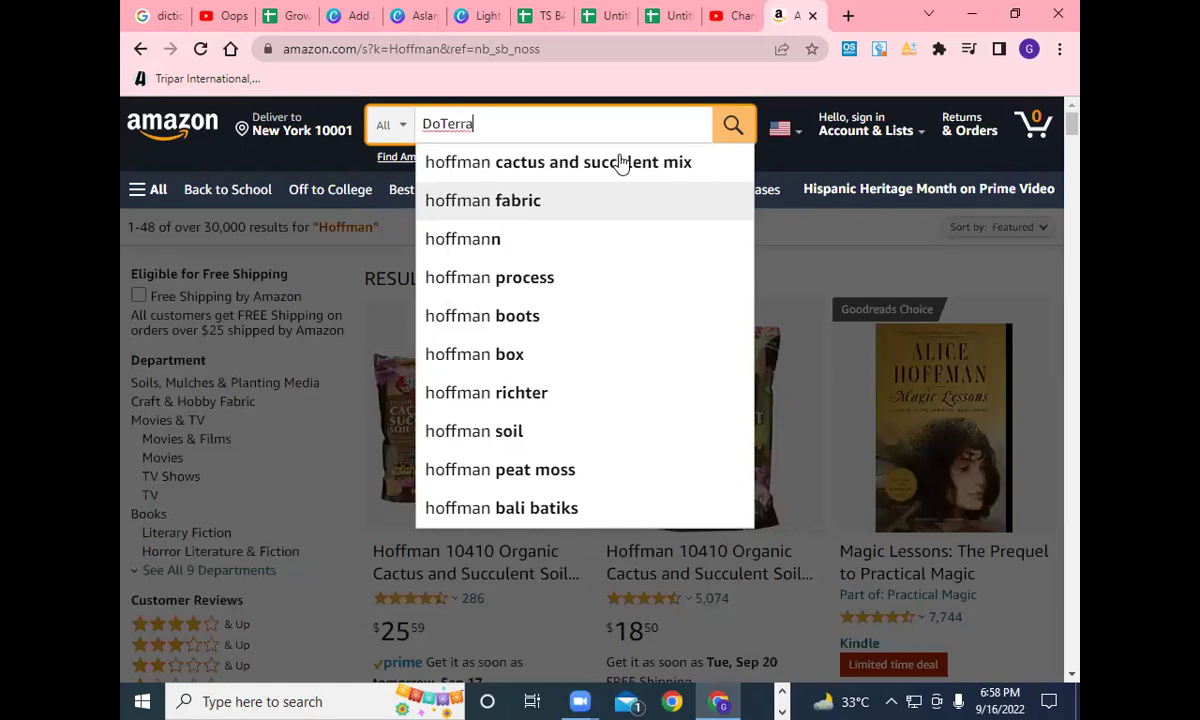
{"action": "left_click", "coordinate": [731, 127]}
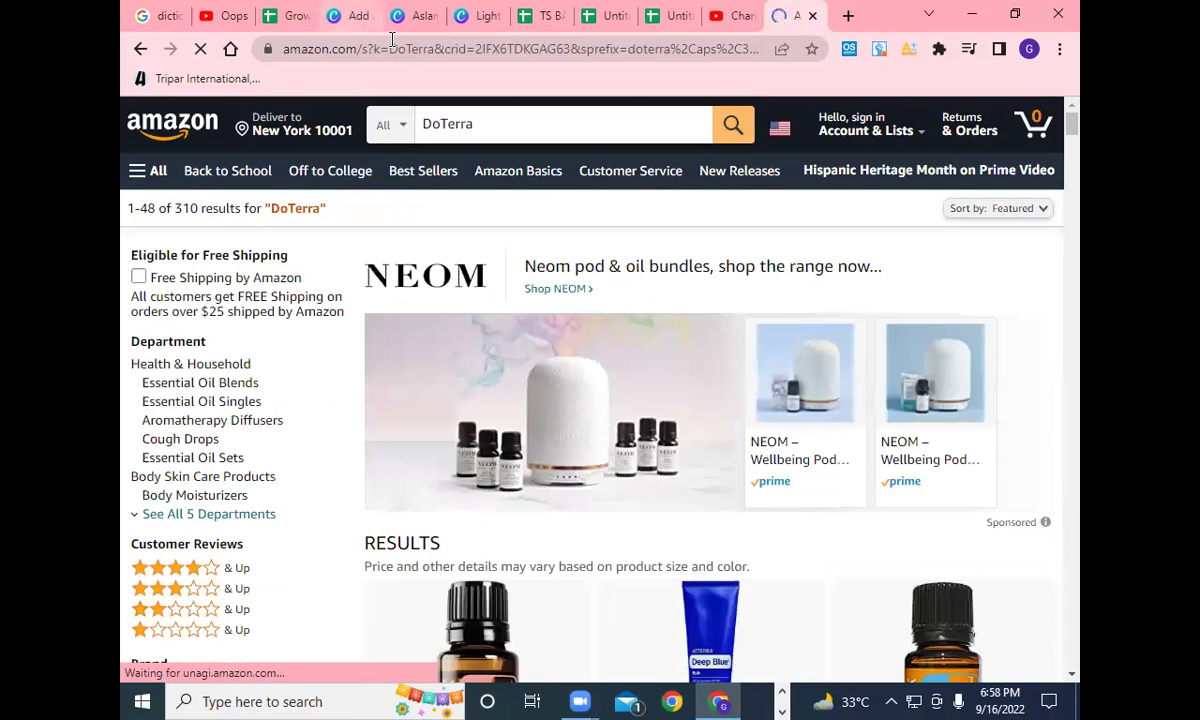
Return to the PERFORMANCE SHEET and enter 9 under A #05 for the student in row 18.
{"action": "left_click", "coordinate": [300, 16]}
{"action": "scroll", "coordinate": [383, 426], "scroll_direction": "up", "scroll_amount": 3}
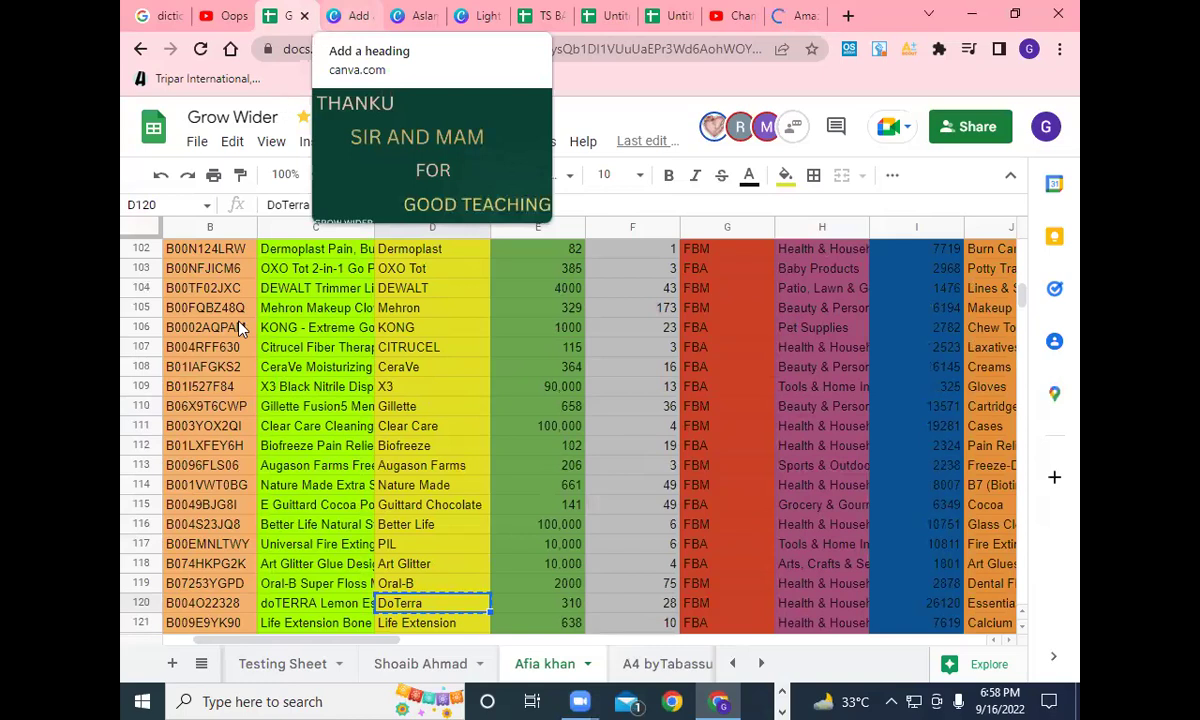
{"action": "left_click", "coordinate": [201, 665]}
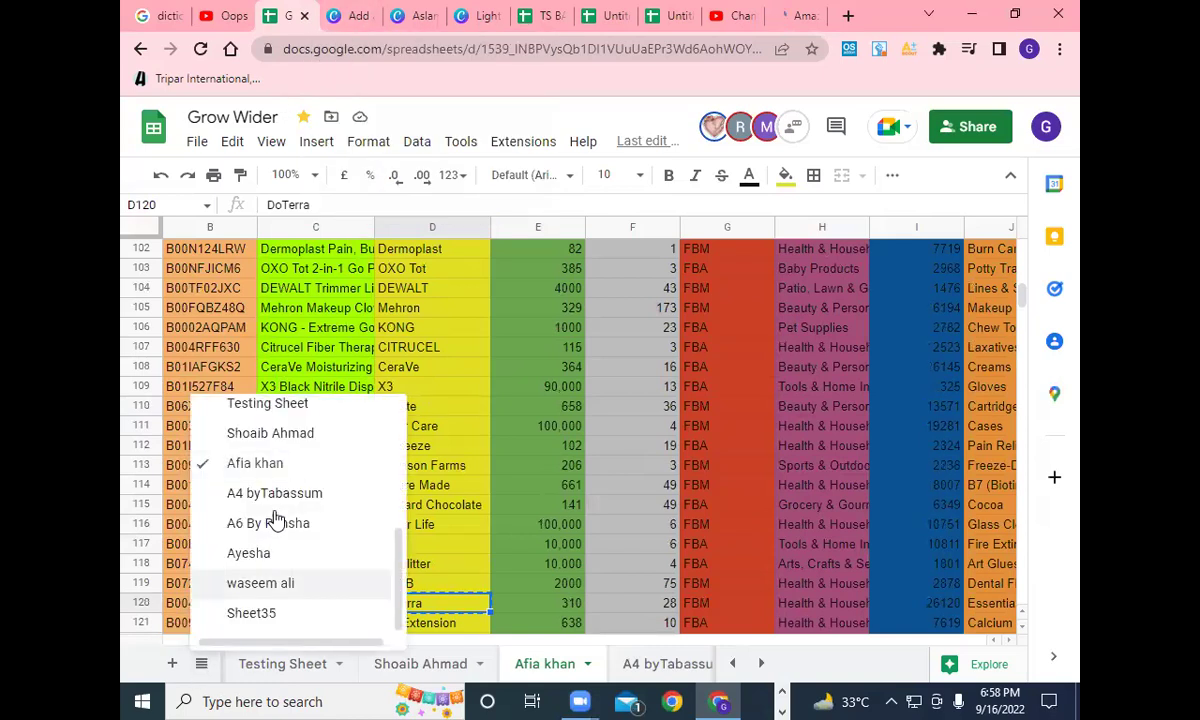
{"action": "scroll", "coordinate": [278, 514], "scroll_direction": "up", "scroll_amount": 2}
{"action": "scroll", "coordinate": [278, 514], "scroll_direction": "up", "scroll_amount": 3}
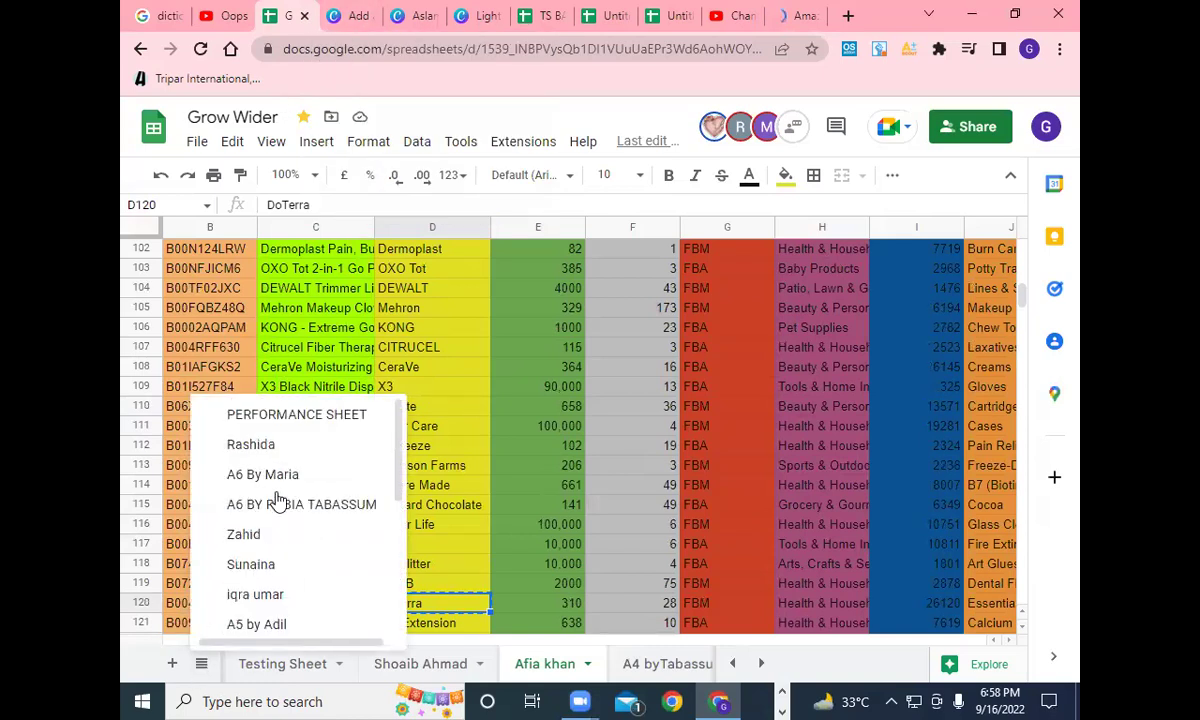
{"action": "left_click", "coordinate": [321, 420]}
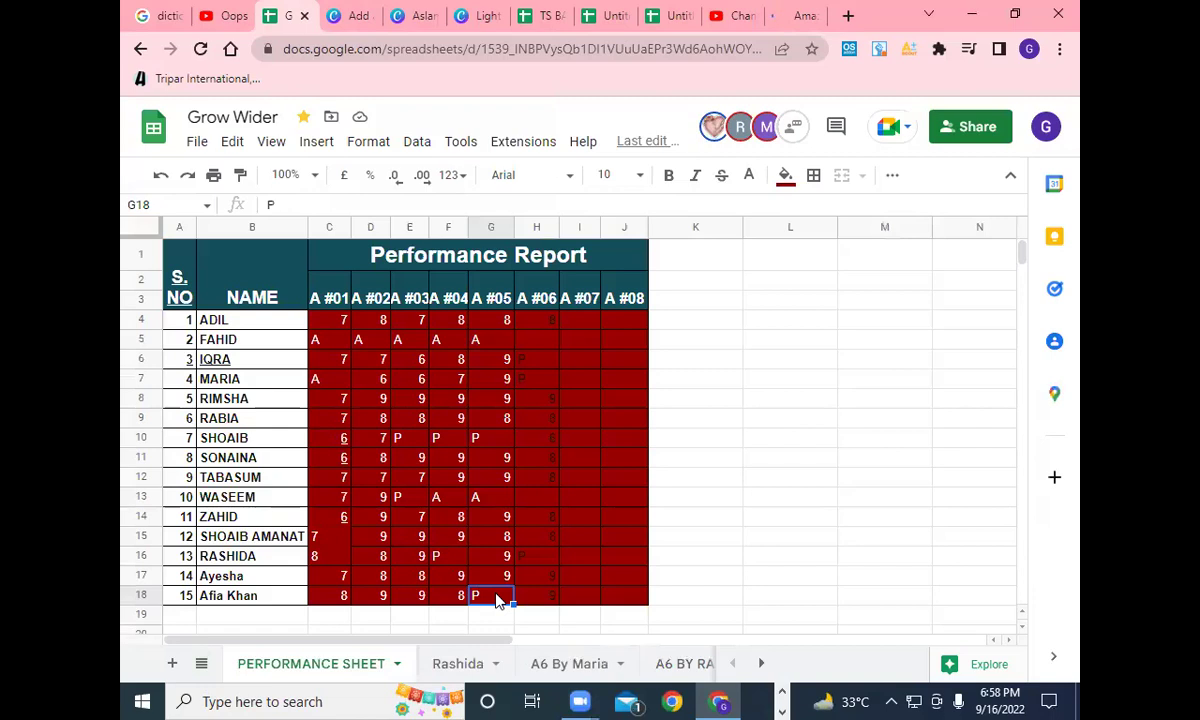
{"action": "type", "text": "9"}
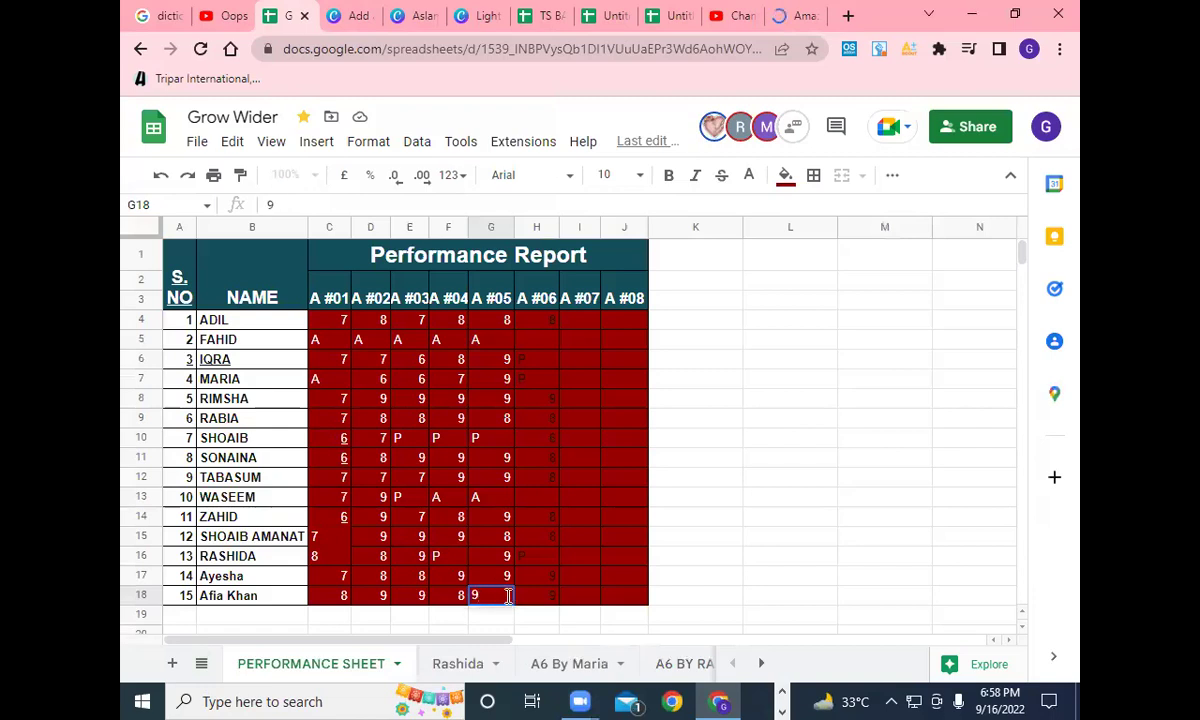
Set the text colour of the A #06 marks in H4:H18 to white.
{"action": "left_click", "coordinate": [555, 326]}
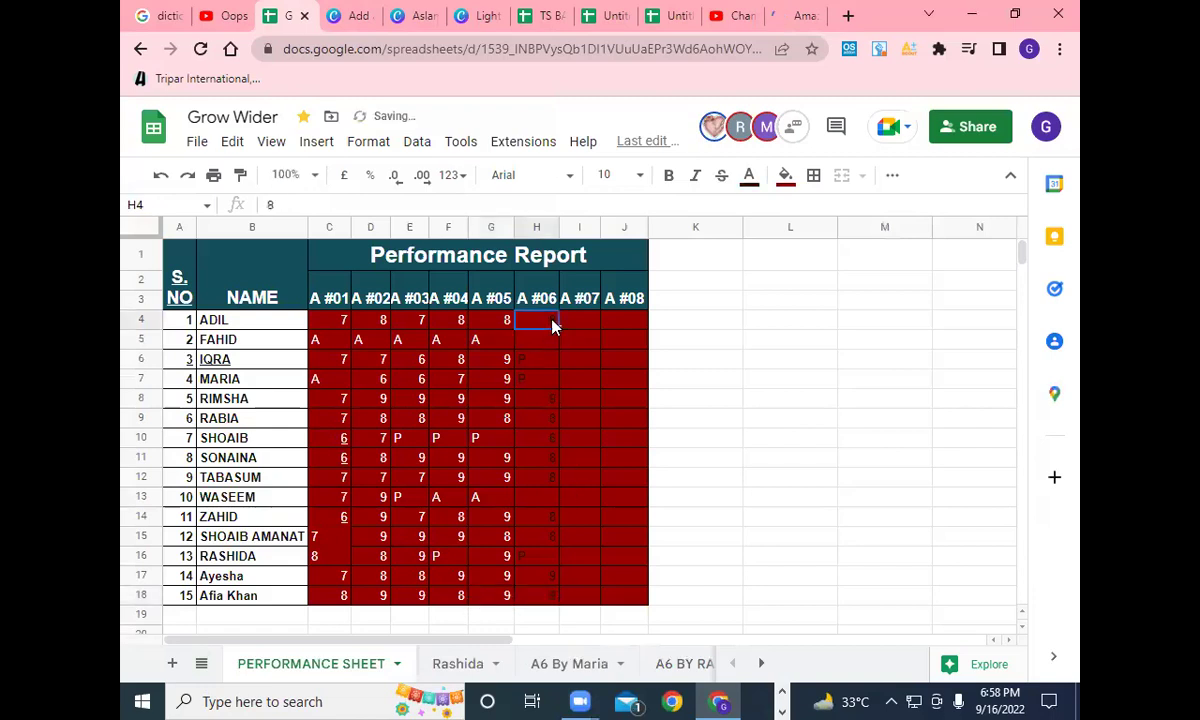
{"action": "key", "text": "shift+Down"}
{"action": "key", "text": "shift+Down"}
{"action": "key", "text": "shift+Down"}
{"action": "key", "text": "shift+Down"}
{"action": "key", "text": "shift+Down"}
{"action": "key", "text": "shift+Down"}
{"action": "key", "text": "shift+Down"}
{"action": "key", "text": "shift+Down"}
{"action": "key", "text": "shift+Down"}
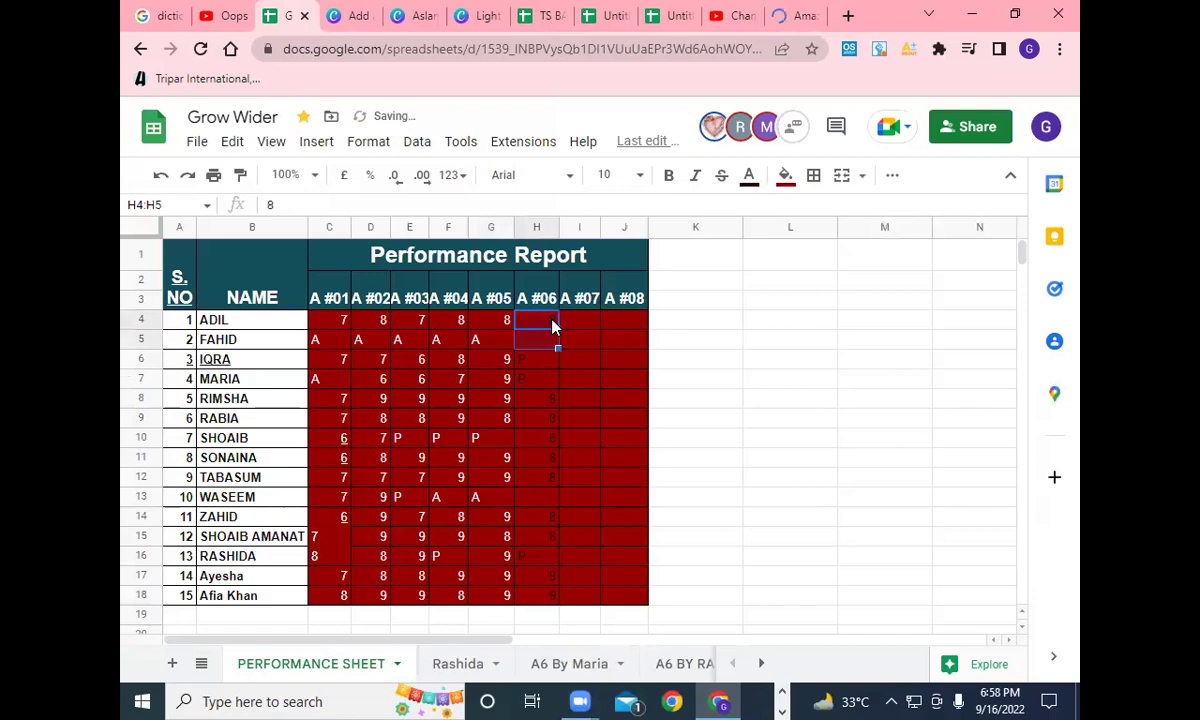
{"action": "key", "text": "shift+Down"}
{"action": "key", "text": "shift+Down"}
{"action": "key", "text": "shift+Down"}
{"action": "key", "text": "shift+Down"}
{"action": "key", "text": "shift+Down"}
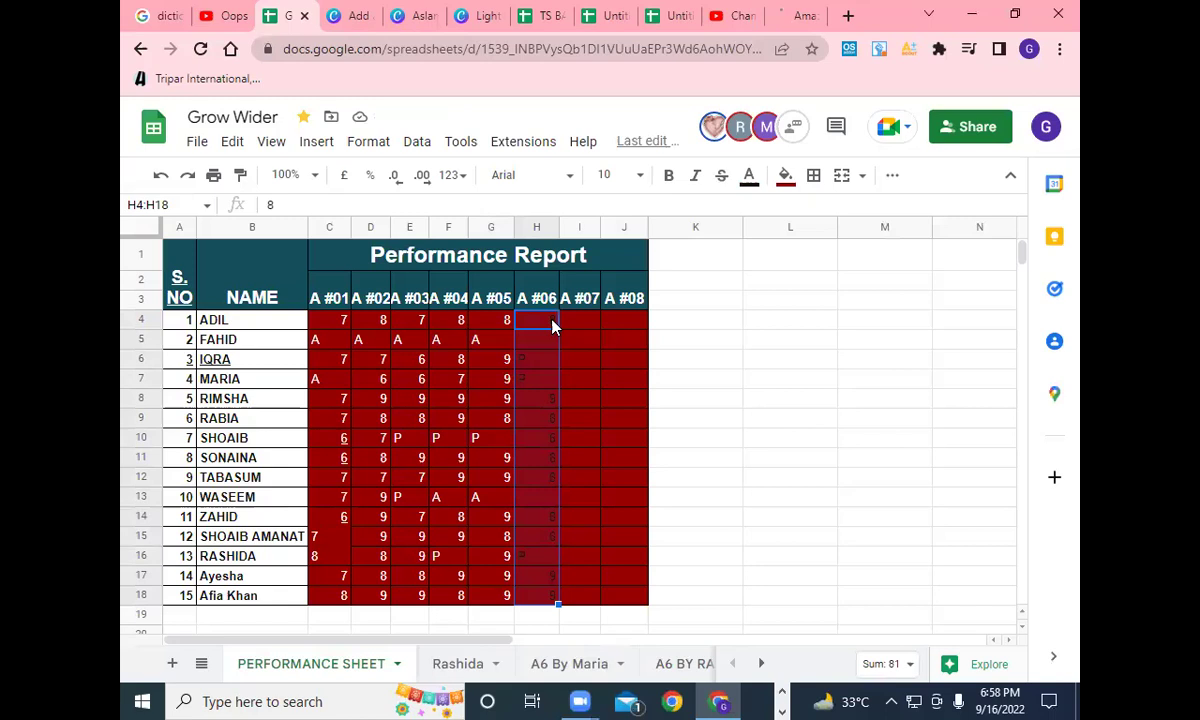
{"action": "left_click", "coordinate": [751, 182]}
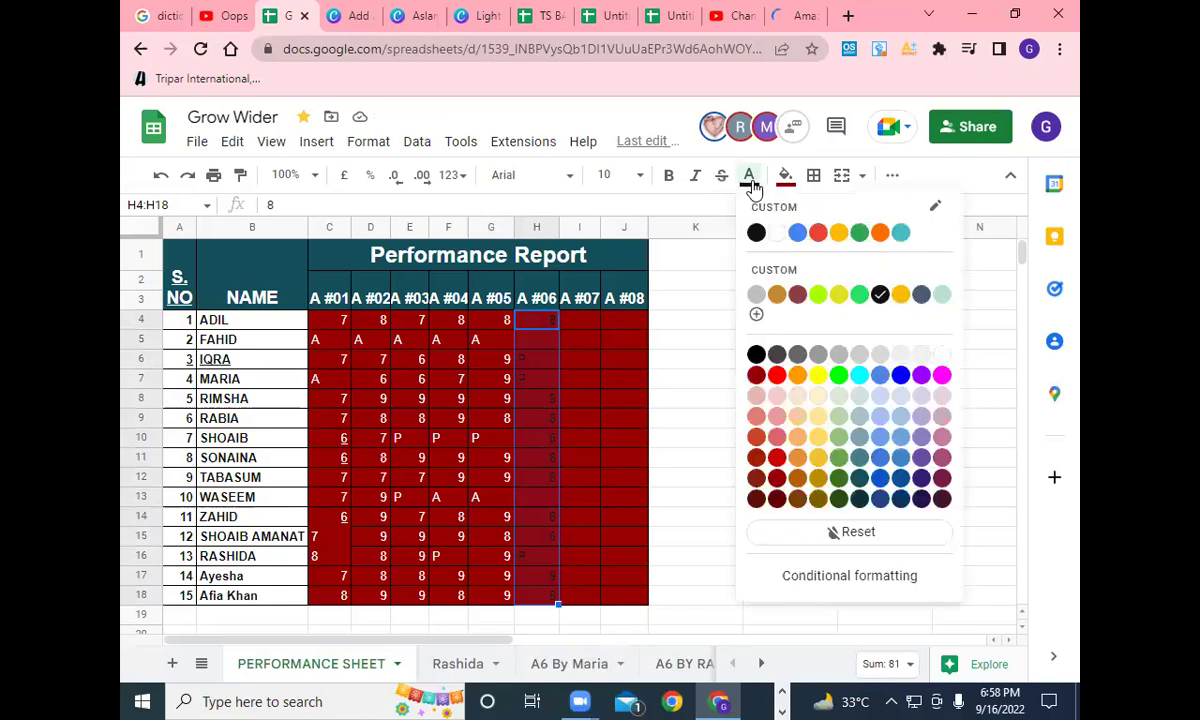
{"action": "left_click", "coordinate": [776, 234]}
{"action": "left_click", "coordinate": [698, 341]}
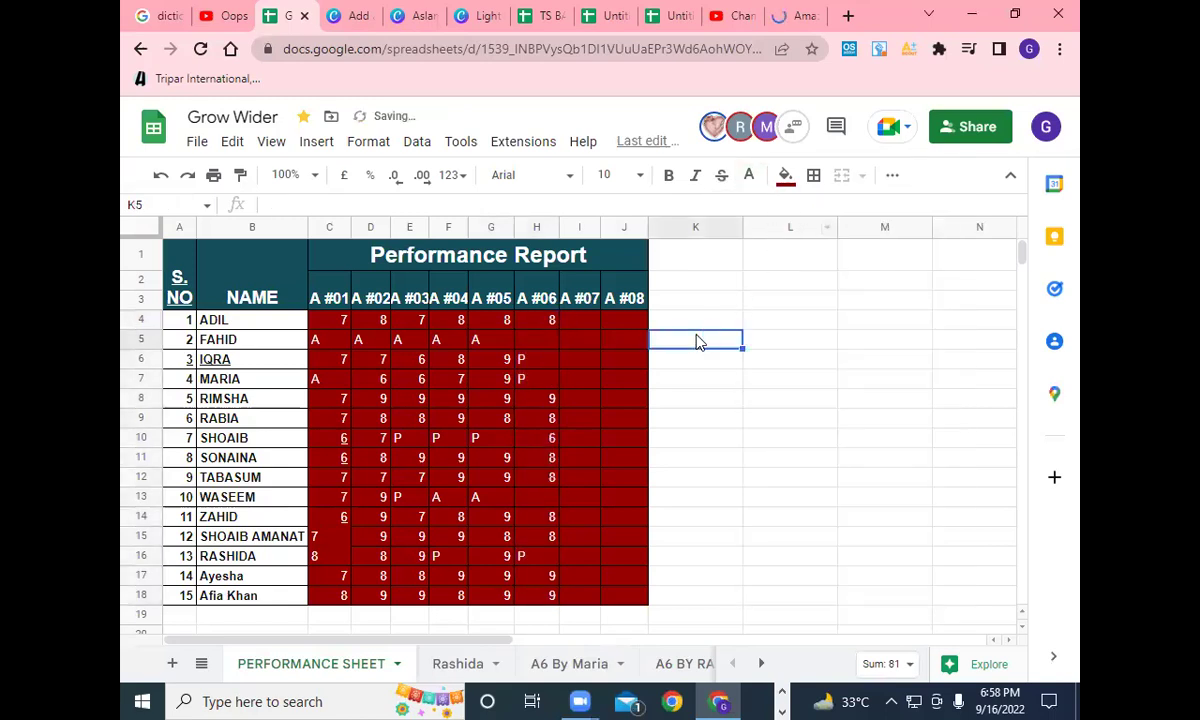
{"action": "left_click", "coordinate": [574, 318]}
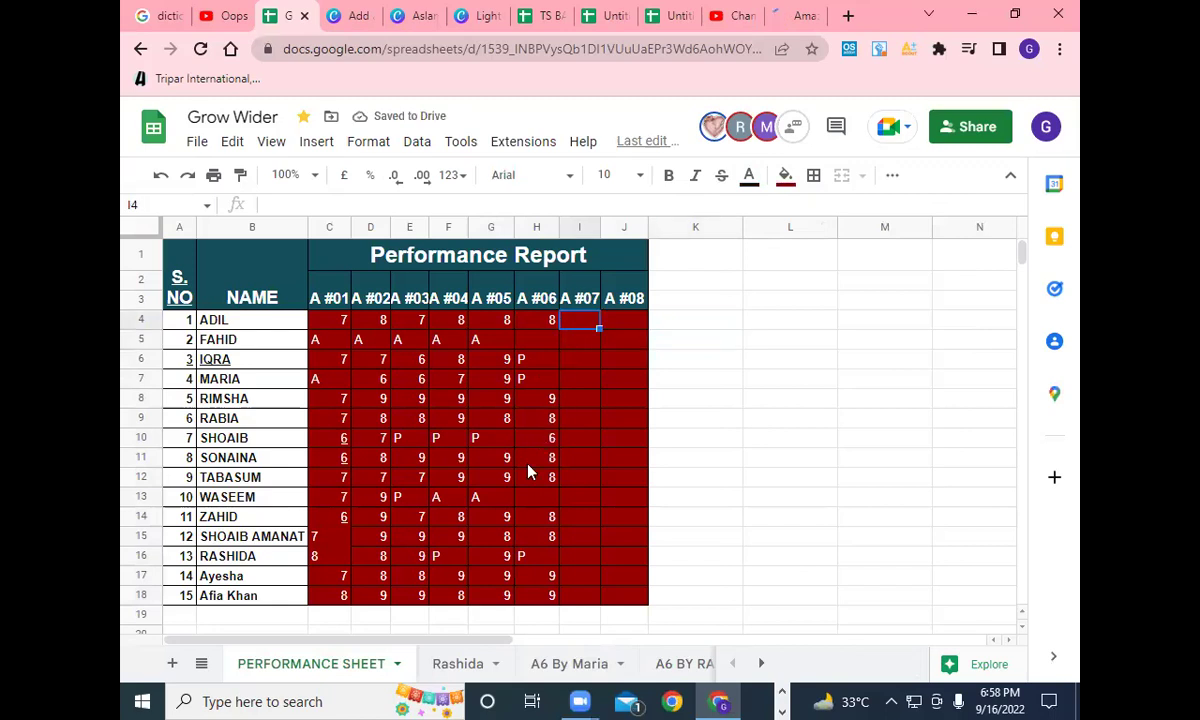